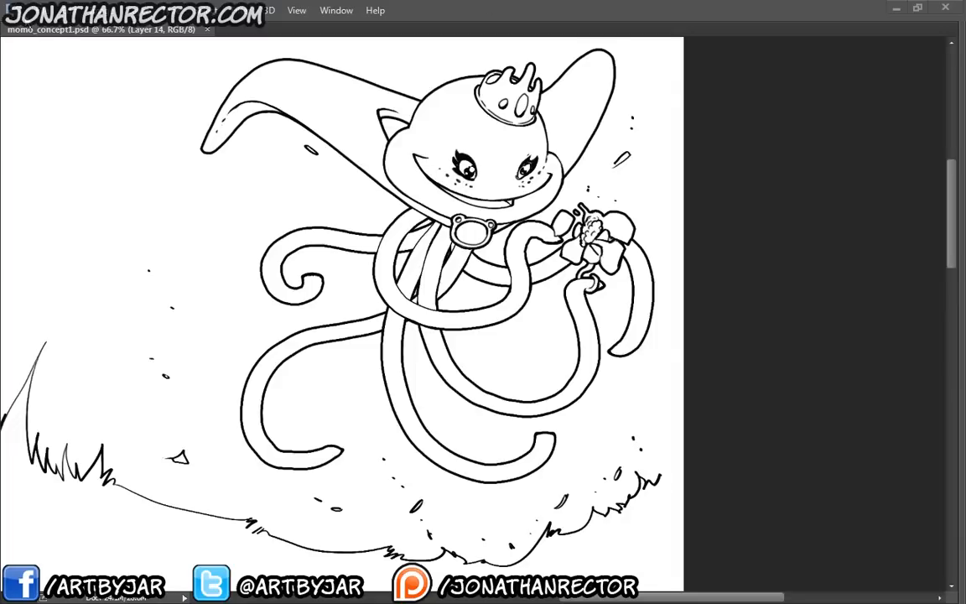
pyautogui.click(25, 12)
pyautogui.moveTo(67, 100)
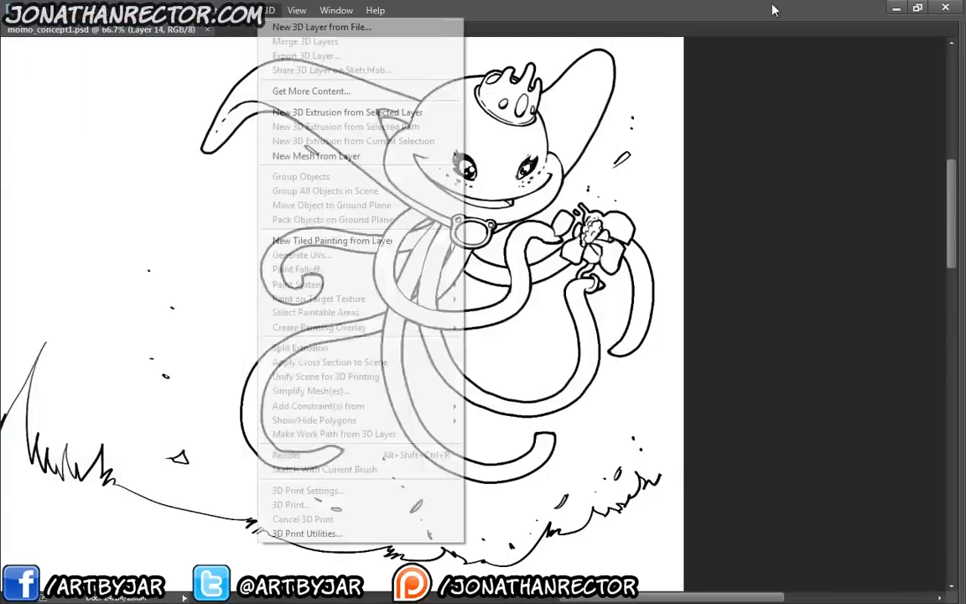
pyautogui.click(765, 11)
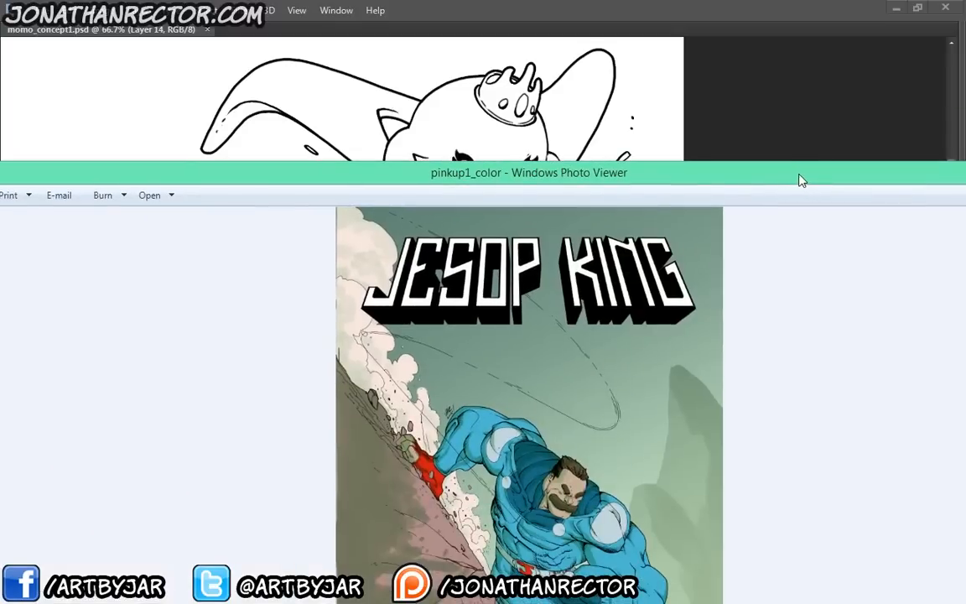
# Examine the coloured pinkup1_color illustration up close in Windows Photo Viewer, covering the figure and rocks, and close the viewer
pyautogui.doubleClick(798, 179)
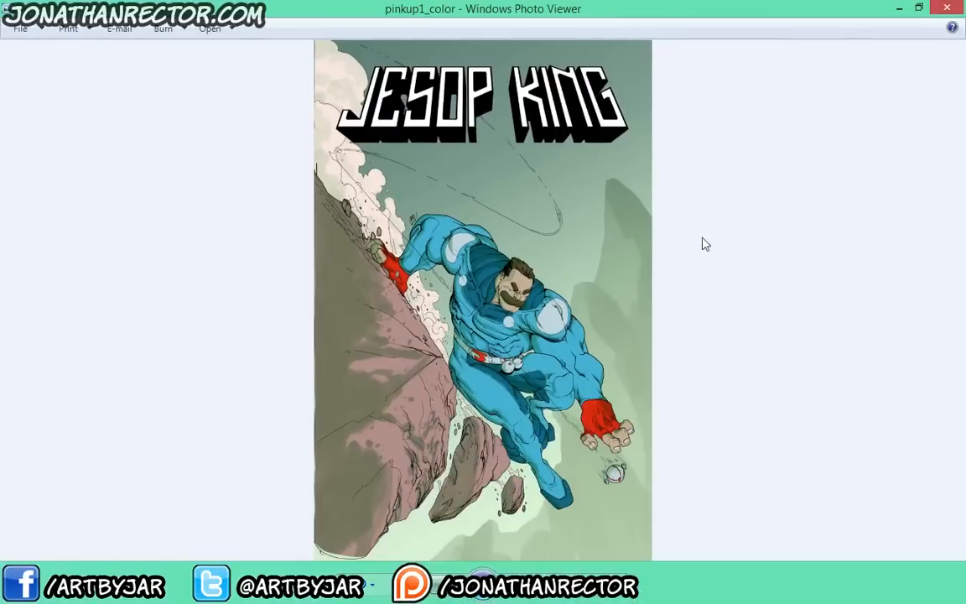
pyautogui.scroll(2, 481, 431)
pyautogui.scroll(2, 481, 431)
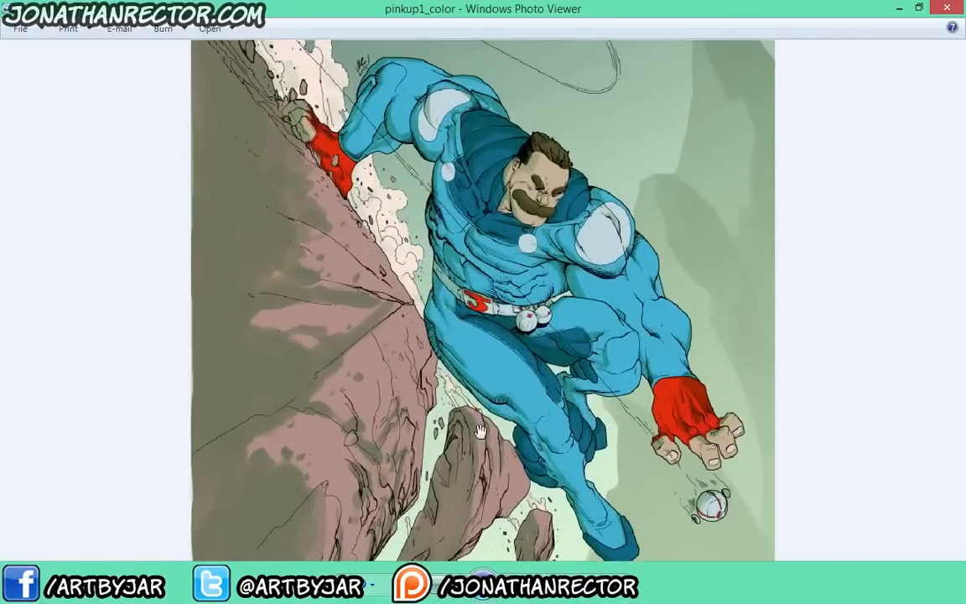
pyautogui.scroll(-1, 512, 302)
pyautogui.moveTo(512, 302); pyautogui.dragTo(546, 325)
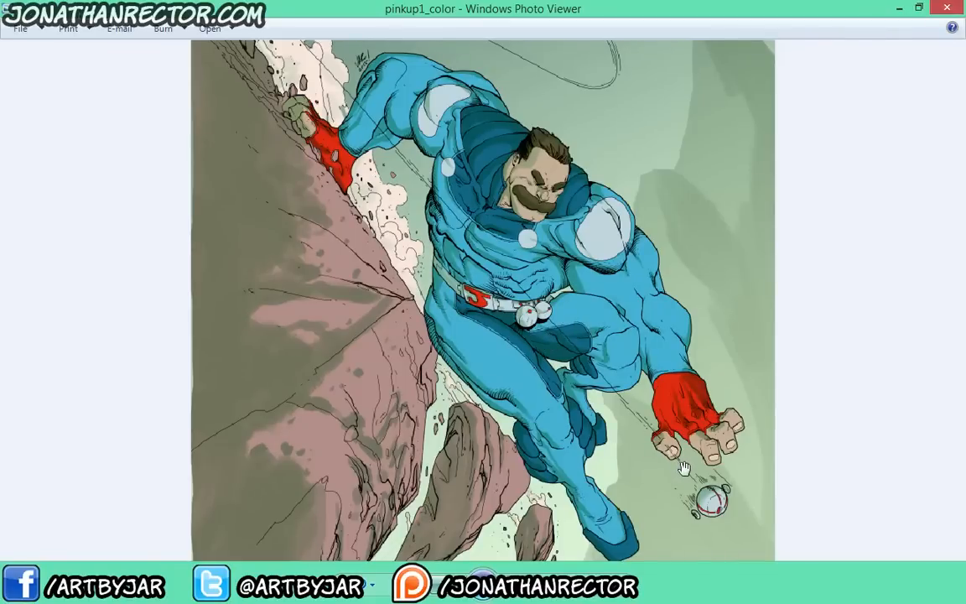
pyautogui.moveTo(604, 320); pyautogui.dragTo(574, 244)
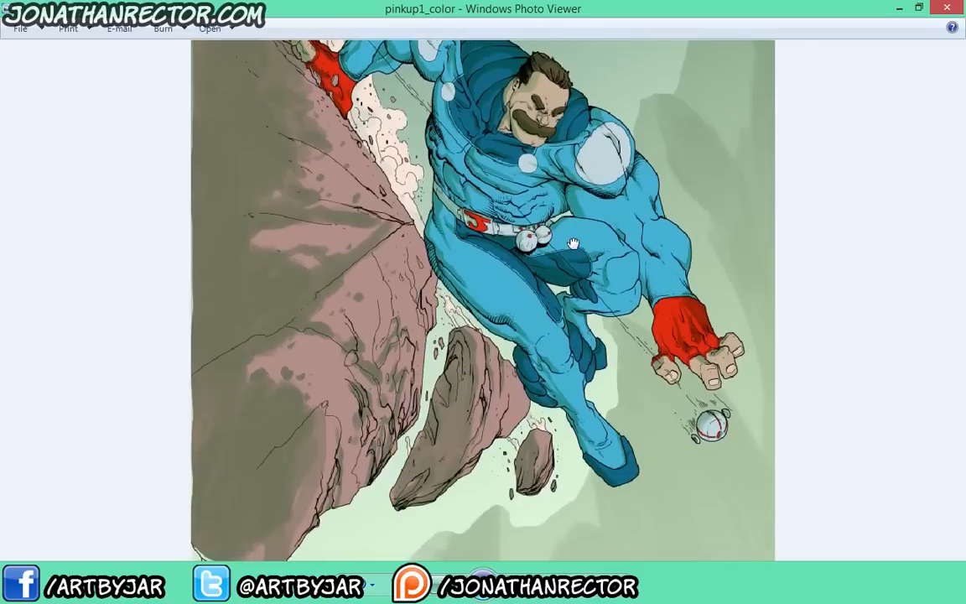
pyautogui.click(945, 10)
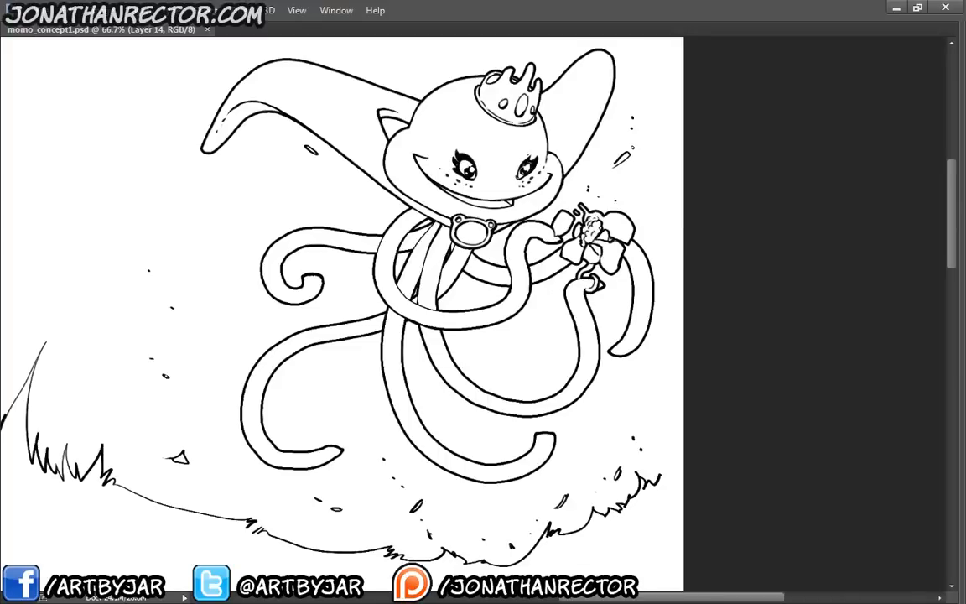
# Activate the Pen tool and bring back the hidden interface panels around the momo_concept1.psd line art
pyautogui.press('p')
pyautogui.moveTo(448, 282); pyautogui.dragTo(456, 277)
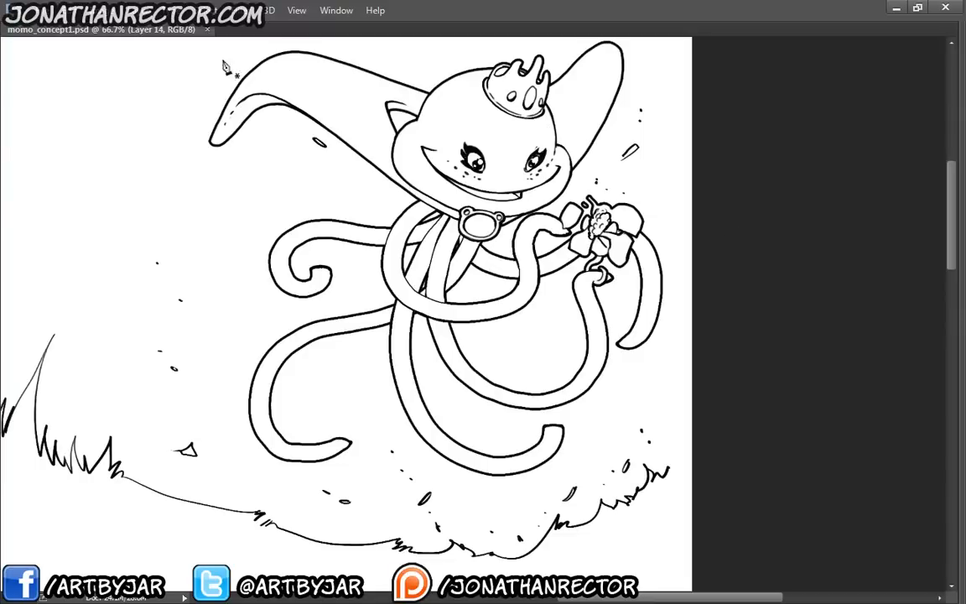
pyautogui.press('Tab')
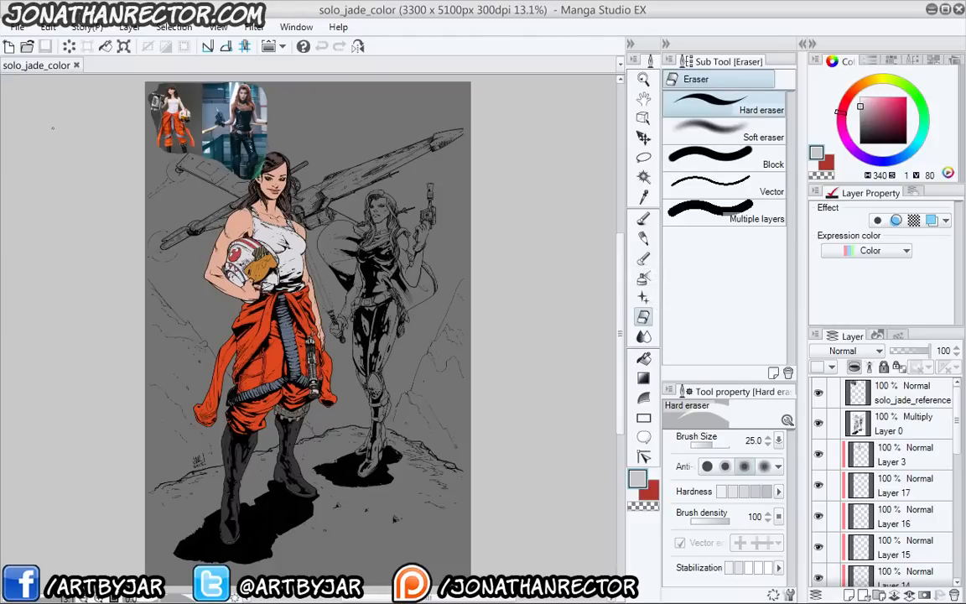
# Save a copy of the solo_jade_color illustration in Manga Studio format under the name solo_jade_color_ps
pyautogui.click(20, 29)
pyautogui.moveTo(94, 164)
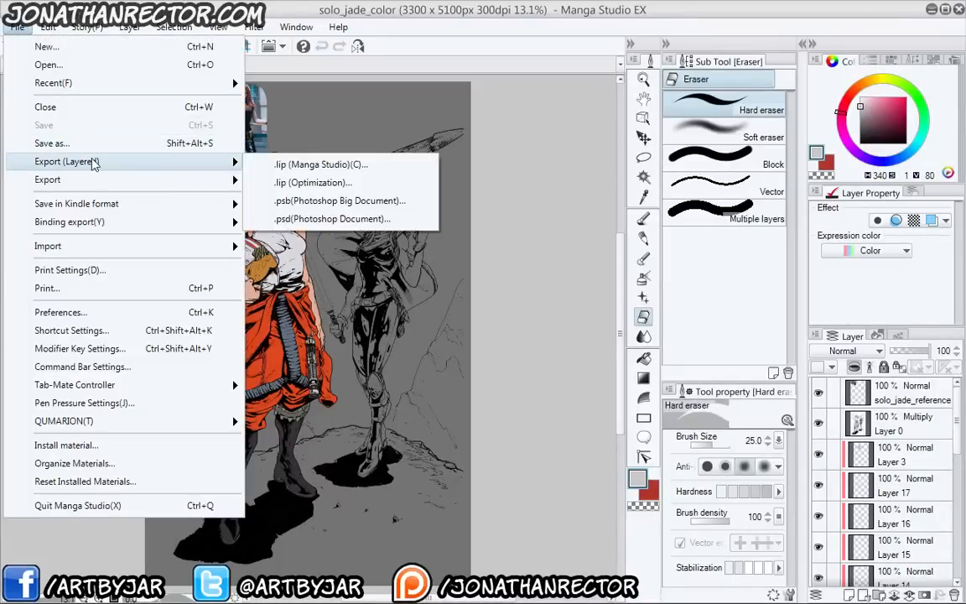
pyautogui.click(91, 144)
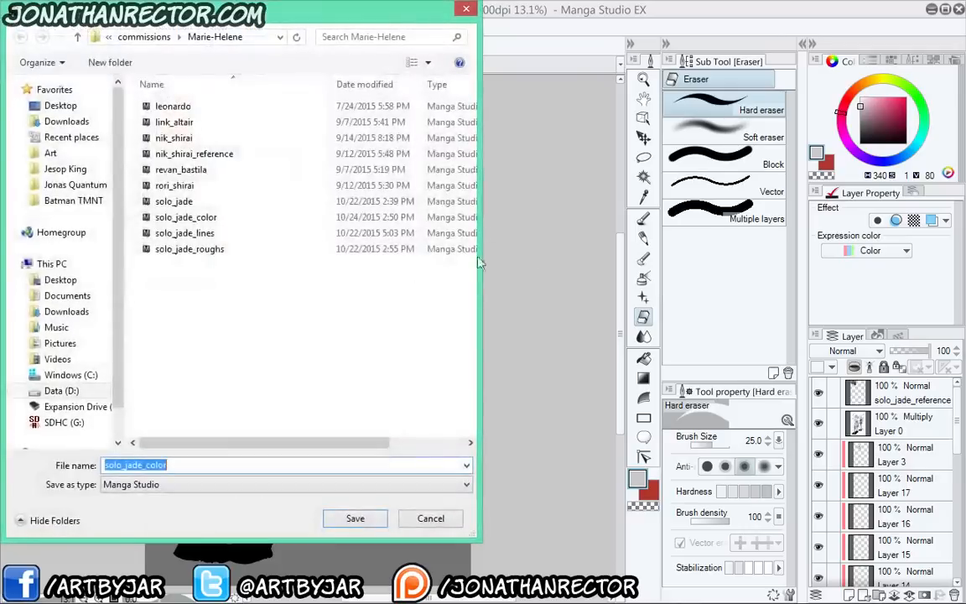
pyautogui.click(177, 465)
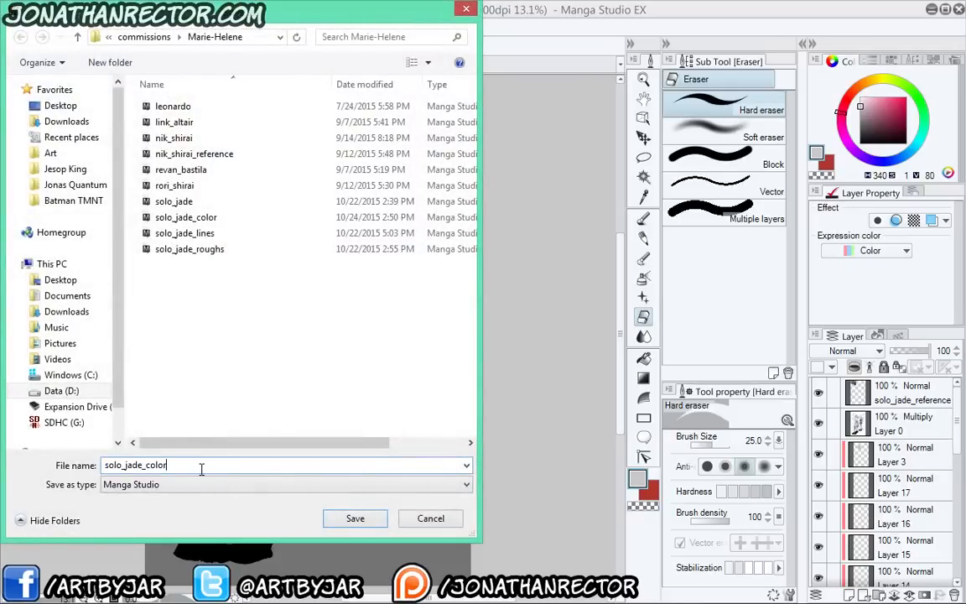
pyautogui.write('+ps')
pyautogui.press('Left')
pyautogui.press('Left')
pyautogui.press('BackSpace')
pyautogui.write('_')
pyautogui.press('Return')
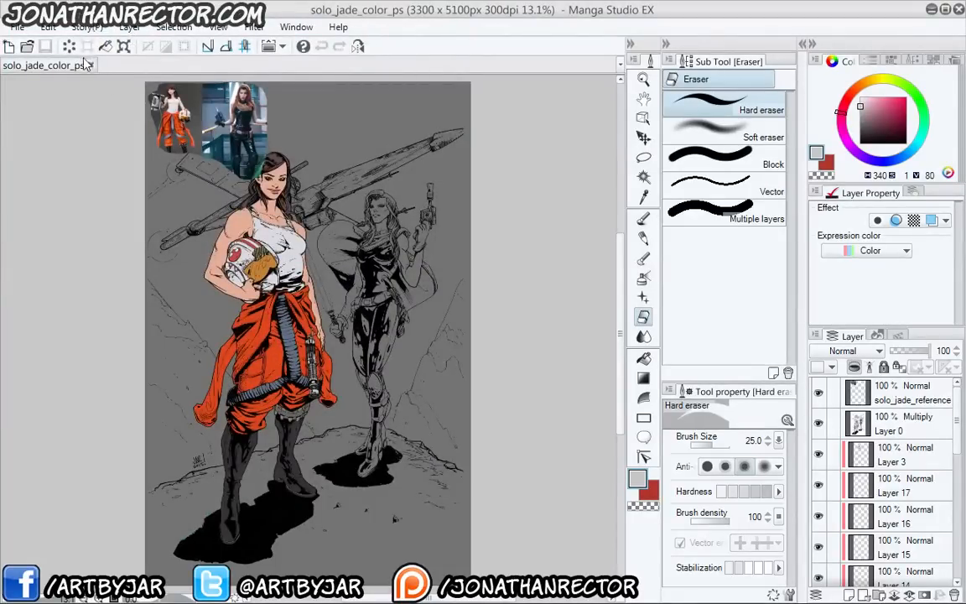
# Switch to Photoshop and close the open solo_jade_color.psd and momo_concept1.psd documents
pyautogui.click(955, 10)
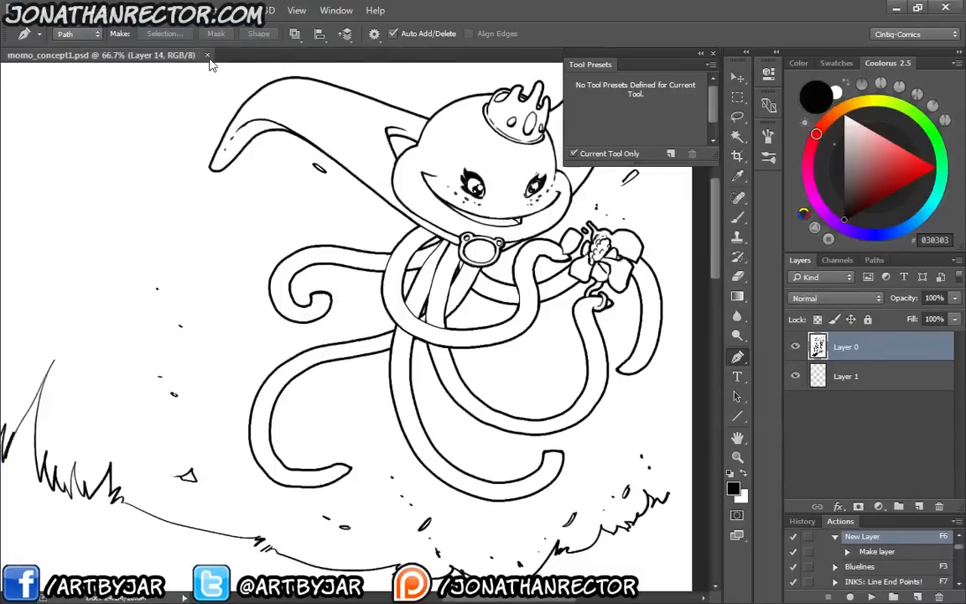
pyautogui.click(208, 55)
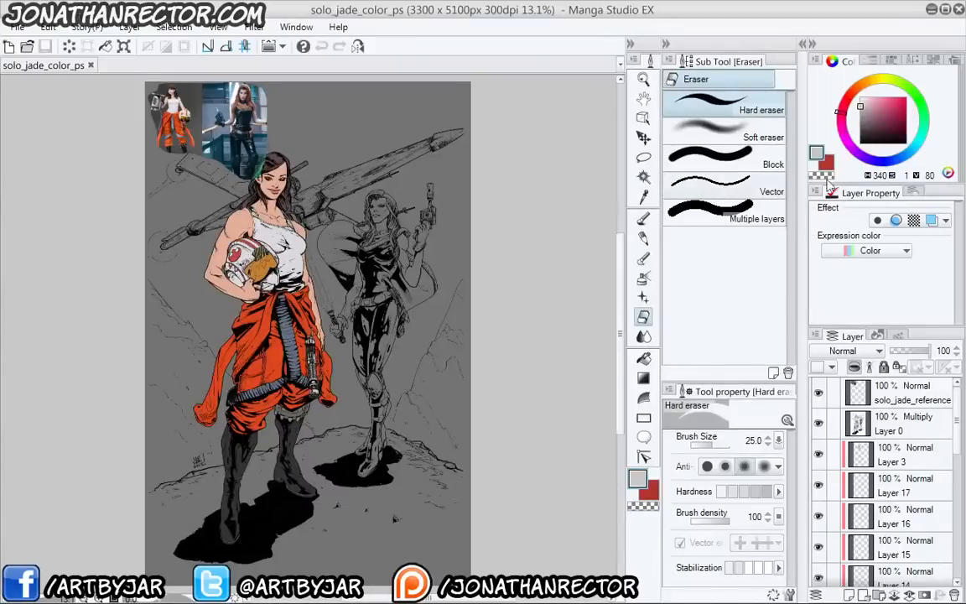
# Save the Manga Studio illustration as a Photoshop Document named solo_jade_color_ps and close Manga Studio
pyautogui.click(19, 29)
pyautogui.click(61, 145)
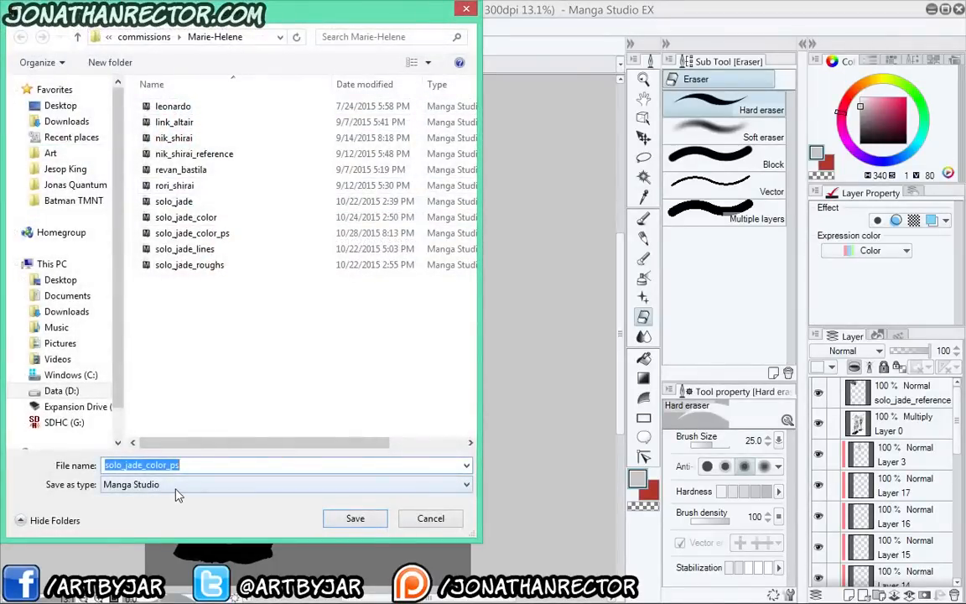
pyautogui.click(176, 485)
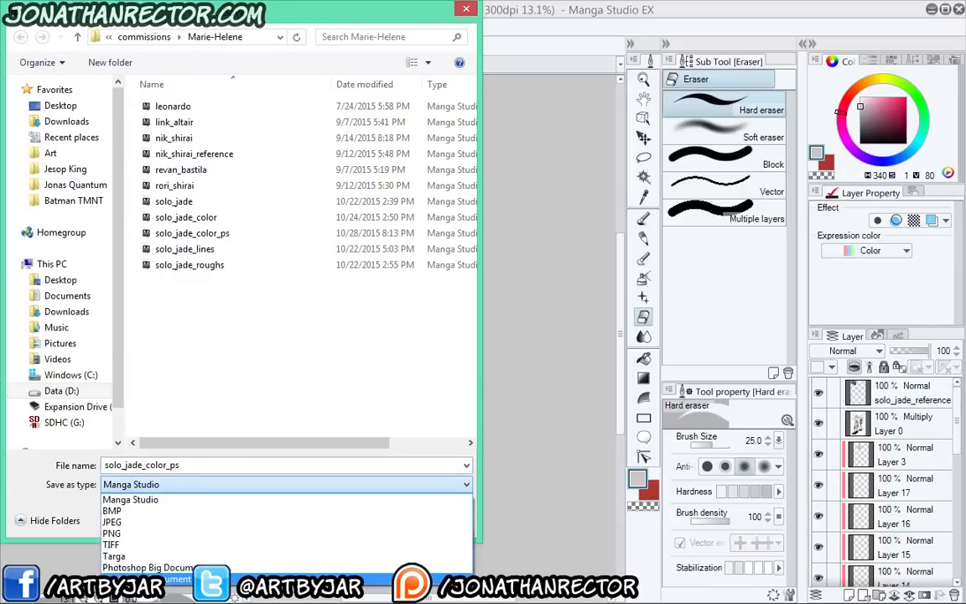
pyautogui.click(146, 578)
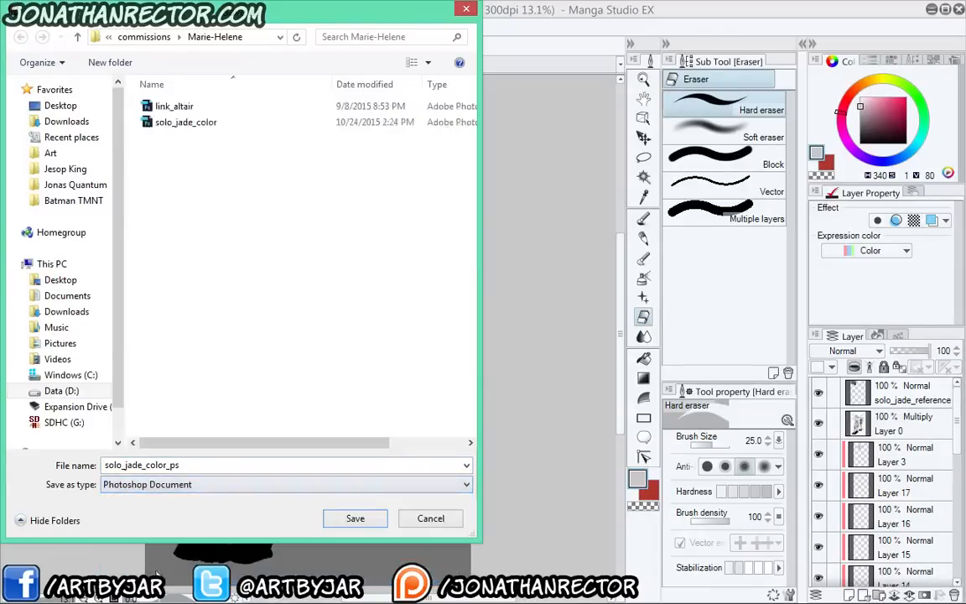
pyautogui.click(351, 519)
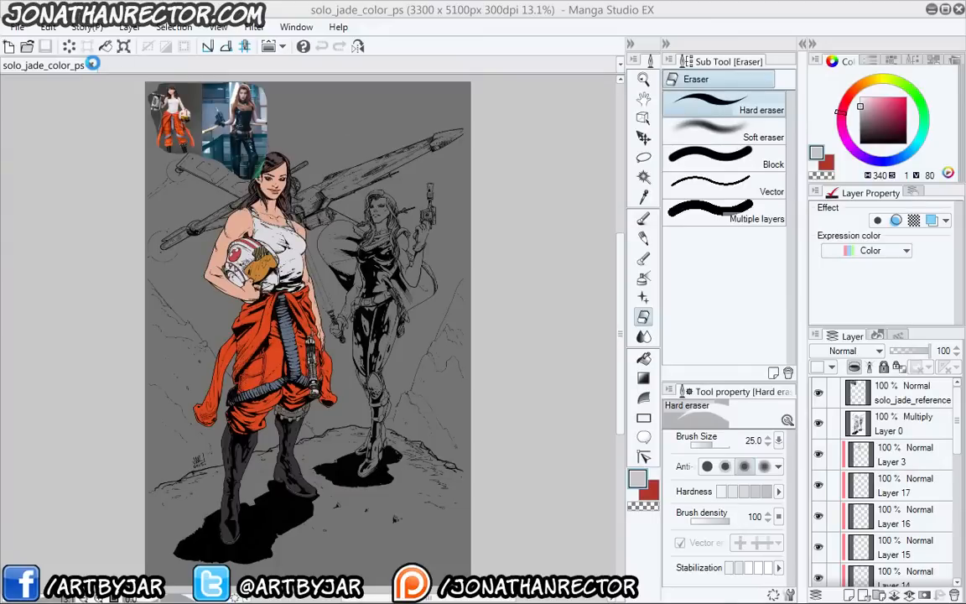
pyautogui.click(957, 10)
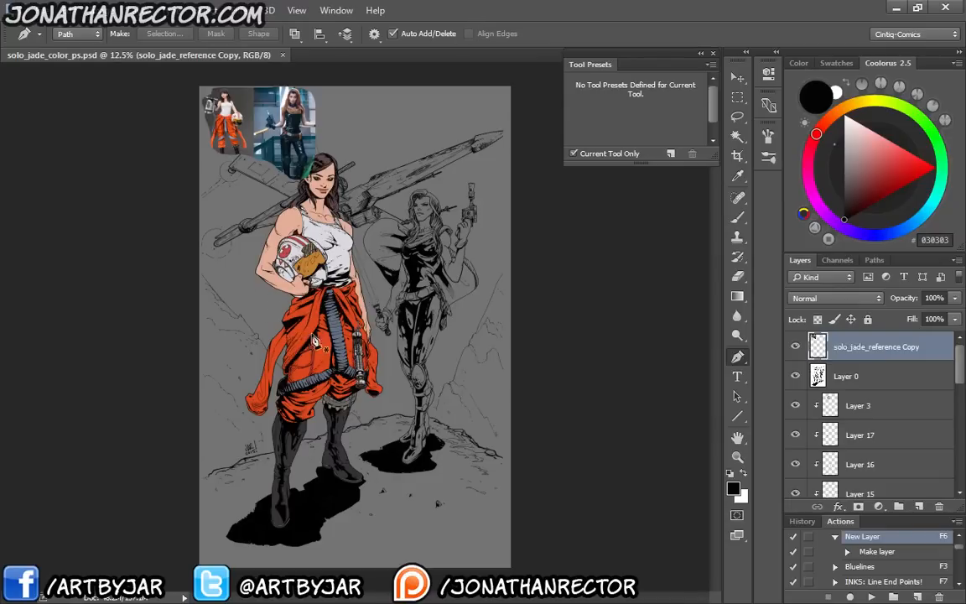
# Examine the two costume reference photos in solo_jade_color_ps.psd up close and compare them with the front woman's face and hair
pyautogui.hotkey('ctrl', '+')
pyautogui.hotkey('ctrl', '+')
pyautogui.hotkey('ctrl', '+')
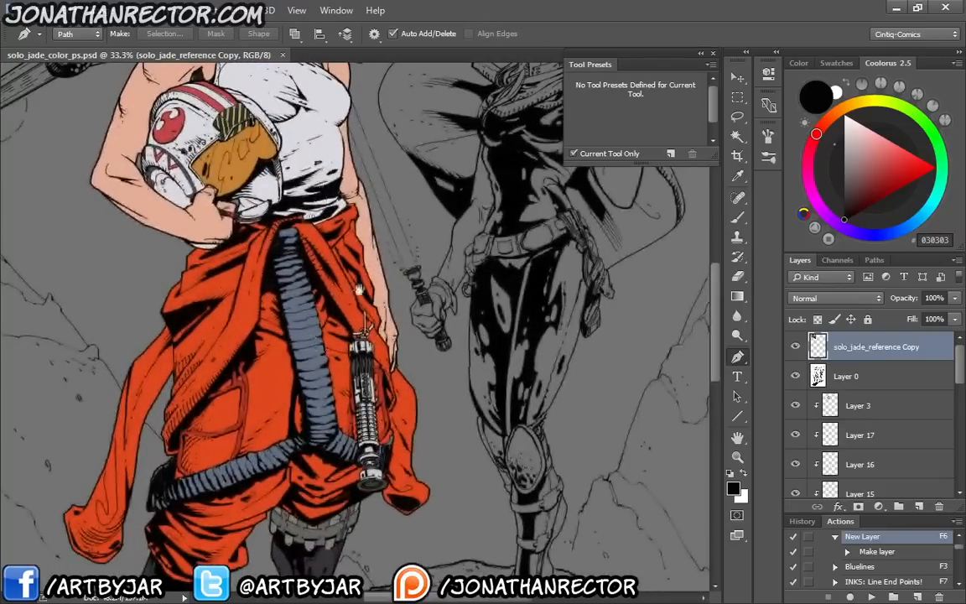
pyautogui.moveTo(323, 199); pyautogui.dragTo(407, 388)
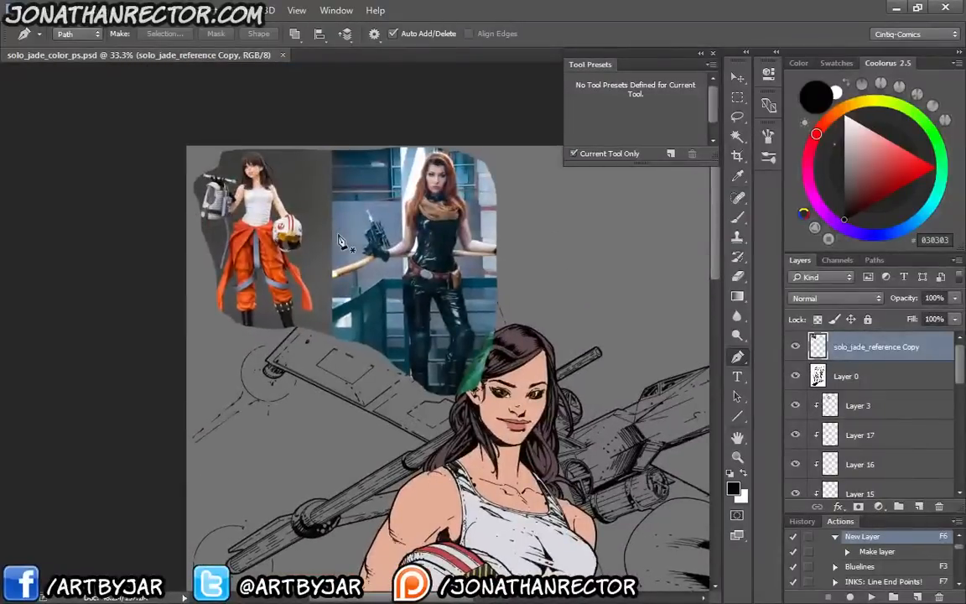
pyautogui.hotkey('ctrl', '+')
pyautogui.hotkey('ctrl', '+')
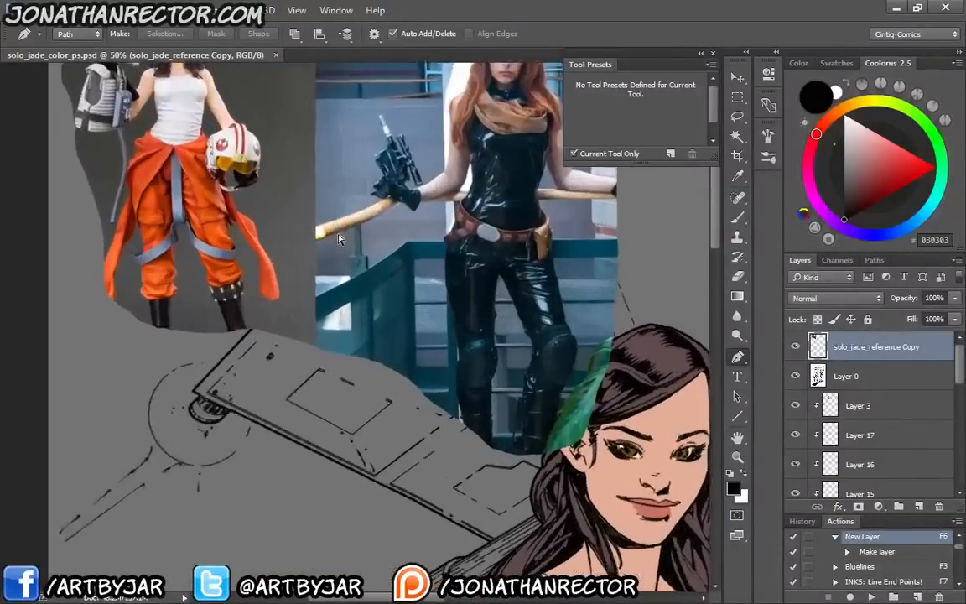
pyautogui.moveTo(147, 168); pyautogui.dragTo(190, 327)
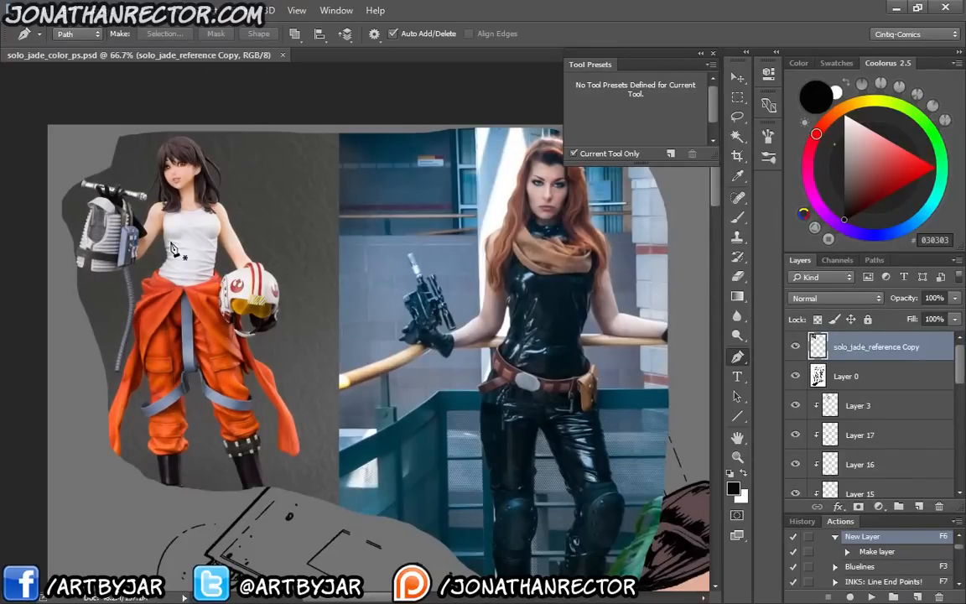
pyautogui.moveTo(339, 380); pyautogui.dragTo(222, 310)
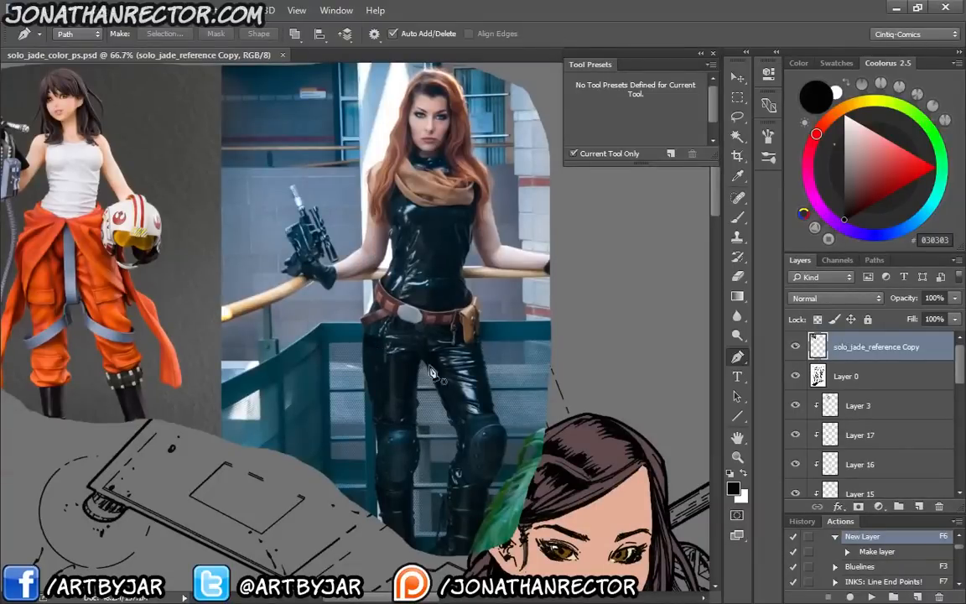
pyautogui.moveTo(450, 416); pyautogui.dragTo(331, 253)
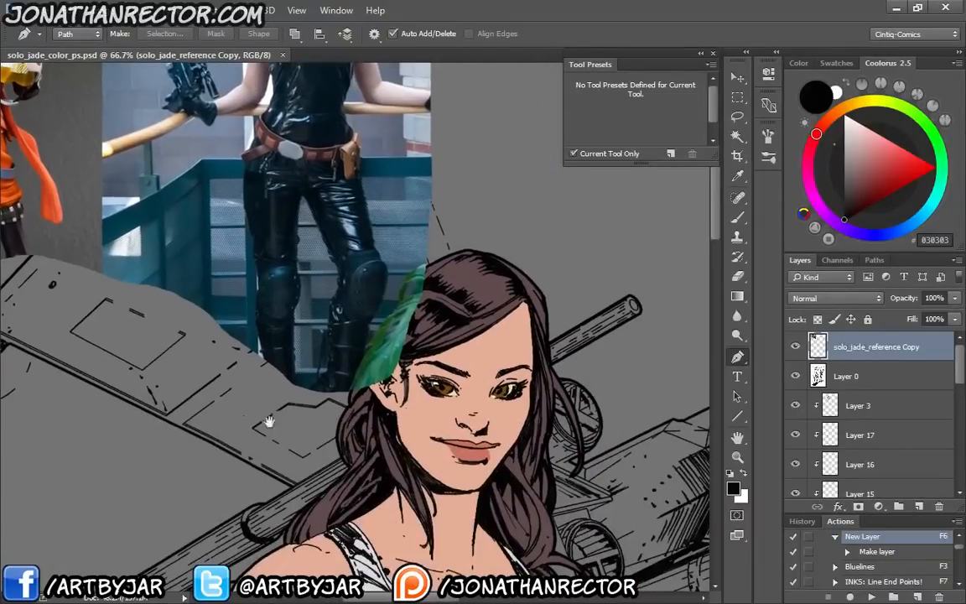
pyautogui.moveTo(268, 423); pyautogui.dragTo(206, 299)
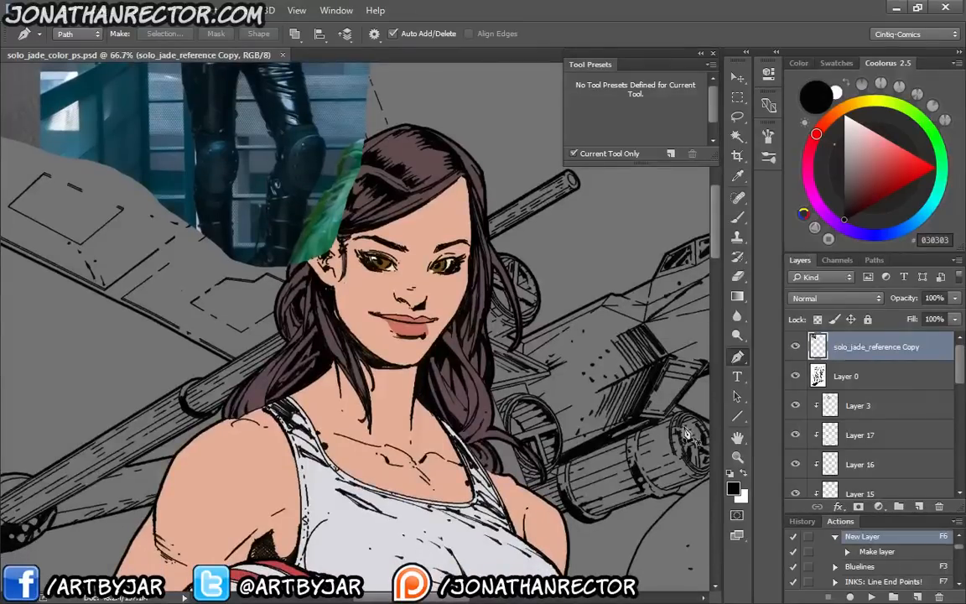
# Examine the front figure's flat colours from helmet to boots and the uncoloured line art of the second woman
pyautogui.hotkey('ctrl', '-')
pyautogui.hotkey('ctrl', '-')
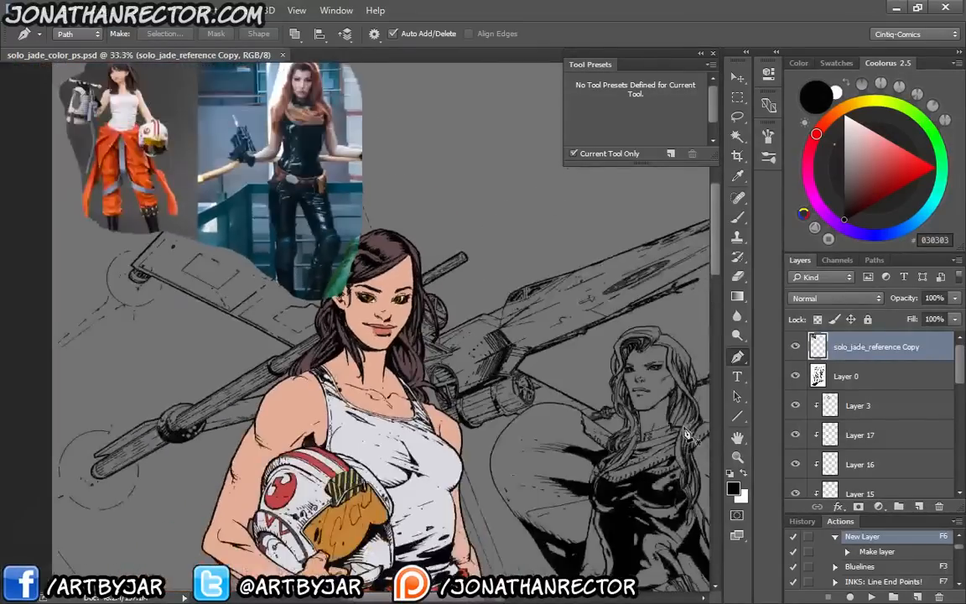
pyautogui.moveTo(380, 428); pyautogui.dragTo(396, 280)
pyautogui.moveTo(489, 554); pyautogui.dragTo(411, 357)
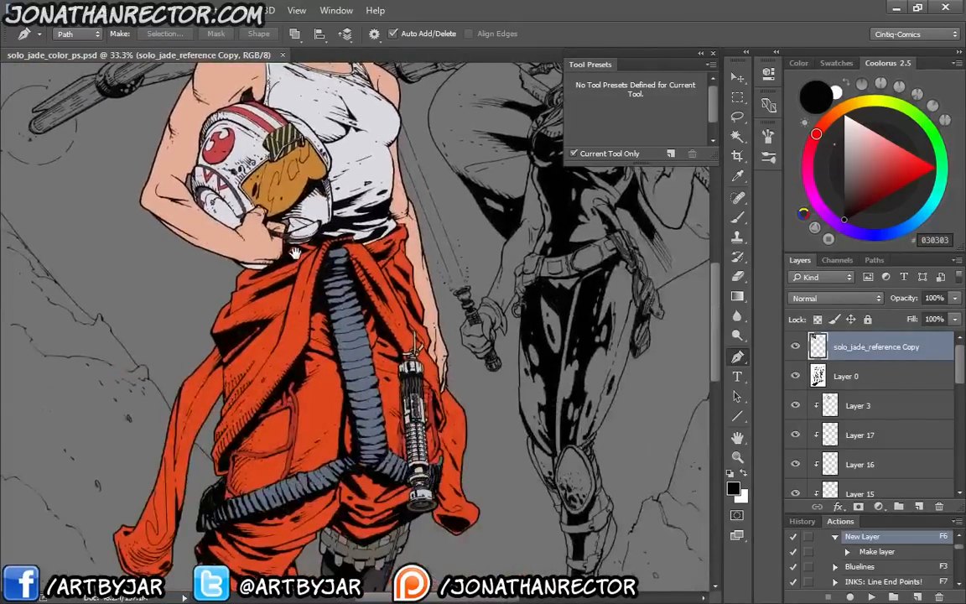
pyautogui.moveTo(314, 512); pyautogui.dragTo(331, 256)
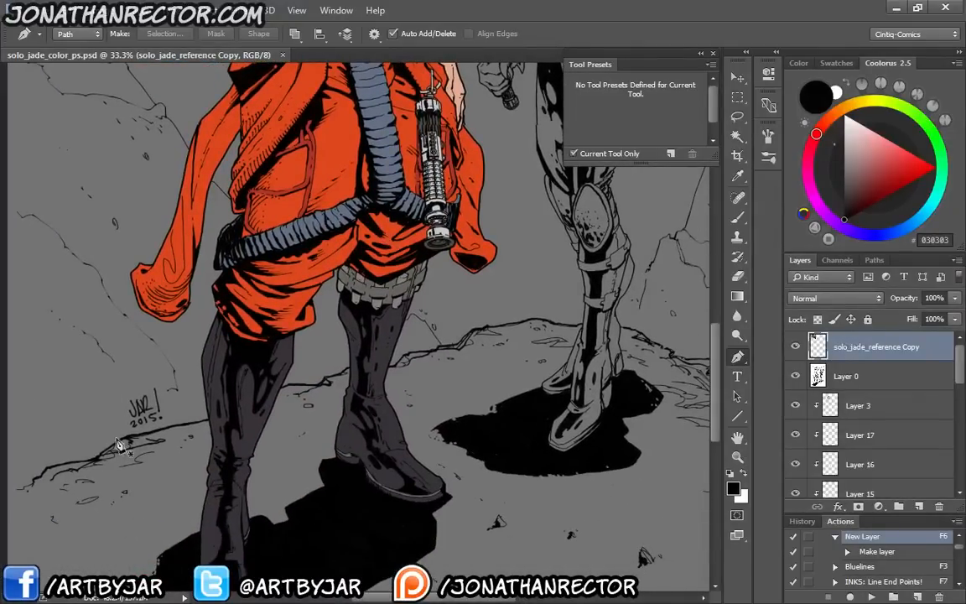
pyautogui.moveTo(340, 386); pyautogui.dragTo(178, 500)
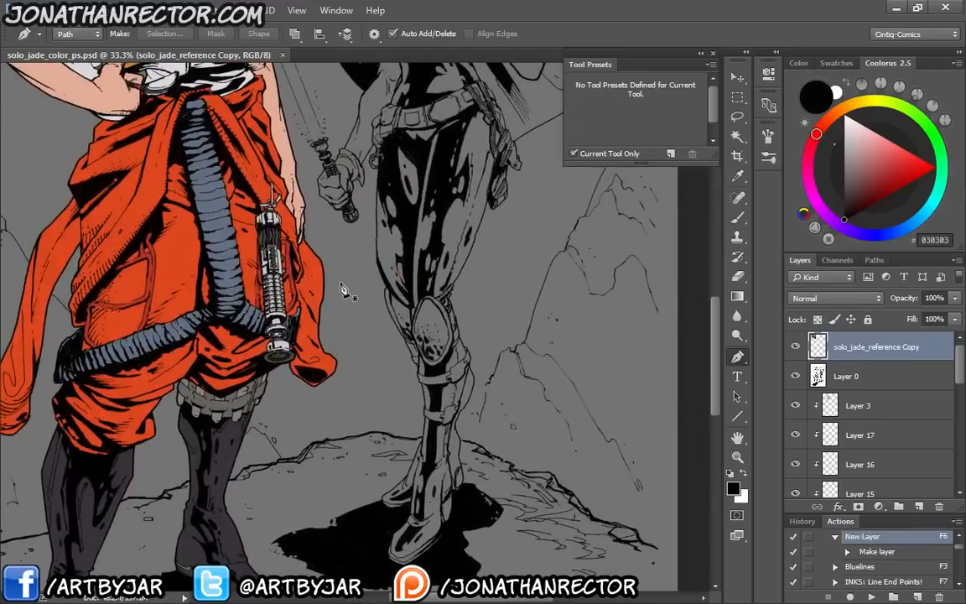
pyautogui.moveTo(333, 136); pyautogui.dragTo(359, 433)
pyautogui.moveTo(199, 279); pyautogui.dragTo(265, 356)
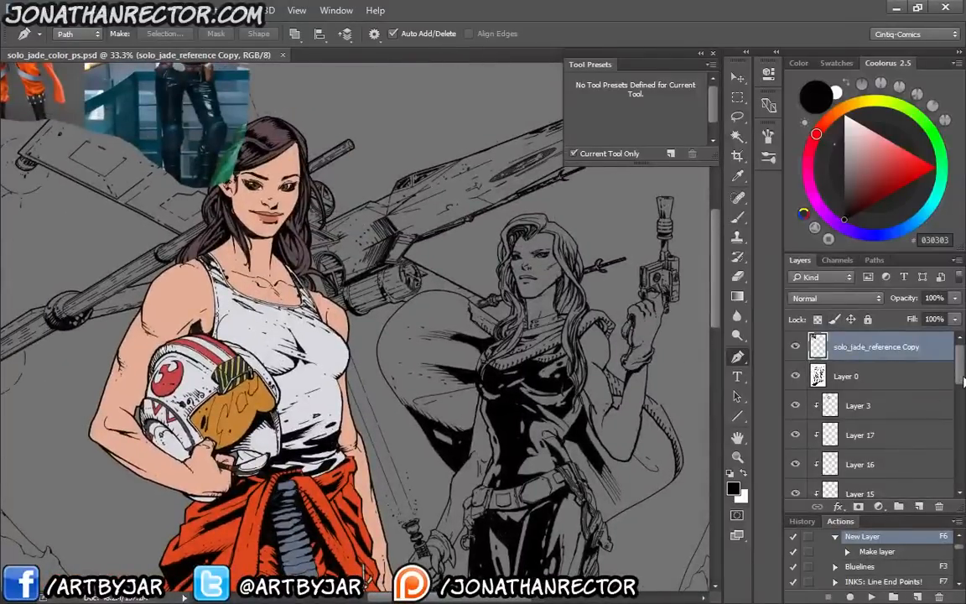
# Toggle the visibility of Layer 2, the base of the clipped colour layers, and make it the active layer
pyautogui.moveTo(962, 380); pyautogui.dragTo(956, 461)
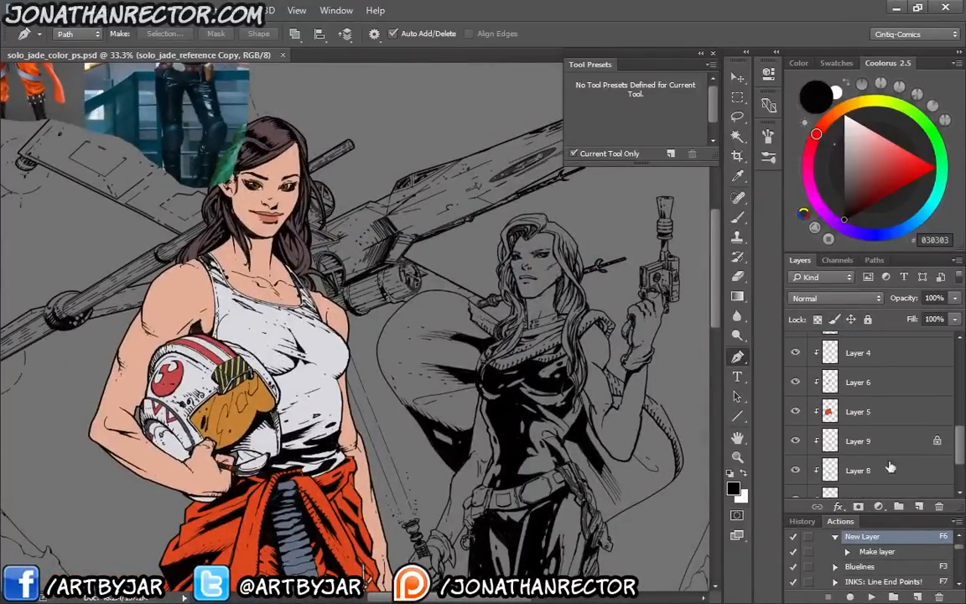
pyautogui.scroll(-3, 891, 468)
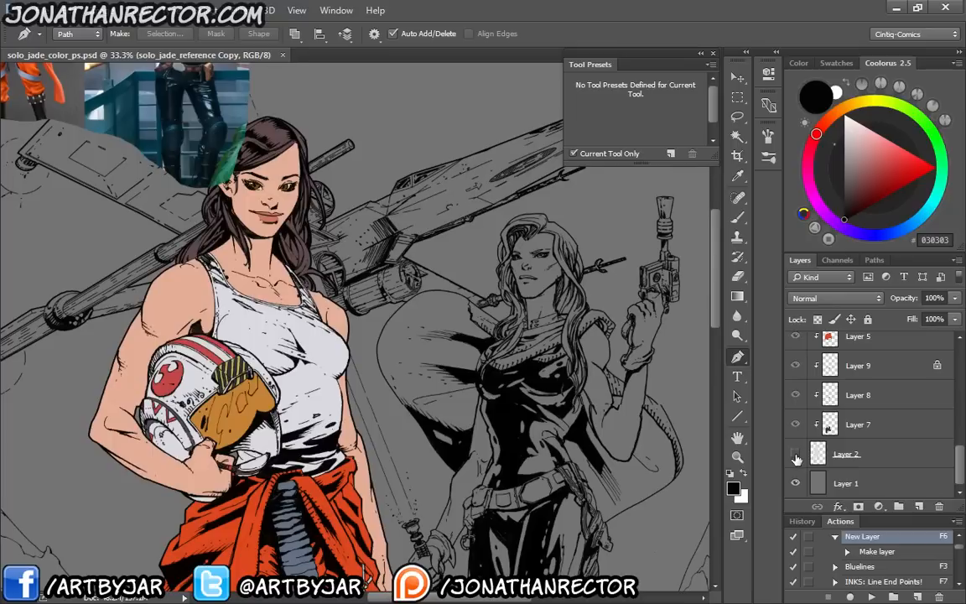
pyautogui.click(797, 457)
pyautogui.moveTo(961, 472); pyautogui.dragTo(960, 461)
pyautogui.click(908, 467)
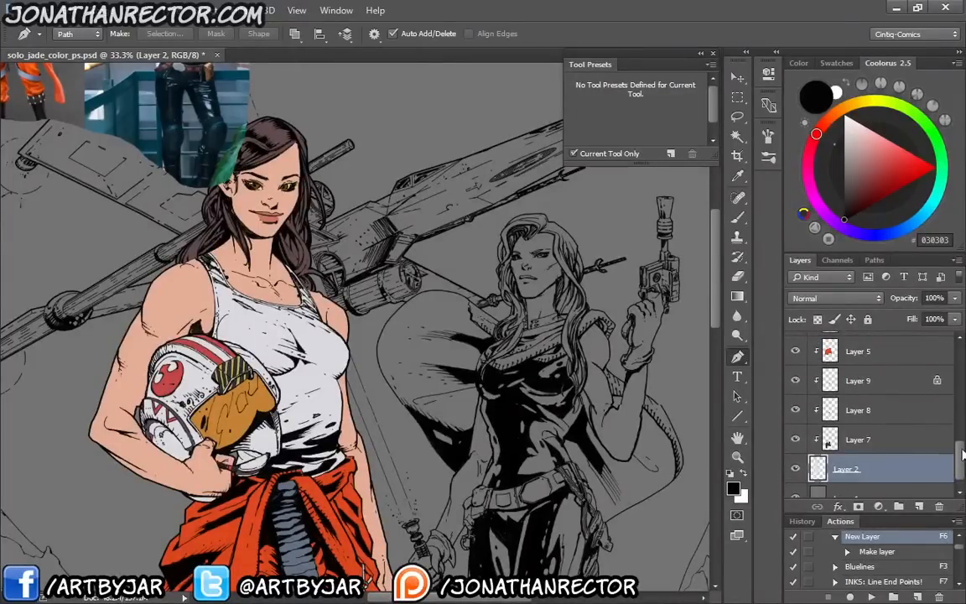
# Group Layer 2 with all its clipped colour layers up to Layer 3, check the group's visibility, and name it solo
pyautogui.scroll(10, 855, 415)
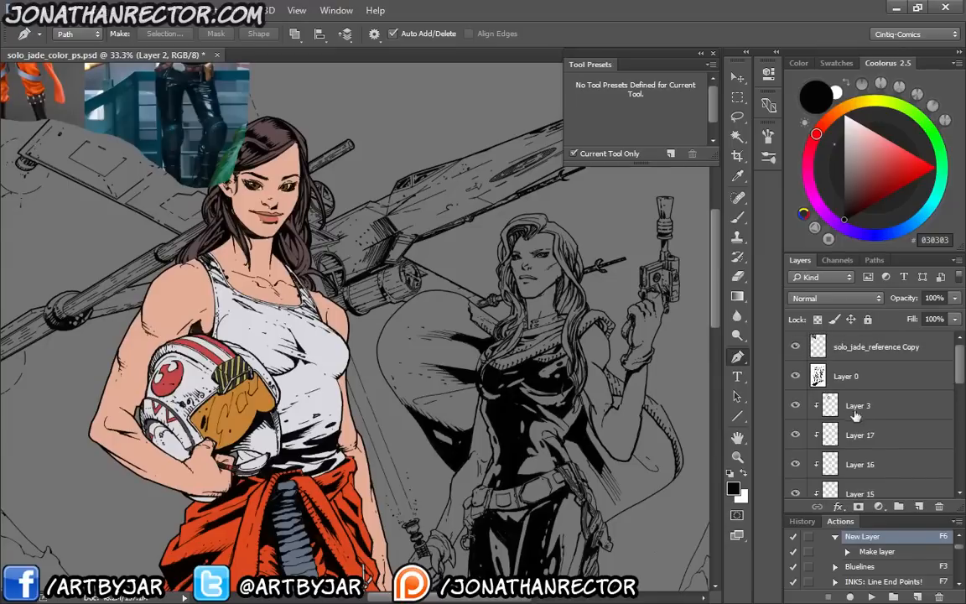
pyautogui.keyDown('shift'); pyautogui.click(886, 409); pyautogui.keyUp('shift')
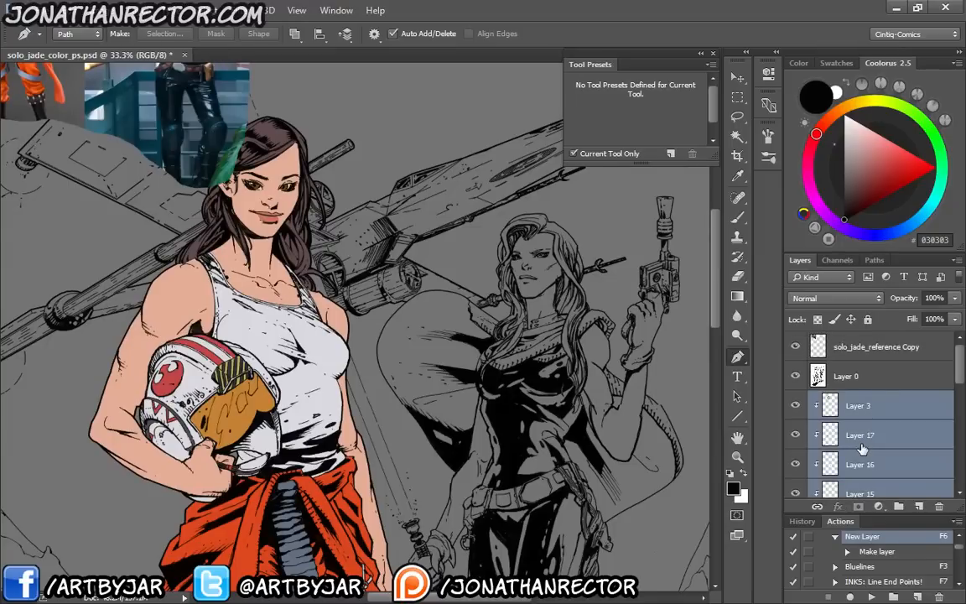
pyautogui.hotkey('ctrl', 'g')
pyautogui.click(796, 400)
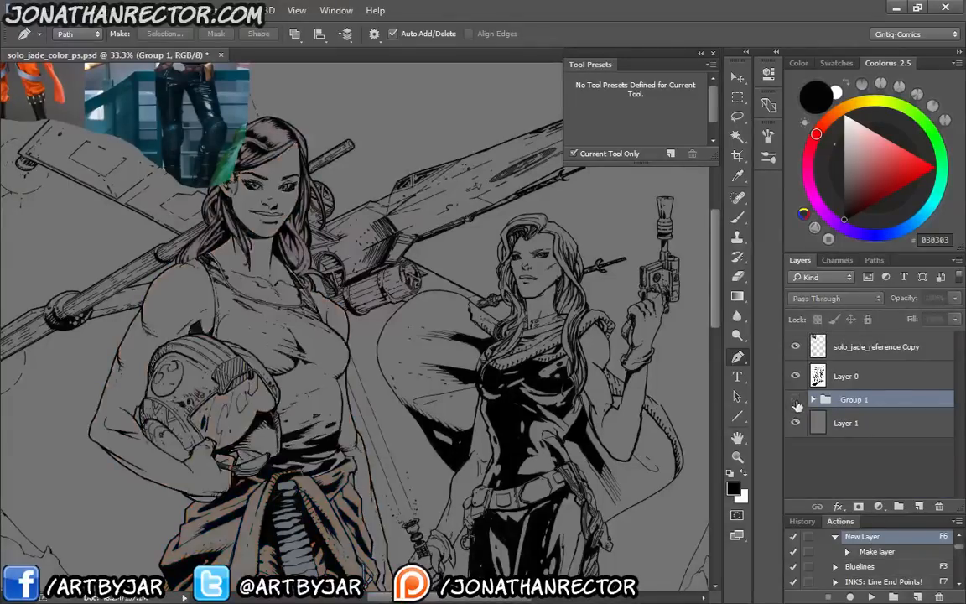
pyautogui.click(795, 400)
pyautogui.doubleClick(848, 401)
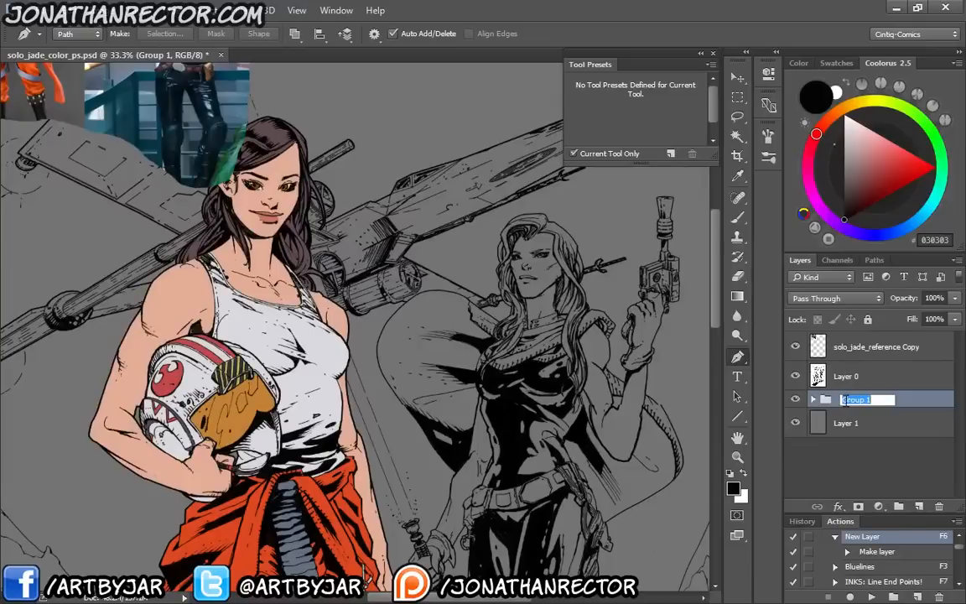
pyautogui.write('solo')
pyautogui.press('Return')
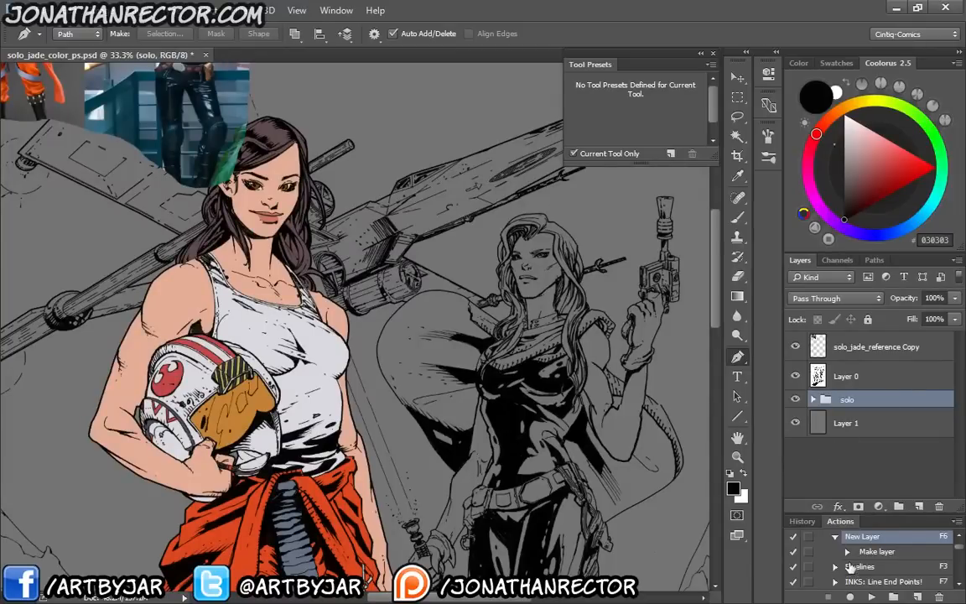
# Add a new layer above the solo group and place it in its own group named jade
pyautogui.press('F6')
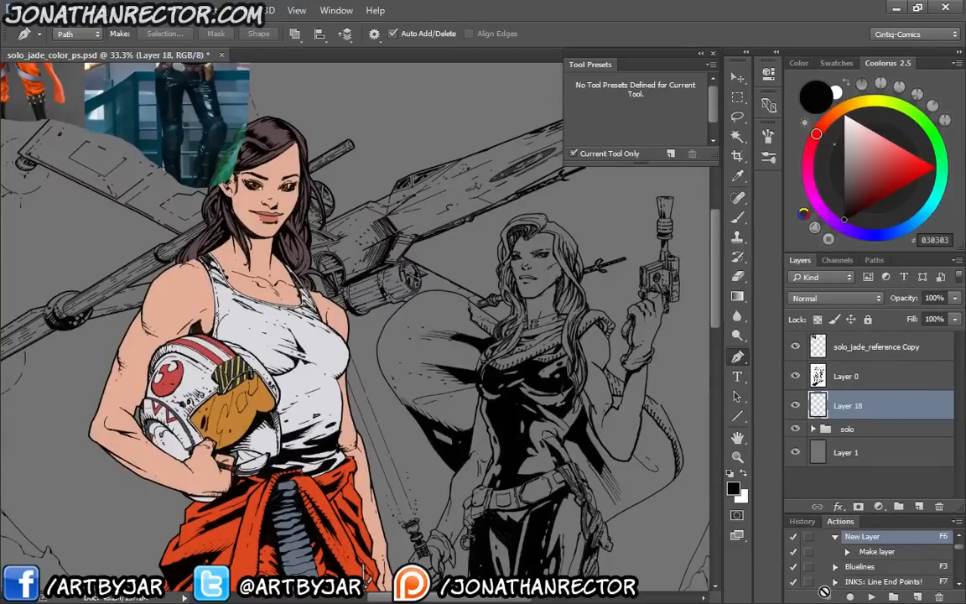
pyautogui.hotkey('ctrl', 'g')
pyautogui.doubleClick(853, 401)
pyautogui.write('jade')
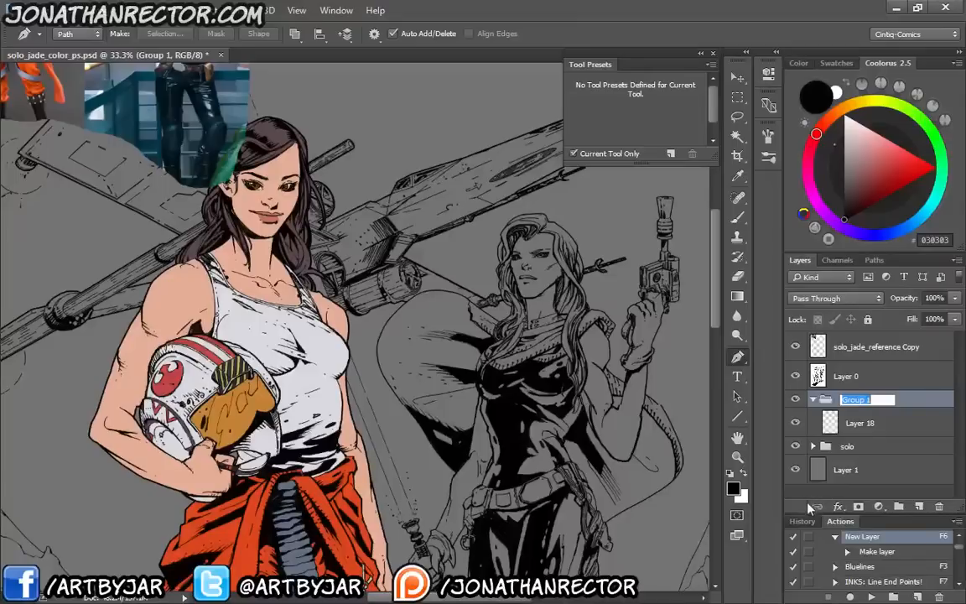
pyautogui.press('Return')
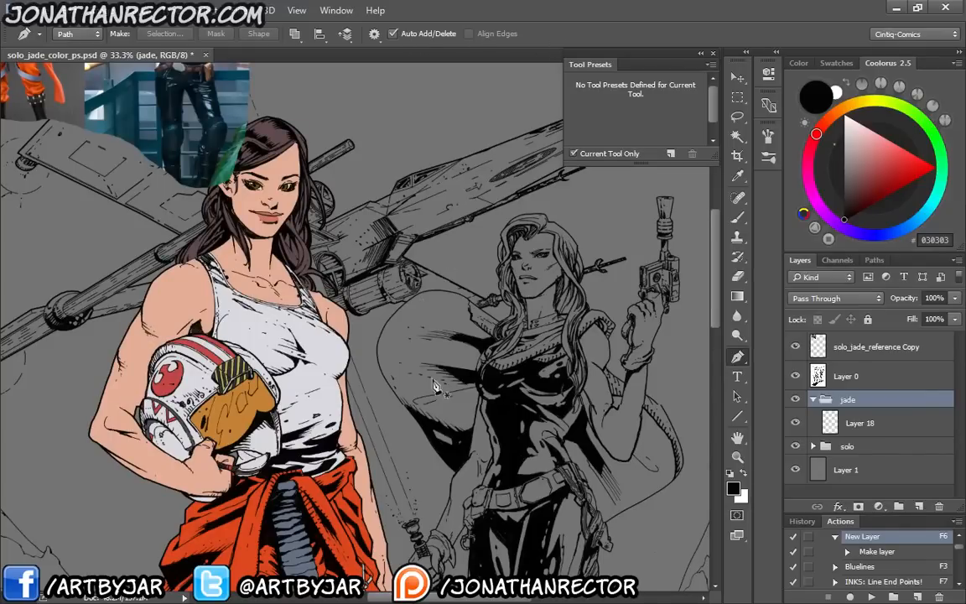
# Activate the empty layer in the jade group and sample the black costume in the reference photo, lightening the colour to #424D55
pyautogui.moveTo(436, 426); pyautogui.dragTo(404, 320)
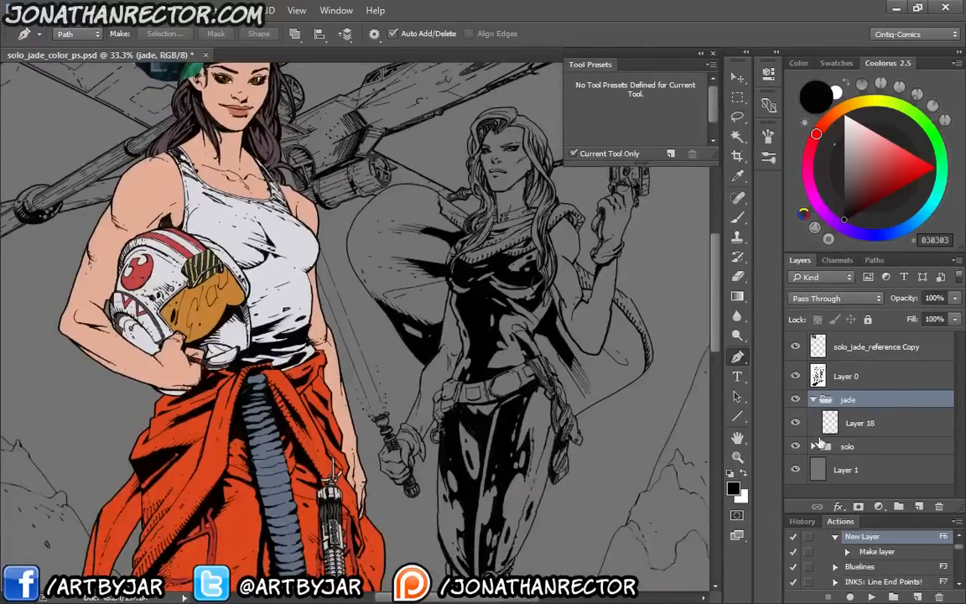
pyautogui.click(855, 423)
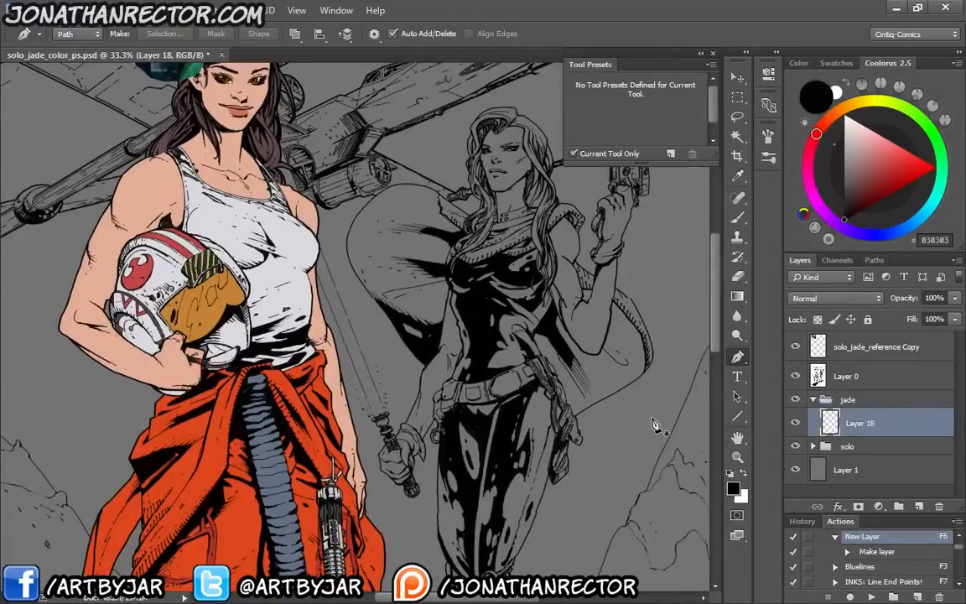
pyautogui.hotkey('ctrl', '+')
pyautogui.moveTo(314, 242); pyautogui.dragTo(468, 535)
pyautogui.moveTo(189, 124); pyautogui.dragTo(329, 382)
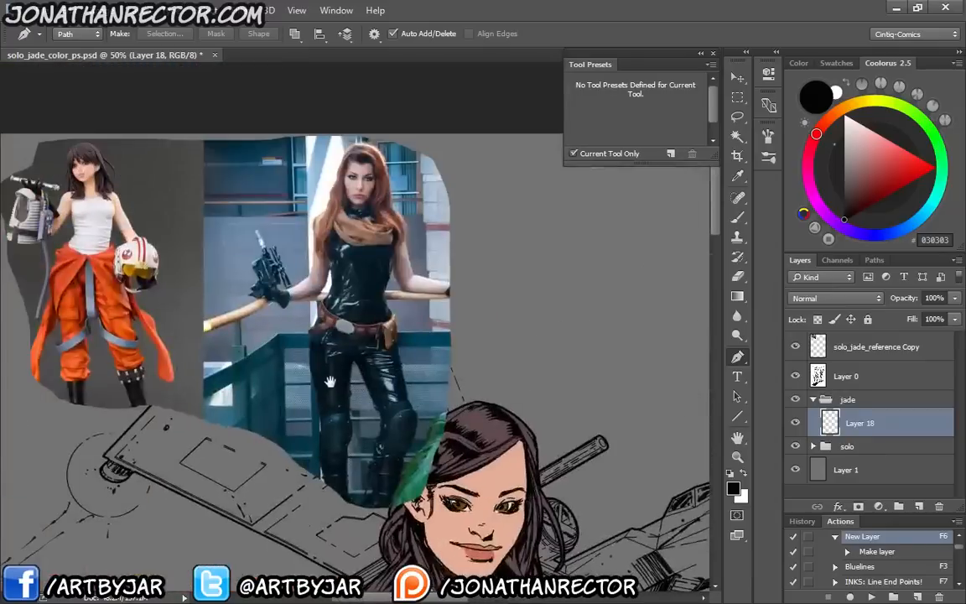
pyautogui.moveTo(351, 418)
pyautogui.mouseDown()
pyautogui.moveTo(268, 300)
pyautogui.moveTo(364, 416)
pyautogui.mouseUp()
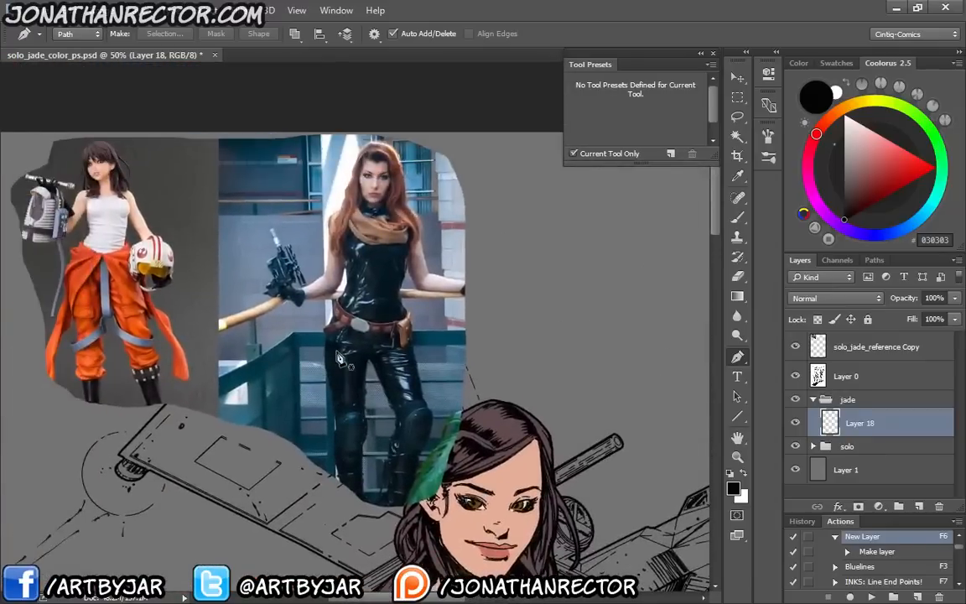
pyautogui.hotkey('ctrl', '+')
pyautogui.hotkey('ctrl', '+')
pyautogui.press('i')
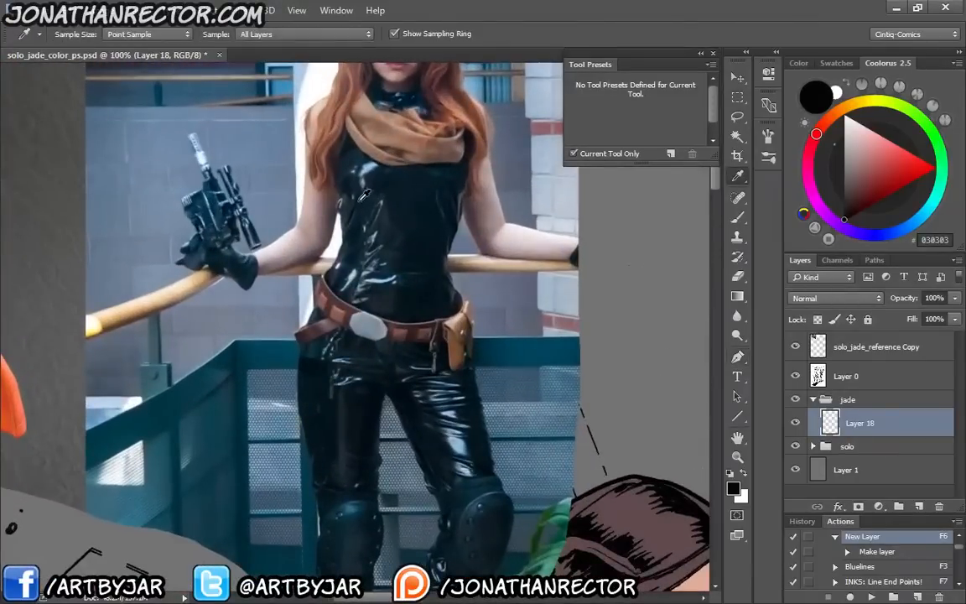
pyautogui.click(377, 192)
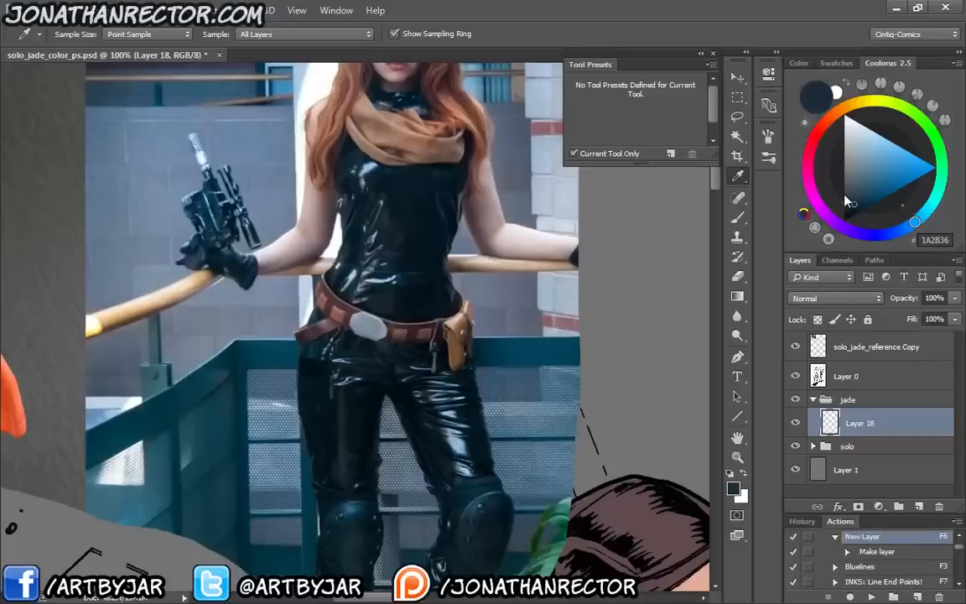
pyautogui.moveTo(853, 203); pyautogui.dragTo(855, 194)
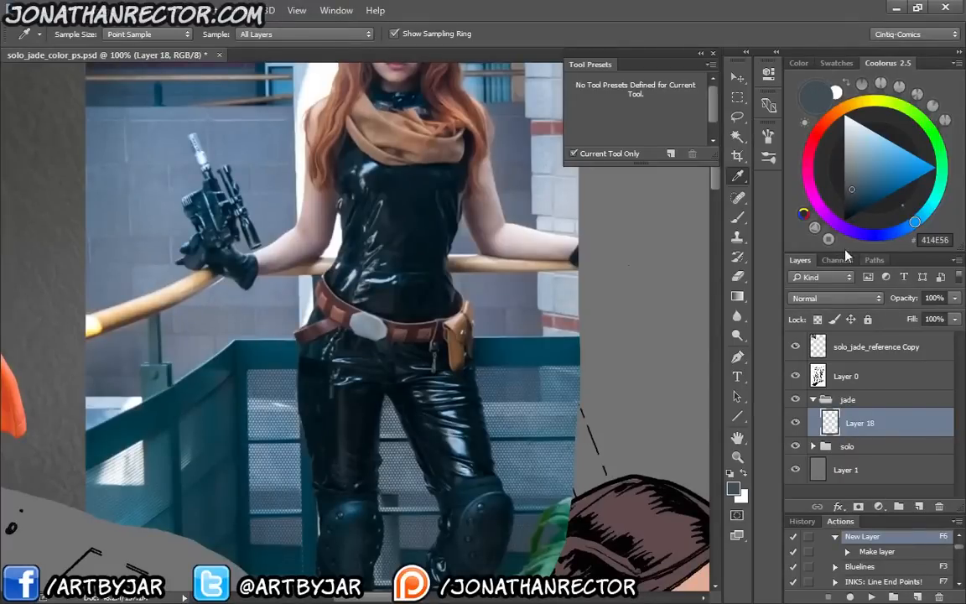
pyautogui.click(852, 189)
# Choose the LEFTY Inky brush preset for painting around the second woman's face and hair
pyautogui.moveTo(509, 462); pyautogui.dragTo(198, 286)
pyautogui.moveTo(390, 466); pyautogui.dragTo(251, 152)
pyautogui.moveTo(516, 438); pyautogui.dragTo(213, 168)
pyautogui.moveTo(457, 450)
pyautogui.mouseDown()
pyautogui.moveTo(413, 311)
pyautogui.moveTo(419, 478)
pyautogui.mouseUp()
pyautogui.press('b')
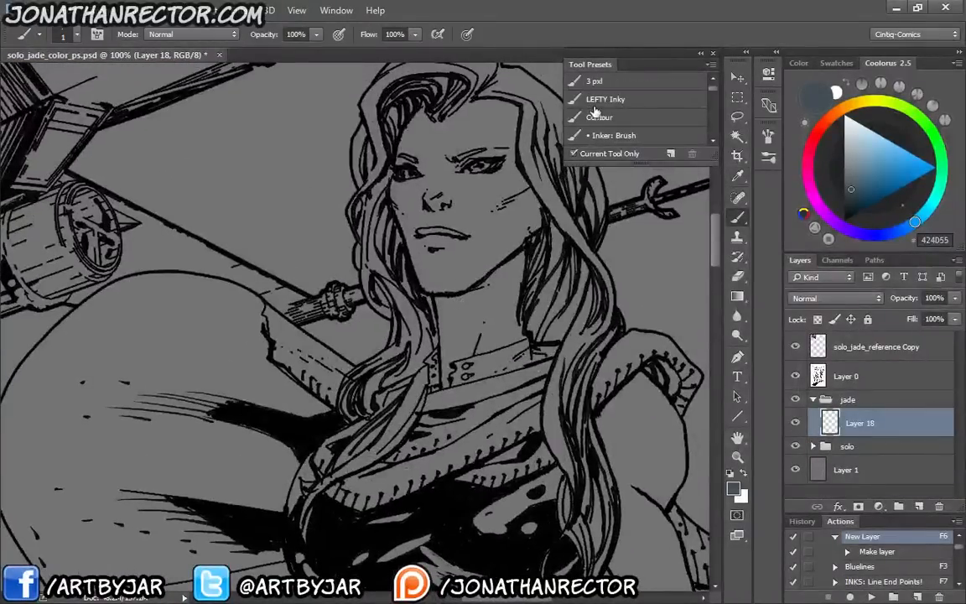
pyautogui.click(593, 100)
pyautogui.moveTo(417, 171); pyautogui.dragTo(373, 253)
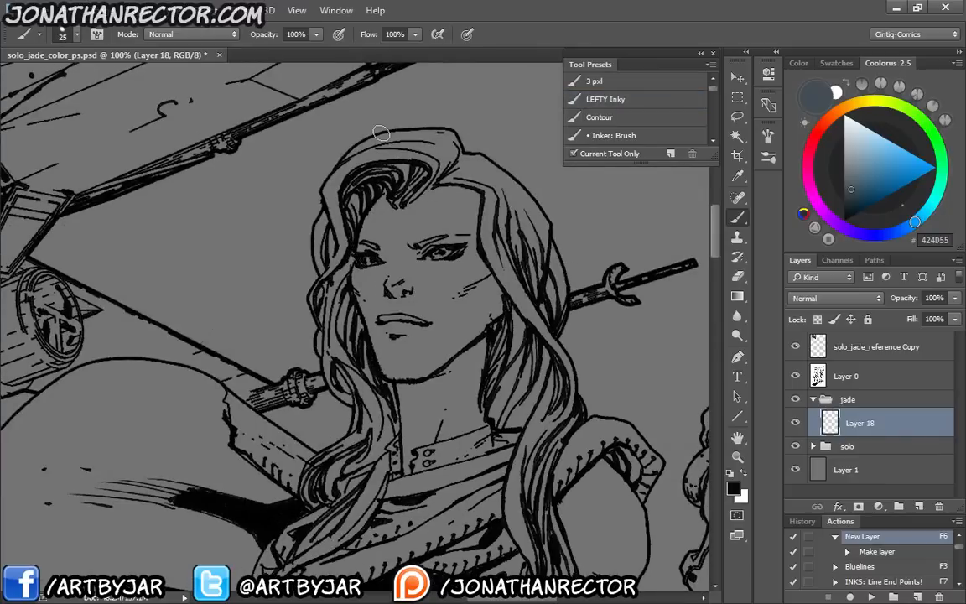
pyautogui.hotkey('ctrl', '+')
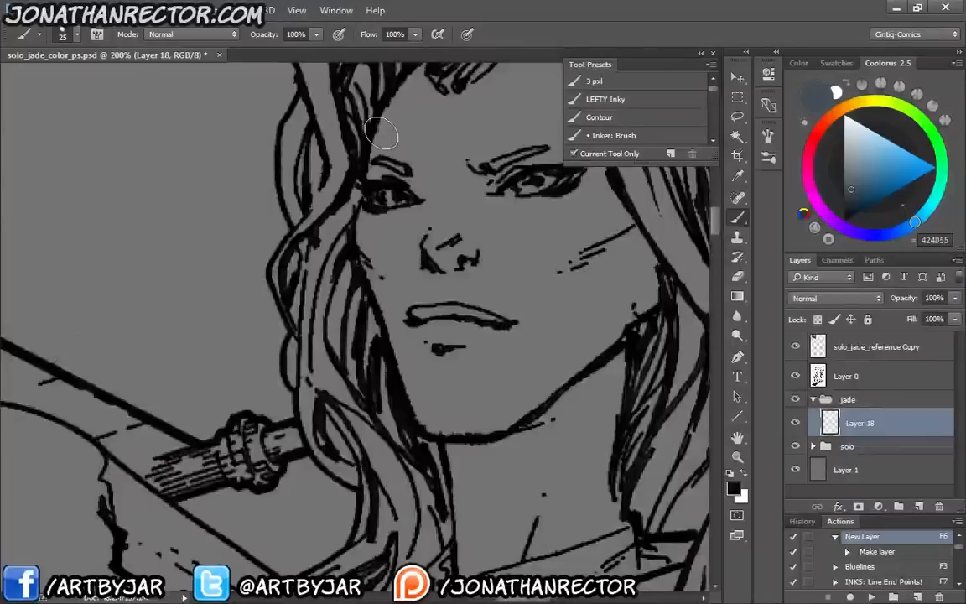
pyautogui.moveTo(513, 185); pyautogui.dragTo(300, 436)
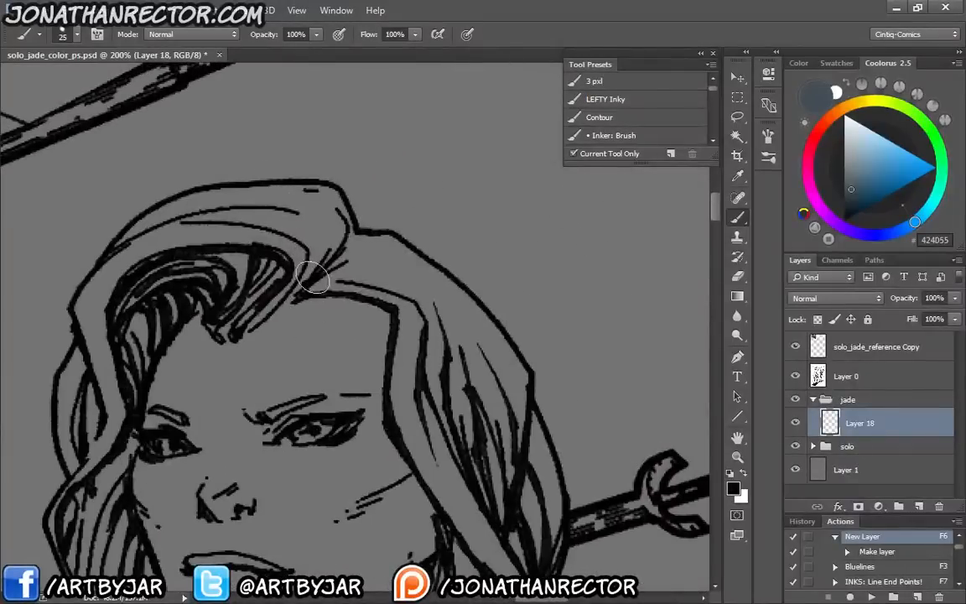
pyautogui.moveTo(282, 383); pyautogui.dragTo(403, 220)
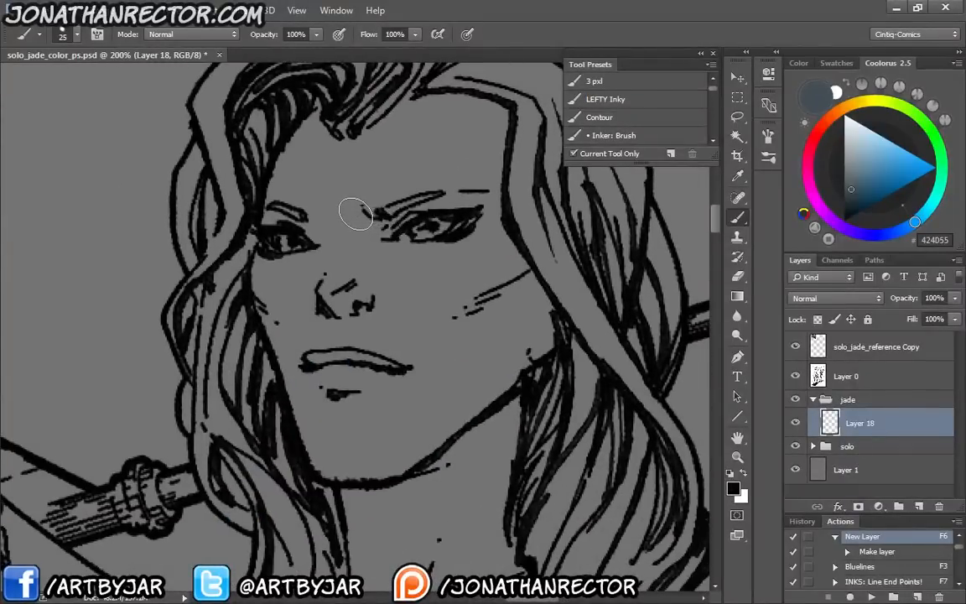
# Try painting the outer hair strand beside the second woman's face with the interface panels hidden
pyautogui.press('Tab')
pyautogui.press('Tab')
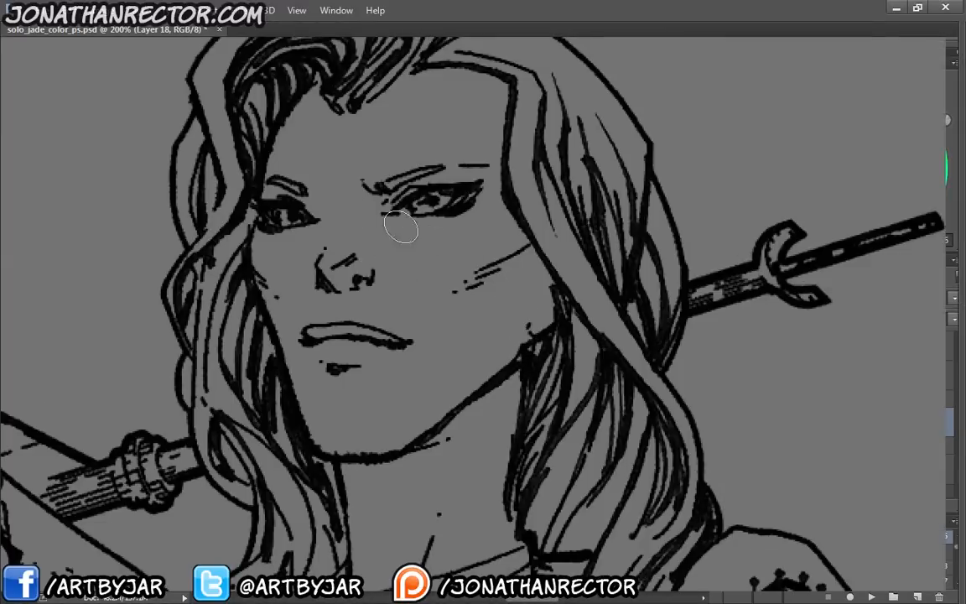
pyautogui.moveTo(348, 303); pyautogui.dragTo(454, 406)
pyautogui.moveTo(350, 401); pyautogui.dragTo(384, 343)
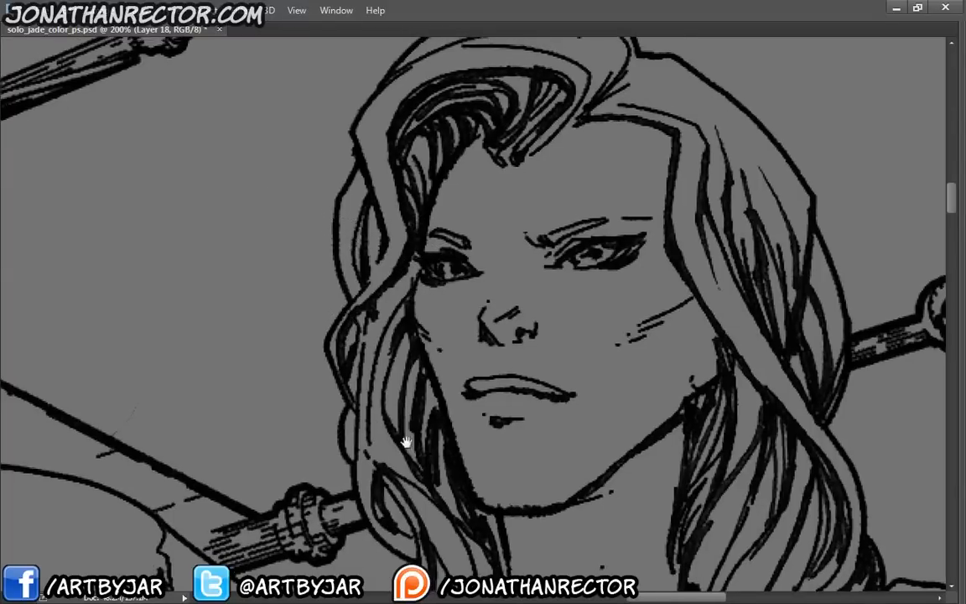
pyautogui.moveTo(405, 442); pyautogui.dragTo(462, 353)
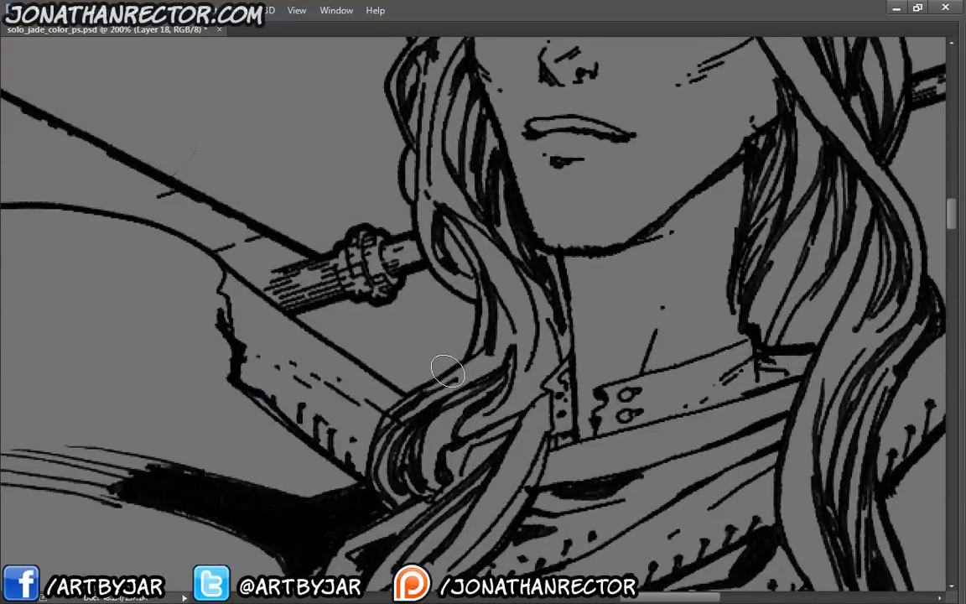
pyautogui.moveTo(405, 382); pyautogui.dragTo(426, 600)
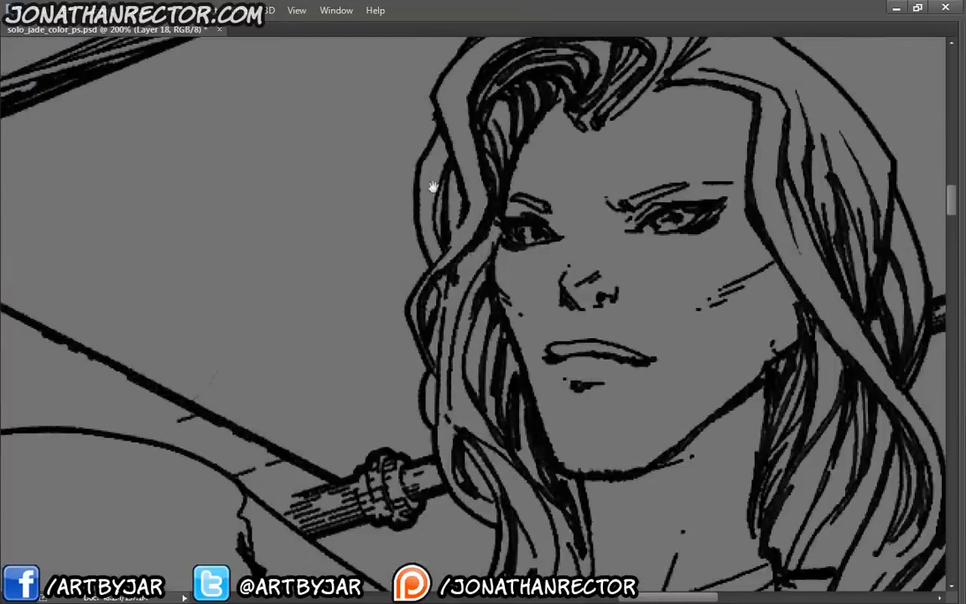
pyautogui.moveTo(433, 165)
pyautogui.mouseDown()
pyautogui.moveTo(429, 204)
pyautogui.moveTo(430, 173)
pyautogui.moveTo(427, 193)
pyautogui.moveTo(443, 281)
pyautogui.mouseUp()
pyautogui.moveTo(429, 229); pyautogui.dragTo(445, 277)
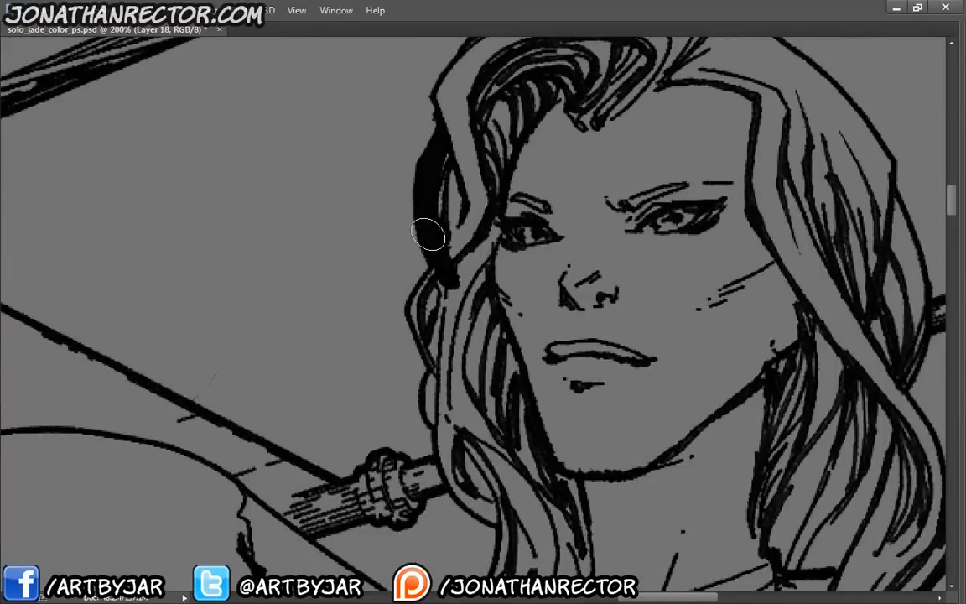
pyautogui.press('Tab')
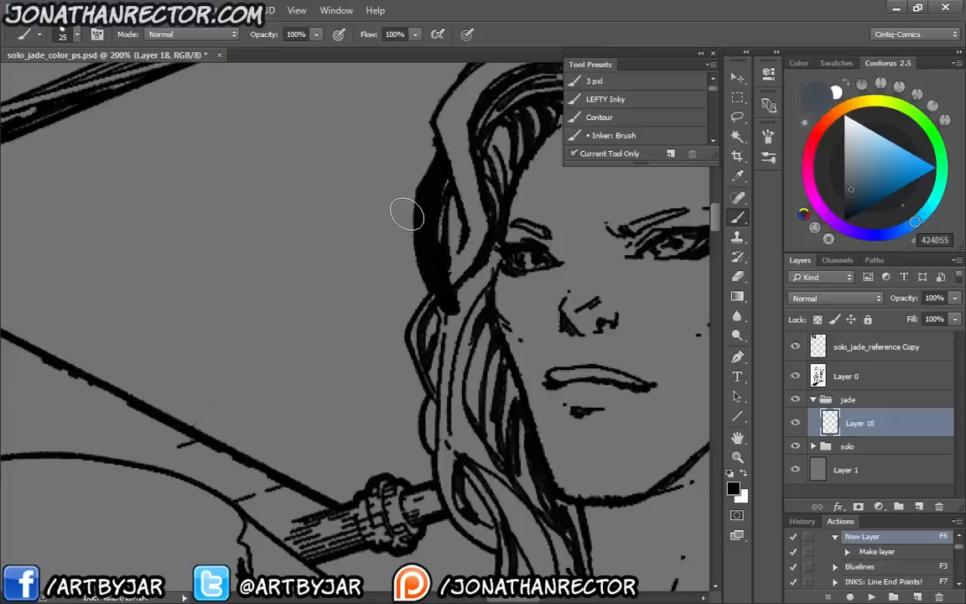
pyautogui.hotkey('ctrl', 'z')
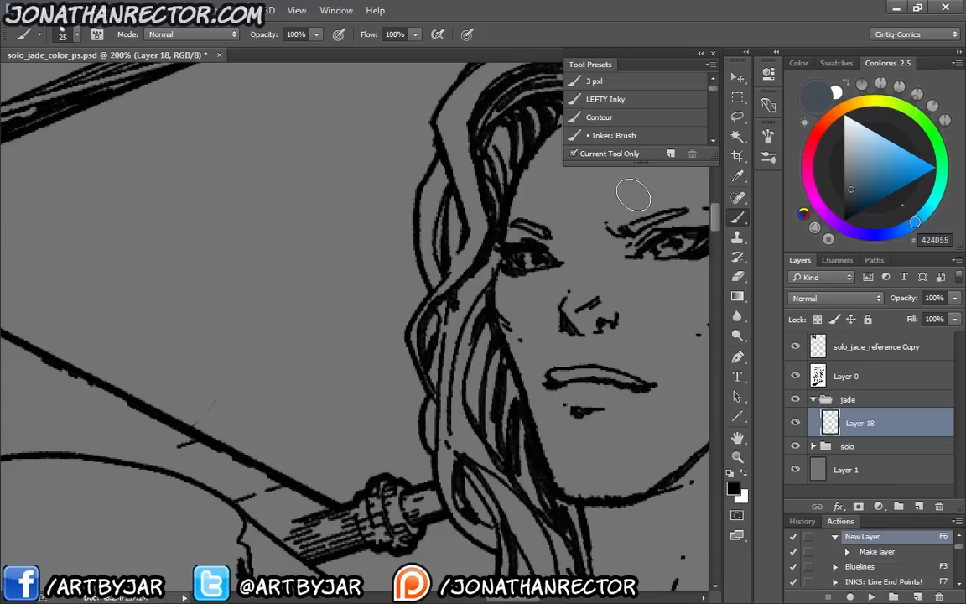
# Close the tool presets and review the brush's Shape Dynamics settings
pyautogui.moveTo(483, 412); pyautogui.dragTo(365, 304)
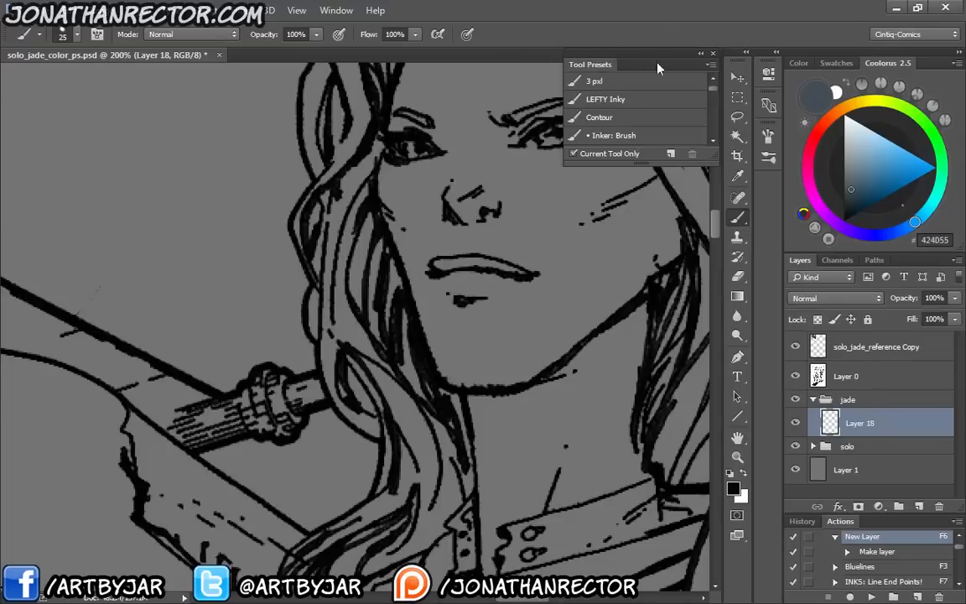
pyautogui.click(712, 56)
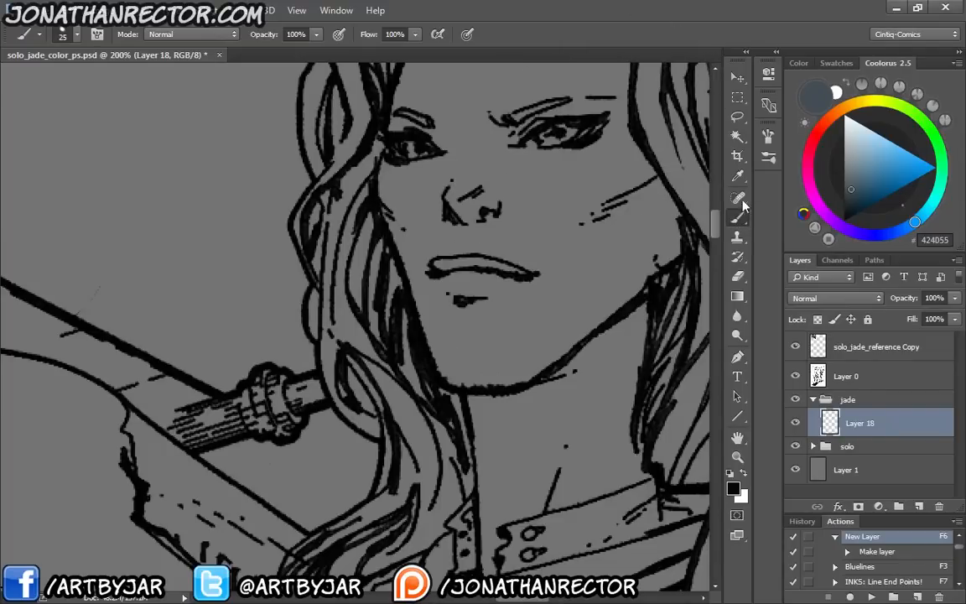
pyautogui.press('F5')
pyautogui.click(766, 134)
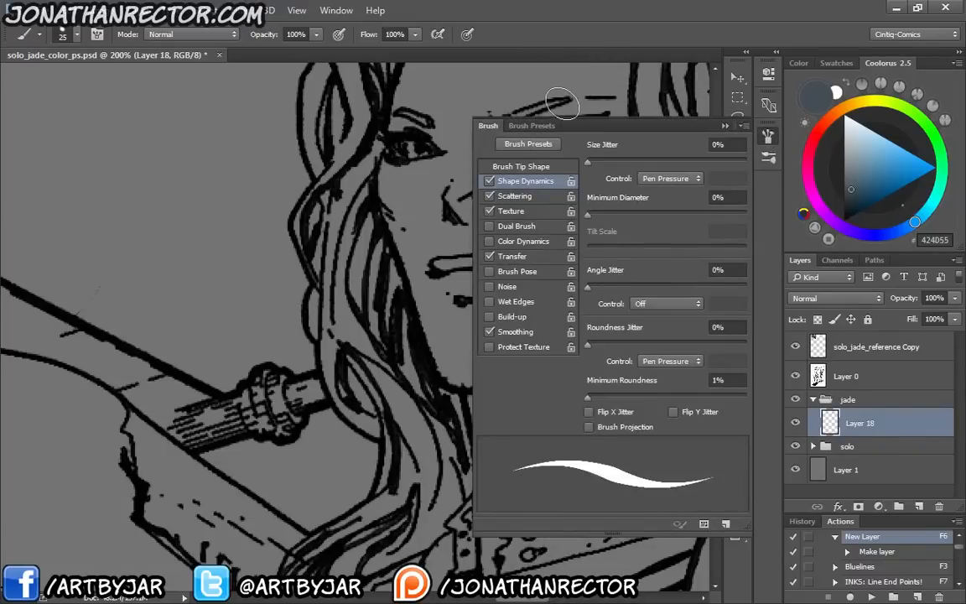
pyautogui.click(766, 136)
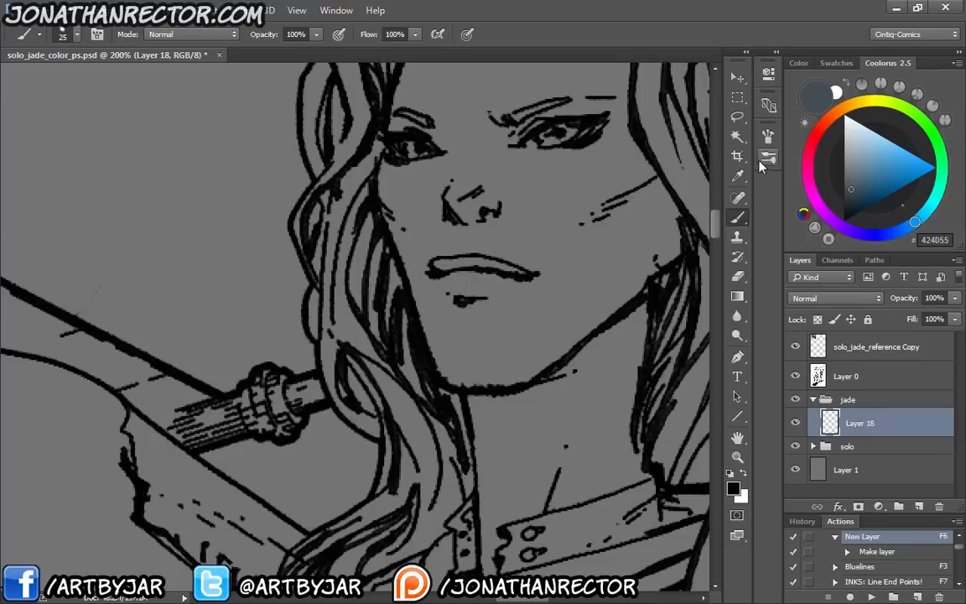
# Set the paint colour to #3B464D and test it with a patch on the second woman's cheek
pyautogui.click(850, 193)
pyautogui.moveTo(644, 199)
pyautogui.mouseDown()
pyautogui.moveTo(638, 224)
pyautogui.moveTo(600, 222)
pyautogui.mouseUp()
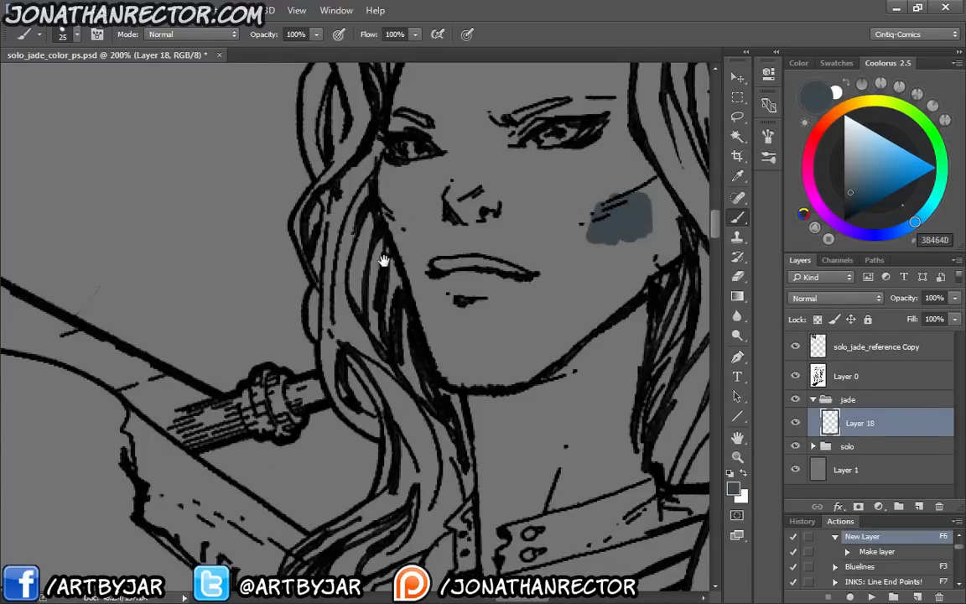
# Paint the base colour along the outer hair strands beside the second woman's face with a size 20 brush
pyautogui.moveTo(383, 261); pyautogui.dragTo(420, 436)
pyautogui.moveTo(362, 186)
pyautogui.mouseDown()
pyautogui.moveTo(376, 238)
pyautogui.moveTo(372, 223)
pyautogui.moveTo(349, 281)
pyautogui.moveTo(350, 330)
pyautogui.moveTo(371, 379)
pyautogui.moveTo(354, 378)
pyautogui.moveTo(396, 289)
pyautogui.mouseUp()
pyautogui.press('[')
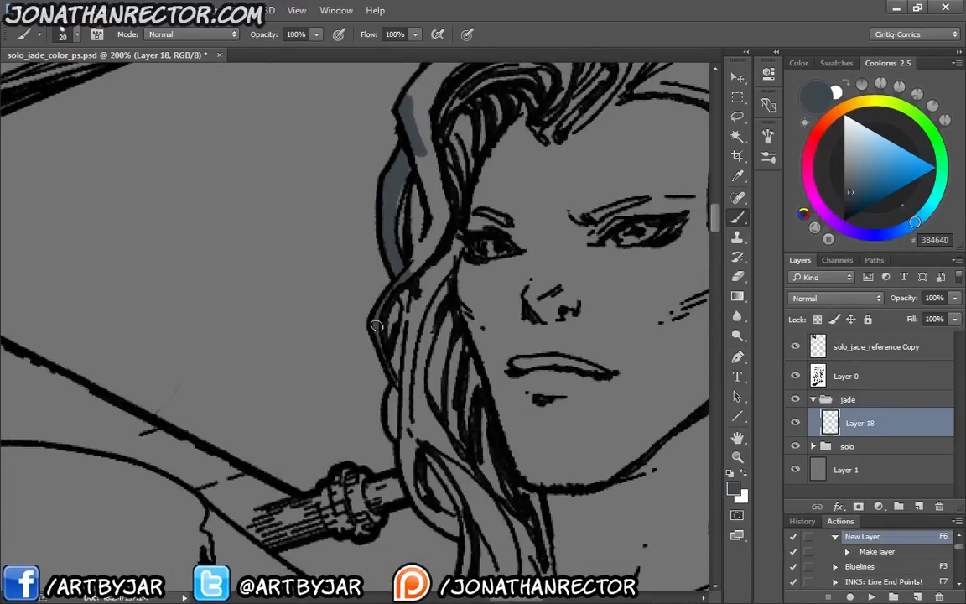
pyautogui.moveTo(377, 326); pyautogui.dragTo(406, 296)
pyautogui.moveTo(388, 373); pyautogui.dragTo(405, 280)
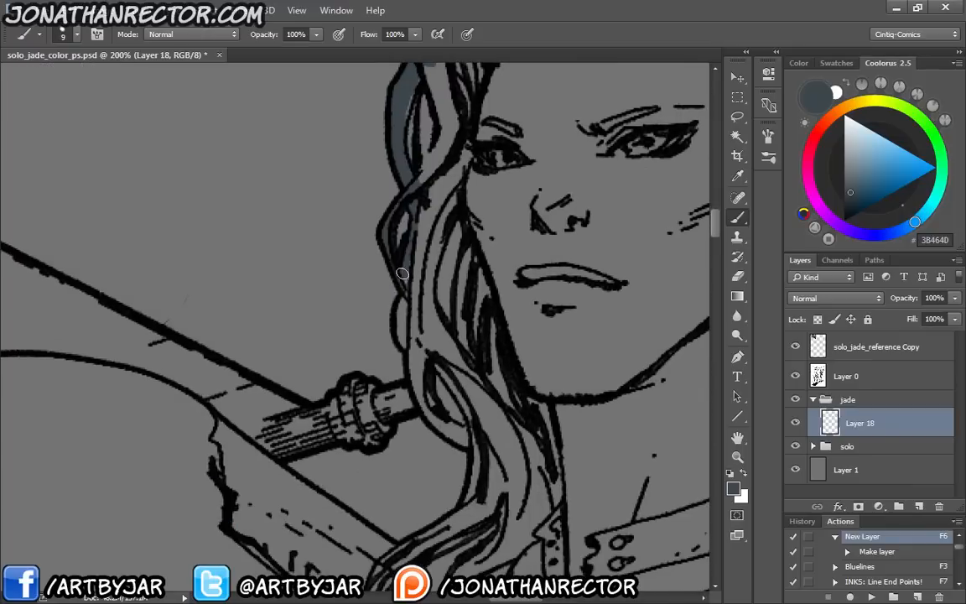
# Reduce the brush size to 9 and fill the narrow outer hair strands down to the curl beside the collar
pyautogui.press('[')
pyautogui.press('[')
pyautogui.press('[')
pyautogui.moveTo(393, 209)
pyautogui.mouseDown()
pyautogui.moveTo(401, 328)
pyautogui.moveTo(420, 394)
pyautogui.moveTo(464, 437)
pyautogui.moveTo(438, 396)
pyautogui.mouseUp()
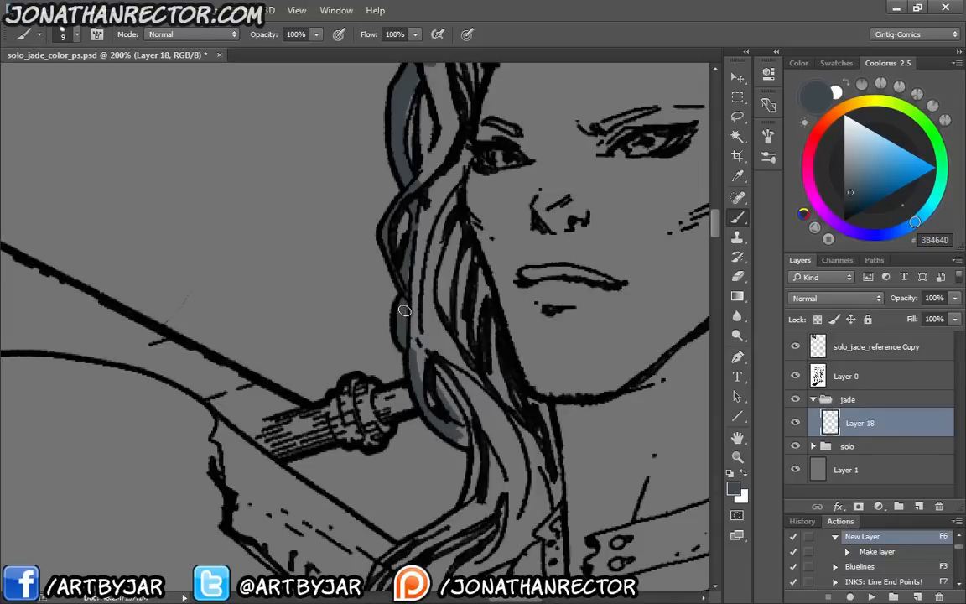
# Paint the base colour inside the edge of the lower hair curls and along the shoulder beneath them
pyautogui.moveTo(442, 508)
pyautogui.mouseDown()
pyautogui.moveTo(483, 235)
pyautogui.moveTo(505, 270)
pyautogui.moveTo(510, 254)
pyautogui.moveTo(498, 300)
pyautogui.moveTo(442, 344)
pyautogui.mouseUp()
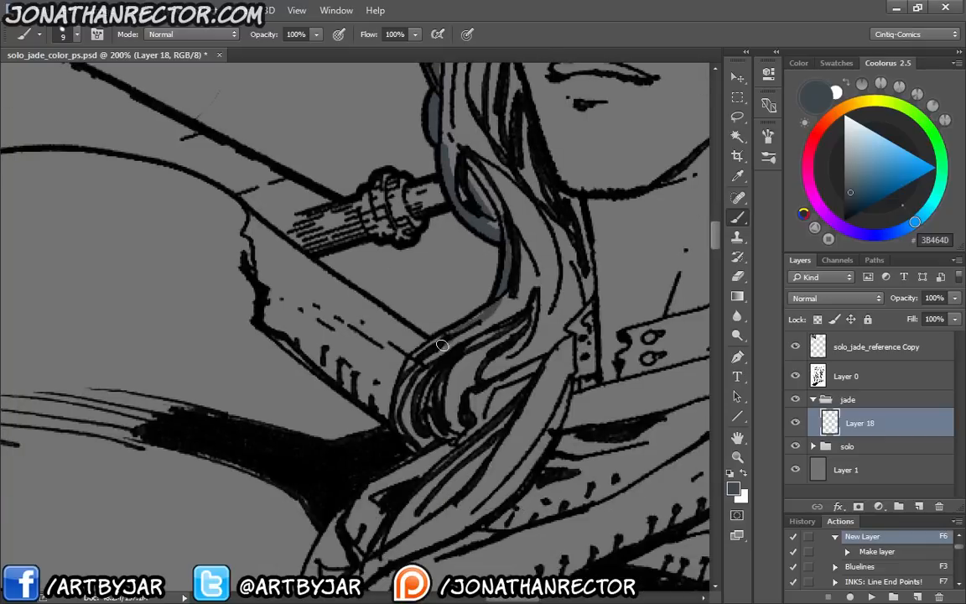
pyautogui.moveTo(410, 366)
pyautogui.mouseDown()
pyautogui.moveTo(398, 424)
pyautogui.moveTo(425, 461)
pyautogui.mouseUp()
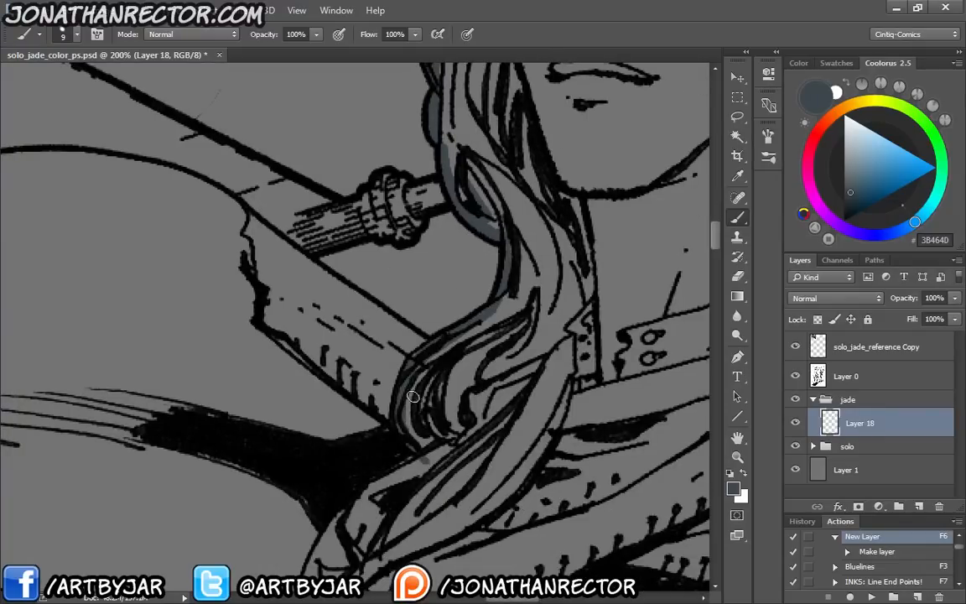
pyautogui.moveTo(451, 365); pyautogui.dragTo(556, 220)
pyautogui.moveTo(536, 315)
pyautogui.mouseDown()
pyautogui.moveTo(462, 362)
pyautogui.moveTo(483, 338)
pyautogui.moveTo(442, 381)
pyautogui.moveTo(449, 374)
pyautogui.moveTo(422, 411)
pyautogui.moveTo(405, 470)
pyautogui.mouseUp()
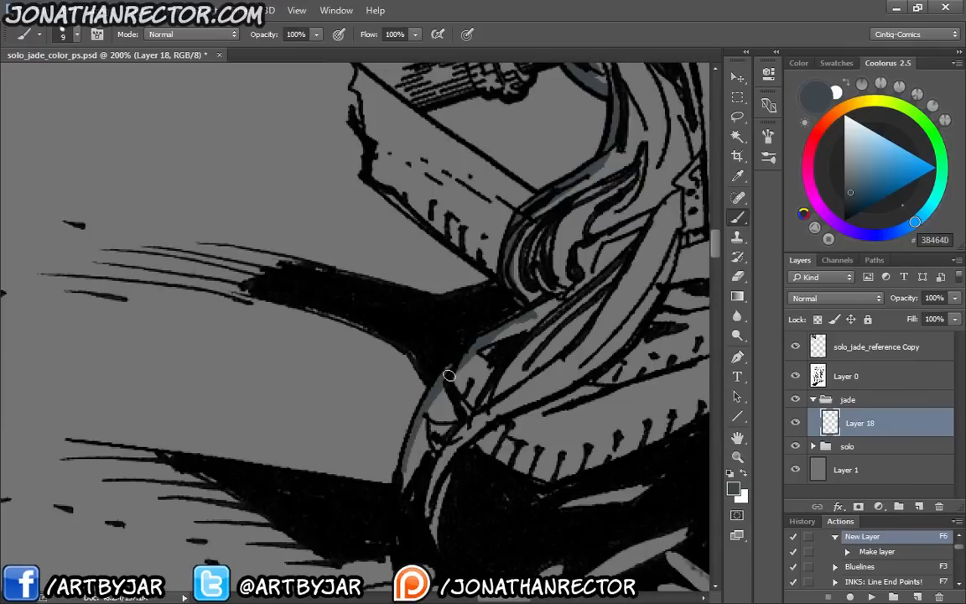
pyautogui.moveTo(448, 374); pyautogui.dragTo(410, 498)
# Enlarge the brush to size 15 and paint along the outer edge of the second woman's lowered upper arm
pyautogui.moveTo(390, 449); pyautogui.dragTo(361, 195)
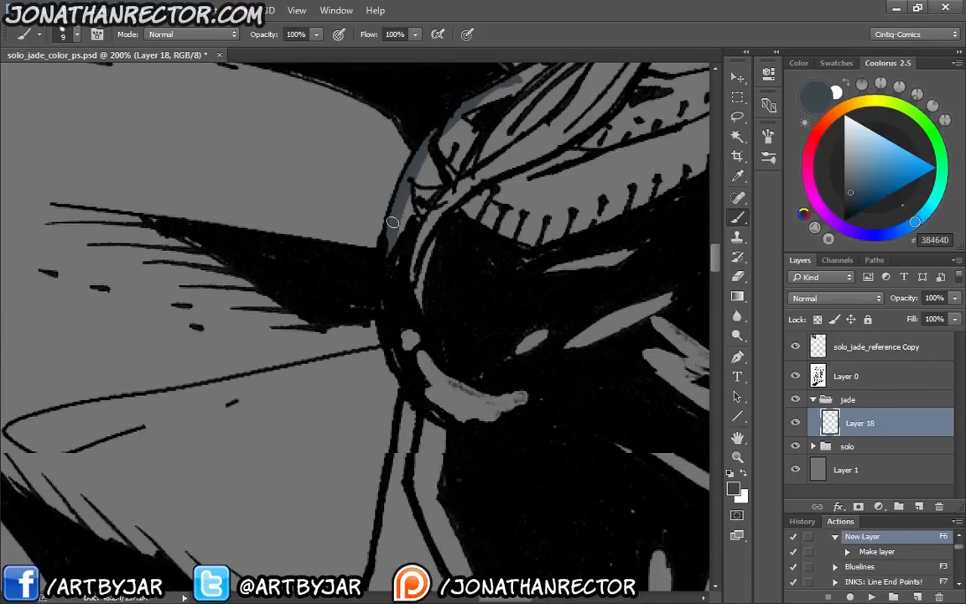
pyautogui.moveTo(385, 466)
pyautogui.mouseDown()
pyautogui.moveTo(410, 220)
pyautogui.moveTo(409, 236)
pyautogui.mouseUp()
pyautogui.moveTo(432, 178)
pyautogui.mouseDown()
pyautogui.moveTo(411, 309)
pyautogui.moveTo(390, 360)
pyautogui.moveTo(399, 351)
pyautogui.moveTo(376, 509)
pyautogui.mouseUp()
pyautogui.press(']')
pyautogui.press(']')
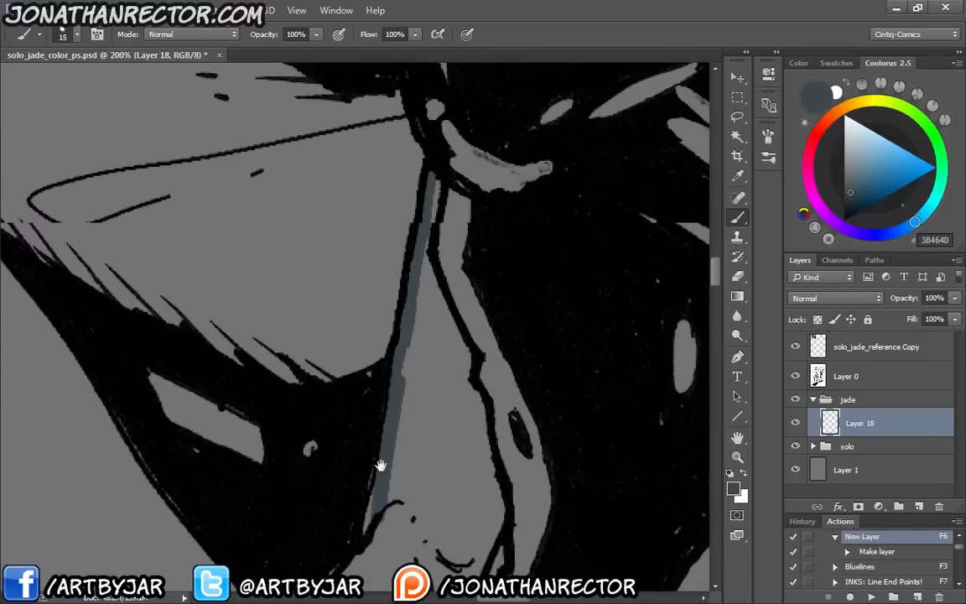
pyautogui.moveTo(382, 466); pyautogui.dragTo(489, 206)
pyautogui.moveTo(470, 291); pyautogui.dragTo(477, 256)
# Paint a base colour band inside the outer contour of the billowing cape, from its top down to the black shadow
pyautogui.moveTo(400, 83); pyautogui.dragTo(356, 378)
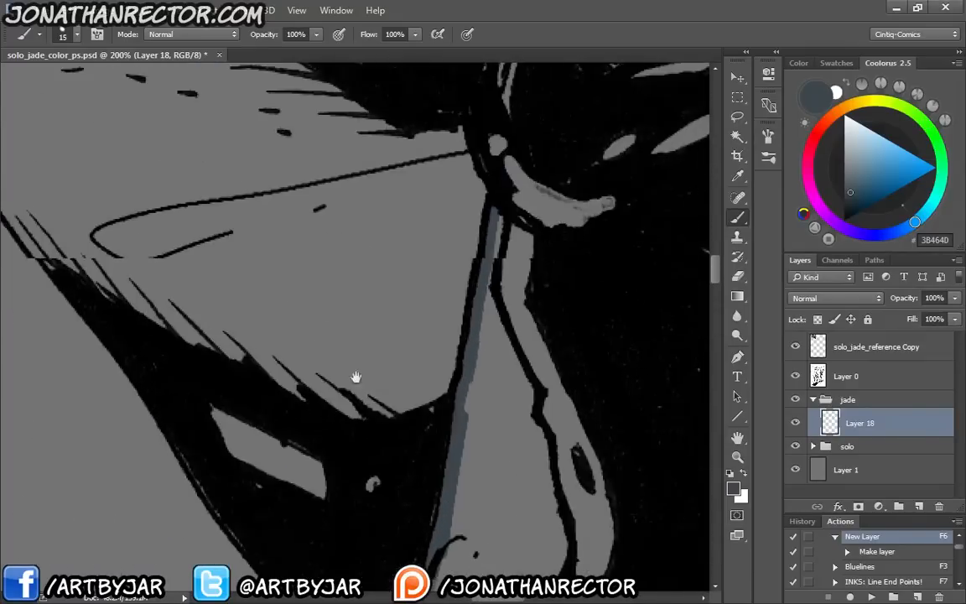
pyautogui.moveTo(125, 92); pyautogui.dragTo(209, 332)
pyautogui.moveTo(207, 248); pyautogui.dragTo(311, 388)
pyautogui.moveTo(376, 236)
pyautogui.mouseDown()
pyautogui.moveTo(209, 436)
pyautogui.moveTo(122, 411)
pyautogui.mouseUp()
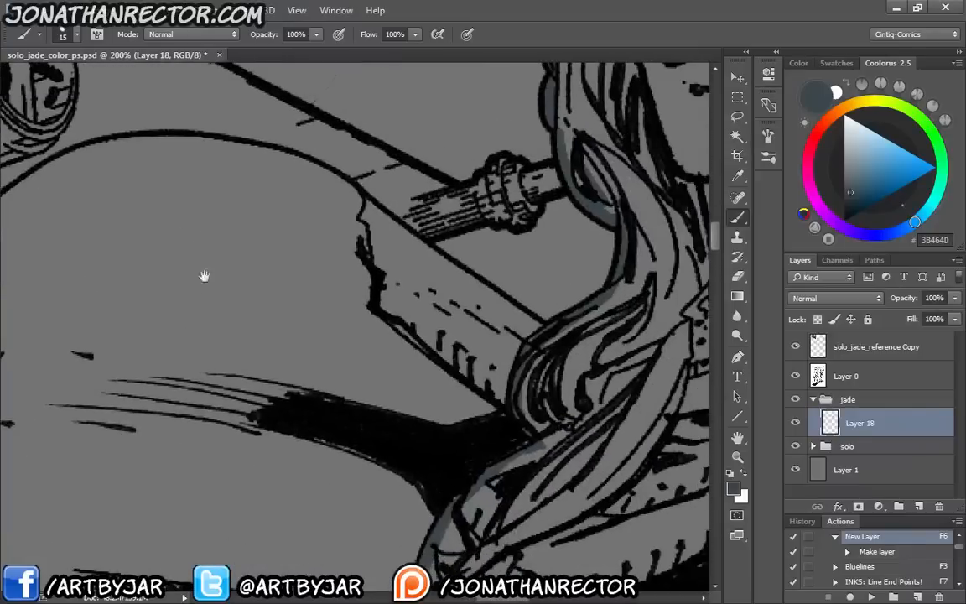
pyautogui.moveTo(223, 147)
pyautogui.mouseDown()
pyautogui.moveTo(287, 155)
pyautogui.moveTo(355, 193)
pyautogui.moveTo(547, 334)
pyautogui.moveTo(320, 177)
pyautogui.moveTo(220, 147)
pyautogui.moveTo(181, 154)
pyautogui.moveTo(164, 138)
pyautogui.mouseUp()
pyautogui.moveTo(176, 273)
pyautogui.mouseDown()
pyautogui.moveTo(431, 324)
pyautogui.moveTo(510, 325)
pyautogui.mouseUp()
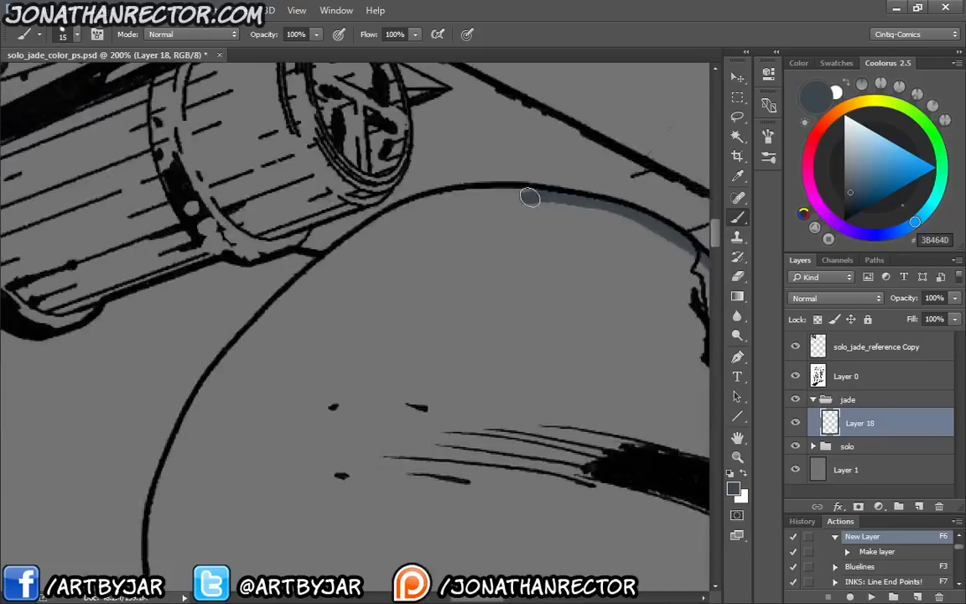
pyautogui.moveTo(528, 199)
pyautogui.mouseDown()
pyautogui.moveTo(485, 189)
pyautogui.moveTo(403, 207)
pyautogui.moveTo(285, 295)
pyautogui.moveTo(193, 405)
pyautogui.moveTo(360, 222)
pyautogui.moveTo(314, 330)
pyautogui.moveTo(343, 254)
pyautogui.moveTo(310, 354)
pyautogui.moveTo(309, 393)
pyautogui.moveTo(291, 298)
pyautogui.moveTo(291, 183)
pyautogui.moveTo(302, 248)
pyautogui.moveTo(361, 382)
pyautogui.moveTo(420, 444)
pyautogui.moveTo(429, 475)
pyautogui.moveTo(423, 461)
pyautogui.moveTo(450, 486)
pyautogui.moveTo(302, 272)
pyautogui.mouseUp()
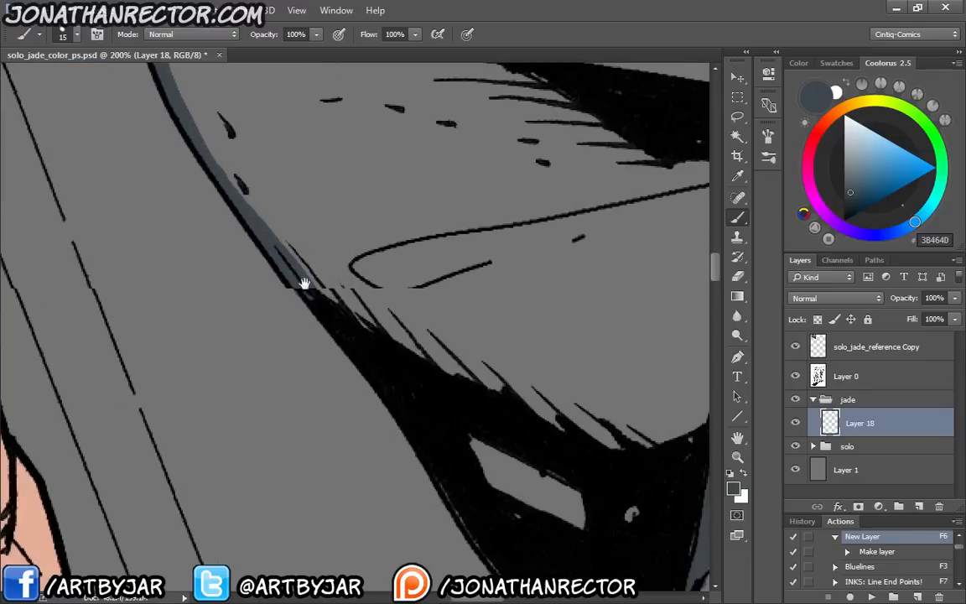
# Paint the base colour along the outer edge of the lowered forearm from the elbow towards the glove cuff
pyautogui.moveTo(487, 543)
pyautogui.mouseDown()
pyautogui.moveTo(362, 294)
pyautogui.moveTo(345, 298)
pyautogui.mouseUp()
pyautogui.moveTo(480, 451)
pyautogui.mouseDown()
pyautogui.moveTo(476, 341)
pyautogui.moveTo(449, 373)
pyautogui.moveTo(447, 473)
pyautogui.moveTo(441, 460)
pyautogui.moveTo(418, 530)
pyautogui.mouseUp()
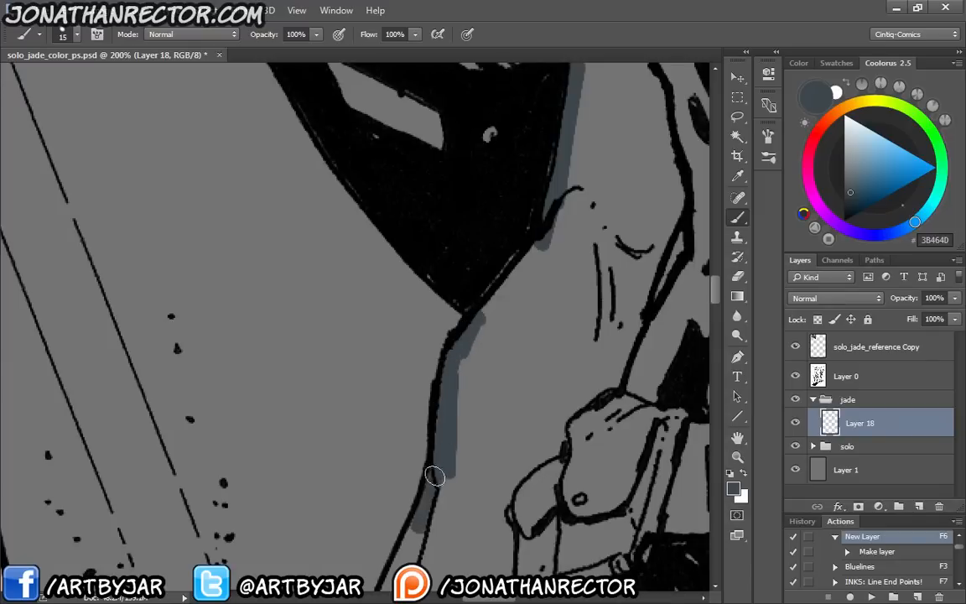
pyautogui.moveTo(434, 468); pyautogui.dragTo(544, 149)
pyautogui.moveTo(526, 216); pyautogui.dragTo(480, 326)
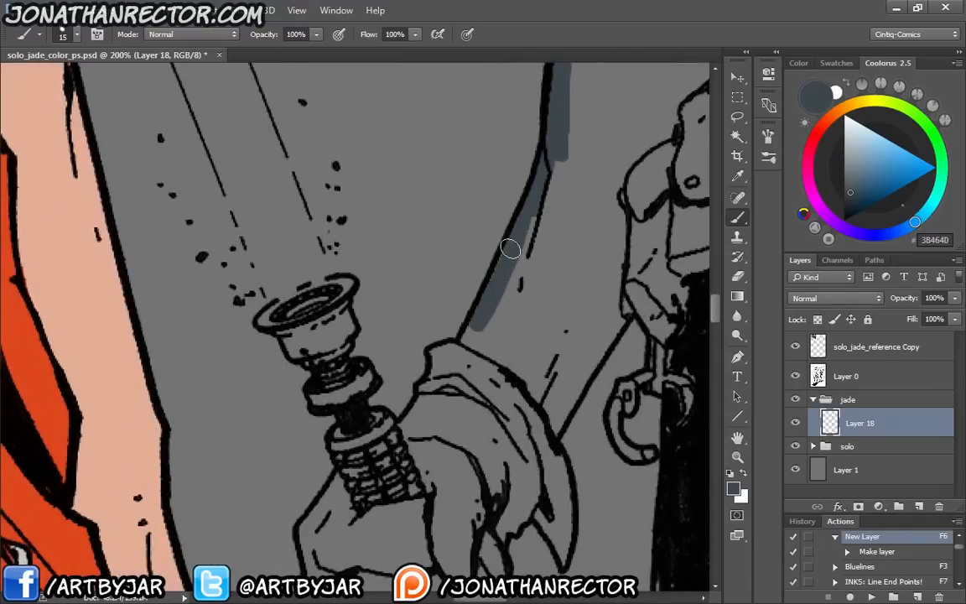
# Extend the base colour over the glove cuff's edge and fill the lightsaber's emitter and neck
pyautogui.moveTo(513, 250)
pyautogui.mouseDown()
pyautogui.moveTo(465, 347)
pyautogui.moveTo(441, 352)
pyautogui.moveTo(412, 424)
pyautogui.moveTo(390, 427)
pyautogui.moveTo(389, 397)
pyautogui.moveTo(390, 434)
pyautogui.moveTo(360, 414)
pyautogui.moveTo(353, 397)
pyautogui.moveTo(369, 384)
pyautogui.moveTo(339, 356)
pyautogui.moveTo(351, 380)
pyautogui.mouseUp()
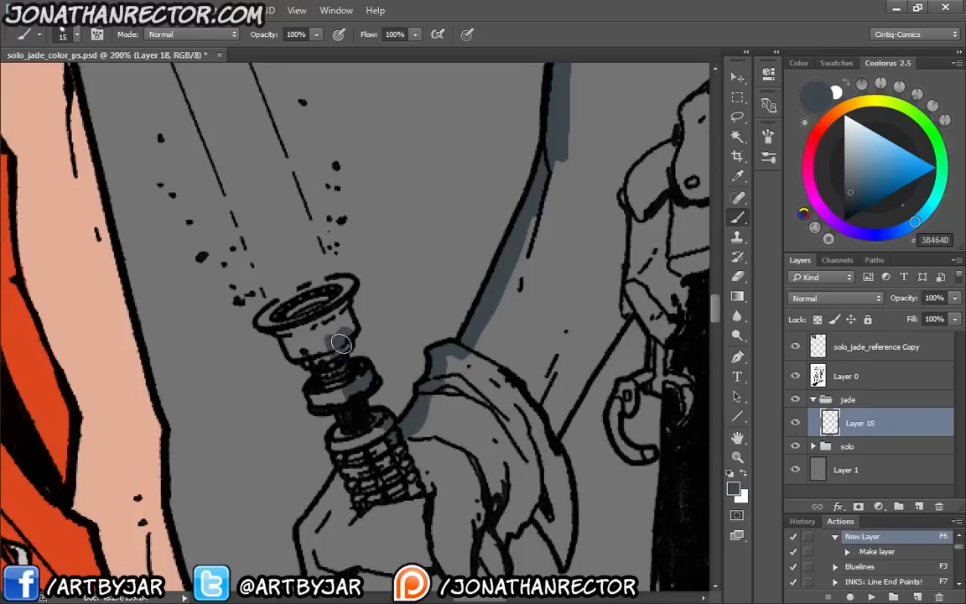
pyautogui.moveTo(279, 354); pyautogui.dragTo(311, 405)
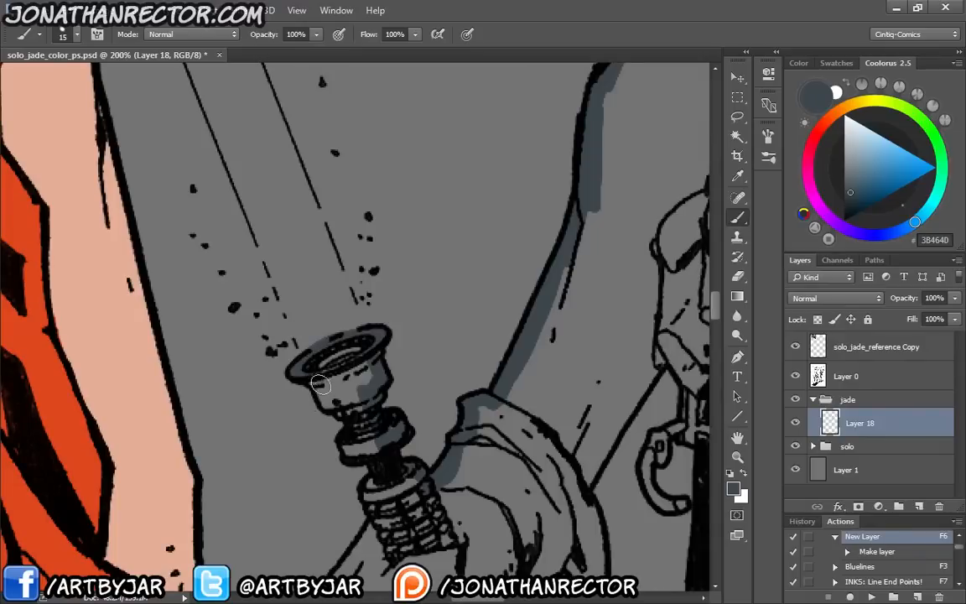
pyautogui.moveTo(322, 386); pyautogui.dragTo(313, 378)
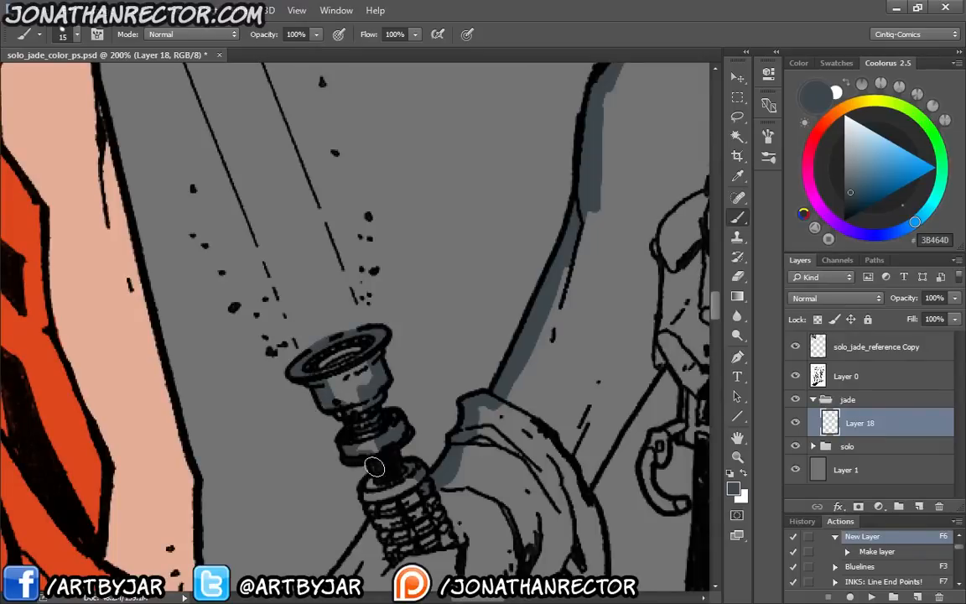
# Paint the base colour around the gloved fist's outer edge and over the lightsaber's pommel
pyautogui.moveTo(357, 464); pyautogui.dragTo(404, 254)
pyautogui.moveTo(419, 301)
pyautogui.mouseDown()
pyautogui.moveTo(373, 367)
pyautogui.moveTo(384, 431)
pyautogui.moveTo(440, 490)
pyautogui.moveTo(478, 478)
pyautogui.moveTo(499, 423)
pyautogui.mouseUp()
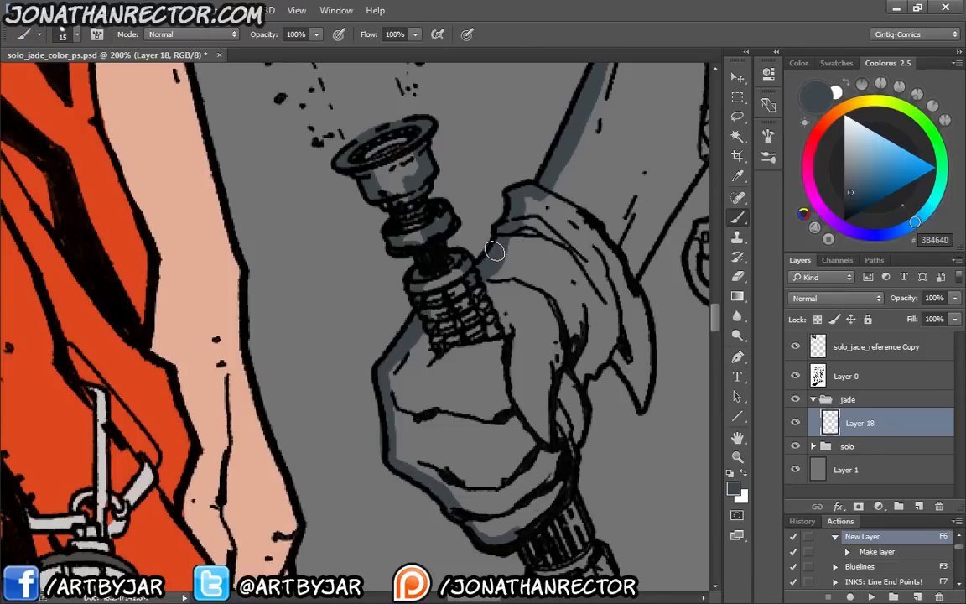
pyautogui.moveTo(515, 419); pyautogui.dragTo(402, 264)
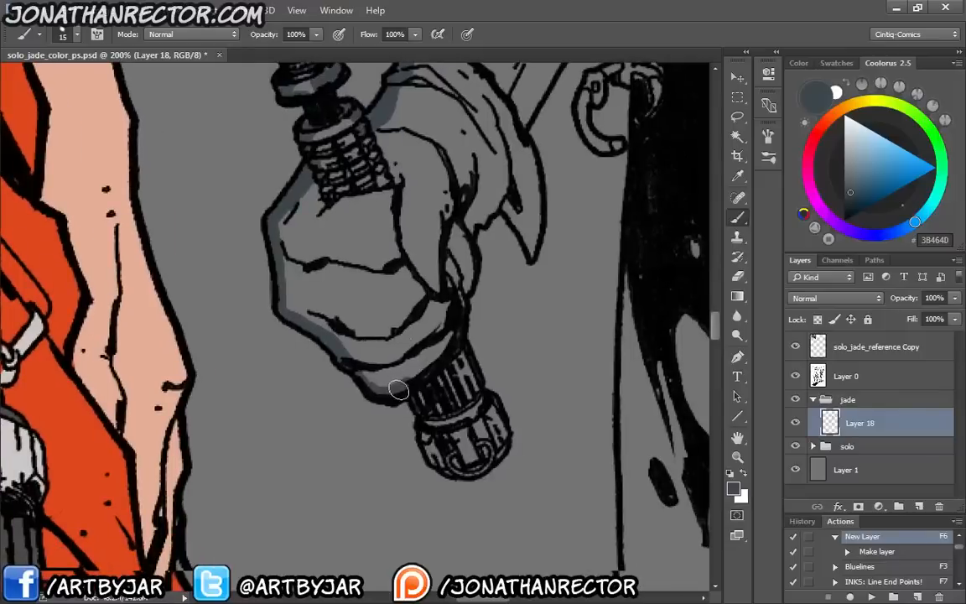
pyautogui.moveTo(352, 343)
pyautogui.mouseDown()
pyautogui.moveTo(388, 384)
pyautogui.moveTo(399, 419)
pyautogui.moveTo(497, 443)
pyautogui.mouseUp()
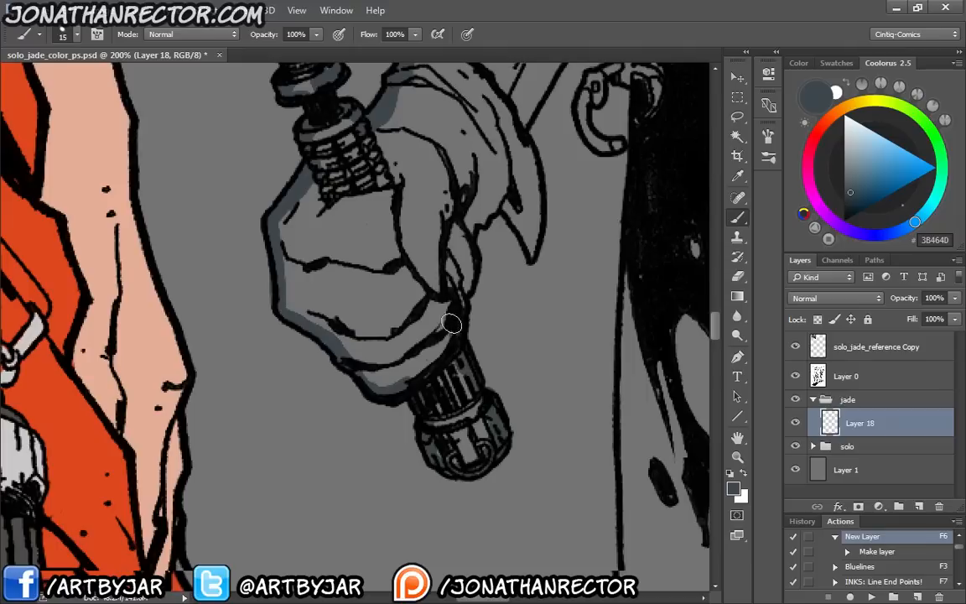
pyautogui.moveTo(452, 323)
pyautogui.mouseDown()
pyautogui.moveTo(463, 262)
pyautogui.moveTo(467, 275)
pyautogui.moveTo(480, 217)
pyautogui.mouseUp()
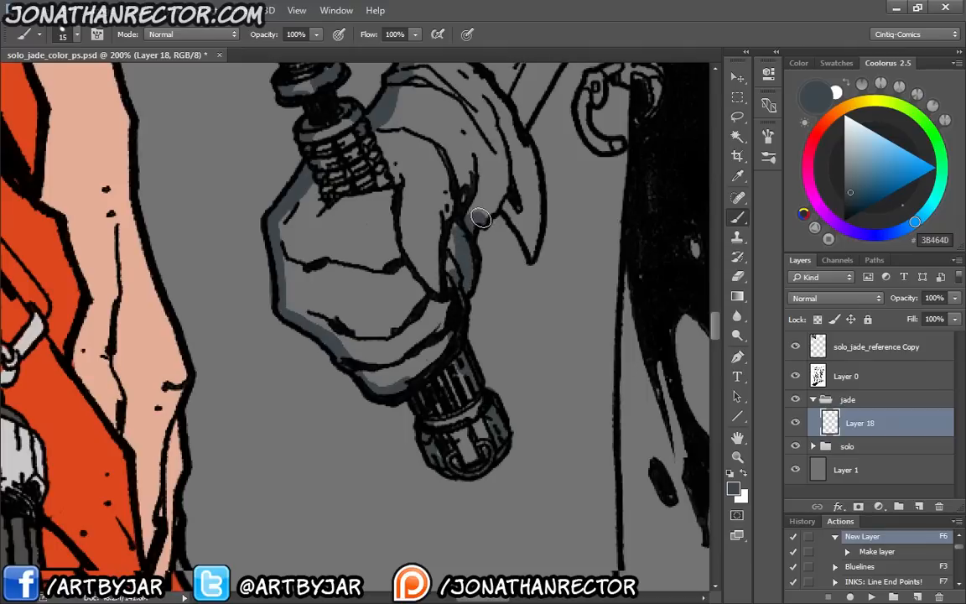
# Examine the first woman's finished flat colours and compare them with the second woman's figure and cape
pyautogui.hotkey('ctrl', '-')
pyautogui.hotkey('ctrl', '-')
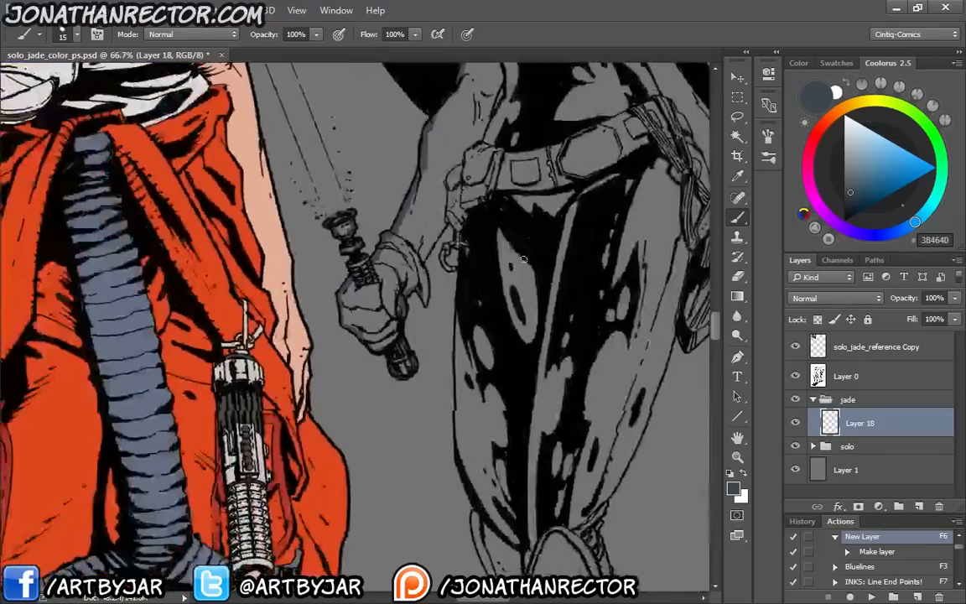
pyautogui.moveTo(398, 225); pyautogui.dragTo(389, 457)
pyautogui.moveTo(369, 281)
pyautogui.mouseDown()
pyautogui.moveTo(328, 420)
pyautogui.moveTo(234, 335)
pyautogui.moveTo(286, 349)
pyautogui.mouseUp()
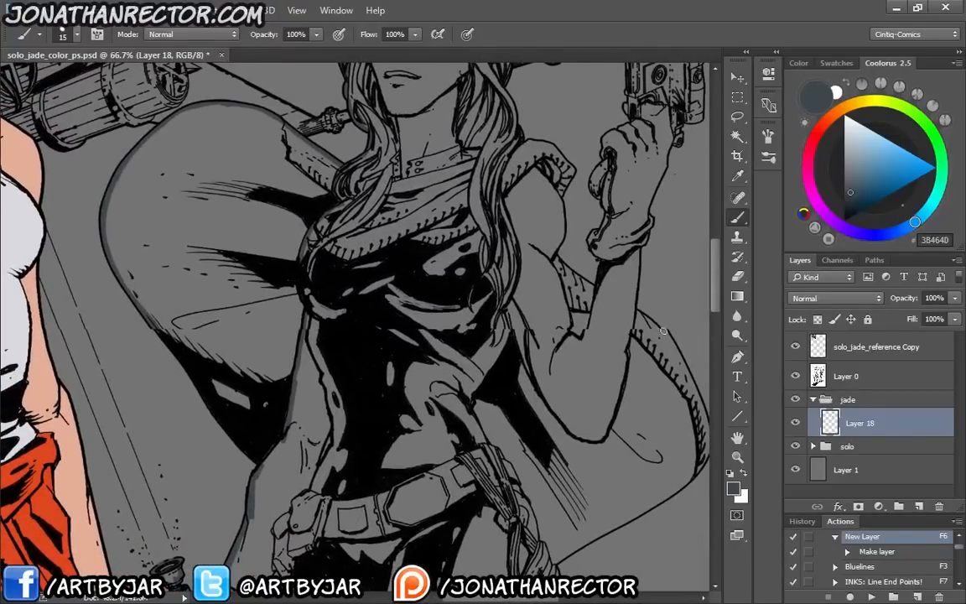
pyautogui.hotkey('ctrl', '-')
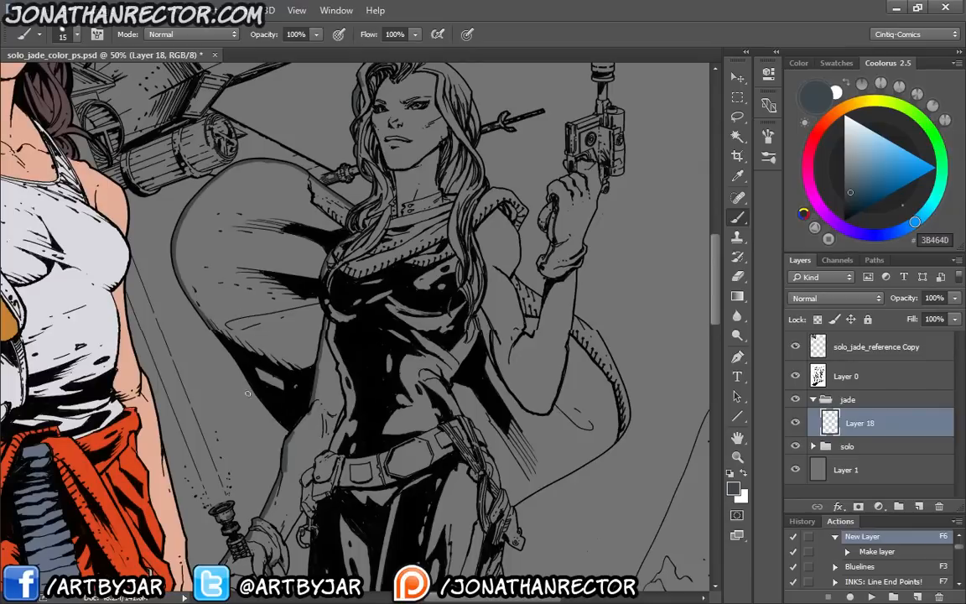
pyautogui.moveTo(129, 397); pyautogui.dragTo(455, 395)
pyautogui.moveTo(208, 413); pyautogui.dragTo(213, 300)
pyautogui.moveTo(326, 329); pyautogui.dragTo(355, 195)
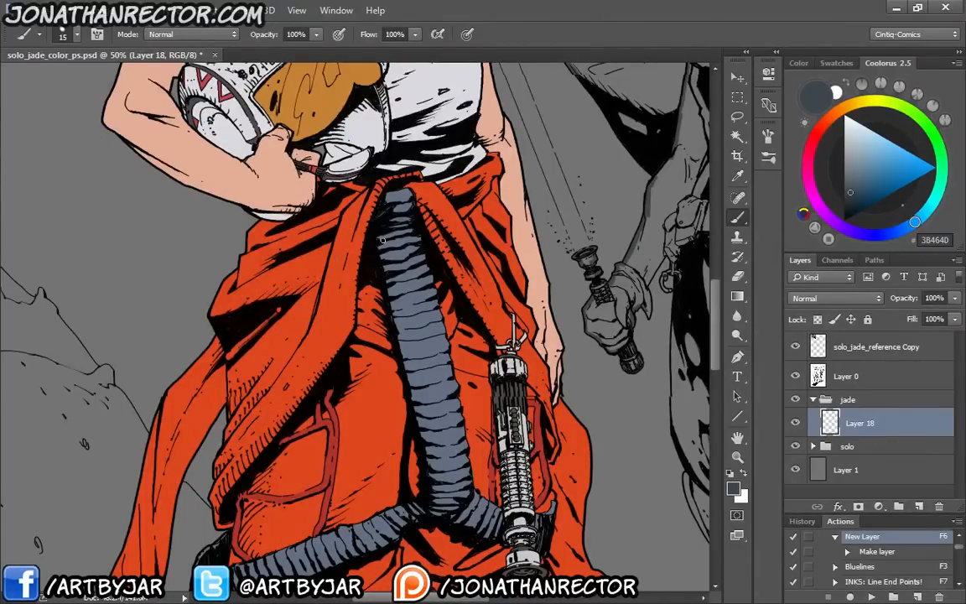
pyautogui.scroll(-10, 270, 445)
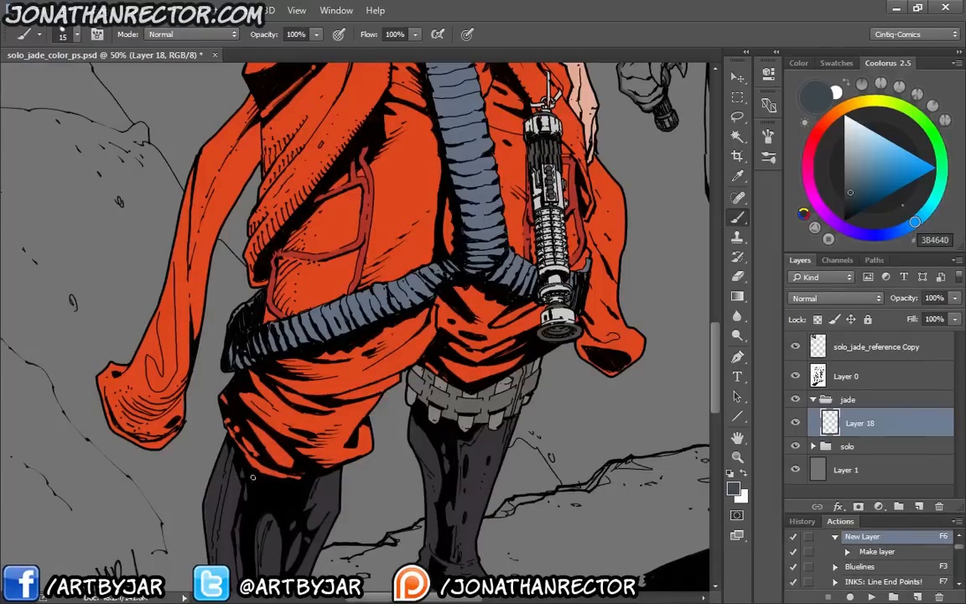
pyautogui.scroll(10, 341, 250)
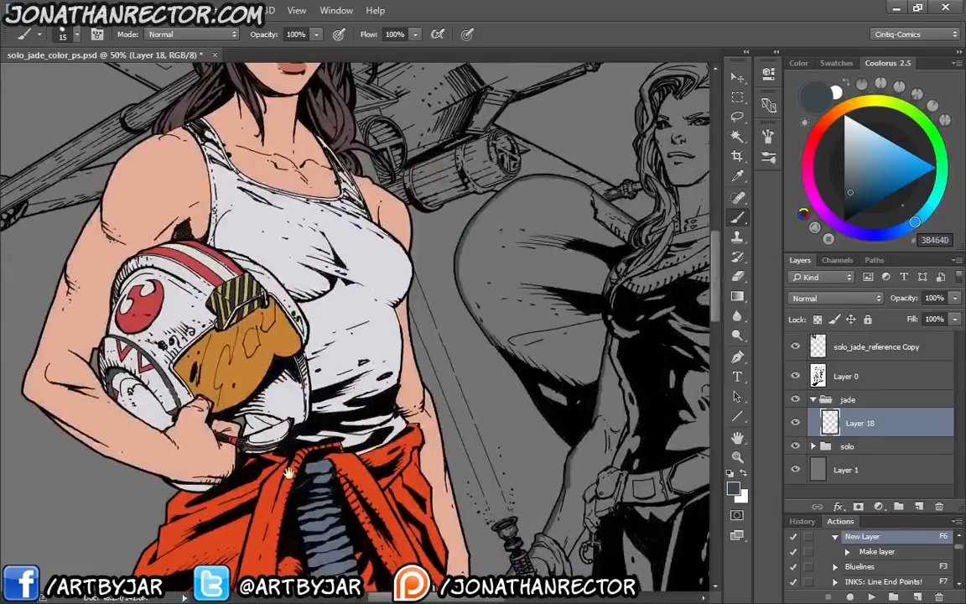
pyautogui.moveTo(445, 494); pyautogui.dragTo(427, 508)
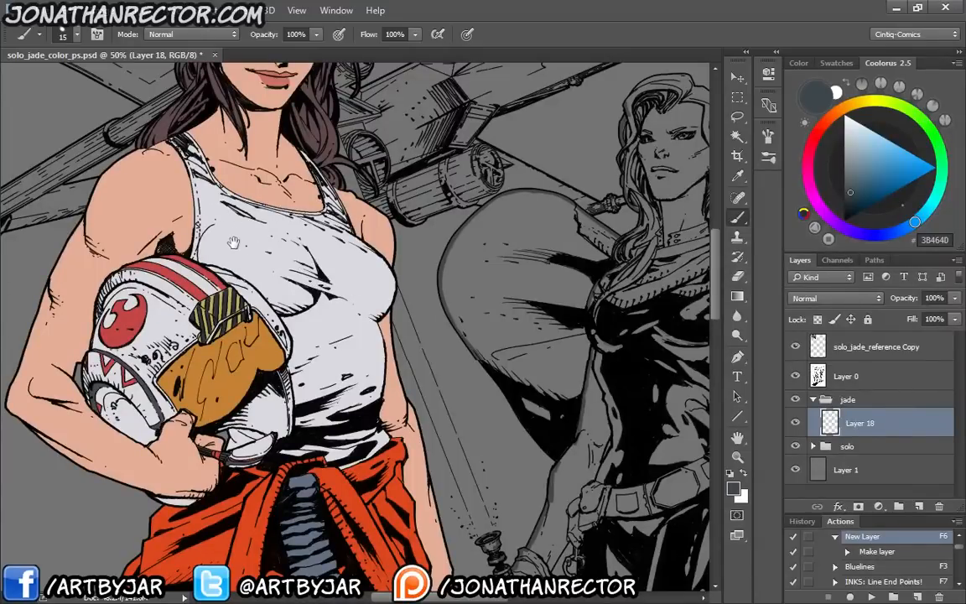
pyautogui.moveTo(210, 219); pyautogui.dragTo(221, 268)
pyautogui.moveTo(405, 313); pyautogui.dragTo(190, 265)
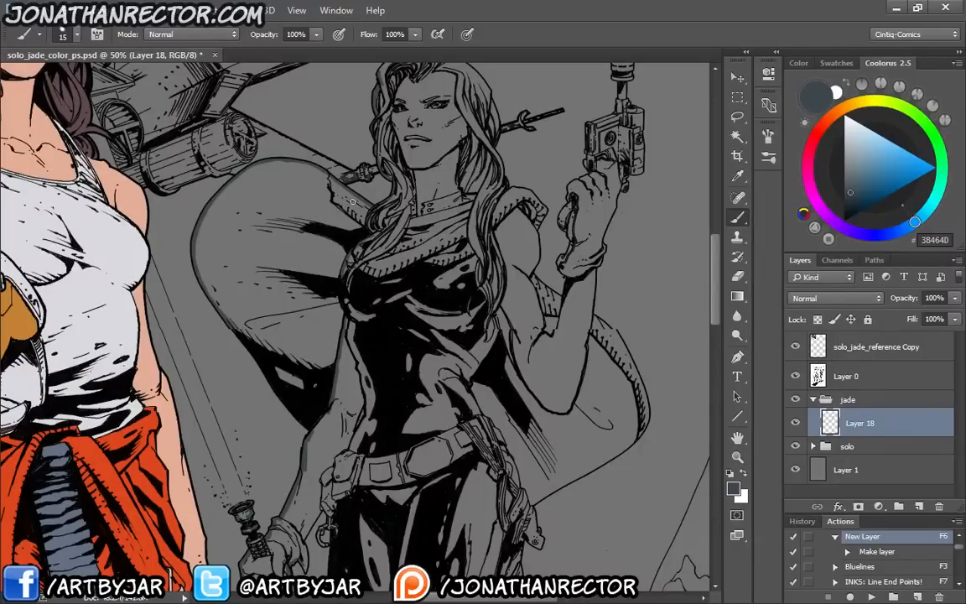
pyautogui.moveTo(352, 346); pyautogui.dragTo(306, 404)
pyautogui.moveTo(483, 358); pyautogui.dragTo(366, 254)
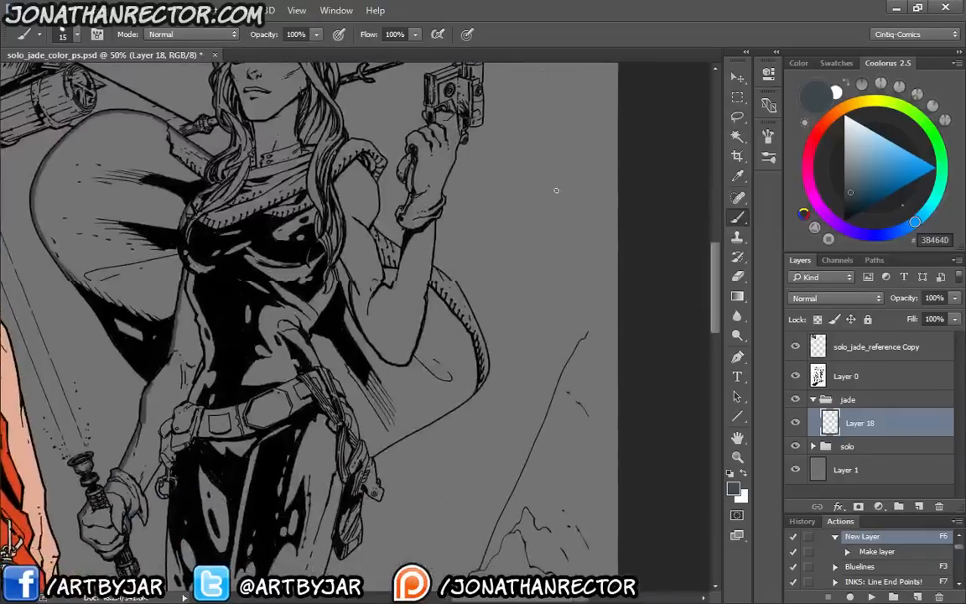
# Sketch a small stick figure with head, ribs, arms and legs on the empty background beside the second woman
pyautogui.moveTo(558, 197)
pyautogui.mouseDown()
pyautogui.moveTo(543, 191)
pyautogui.moveTo(546, 288)
pyautogui.mouseUp()
pyautogui.moveTo(548, 214)
pyautogui.mouseDown()
pyautogui.moveTo(537, 225)
pyautogui.moveTo(549, 226)
pyautogui.mouseUp()
pyautogui.moveTo(552, 216); pyautogui.dragTo(542, 288)
pyautogui.moveTo(551, 240)
pyautogui.mouseDown()
pyautogui.moveTo(545, 299)
pyautogui.moveTo(561, 361)
pyautogui.mouseUp()
pyautogui.moveTo(542, 300); pyautogui.dragTo(528, 371)
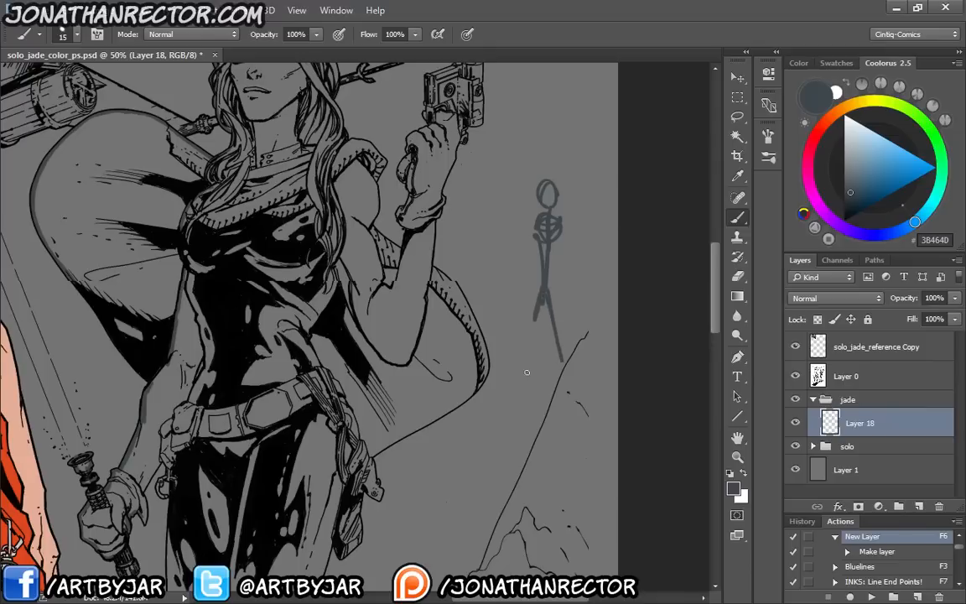
pyautogui.moveTo(559, 223)
pyautogui.mouseDown()
pyautogui.moveTo(571, 281)
pyautogui.moveTo(565, 243)
pyautogui.moveTo(581, 207)
pyautogui.mouseUp()
pyautogui.moveTo(561, 225)
pyautogui.mouseDown()
pyautogui.moveTo(571, 224)
pyautogui.moveTo(527, 255)
pyautogui.mouseUp()
pyautogui.moveTo(528, 253); pyautogui.dragTo(518, 278)
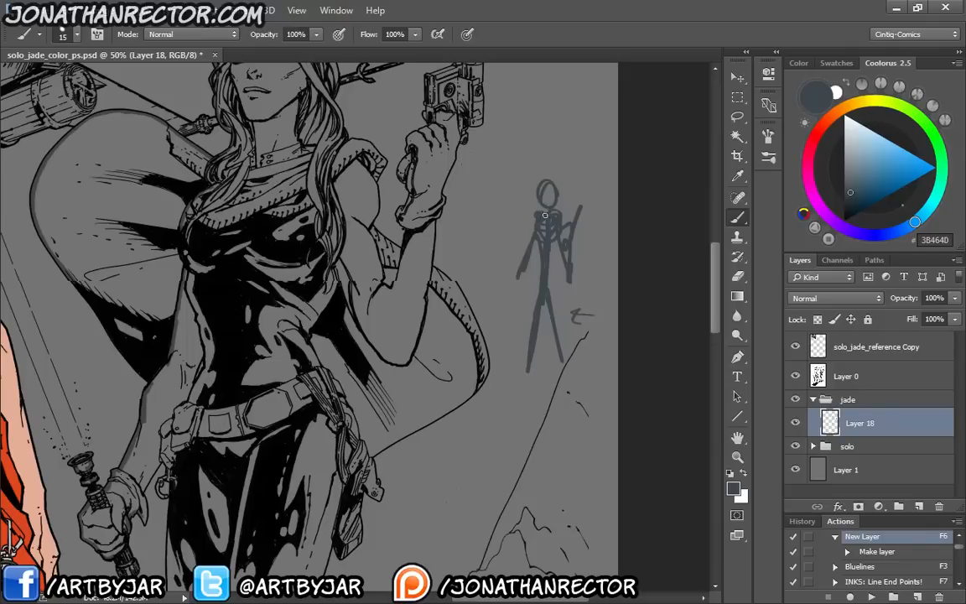
# Sketch a billowing cape outline behind the stick figure's head and shoulders, undoing and redrawing it until it spreads to both sides
pyautogui.moveTo(564, 214)
pyautogui.mouseDown()
pyautogui.moveTo(549, 159)
pyautogui.moveTo(470, 235)
pyautogui.moveTo(580, 209)
pyautogui.mouseUp()
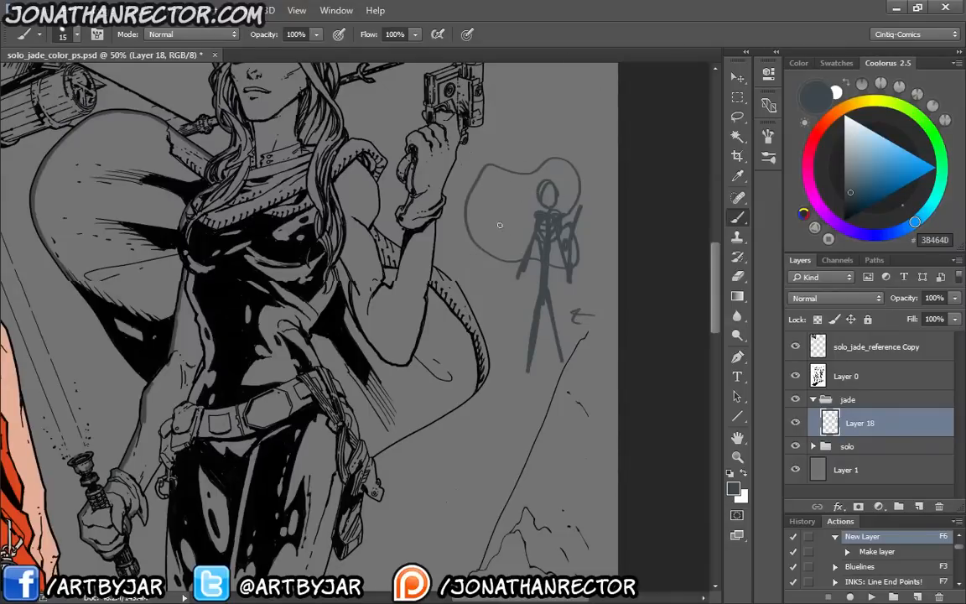
pyautogui.hotkey('ctrl', 'z')
pyautogui.moveTo(561, 181)
pyautogui.mouseDown()
pyautogui.moveTo(516, 164)
pyautogui.moveTo(474, 276)
pyautogui.moveTo(530, 305)
pyautogui.mouseUp()
pyautogui.hotkey('ctrl', 'z')
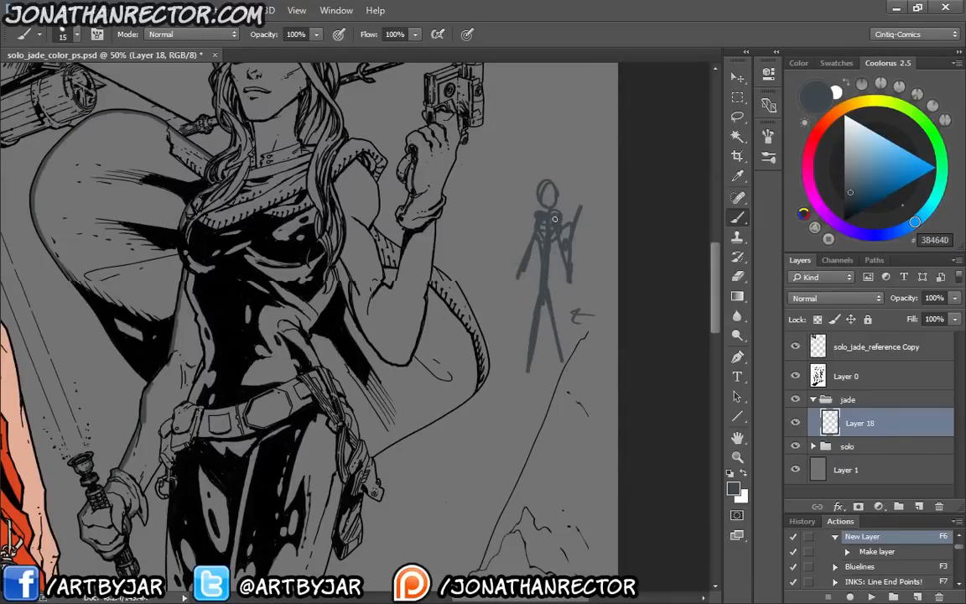
pyautogui.moveTo(579, 216)
pyautogui.mouseDown()
pyautogui.moveTo(530, 163)
pyautogui.moveTo(477, 179)
pyautogui.moveTo(532, 215)
pyautogui.moveTo(535, 148)
pyautogui.moveTo(505, 120)
pyautogui.moveTo(512, 171)
pyautogui.moveTo(541, 201)
pyautogui.mouseUp()
pyautogui.hotkey('ctrl', 'z')
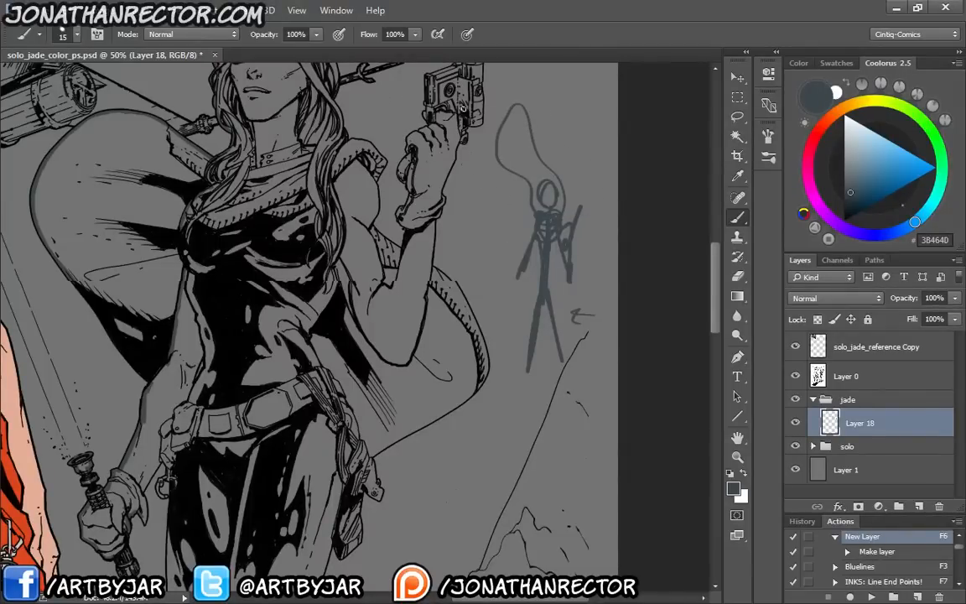
pyautogui.hotkey('ctrl', 'z')
pyautogui.moveTo(541, 200)
pyautogui.mouseDown()
pyautogui.moveTo(482, 163)
pyautogui.moveTo(529, 204)
pyautogui.mouseUp()
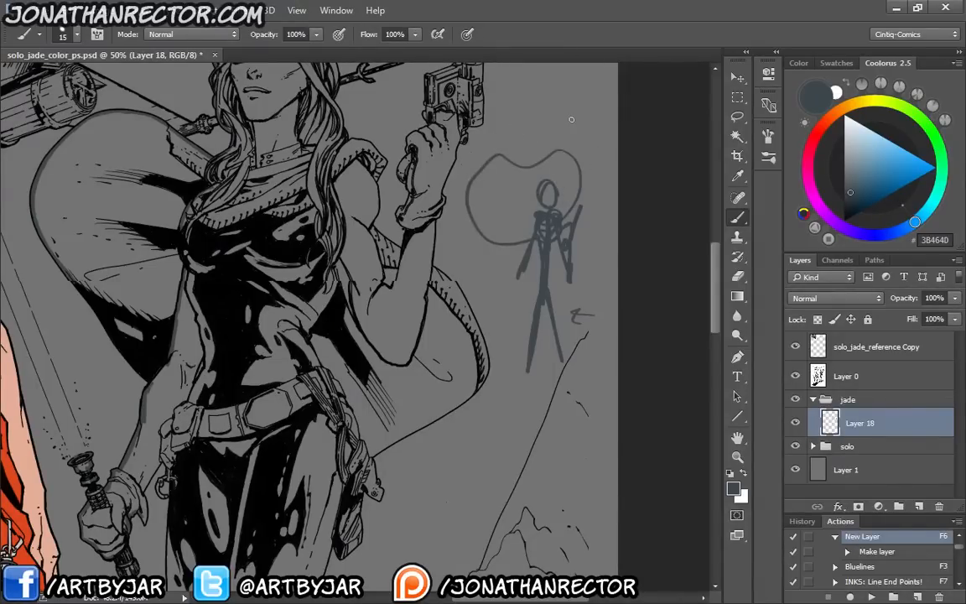
# Draw fold lines fanning out from both of the stick figure's shoulders across the sketched cape
pyautogui.hotkey('ctrl', '+')
pyautogui.hotkey('ctrl', '+')
pyautogui.moveTo(439, 372); pyautogui.dragTo(80, 526)
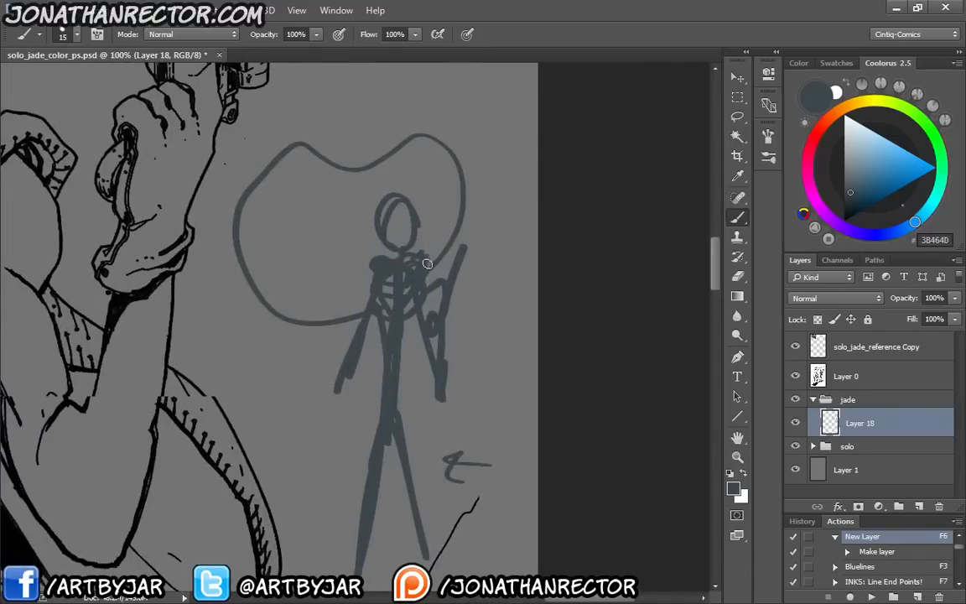
pyautogui.moveTo(419, 262)
pyautogui.mouseDown()
pyautogui.moveTo(443, 206)
pyautogui.moveTo(425, 136)
pyautogui.mouseUp()
pyautogui.moveTo(427, 258)
pyautogui.mouseDown()
pyautogui.moveTo(414, 150)
pyautogui.moveTo(395, 145)
pyautogui.mouseUp()
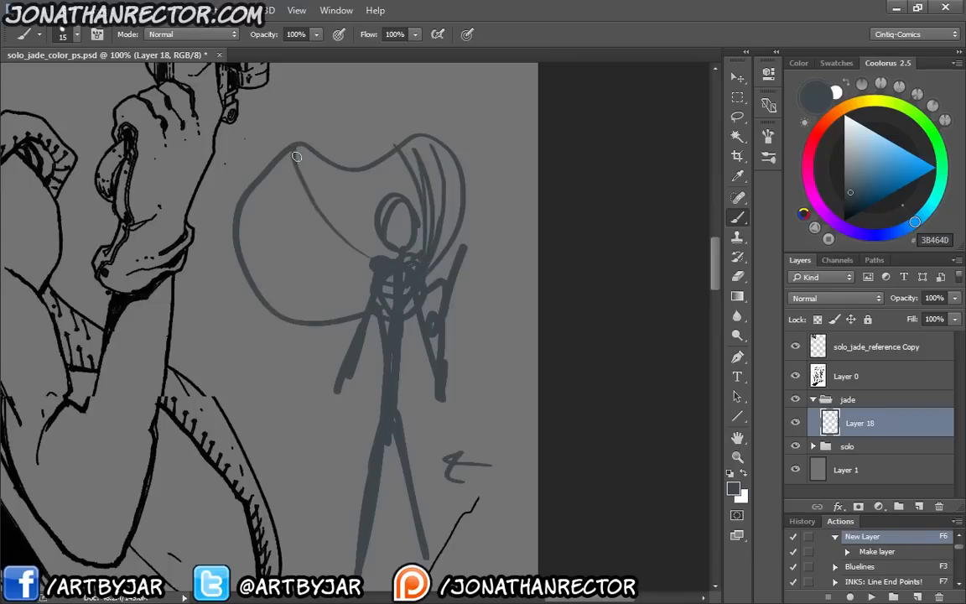
pyautogui.moveTo(293, 147); pyautogui.dragTo(377, 257)
pyautogui.hotkey('ctrl', 'z')
pyautogui.moveTo(377, 261)
pyautogui.mouseDown()
pyautogui.moveTo(244, 215)
pyautogui.moveTo(377, 262)
pyautogui.moveTo(296, 273)
pyautogui.moveTo(308, 314)
pyautogui.mouseUp()
pyautogui.moveTo(374, 262); pyautogui.dragTo(311, 186)
pyautogui.moveTo(313, 163)
pyautogui.mouseDown()
pyautogui.moveTo(322, 189)
pyautogui.moveTo(377, 258)
pyautogui.mouseUp()
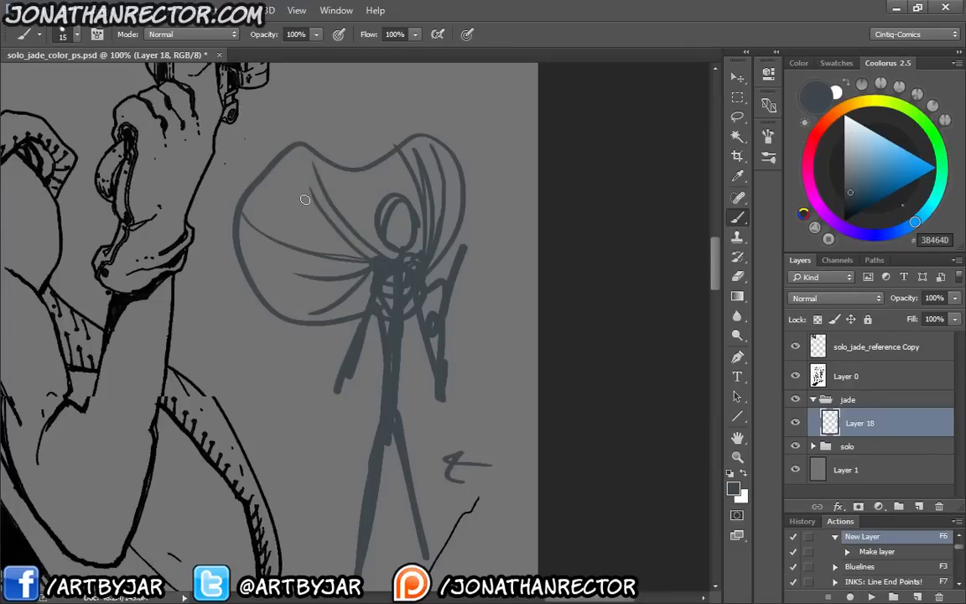
# Undo the last two fold lines and redraw curved folds through the lower and upper parts of the sketched cape
pyautogui.hotkey('ctrl', 'z')
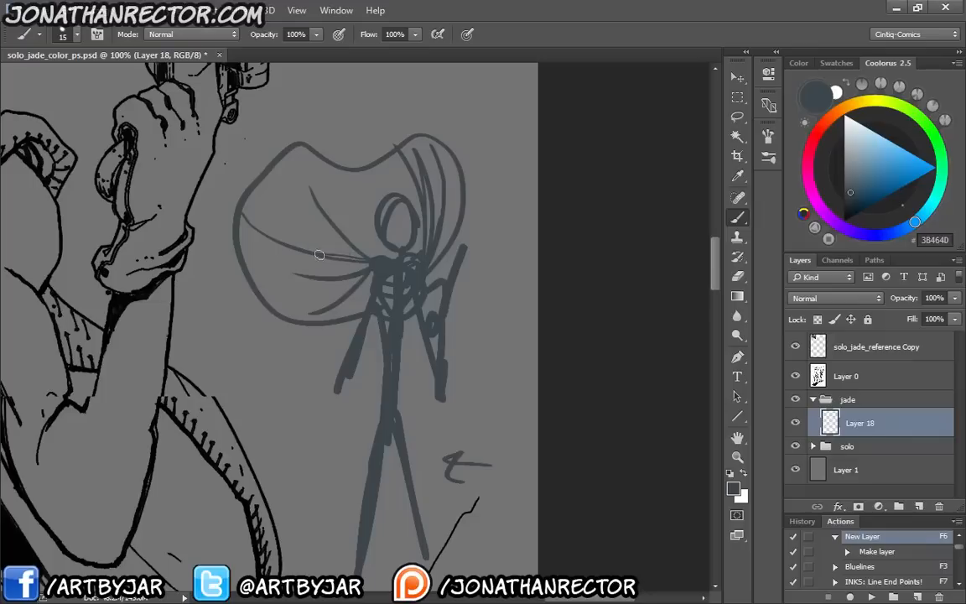
pyautogui.hotkey('ctrl', 'z')
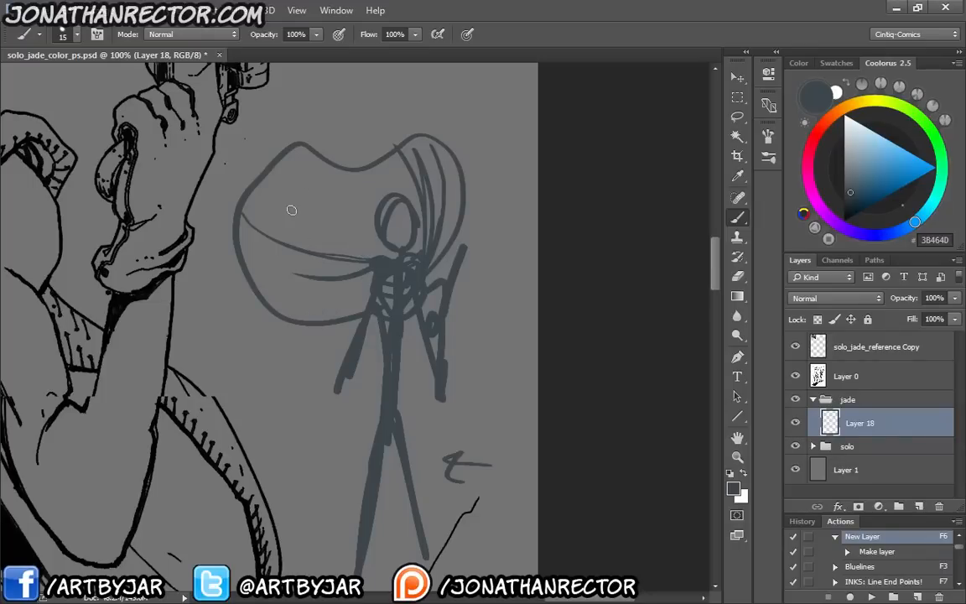
pyautogui.moveTo(369, 265); pyautogui.dragTo(272, 282)
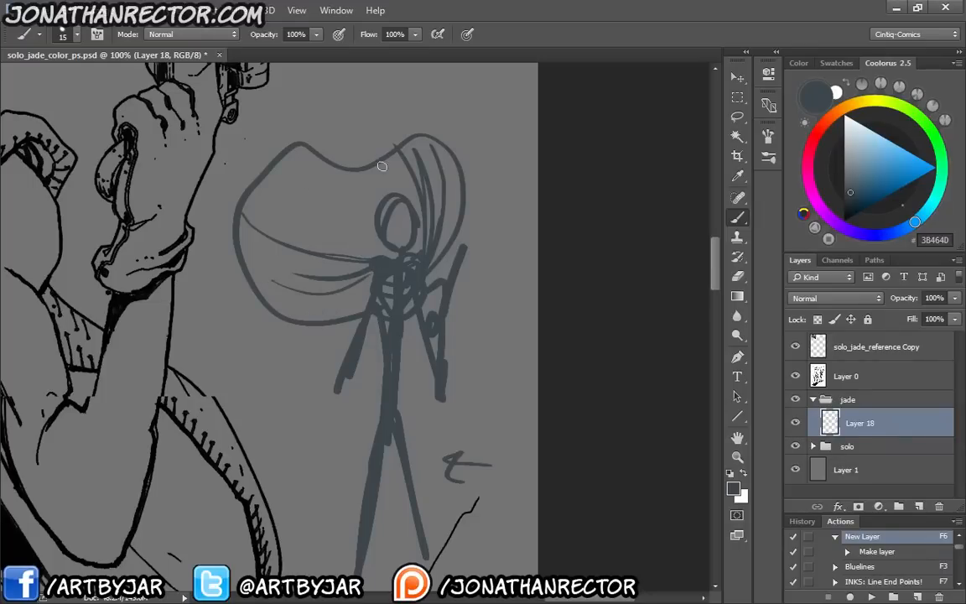
pyautogui.moveTo(352, 176)
pyautogui.mouseDown()
pyautogui.moveTo(327, 196)
pyautogui.moveTo(296, 193)
pyautogui.moveTo(331, 181)
pyautogui.moveTo(292, 187)
pyautogui.moveTo(276, 172)
pyautogui.moveTo(331, 177)
pyautogui.moveTo(309, 178)
pyautogui.moveTo(279, 178)
pyautogui.mouseUp()
pyautogui.moveTo(252, 218)
pyautogui.mouseDown()
pyautogui.moveTo(303, 251)
pyautogui.moveTo(367, 241)
pyautogui.mouseUp()
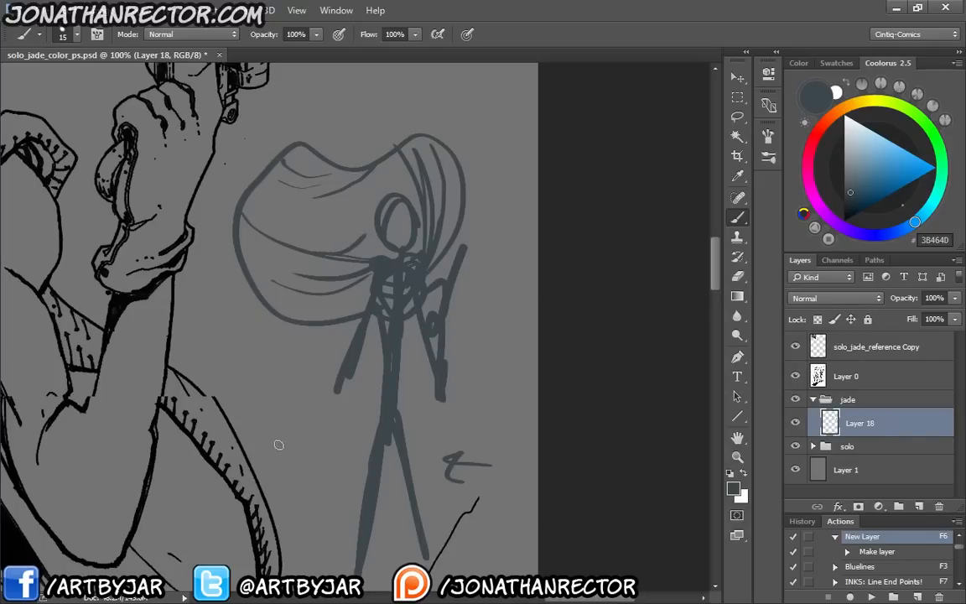
# Lasso the whole caped stick figure sketch, delete it from the layer and clear the selection
pyautogui.moveTo(268, 349); pyautogui.dragTo(276, 292)
pyautogui.press('l')
pyautogui.moveTo(345, 537)
pyautogui.mouseDown()
pyautogui.moveTo(539, 250)
pyautogui.moveTo(320, 419)
pyautogui.mouseUp()
pyautogui.moveTo(287, 330)
pyautogui.mouseDown()
pyautogui.moveTo(295, 461)
pyautogui.moveTo(406, 355)
pyautogui.mouseUp()
pyautogui.press('Delete')
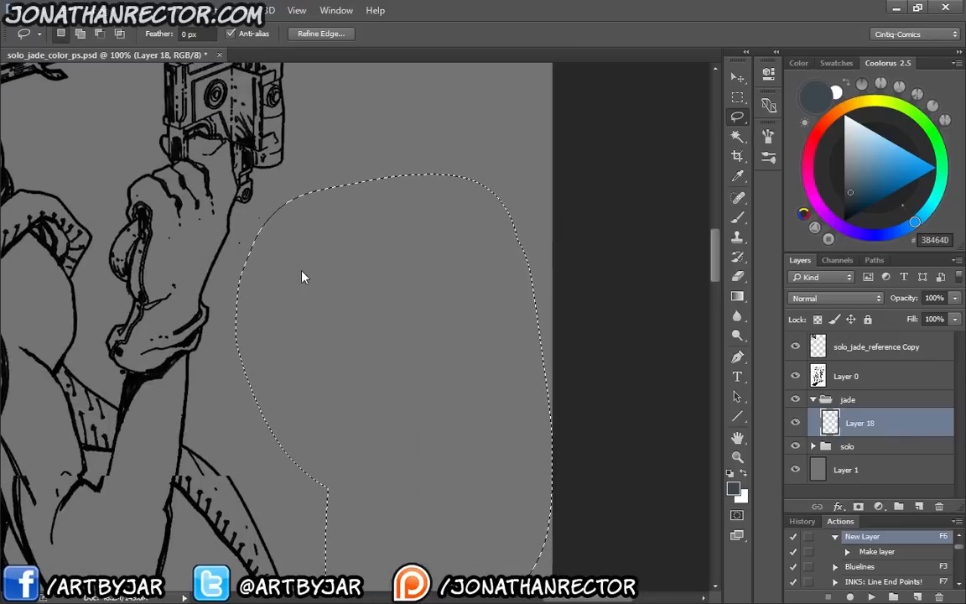
pyautogui.hotkey('ctrl', 'd')
# Brush the base colour onto the glove cuff's pointed tip, the forearm's inner edge and the hook hanging from the belt
pyautogui.press('b')
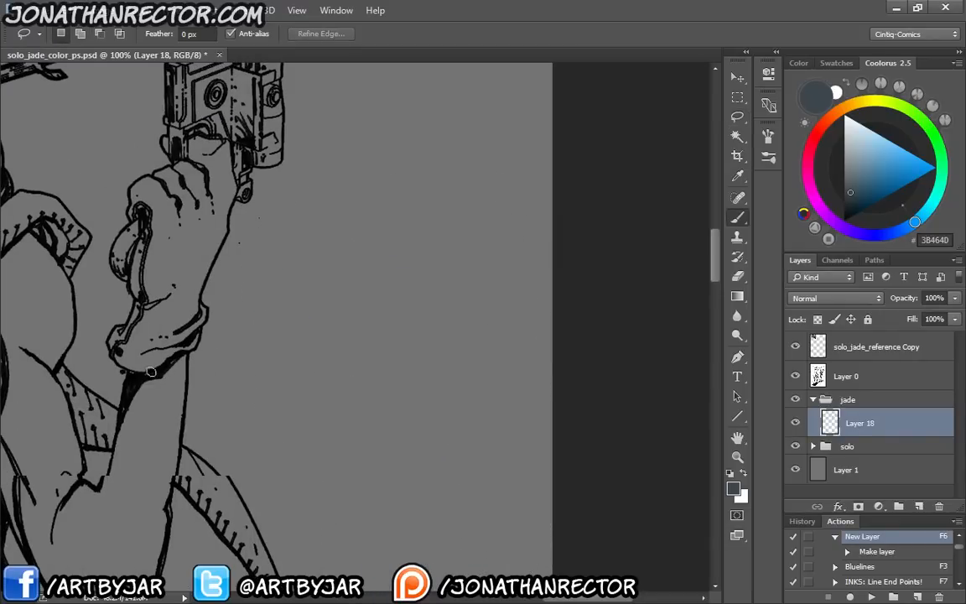
pyautogui.moveTo(145, 404)
pyautogui.mouseDown()
pyautogui.moveTo(330, 379)
pyautogui.moveTo(583, 372)
pyautogui.mouseUp()
pyautogui.moveTo(282, 291); pyautogui.dragTo(367, 181)
pyautogui.moveTo(318, 481)
pyautogui.mouseDown()
pyautogui.moveTo(335, 392)
pyautogui.moveTo(280, 364)
pyautogui.mouseUp()
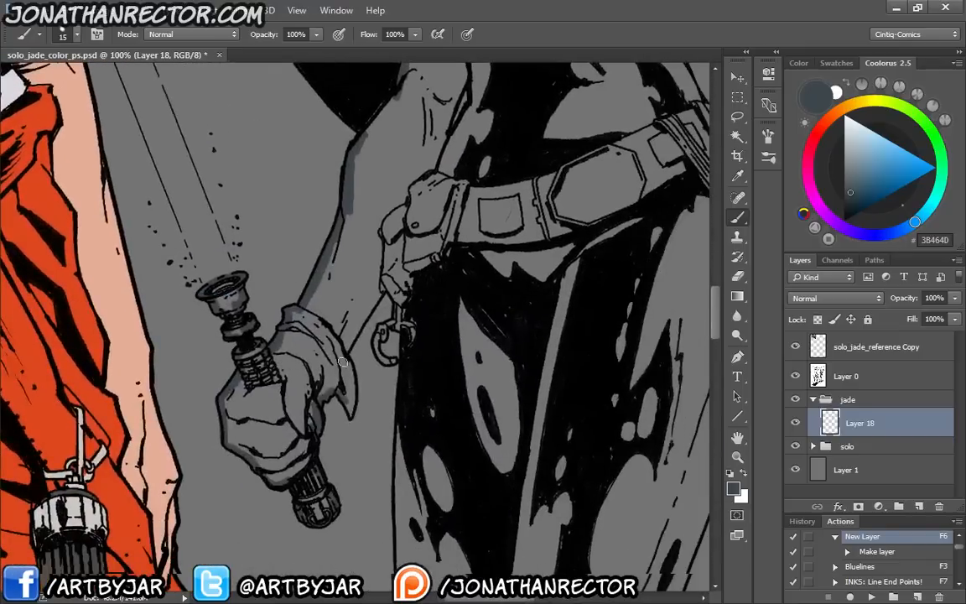
pyautogui.moveTo(343, 398)
pyautogui.mouseDown()
pyautogui.moveTo(349, 412)
pyautogui.moveTo(369, 303)
pyautogui.mouseUp()
pyautogui.moveTo(345, 350); pyautogui.dragTo(378, 295)
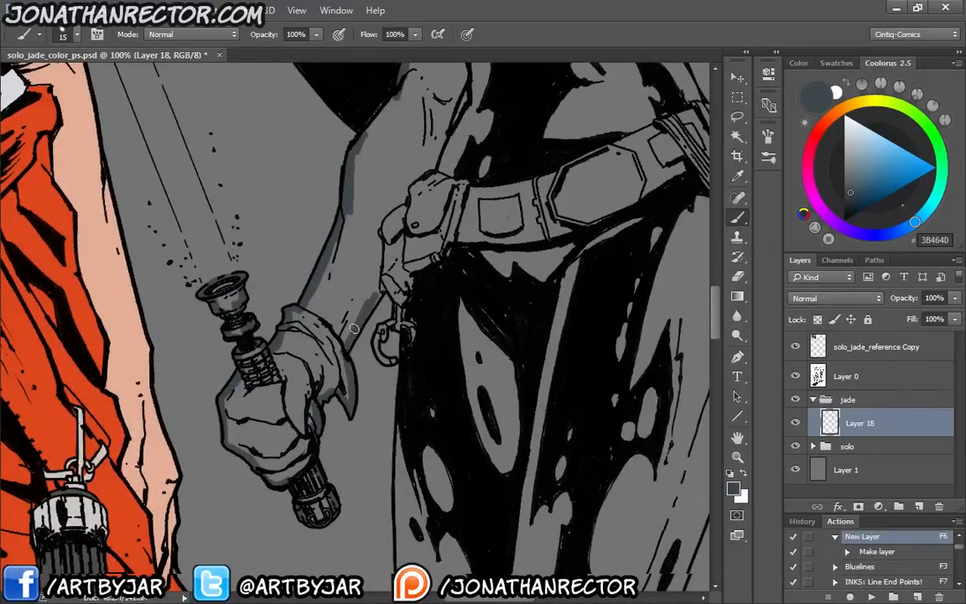
pyautogui.moveTo(354, 329)
pyautogui.mouseDown()
pyautogui.moveTo(387, 289)
pyautogui.moveTo(395, 322)
pyautogui.moveTo(379, 328)
pyautogui.mouseUp()
pyautogui.hotkey('ctrl', '+')
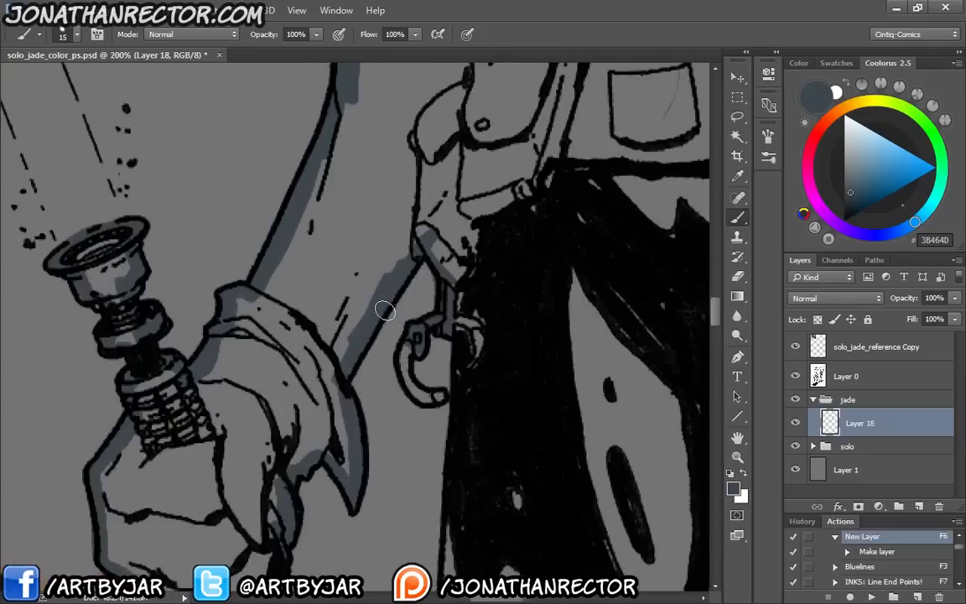
pyautogui.moveTo(405, 365)
pyautogui.mouseDown()
pyautogui.moveTo(417, 393)
pyautogui.moveTo(442, 398)
pyautogui.moveTo(424, 399)
pyautogui.mouseUp()
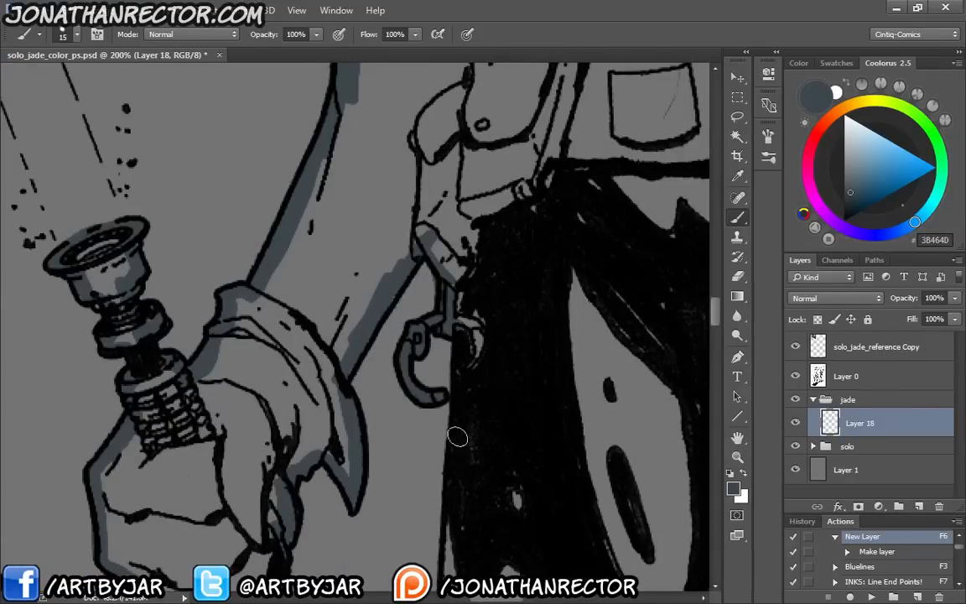
# Paint the base colour down the lightsaber-side edge of the thigh and onto the shape behind the knee
pyautogui.press('space')
pyautogui.moveTo(451, 518)
pyautogui.mouseDown()
pyautogui.moveTo(432, 238)
pyautogui.moveTo(433, 525)
pyautogui.moveTo(428, 365)
pyautogui.moveTo(434, 499)
pyautogui.moveTo(417, 356)
pyautogui.moveTo(464, 463)
pyautogui.mouseUp()
pyautogui.press('space')
# Continue the base colour down the lightsaber-side edge of the lower leg, past the boot straps to the ankle
pyautogui.press('space')
pyautogui.moveTo(439, 415); pyautogui.dragTo(399, 220)
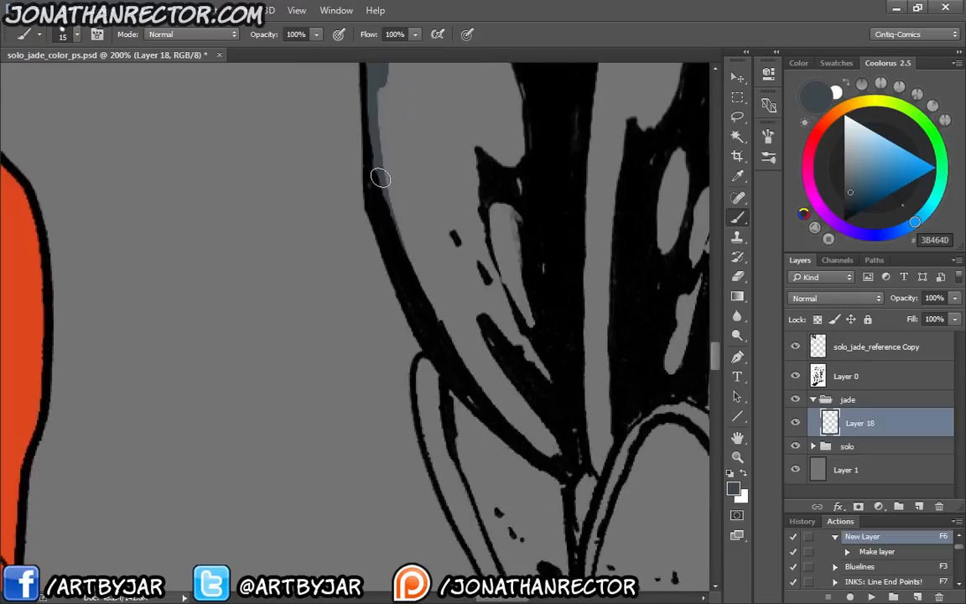
pyautogui.moveTo(379, 177); pyautogui.dragTo(435, 302)
pyautogui.moveTo(427, 367); pyautogui.dragTo(442, 466)
pyautogui.press('space')
pyautogui.moveTo(395, 380); pyautogui.dragTo(307, 204)
pyautogui.hotkey('ctrl', '-')
pyautogui.hotkey('ctrl', '-')
pyautogui.moveTo(351, 277)
pyautogui.mouseDown()
pyautogui.moveTo(455, 506)
pyautogui.moveTo(421, 379)
pyautogui.moveTo(423, 430)
pyautogui.moveTo(441, 485)
pyautogui.moveTo(431, 328)
pyautogui.moveTo(441, 343)
pyautogui.moveTo(430, 421)
pyautogui.moveTo(505, 291)
pyautogui.mouseUp()
pyautogui.press('space')
pyautogui.press('space')
pyautogui.press('space')
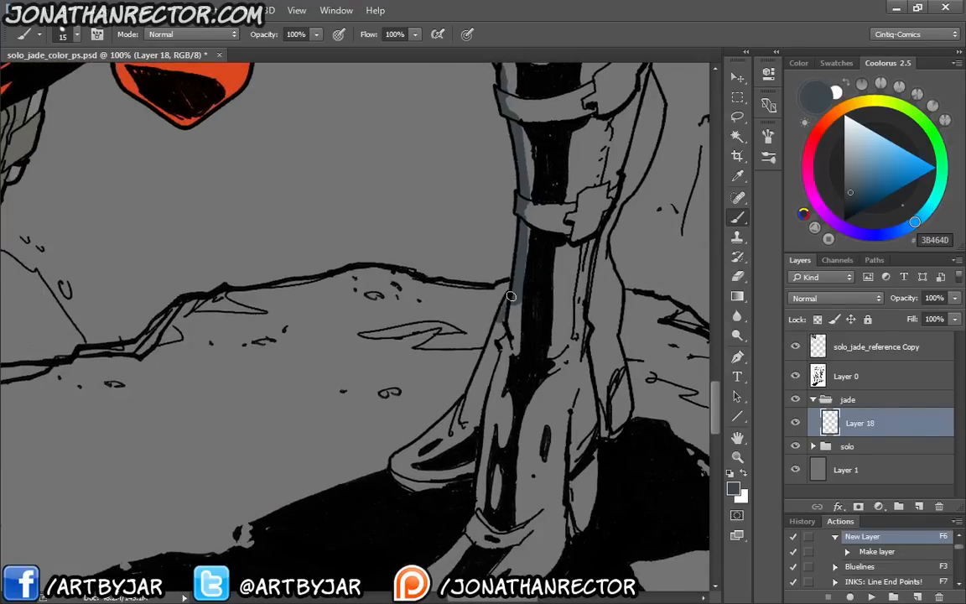
# Paint the base colour around the edges of both boots, covering the rear foot, the front toe and the front heel
pyautogui.moveTo(492, 338)
pyautogui.mouseDown()
pyautogui.moveTo(468, 405)
pyautogui.moveTo(480, 372)
pyautogui.mouseUp()
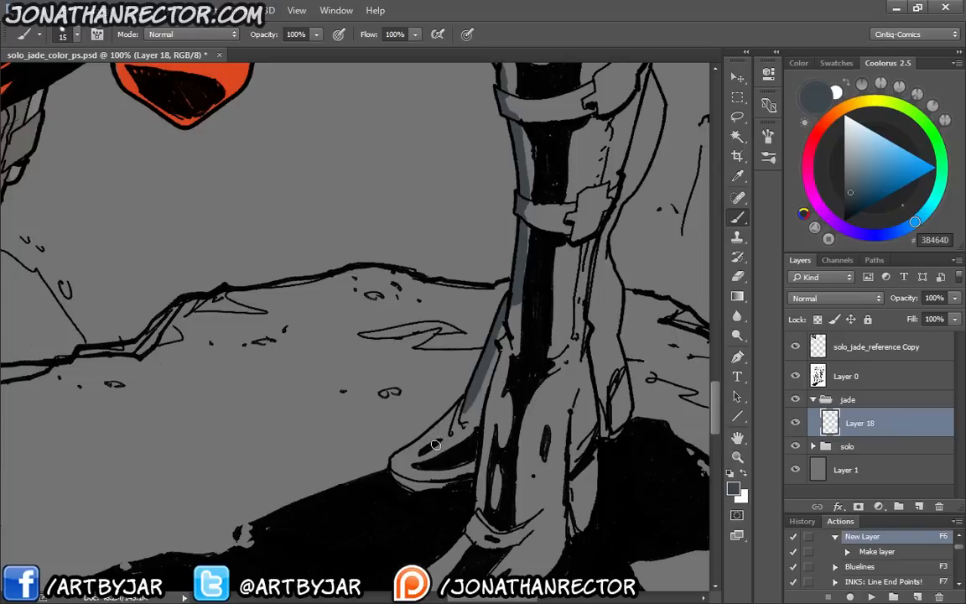
pyautogui.moveTo(461, 406)
pyautogui.mouseDown()
pyautogui.moveTo(406, 455)
pyautogui.moveTo(424, 439)
pyautogui.mouseUp()
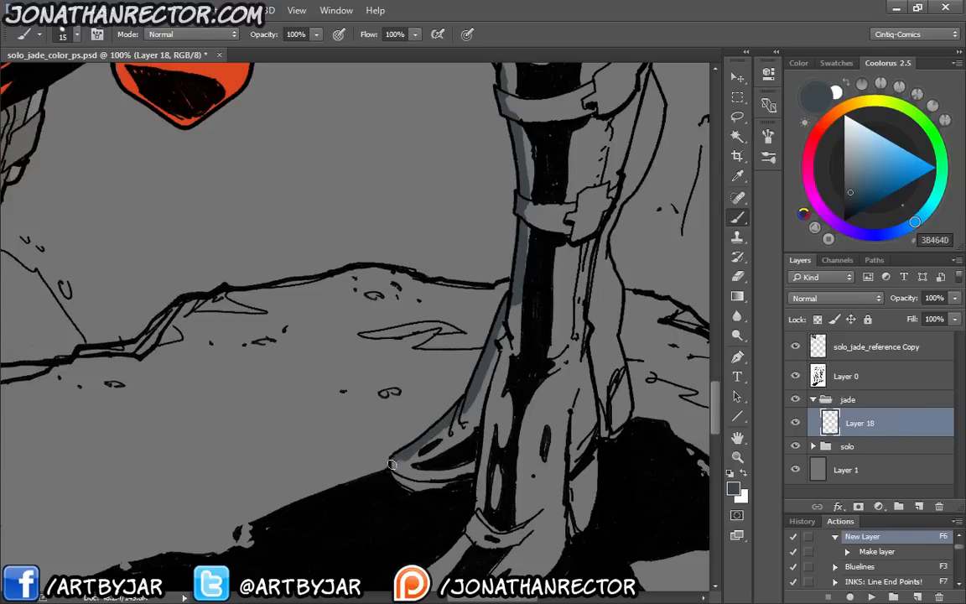
pyautogui.moveTo(473, 489)
pyautogui.mouseDown()
pyautogui.moveTo(520, 356)
pyautogui.moveTo(514, 408)
pyautogui.moveTo(460, 460)
pyautogui.moveTo(458, 486)
pyautogui.moveTo(487, 520)
pyautogui.moveTo(509, 525)
pyautogui.moveTo(501, 521)
pyautogui.moveTo(606, 428)
pyautogui.mouseUp()
pyautogui.moveTo(545, 501); pyautogui.dragTo(608, 444)
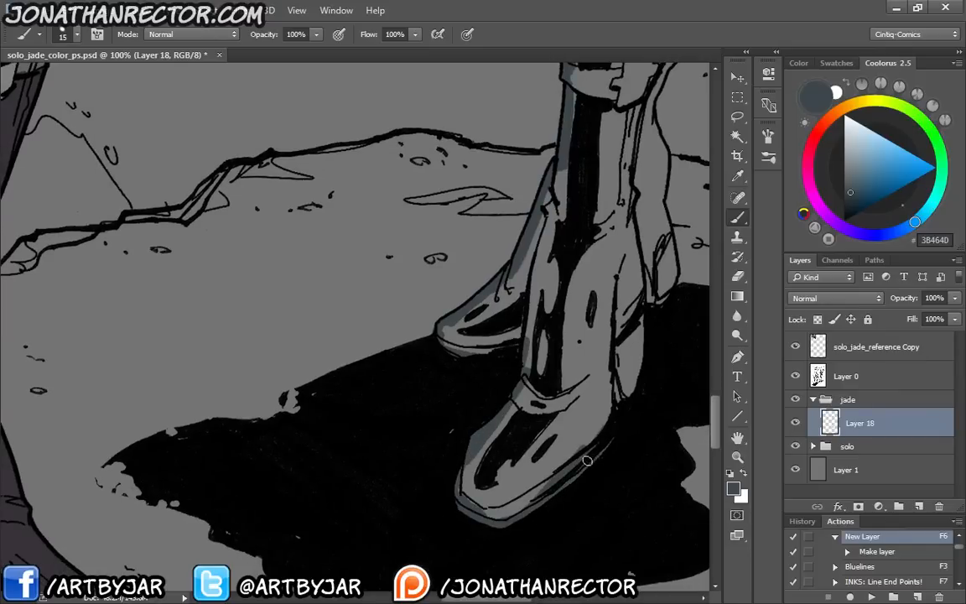
pyautogui.moveTo(523, 417); pyautogui.dragTo(536, 404)
pyautogui.moveTo(567, 350)
pyautogui.mouseDown()
pyautogui.moveTo(577, 288)
pyautogui.moveTo(509, 442)
pyautogui.mouseUp()
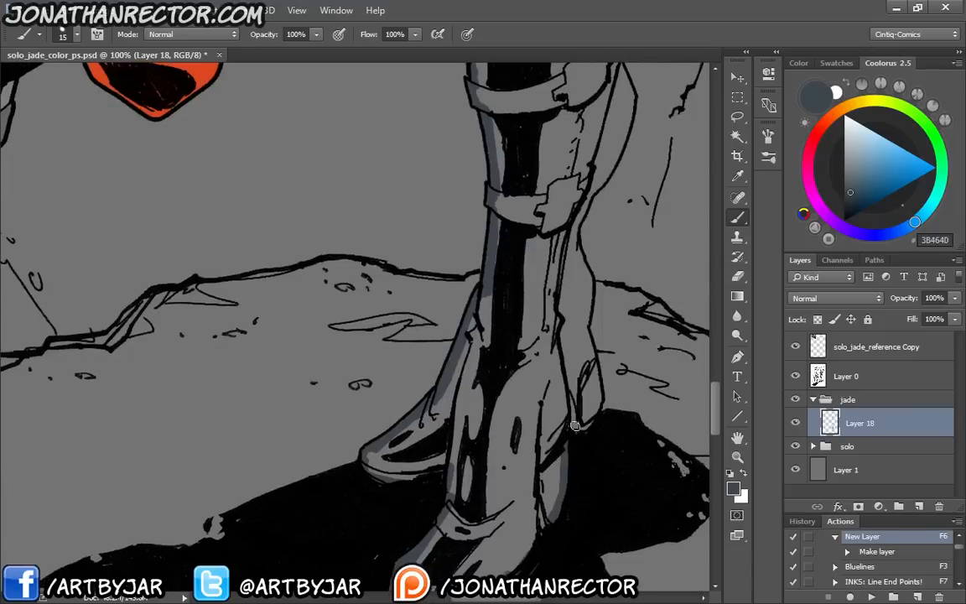
# Paint the base colour up the rear boot's heel and along the outer curve of the calf
pyautogui.moveTo(575, 426)
pyautogui.mouseDown()
pyautogui.moveTo(597, 405)
pyautogui.moveTo(583, 330)
pyautogui.moveTo(585, 342)
pyautogui.moveTo(580, 265)
pyautogui.mouseUp()
pyautogui.moveTo(585, 172); pyautogui.dragTo(540, 313)
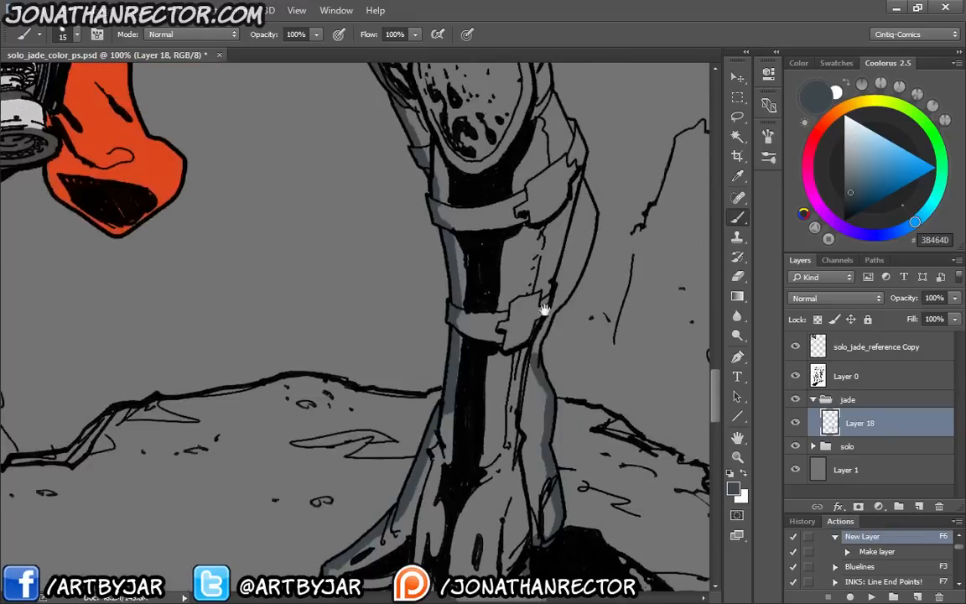
pyautogui.moveTo(533, 353)
pyautogui.mouseDown()
pyautogui.moveTo(586, 247)
pyautogui.moveTo(588, 201)
pyautogui.mouseUp()
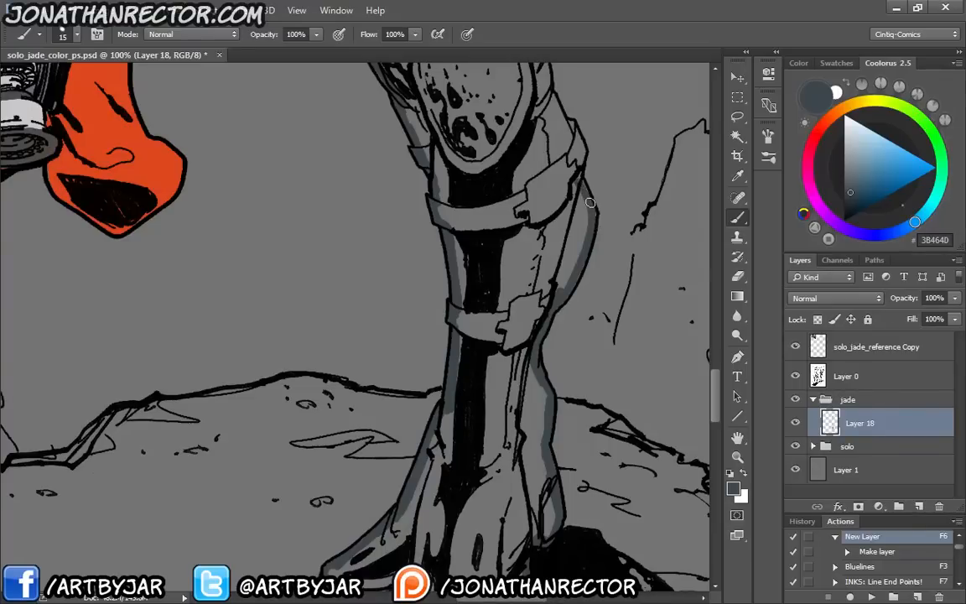
# Extend the base colour from the upper boot strap past the side of the knee and up the lower thigh's edge
pyautogui.moveTo(545, 99); pyautogui.dragTo(517, 241)
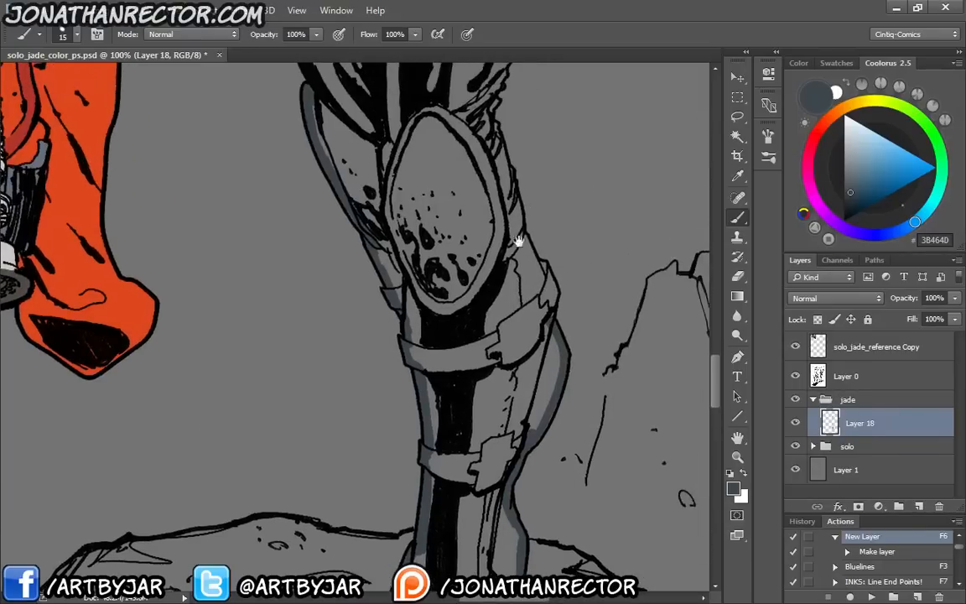
pyautogui.moveTo(550, 321)
pyautogui.mouseDown()
pyautogui.moveTo(546, 268)
pyautogui.moveTo(514, 223)
pyautogui.moveTo(508, 344)
pyautogui.mouseUp()
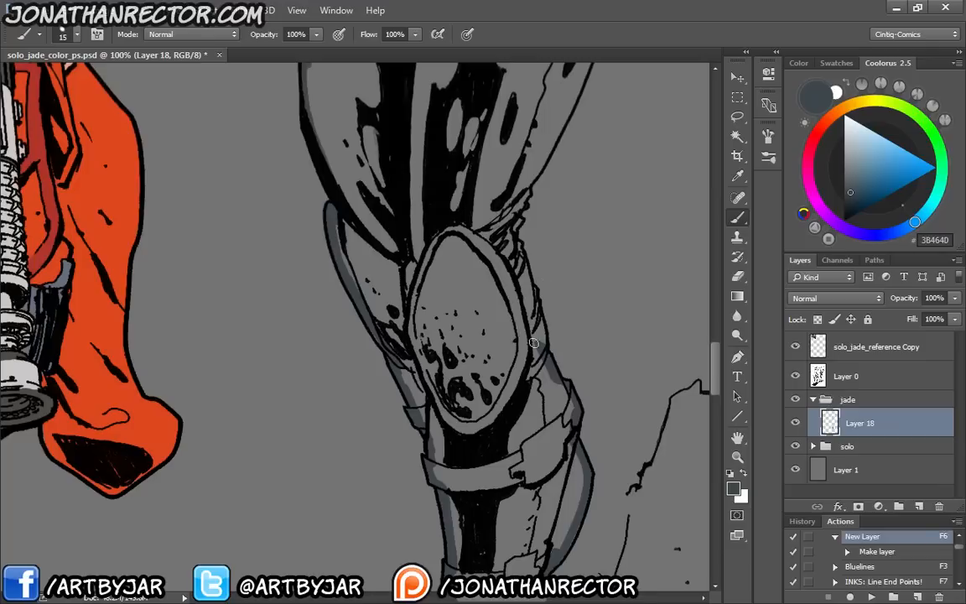
pyautogui.moveTo(525, 282)
pyautogui.mouseDown()
pyautogui.moveTo(521, 207)
pyautogui.moveTo(497, 348)
pyautogui.moveTo(545, 243)
pyautogui.moveTo(525, 290)
pyautogui.mouseUp()
pyautogui.moveTo(550, 241)
pyautogui.mouseDown()
pyautogui.moveTo(572, 176)
pyautogui.moveTo(539, 237)
pyautogui.moveTo(542, 264)
pyautogui.mouseUp()
pyautogui.press('space')
# Sketch a small figure with a wide billowing cape and a few folds on the empty background beside the thigh
pyautogui.moveTo(684, 304)
pyautogui.mouseDown()
pyautogui.moveTo(567, 263)
pyautogui.moveTo(494, 283)
pyautogui.moveTo(470, 429)
pyautogui.moveTo(651, 313)
pyautogui.moveTo(569, 273)
pyautogui.mouseUp()
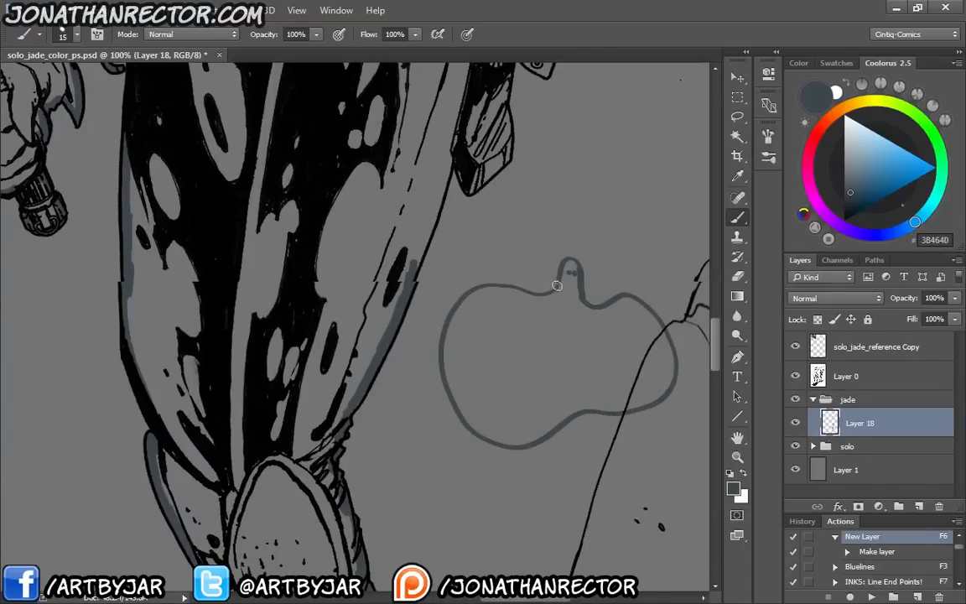
pyautogui.moveTo(533, 313); pyautogui.dragTo(551, 292)
pyautogui.moveTo(596, 316); pyautogui.dragTo(587, 304)
pyautogui.moveTo(583, 406); pyautogui.dragTo(500, 385)
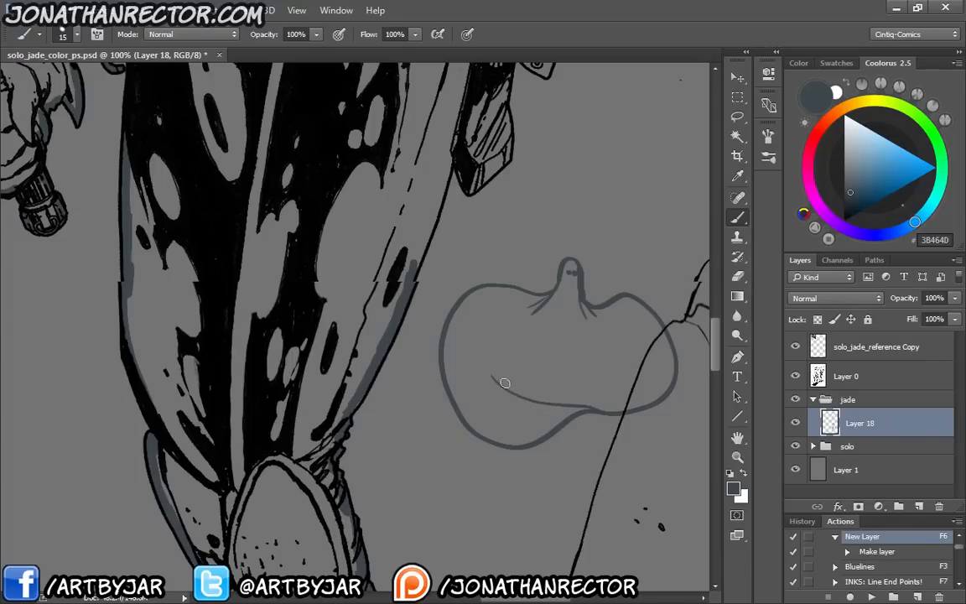
pyautogui.moveTo(505, 384); pyautogui.dragTo(483, 343)
pyautogui.moveTo(490, 295); pyautogui.dragTo(467, 300)
pyautogui.moveTo(658, 382); pyautogui.dragTo(641, 394)
# Lasso the small cape sketch beside the thigh, delete it and clear the selection
pyautogui.press('l')
pyautogui.moveTo(611, 234)
pyautogui.mouseDown()
pyautogui.moveTo(693, 342)
pyautogui.moveTo(551, 226)
pyautogui.mouseUp()
pyautogui.press('Delete')
pyautogui.hotkey('ctrl', 'd')
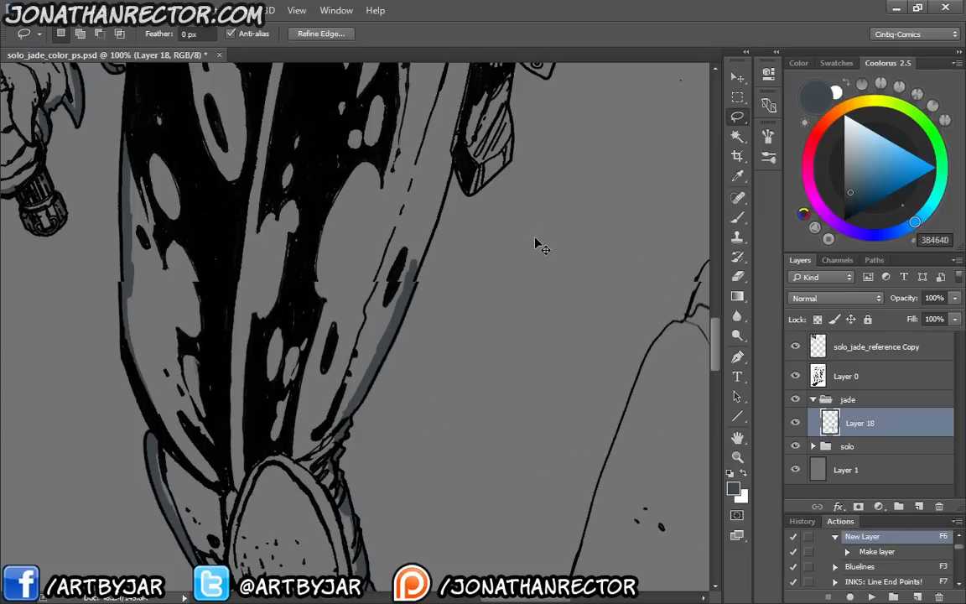
# Paint the base colour up the thigh's outer edge and over the edges of the hanging holster and its dangling end piece
pyautogui.press('b')
pyautogui.moveTo(410, 275)
pyautogui.mouseDown()
pyautogui.moveTo(448, 164)
pyautogui.moveTo(409, 287)
pyautogui.moveTo(450, 287)
pyautogui.moveTo(467, 272)
pyautogui.moveTo(474, 194)
pyautogui.moveTo(401, 279)
pyautogui.mouseUp()
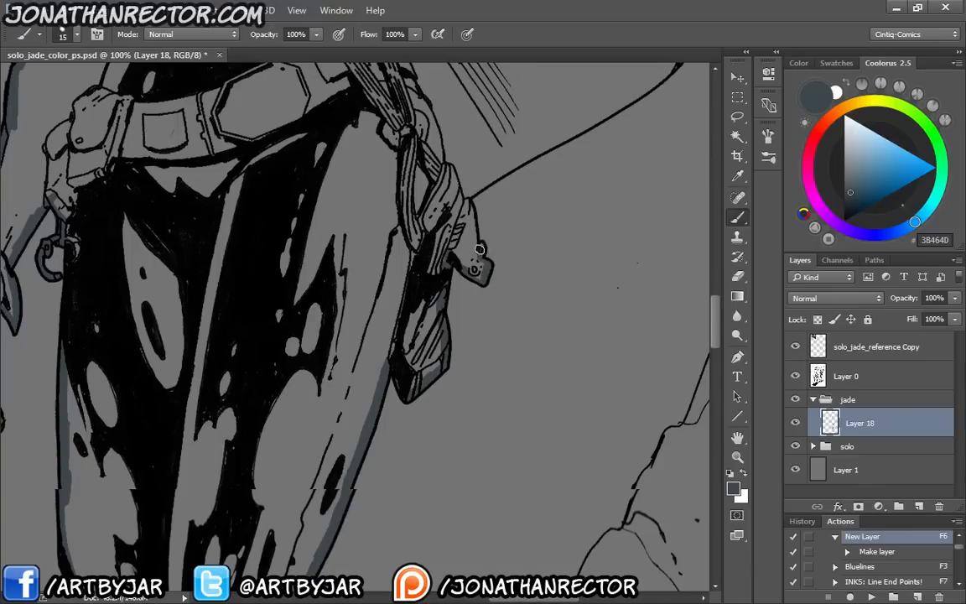
pyautogui.moveTo(477, 249); pyautogui.dragTo(470, 214)
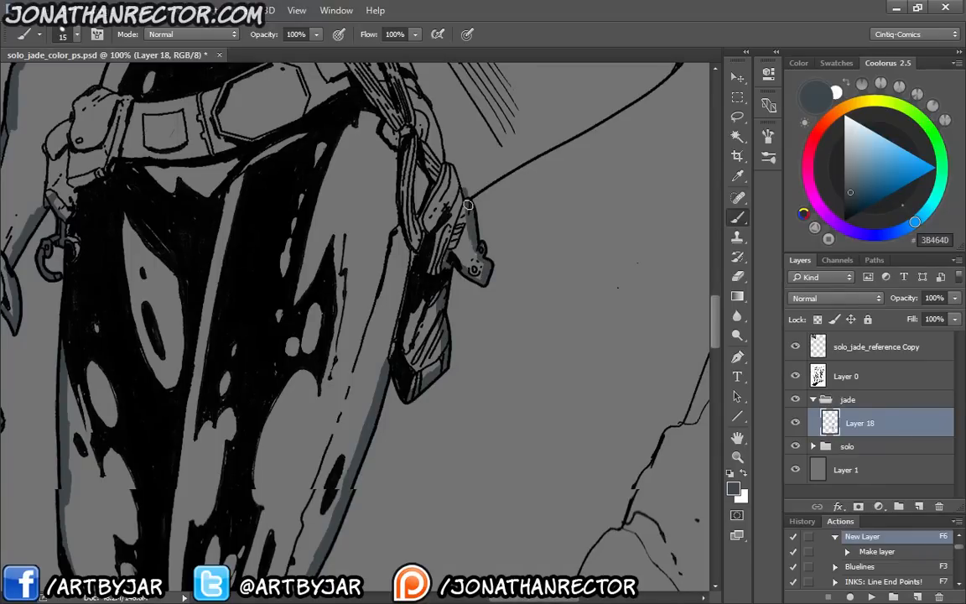
# Paint the base colour along the cape's lower edge and up its stitched border to the raised forearm
pyautogui.moveTo(434, 257); pyautogui.dragTo(360, 440)
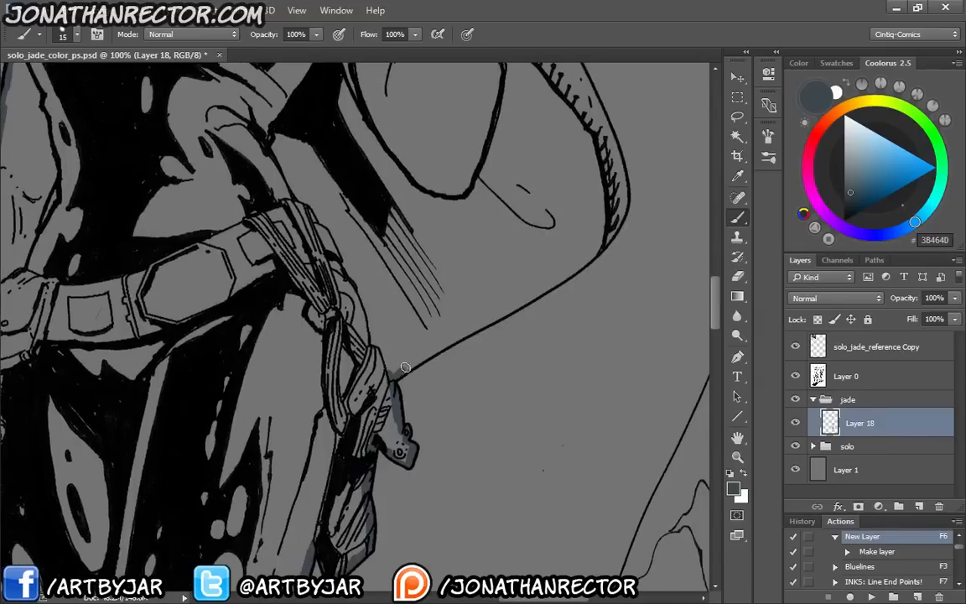
pyautogui.moveTo(405, 367)
pyautogui.mouseDown()
pyautogui.moveTo(453, 338)
pyautogui.moveTo(431, 353)
pyautogui.mouseUp()
pyautogui.moveTo(500, 315)
pyautogui.mouseDown()
pyautogui.moveTo(582, 275)
pyautogui.moveTo(609, 247)
pyautogui.moveTo(619, 217)
pyautogui.mouseUp()
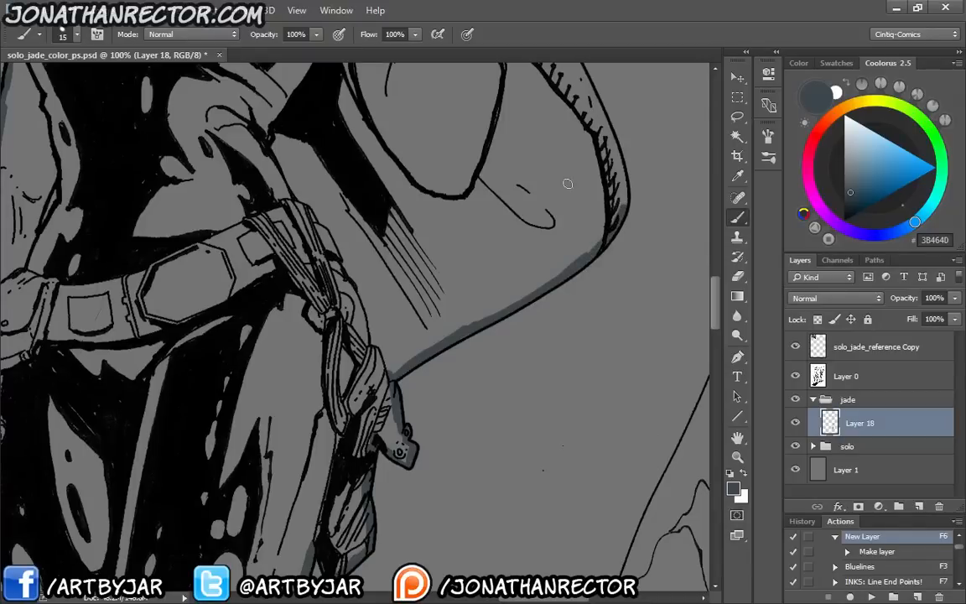
pyautogui.moveTo(537, 319); pyautogui.dragTo(504, 477)
pyautogui.moveTo(585, 373)
pyautogui.mouseDown()
pyautogui.moveTo(557, 249)
pyautogui.moveTo(575, 299)
pyautogui.moveTo(505, 177)
pyautogui.mouseUp()
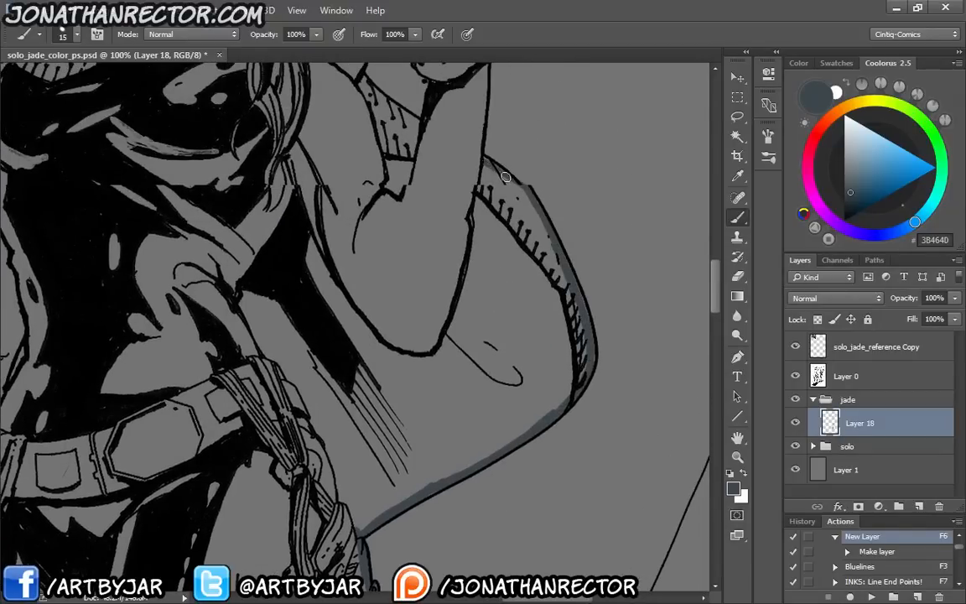
# Paint the base colour up the raised forearm's outer edge, over the wrist cuff and onto the lower hand
pyautogui.moveTo(433, 264); pyautogui.dragTo(454, 479)
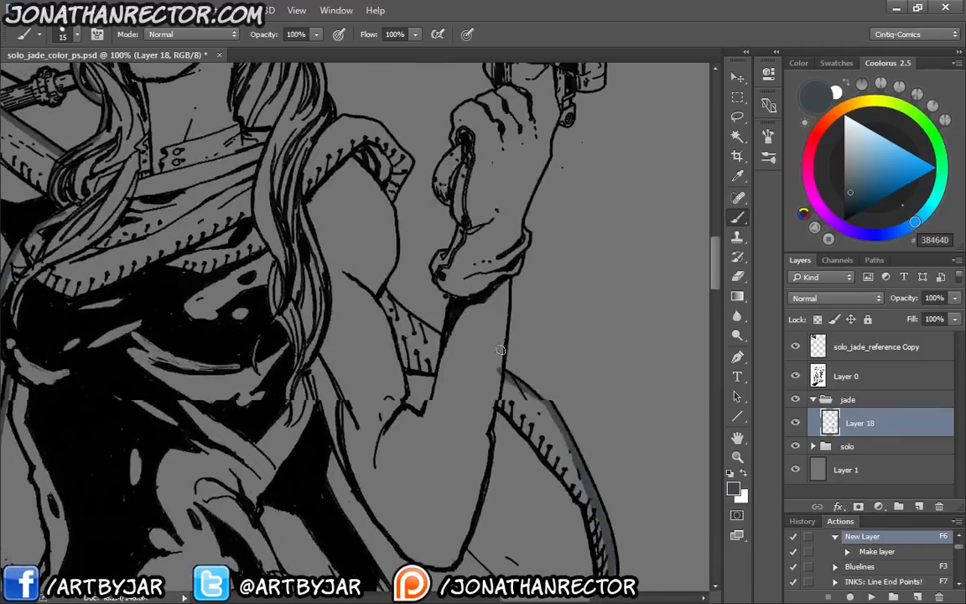
pyautogui.moveTo(501, 372); pyautogui.dragTo(506, 276)
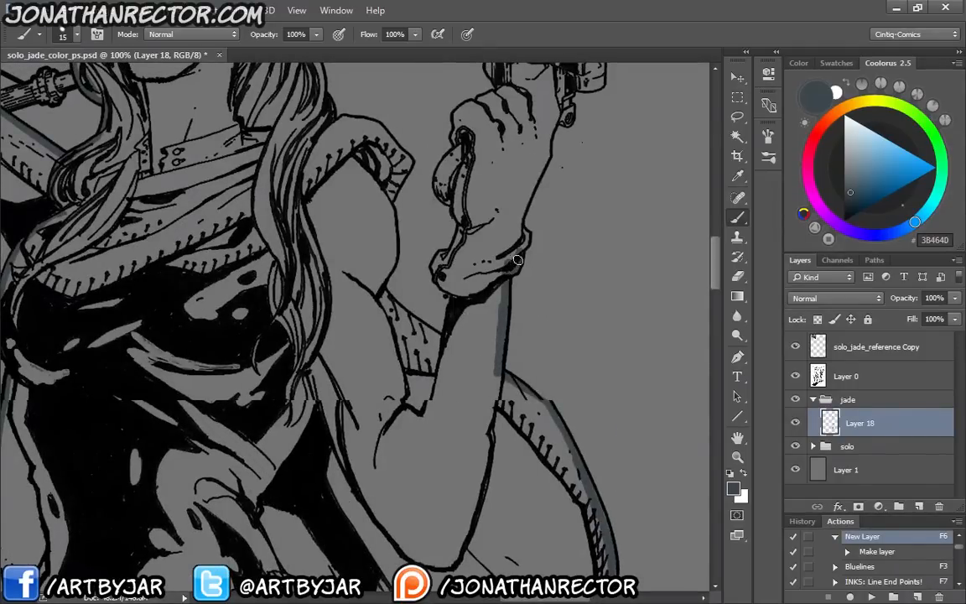
pyautogui.moveTo(516, 193); pyautogui.dragTo(500, 269)
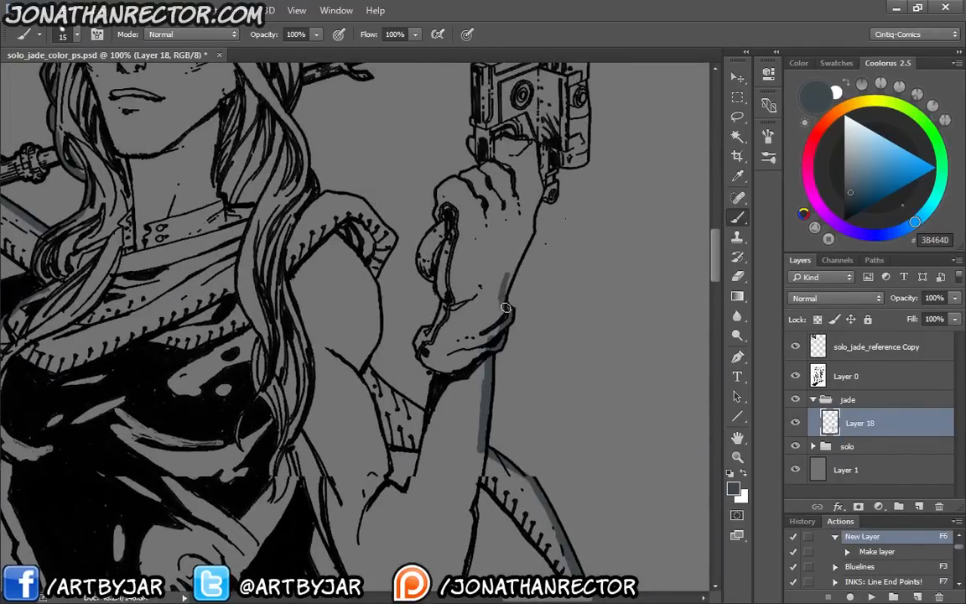
# Sketch a figure with a boxy head, rounded shoulder and bent arm on the empty background beside the forearm, adding short wind strokes facing it
pyautogui.moveTo(614, 269)
pyautogui.mouseDown()
pyautogui.moveTo(496, 375)
pyautogui.moveTo(356, 343)
pyautogui.mouseUp()
pyautogui.hotkey('ctrl', '+')
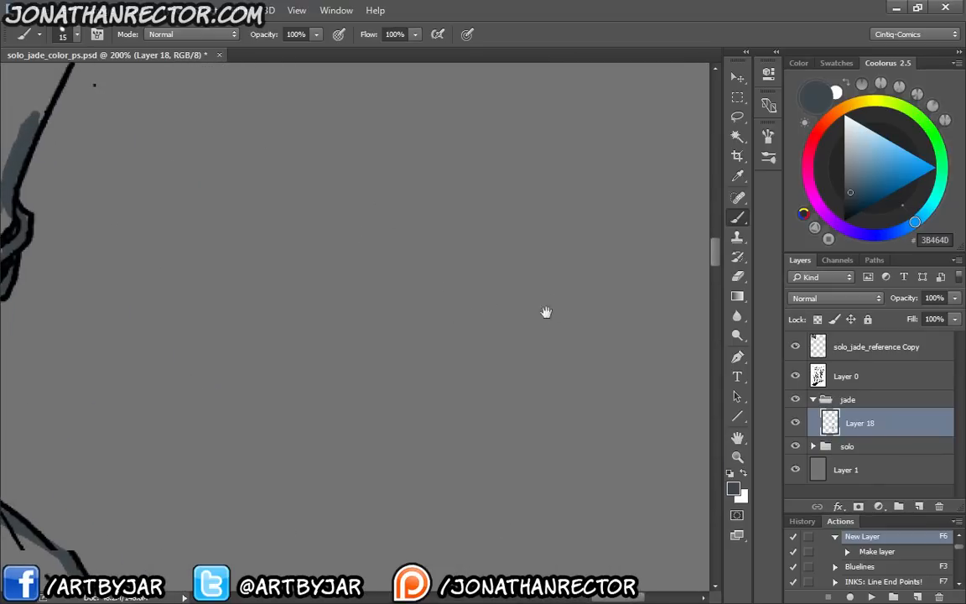
pyautogui.moveTo(545, 313); pyautogui.dragTo(420, 265)
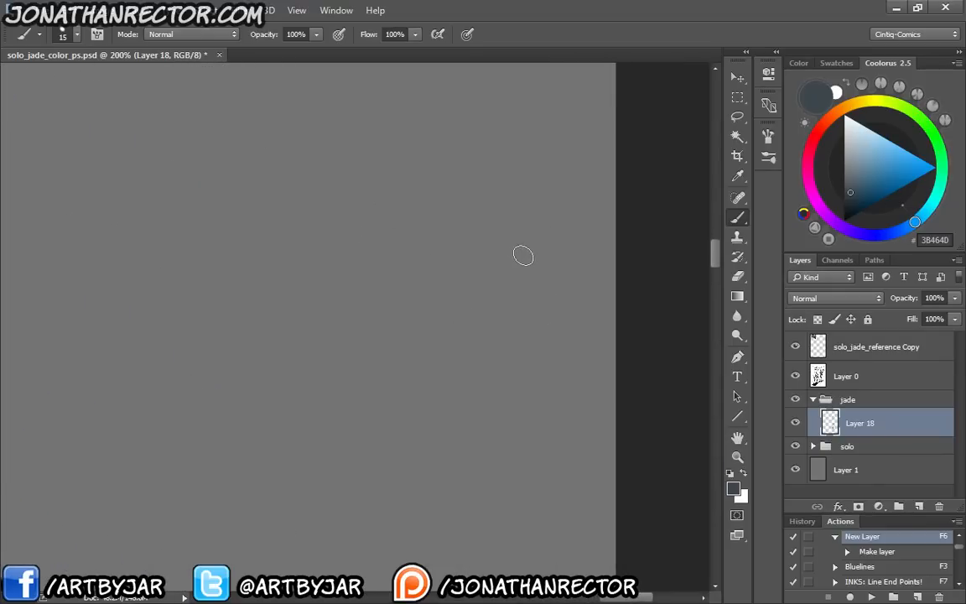
pyautogui.moveTo(528, 267)
pyautogui.mouseDown()
pyautogui.moveTo(500, 268)
pyautogui.moveTo(529, 259)
pyautogui.moveTo(476, 211)
pyautogui.moveTo(474, 250)
pyautogui.moveTo(567, 360)
pyautogui.moveTo(587, 435)
pyautogui.mouseUp()
pyautogui.moveTo(467, 327)
pyautogui.mouseDown()
pyautogui.moveTo(499, 324)
pyautogui.moveTo(508, 400)
pyautogui.moveTo(430, 439)
pyautogui.moveTo(453, 484)
pyautogui.mouseUp()
pyautogui.moveTo(520, 401)
pyautogui.mouseDown()
pyautogui.moveTo(511, 452)
pyautogui.moveTo(501, 487)
pyautogui.mouseUp()
pyautogui.moveTo(447, 377)
pyautogui.mouseDown()
pyautogui.moveTo(437, 420)
pyautogui.moveTo(440, 478)
pyautogui.moveTo(493, 480)
pyautogui.moveTo(448, 457)
pyautogui.moveTo(448, 525)
pyautogui.moveTo(465, 533)
pyautogui.moveTo(507, 482)
pyautogui.moveTo(563, 479)
pyautogui.moveTo(550, 498)
pyautogui.moveTo(552, 490)
pyautogui.moveTo(464, 524)
pyautogui.mouseUp()
pyautogui.moveTo(539, 346); pyautogui.dragTo(578, 453)
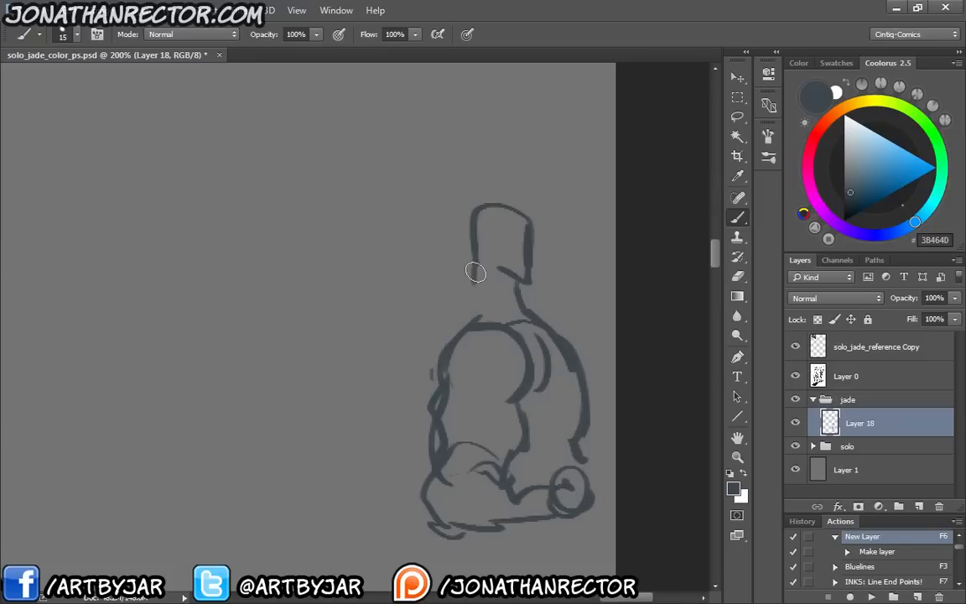
pyautogui.moveTo(476, 270); pyautogui.dragTo(461, 334)
pyautogui.moveTo(503, 294)
pyautogui.mouseDown()
pyautogui.moveTo(528, 325)
pyautogui.moveTo(597, 346)
pyautogui.mouseUp()
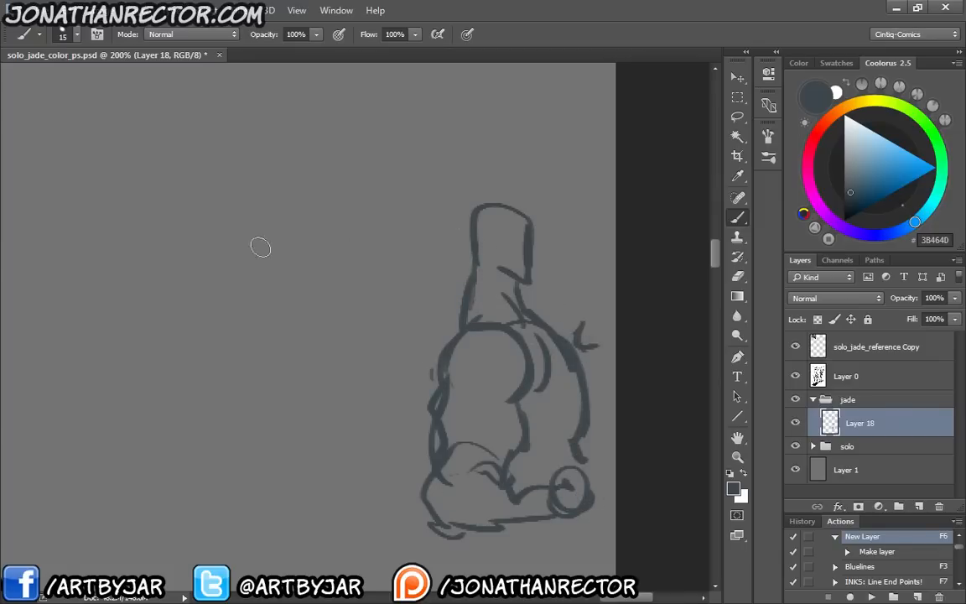
pyautogui.hotkey('ctrl', '-')
pyautogui.moveTo(330, 344); pyautogui.dragTo(365, 285)
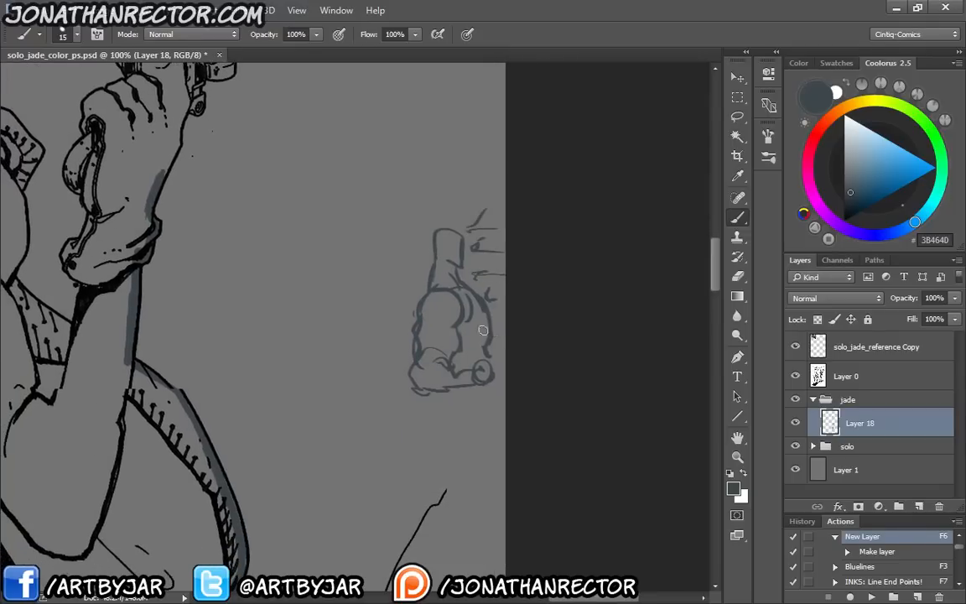
pyautogui.moveTo(483, 331); pyautogui.dragTo(495, 336)
# Try a narrow hanging cape and then a single trailing line behind the sketched figure, undoing both
pyautogui.moveTo(401, 295)
pyautogui.mouseDown()
pyautogui.moveTo(393, 384)
pyautogui.moveTo(408, 304)
pyautogui.mouseUp()
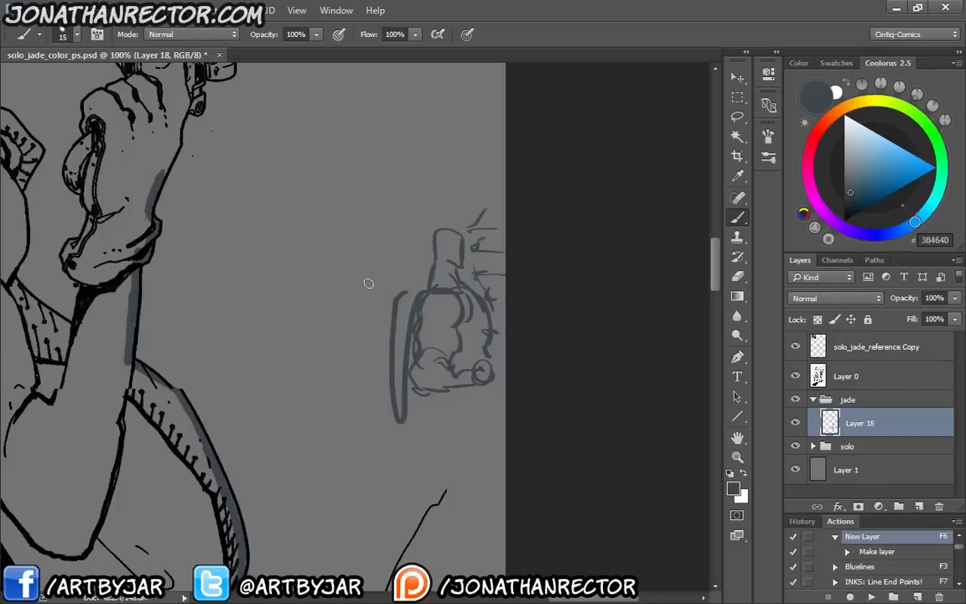
pyautogui.hotkey('ctrl', 'z')
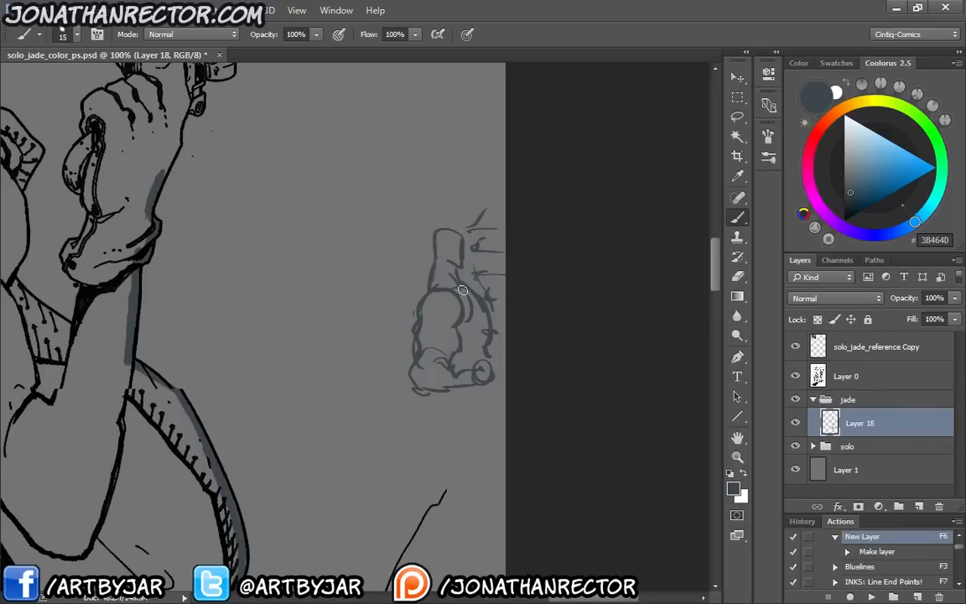
pyautogui.keyDown('shift'); pyautogui.click(210, 208); pyautogui.keyUp('shift')
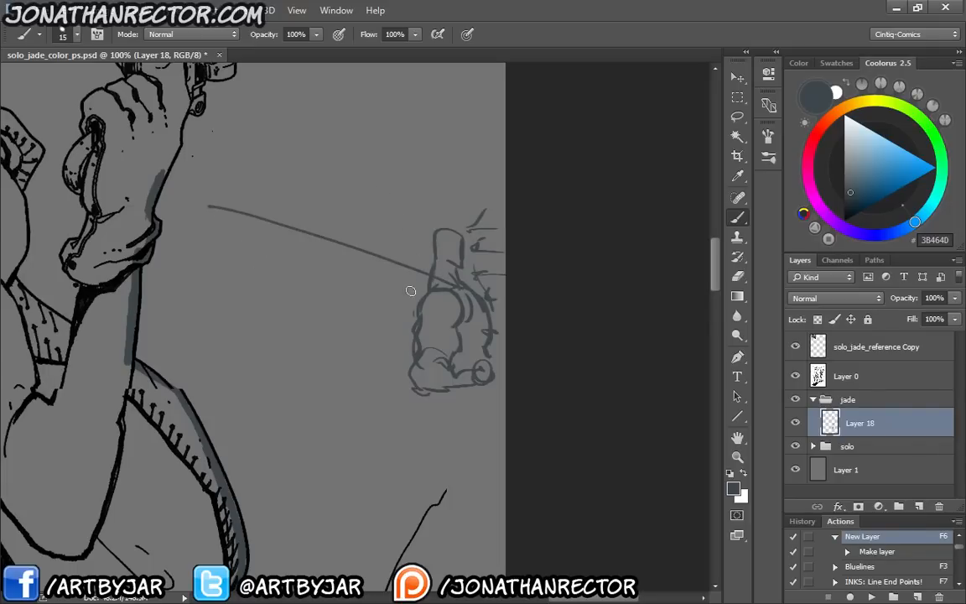
pyautogui.hotkey('ctrl', 'z')
# Sketch a wind-blown cape trailing from the figure's shoulder, with a wavy lower edge and a few inner fold lines
pyautogui.keyDown('shift'); pyautogui.click(257, 210); pyautogui.keyUp('shift')
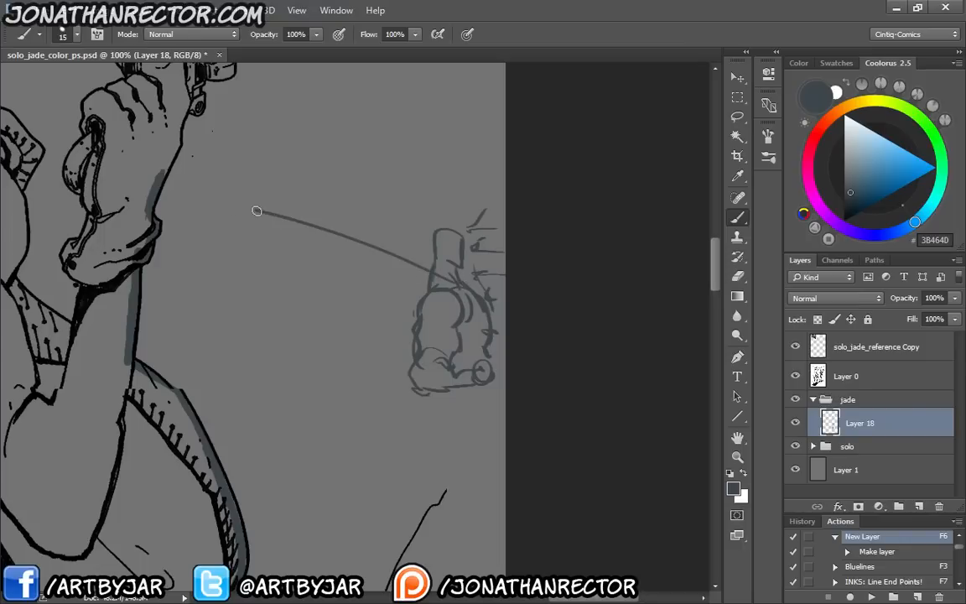
pyautogui.moveTo(309, 223); pyautogui.dragTo(458, 283)
pyautogui.moveTo(325, 243)
pyautogui.mouseDown()
pyautogui.moveTo(453, 280)
pyautogui.moveTo(432, 280)
pyautogui.mouseUp()
pyautogui.moveTo(239, 213)
pyautogui.mouseDown()
pyautogui.moveTo(262, 249)
pyautogui.moveTo(189, 244)
pyautogui.moveTo(180, 273)
pyautogui.moveTo(211, 330)
pyautogui.moveTo(276, 316)
pyautogui.moveTo(322, 336)
pyautogui.moveTo(359, 301)
pyautogui.moveTo(370, 318)
pyautogui.moveTo(427, 298)
pyautogui.mouseUp()
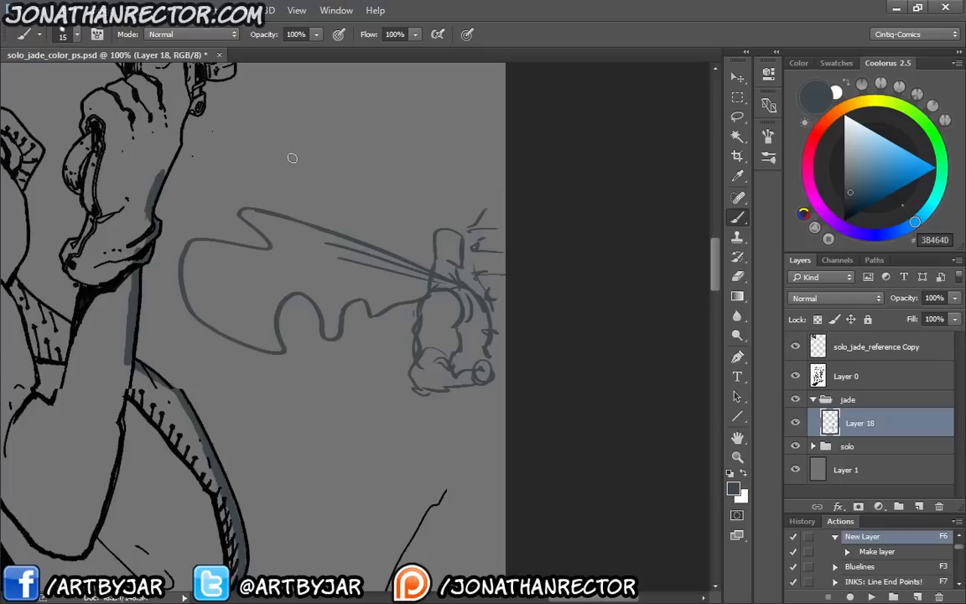
# Connect the sketched cape's wavy edges to the shoulder with fold lines and outline the undersides between the waves
pyautogui.hotkey('ctrl', '+')
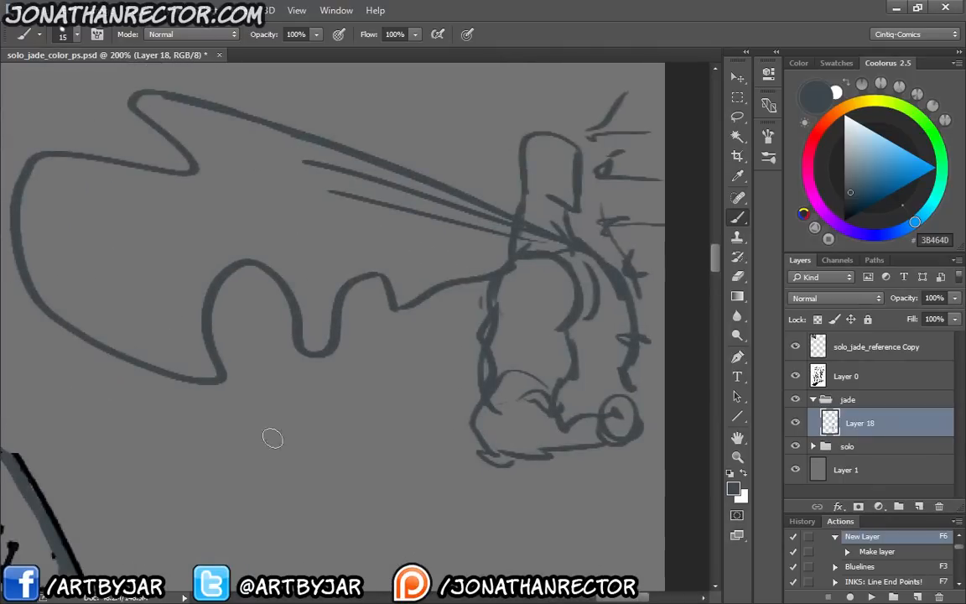
pyautogui.moveTo(269, 414); pyautogui.dragTo(360, 463)
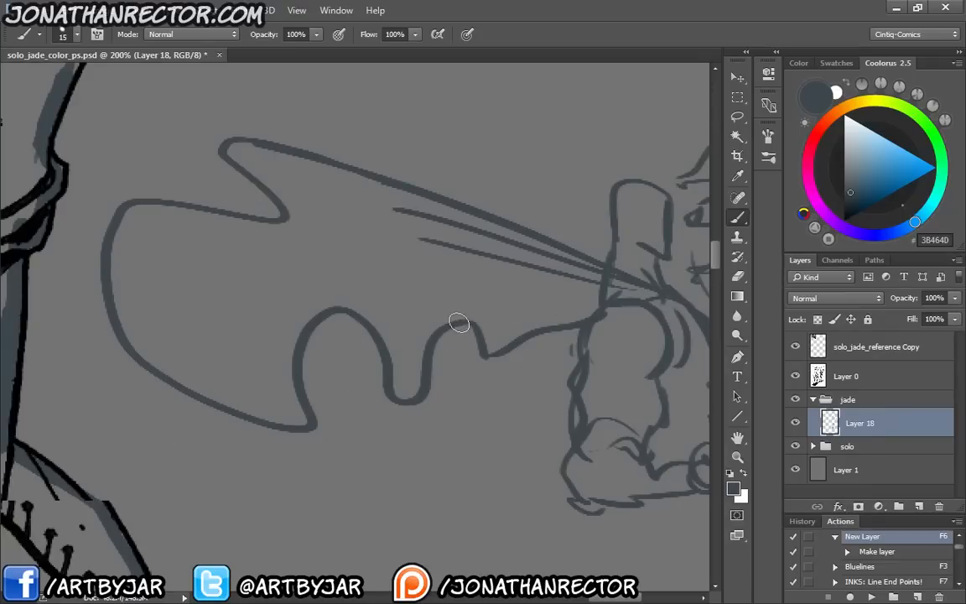
pyautogui.moveTo(471, 322)
pyautogui.mouseDown()
pyautogui.moveTo(609, 297)
pyautogui.moveTo(531, 310)
pyautogui.mouseUp()
pyautogui.moveTo(340, 310); pyautogui.dragTo(609, 291)
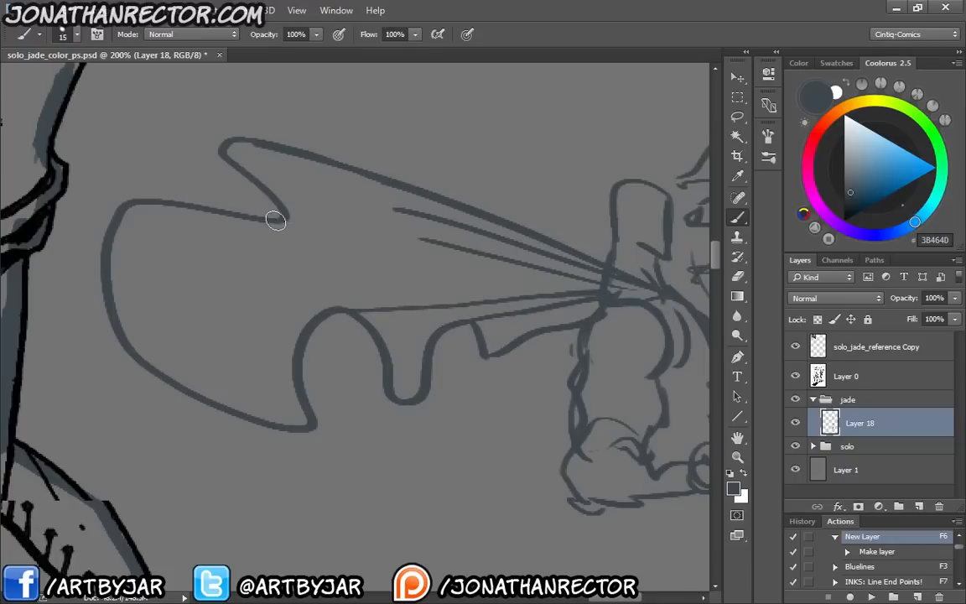
pyautogui.moveTo(276, 220); pyautogui.dragTo(617, 281)
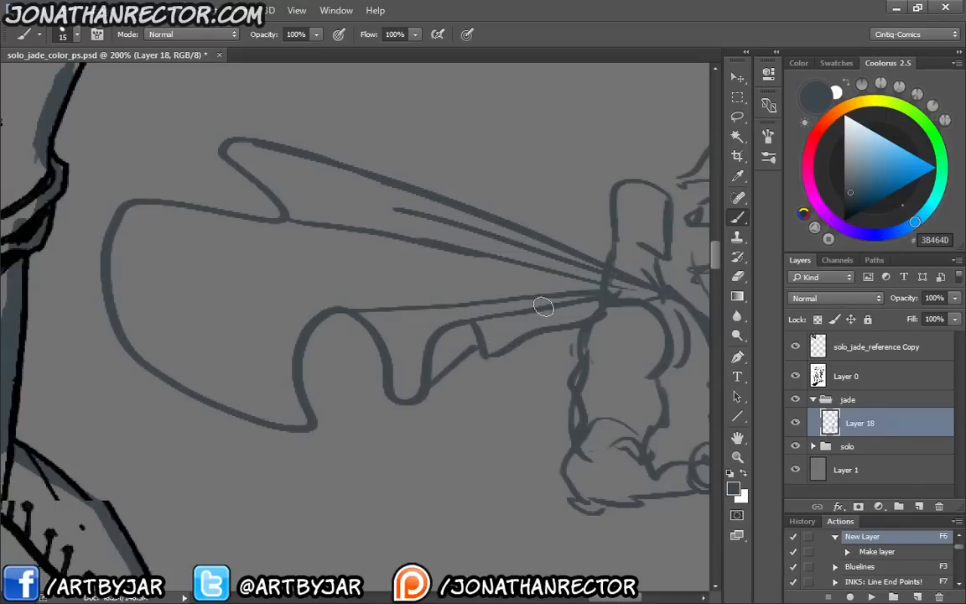
pyautogui.moveTo(308, 420); pyautogui.dragTo(376, 370)
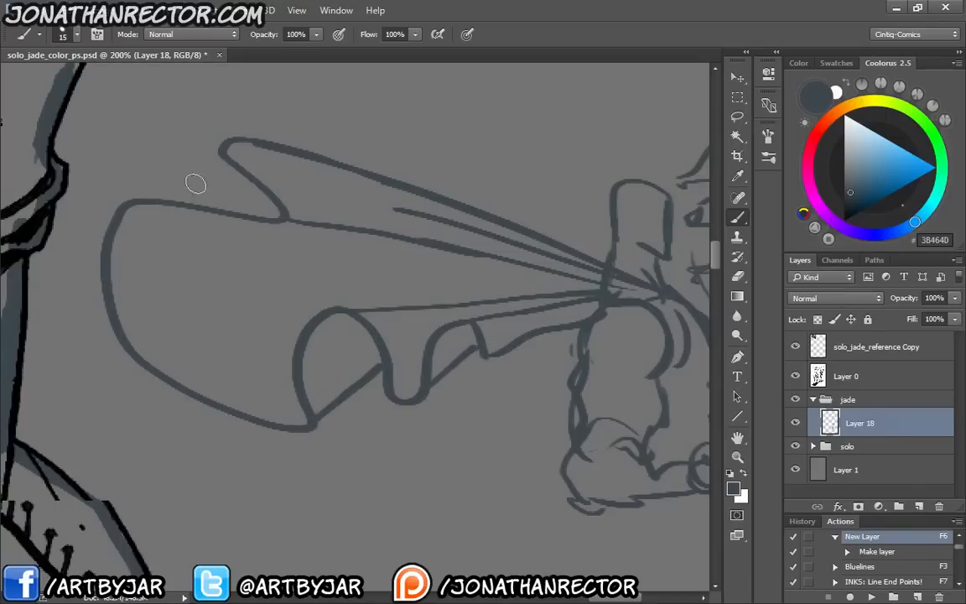
pyautogui.moveTo(133, 202); pyautogui.dragTo(228, 193)
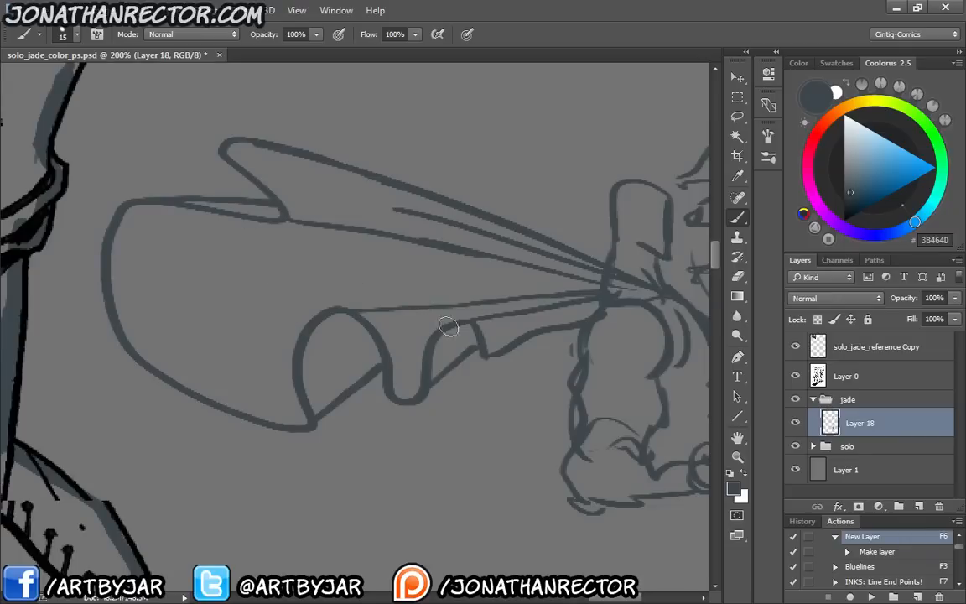
# Fill the undersides of the sketched cape's upper and lower folds with the dark base colour
pyautogui.moveTo(460, 328); pyautogui.dragTo(440, 366)
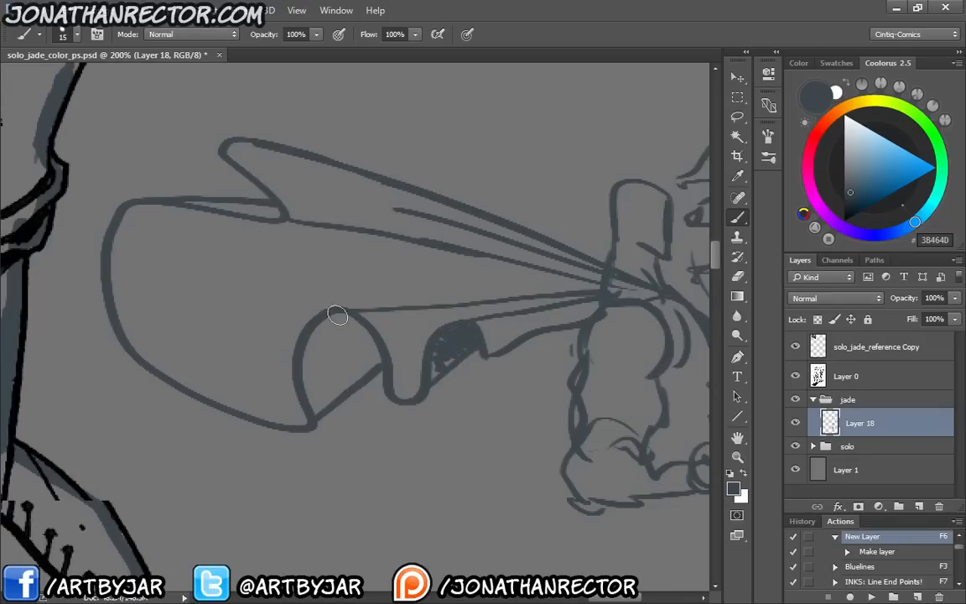
pyautogui.moveTo(339, 317)
pyautogui.mouseDown()
pyautogui.moveTo(319, 330)
pyautogui.moveTo(312, 370)
pyautogui.mouseUp()
pyautogui.moveTo(244, 212); pyautogui.dragTo(194, 205)
pyautogui.moveTo(313, 323)
pyautogui.mouseDown()
pyautogui.moveTo(306, 351)
pyautogui.moveTo(307, 404)
pyautogui.mouseUp()
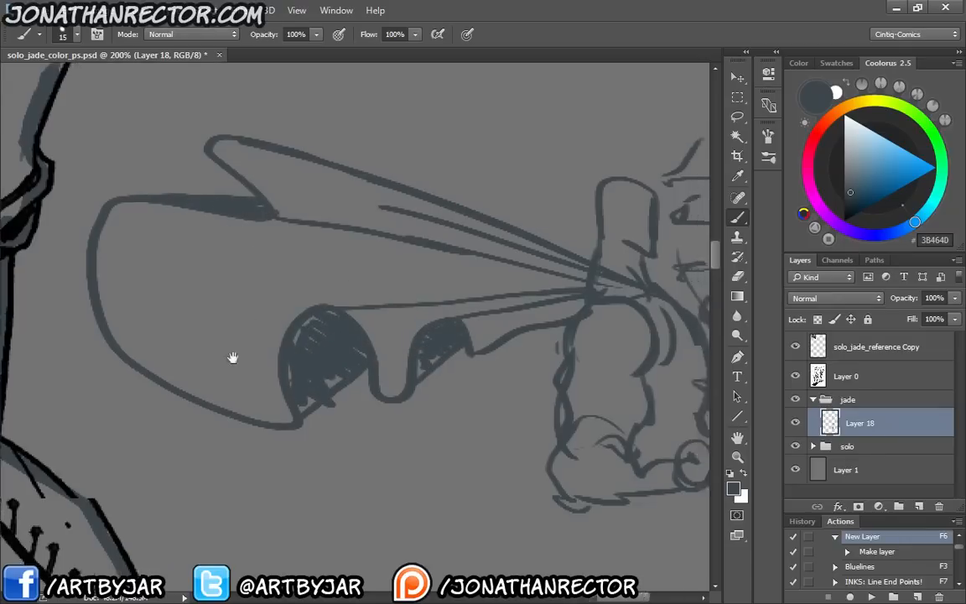
pyautogui.moveTo(316, 317)
pyautogui.mouseDown()
pyautogui.moveTo(304, 374)
pyautogui.moveTo(268, 386)
pyautogui.mouseUp()
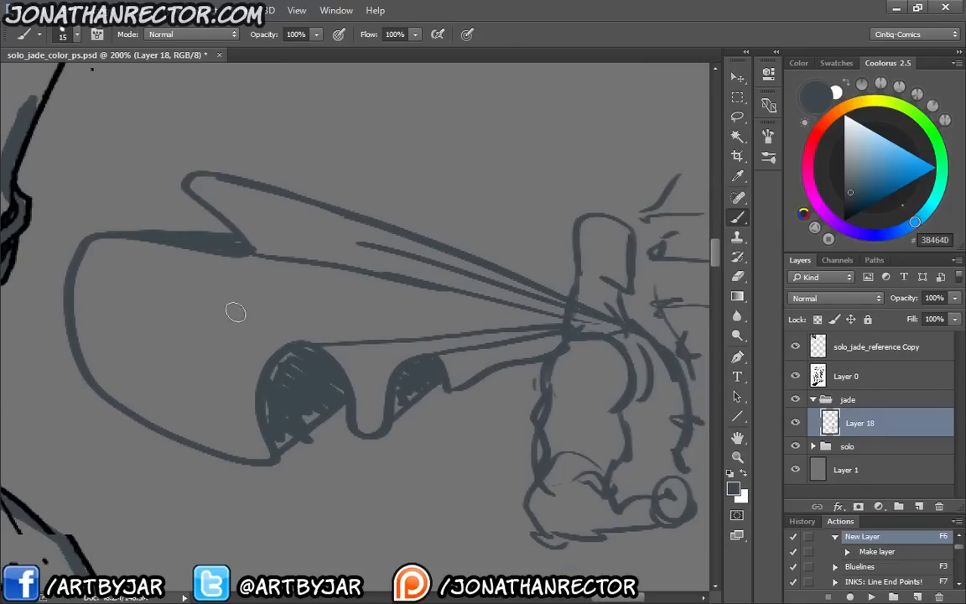
# Add a shaded fold in the middle of the sketched cape and several peaked folds with shaded undersides along its upper edge
pyautogui.moveTo(443, 335)
pyautogui.mouseDown()
pyautogui.moveTo(281, 289)
pyautogui.moveTo(222, 349)
pyautogui.moveTo(137, 307)
pyautogui.moveTo(234, 315)
pyautogui.moveTo(207, 357)
pyautogui.moveTo(263, 335)
pyautogui.moveTo(144, 311)
pyautogui.mouseUp()
pyautogui.moveTo(555, 287)
pyautogui.mouseDown()
pyautogui.moveTo(507, 219)
pyautogui.moveTo(464, 235)
pyautogui.moveTo(391, 195)
pyautogui.moveTo(276, 182)
pyautogui.moveTo(269, 191)
pyautogui.moveTo(237, 178)
pyautogui.mouseUp()
pyautogui.moveTo(384, 184); pyautogui.dragTo(538, 290)
pyautogui.moveTo(397, 194); pyautogui.dragTo(425, 220)
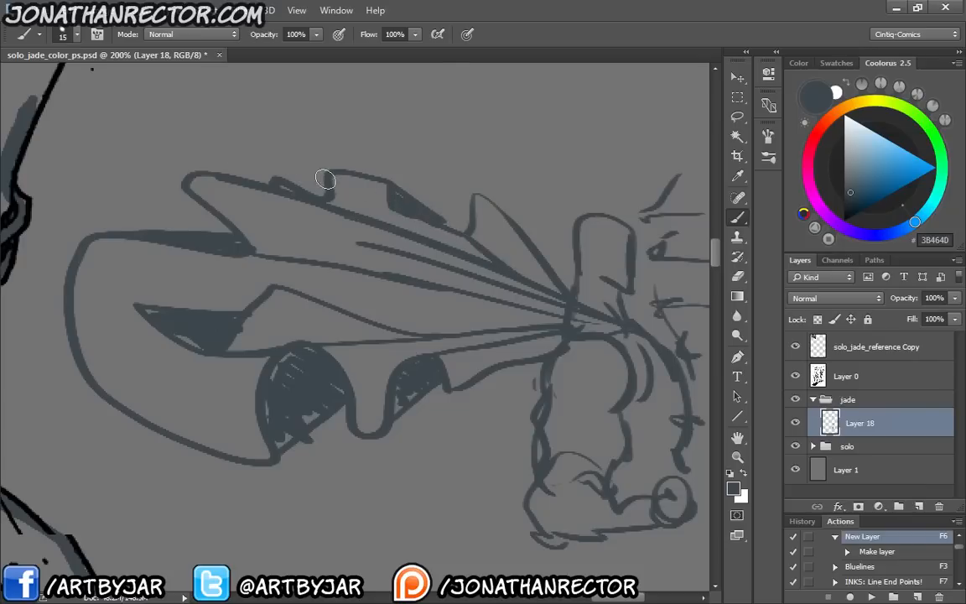
pyautogui.moveTo(329, 182); pyautogui.dragTo(411, 234)
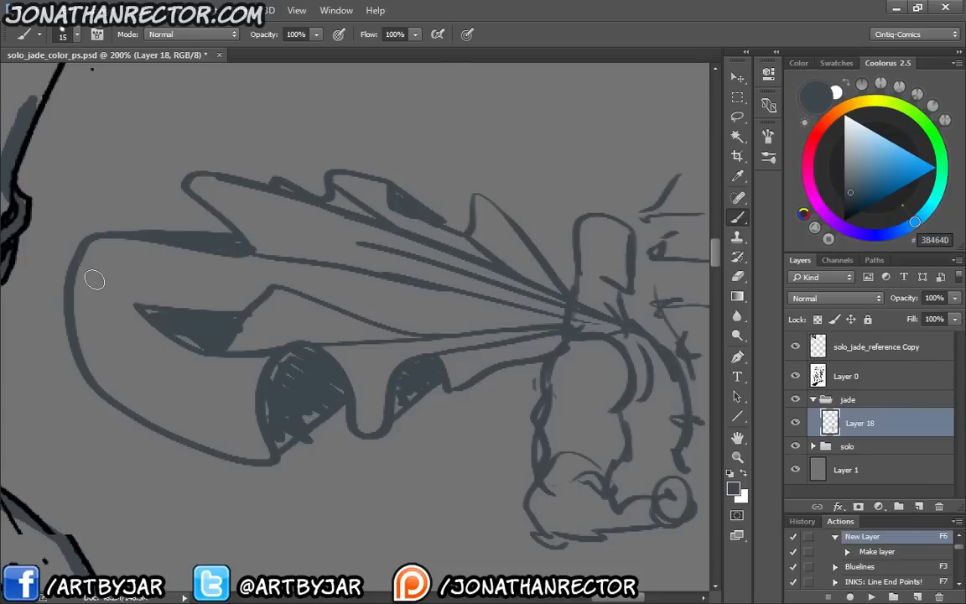
pyautogui.hotkey('ctrl', '-')
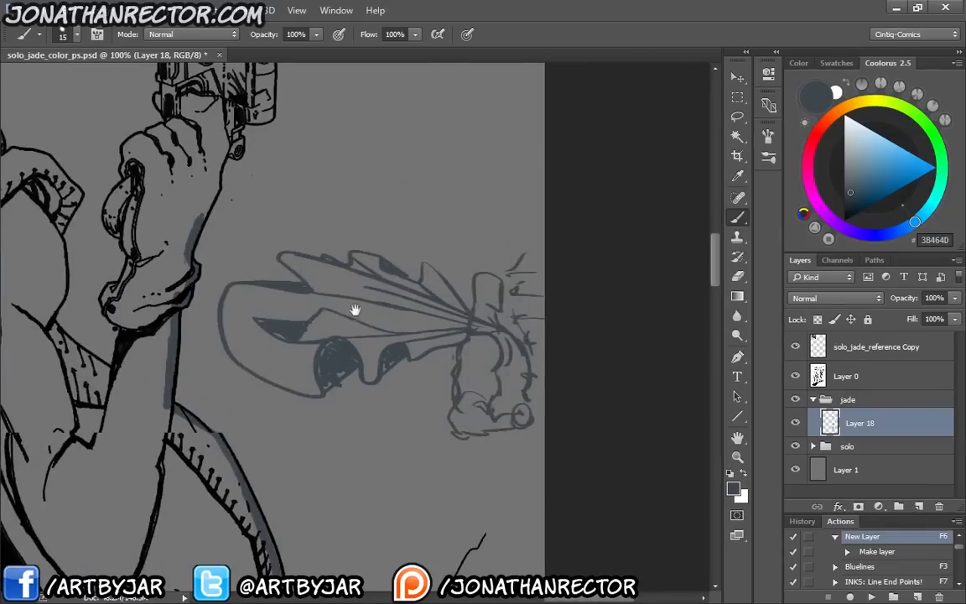
pyautogui.moveTo(355, 310); pyautogui.dragTo(387, 282)
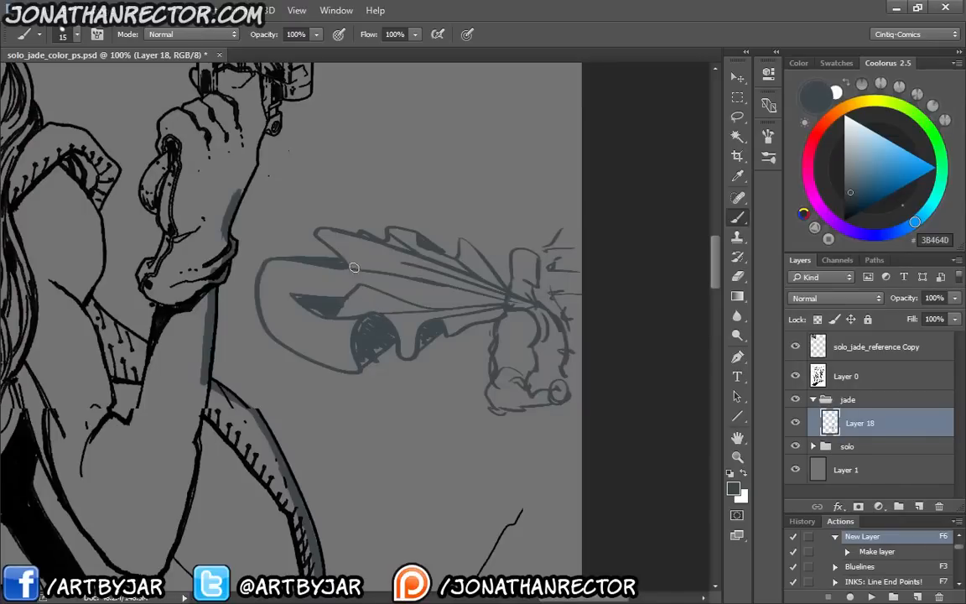
# Lasso the whole figure and cape sketch beside the forearm, delete it and clear the selection
pyautogui.press('l')
pyautogui.moveTo(588, 183)
pyautogui.mouseDown()
pyautogui.moveTo(254, 242)
pyautogui.moveTo(536, 428)
pyautogui.mouseUp()
pyautogui.press('Delete')
pyautogui.hotkey('ctrl', 'd')
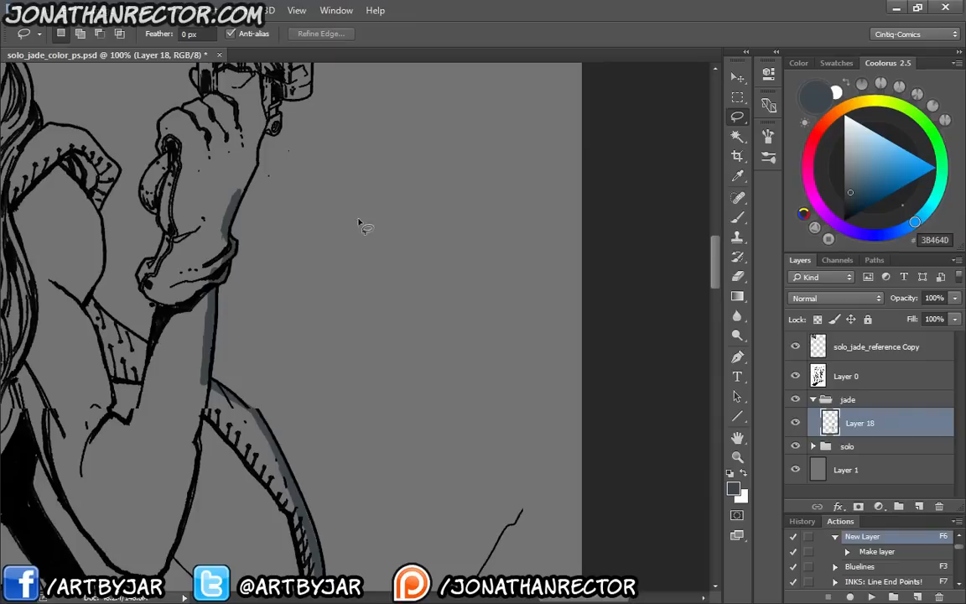
# Paint the base colour with the Brush from the wrist up the outer edge of the gun hand to the grip
pyautogui.moveTo(321, 353); pyautogui.dragTo(421, 385)
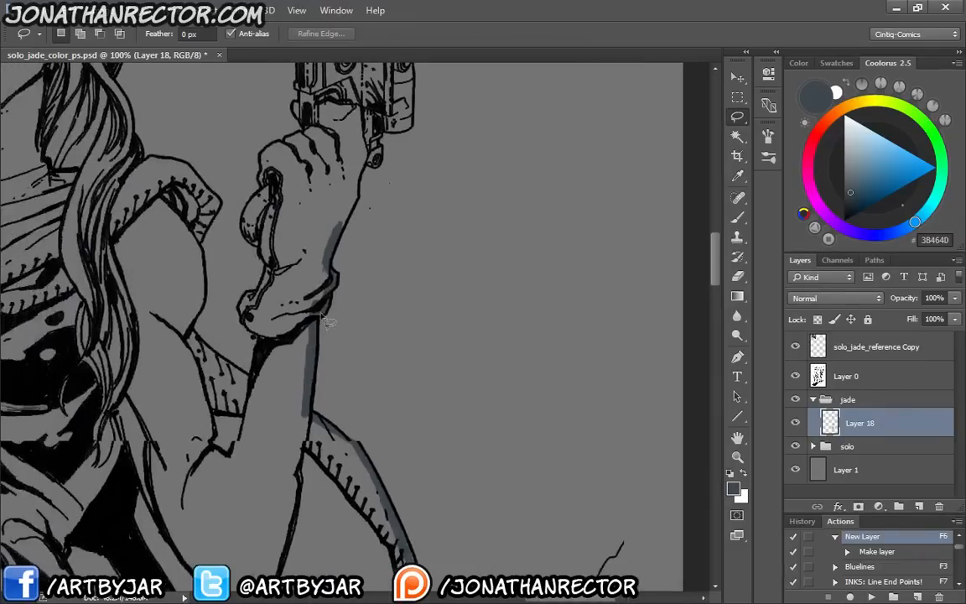
pyautogui.press('b')
pyautogui.hotkey('ctrl', '+')
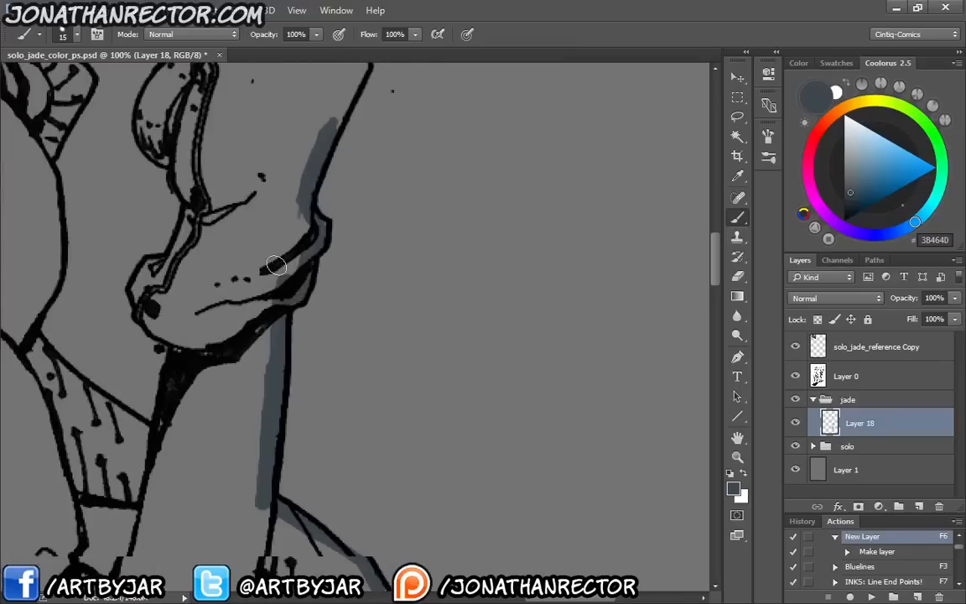
pyautogui.moveTo(296, 258); pyautogui.dragTo(370, 466)
pyautogui.moveTo(408, 341); pyautogui.dragTo(433, 285)
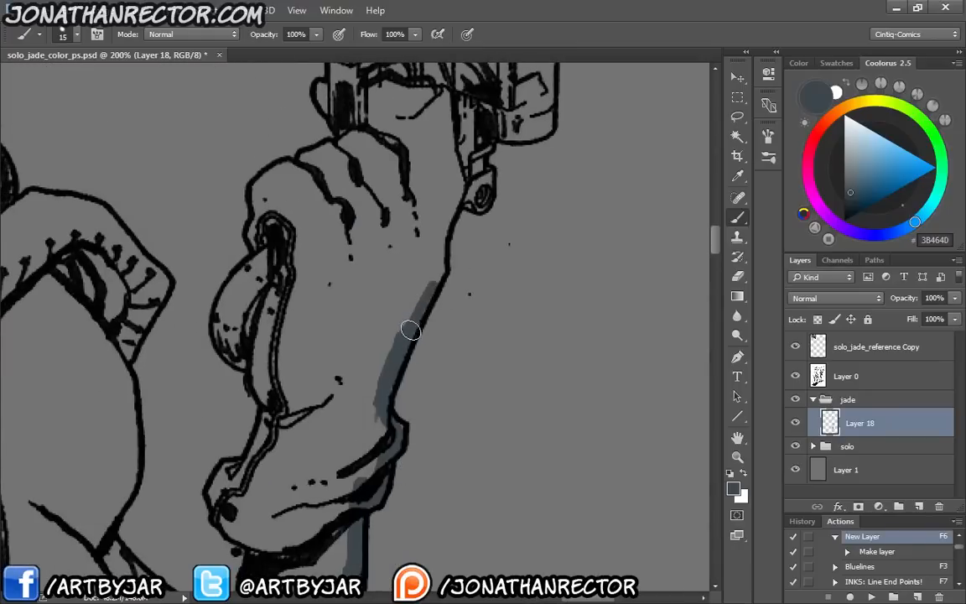
pyautogui.moveTo(411, 328)
pyautogui.mouseDown()
pyautogui.moveTo(442, 238)
pyautogui.moveTo(441, 261)
pyautogui.moveTo(454, 199)
pyautogui.moveTo(447, 223)
pyautogui.moveTo(464, 201)
pyautogui.mouseUp()
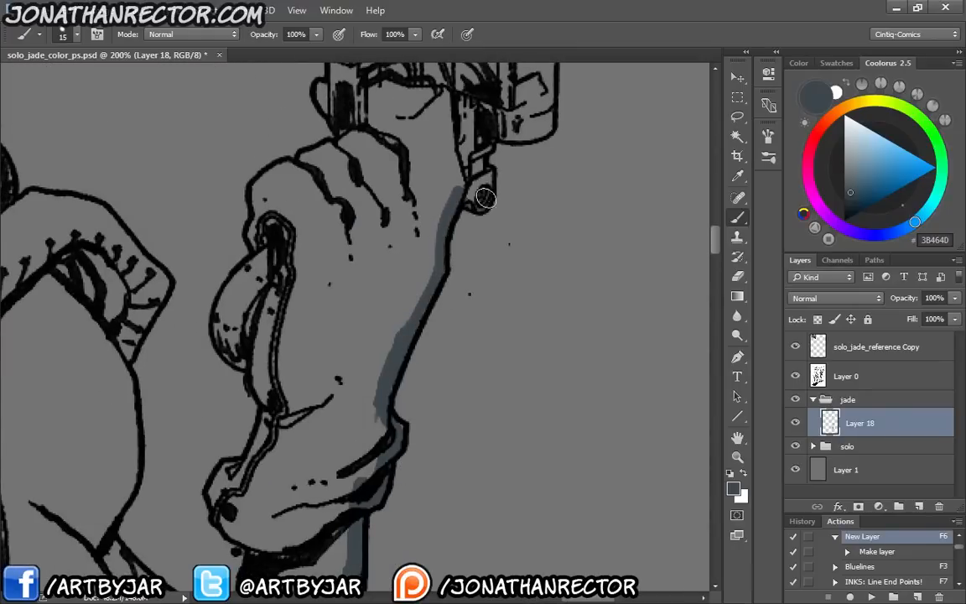
# Paint the base colour along the gun's side cylinder, up over its barrel and muzzle section, and along the body's upper edge
pyautogui.moveTo(436, 126)
pyautogui.mouseDown()
pyautogui.moveTo(446, 264)
pyautogui.moveTo(488, 252)
pyautogui.moveTo(492, 197)
pyautogui.mouseUp()
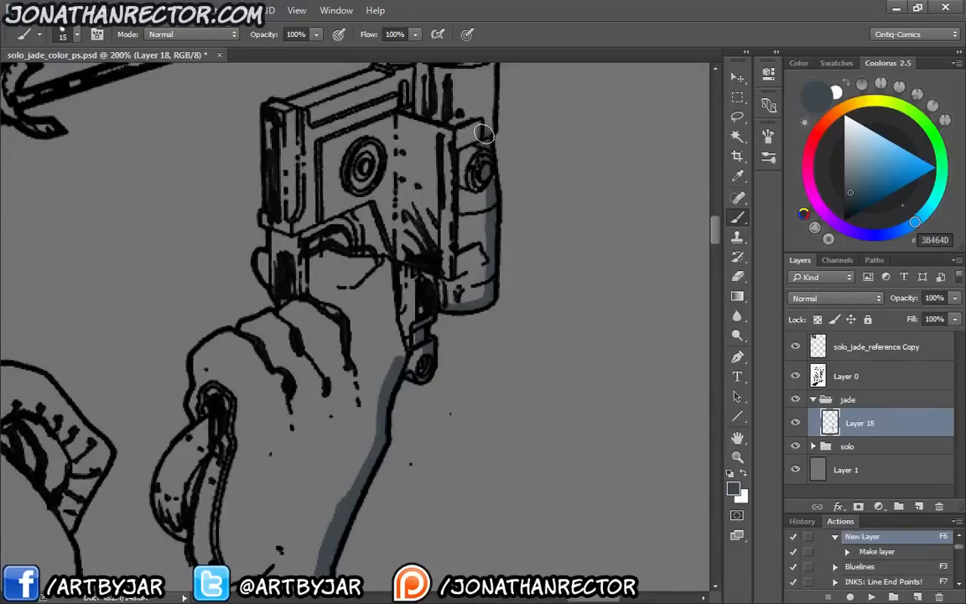
pyautogui.scroll(5, 483, 274)
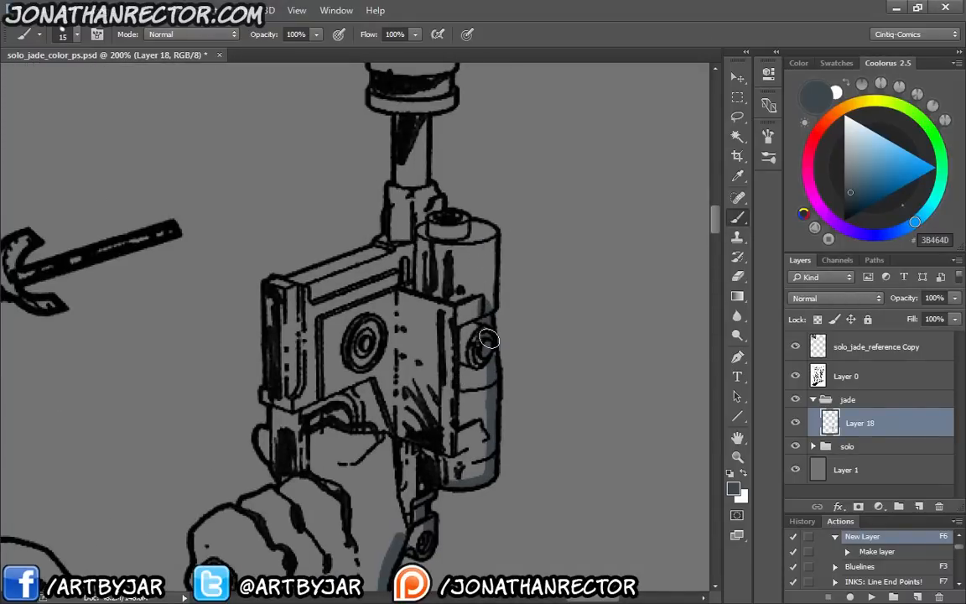
pyautogui.moveTo(442, 315)
pyautogui.mouseDown()
pyautogui.moveTo(441, 220)
pyautogui.moveTo(458, 227)
pyautogui.moveTo(422, 172)
pyautogui.mouseUp()
pyautogui.scroll(4, 421, 171)
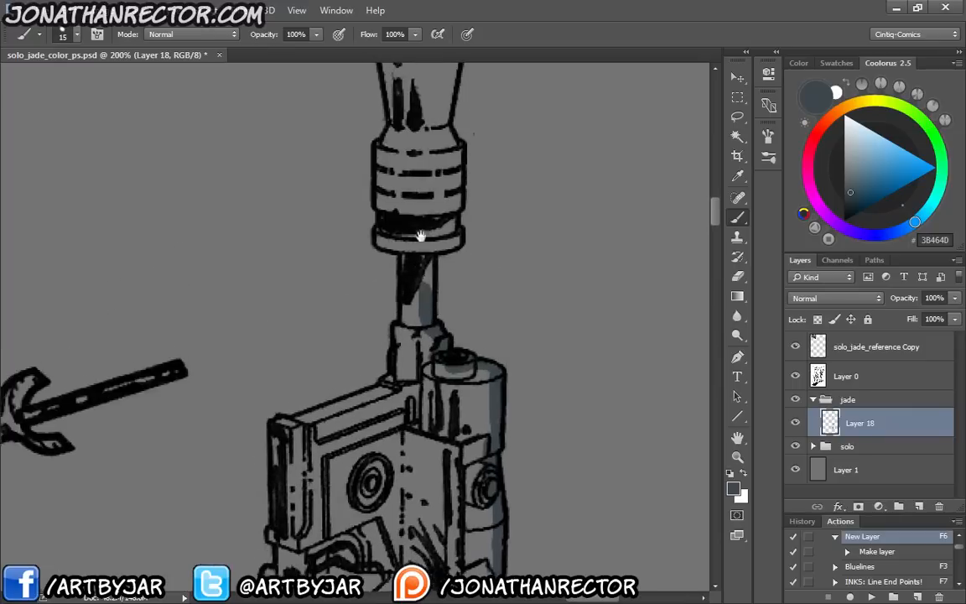
pyautogui.moveTo(416, 231)
pyautogui.mouseDown()
pyautogui.moveTo(430, 249)
pyautogui.moveTo(454, 239)
pyautogui.moveTo(456, 174)
pyautogui.moveTo(399, 105)
pyautogui.moveTo(461, 287)
pyautogui.moveTo(466, 254)
pyautogui.moveTo(453, 197)
pyautogui.moveTo(420, 198)
pyautogui.moveTo(457, 194)
pyautogui.moveTo(411, 199)
pyautogui.moveTo(425, 197)
pyautogui.moveTo(405, 252)
pyautogui.moveTo(399, 211)
pyautogui.moveTo(407, 283)
pyautogui.moveTo(401, 399)
pyautogui.moveTo(424, 457)
pyautogui.moveTo(440, 291)
pyautogui.moveTo(457, 335)
pyautogui.moveTo(445, 406)
pyautogui.moveTo(551, 327)
pyautogui.moveTo(466, 358)
pyautogui.mouseUp()
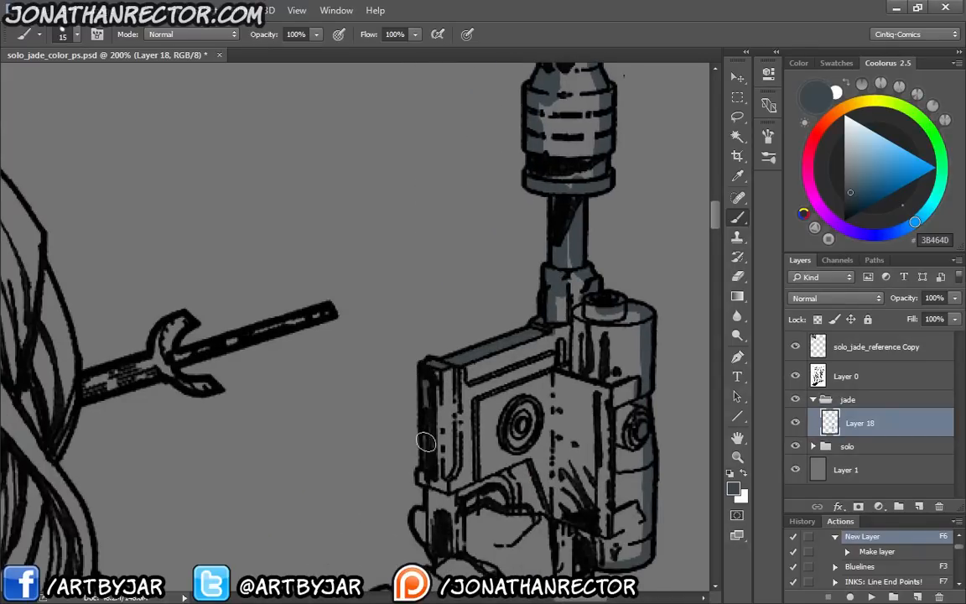
# Paint the base colour down the inner edge of the gun body and grip to the gun hand's knuckles
pyautogui.moveTo(382, 441); pyautogui.dragTo(374, 289)
pyautogui.moveTo(416, 316)
pyautogui.mouseDown()
pyautogui.moveTo(416, 384)
pyautogui.moveTo(439, 395)
pyautogui.moveTo(415, 432)
pyautogui.mouseUp()
pyautogui.moveTo(427, 394)
pyautogui.mouseDown()
pyautogui.moveTo(495, 338)
pyautogui.moveTo(485, 372)
pyautogui.moveTo(429, 388)
pyautogui.moveTo(411, 411)
pyautogui.moveTo(409, 444)
pyautogui.mouseUp()
pyautogui.moveTo(415, 484)
pyautogui.mouseDown()
pyautogui.moveTo(434, 320)
pyautogui.moveTo(424, 319)
pyautogui.moveTo(409, 345)
pyautogui.moveTo(424, 411)
pyautogui.moveTo(444, 442)
pyautogui.moveTo(421, 525)
pyautogui.mouseUp()
pyautogui.moveTo(439, 445); pyautogui.dragTo(496, 292)
# Paint the base colour along the gun hand's inner edge, around the glove cuff and along the cape strip behind the arm
pyautogui.moveTo(479, 368)
pyautogui.mouseDown()
pyautogui.moveTo(452, 384)
pyautogui.moveTo(493, 442)
pyautogui.mouseUp()
pyautogui.moveTo(396, 460); pyautogui.dragTo(380, 326)
pyautogui.moveTo(458, 395); pyautogui.dragTo(364, 335)
pyautogui.moveTo(349, 326); pyautogui.dragTo(320, 289)
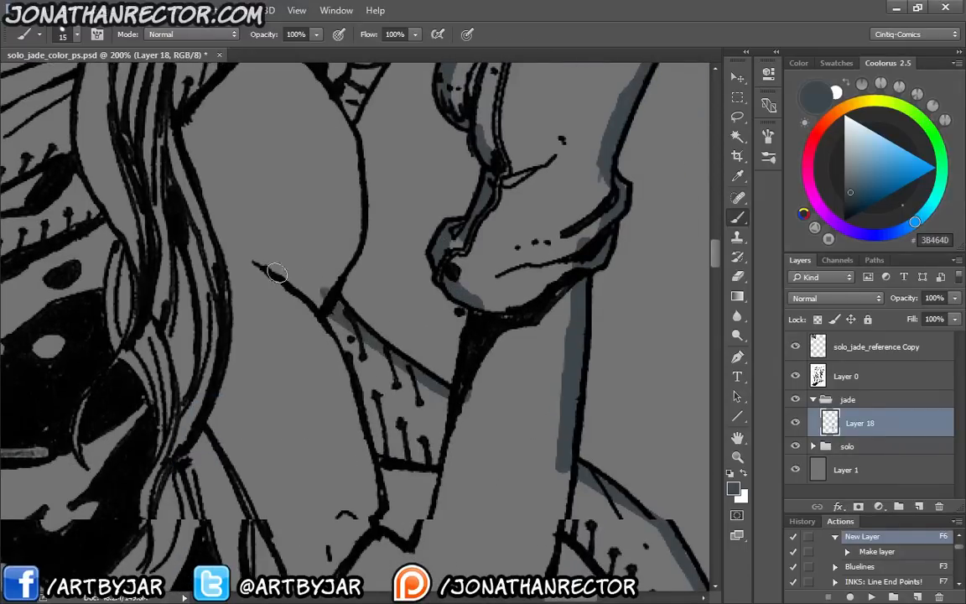
# Paint the base colour up the outer edge of the raised upper arm and over the fringed shoulder to the hair
pyautogui.moveTo(298, 382); pyautogui.dragTo(165, 133)
pyautogui.moveTo(248, 310); pyautogui.dragTo(441, 565)
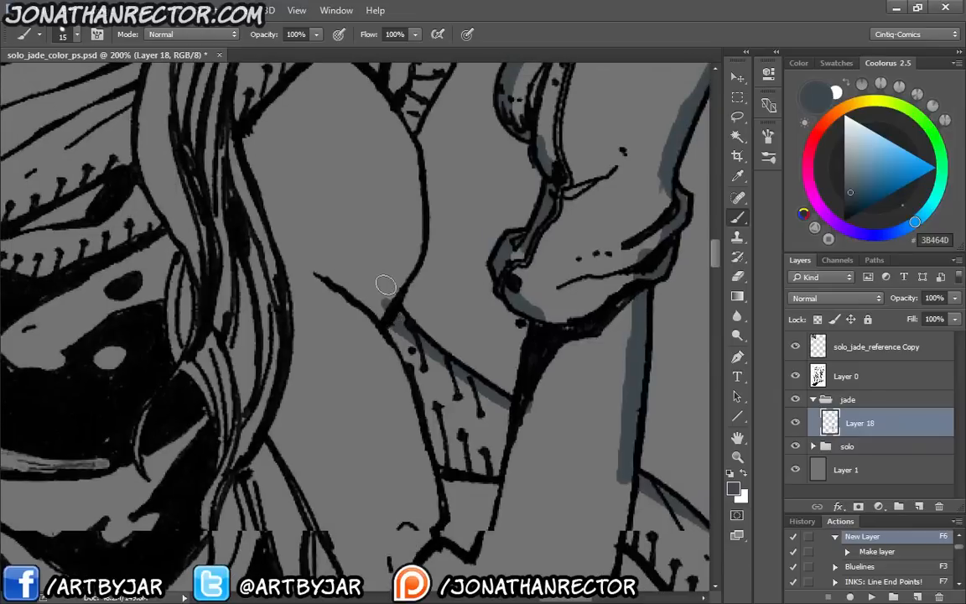
pyautogui.moveTo(363, 383); pyautogui.dragTo(374, 549)
pyautogui.moveTo(401, 473)
pyautogui.mouseDown()
pyautogui.moveTo(425, 411)
pyautogui.moveTo(419, 310)
pyautogui.moveTo(459, 224)
pyautogui.moveTo(417, 177)
pyautogui.mouseUp()
pyautogui.moveTo(319, 200); pyautogui.dragTo(382, 409)
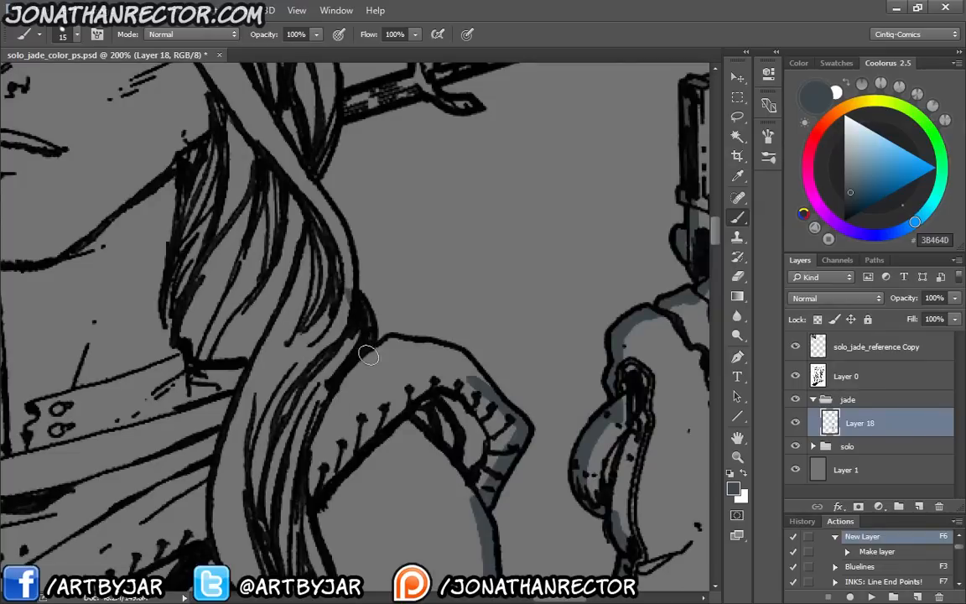
pyautogui.moveTo(368, 358)
pyautogui.mouseDown()
pyautogui.moveTo(384, 347)
pyautogui.moveTo(447, 354)
pyautogui.mouseUp()
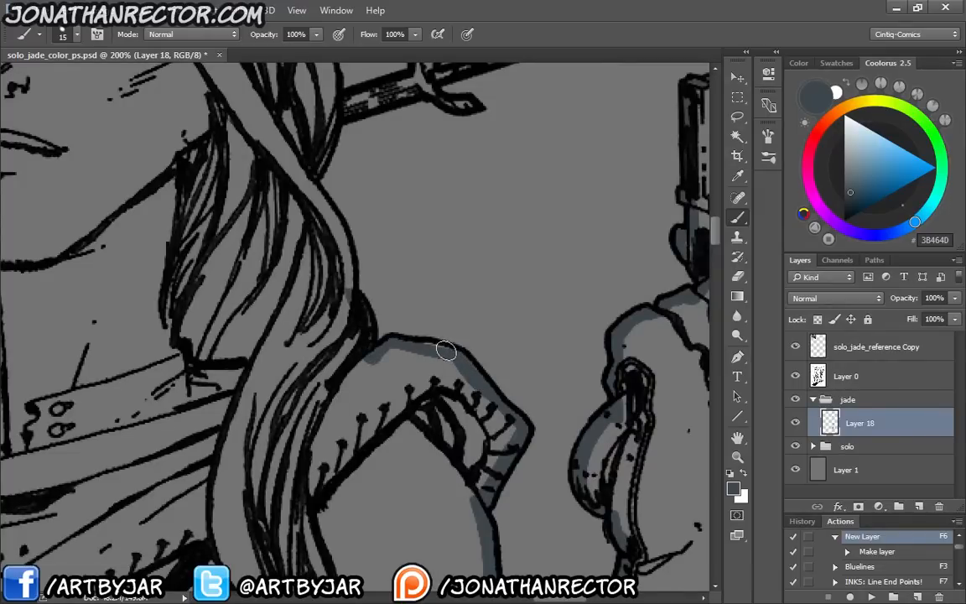
# Paint the base colour up the long hair lock above the shoulder and along the hair's outer edge beside the face
pyautogui.moveTo(320, 262); pyautogui.dragTo(362, 400)
pyautogui.moveTo(399, 444)
pyautogui.mouseDown()
pyautogui.moveTo(378, 356)
pyautogui.moveTo(356, 320)
pyautogui.mouseUp()
pyautogui.moveTo(374, 376); pyautogui.dragTo(412, 454)
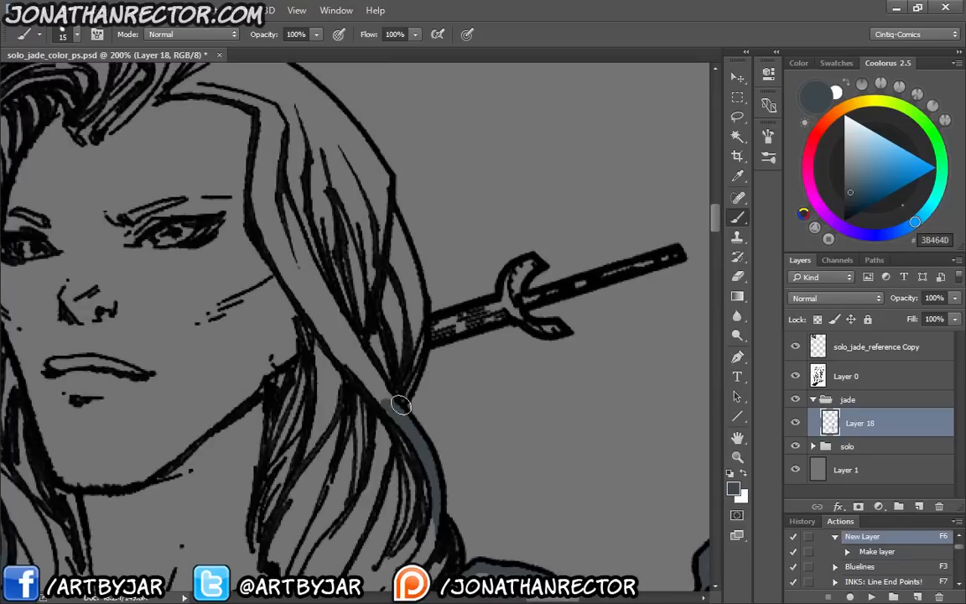
pyautogui.moveTo(417, 332); pyautogui.dragTo(387, 207)
pyautogui.moveTo(247, 109); pyautogui.dragTo(304, 310)
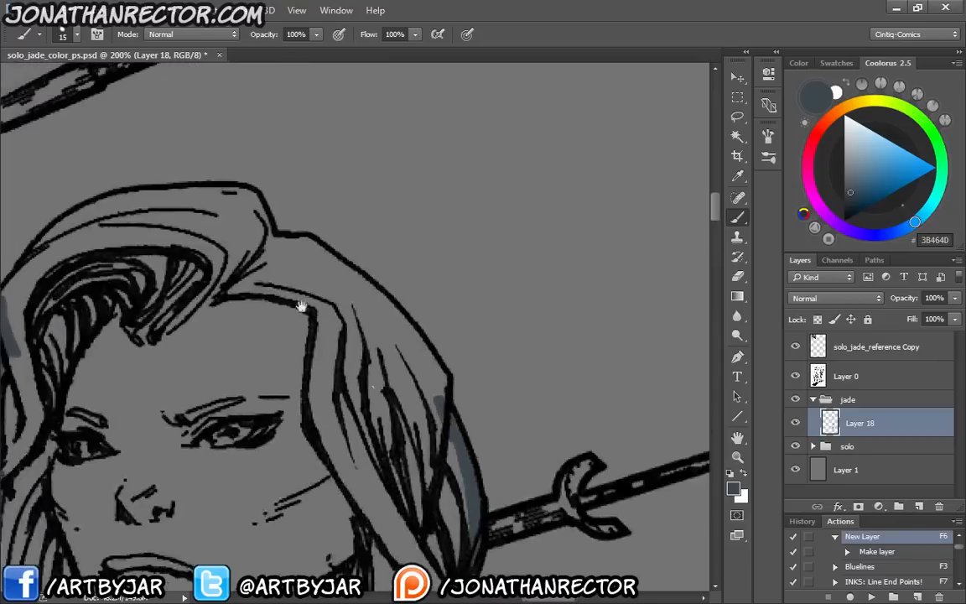
# Paint the base colour around the upper hair edge and over the crown to close the head outline
pyautogui.moveTo(275, 243)
pyautogui.mouseDown()
pyautogui.moveTo(303, 244)
pyautogui.moveTo(326, 258)
pyautogui.moveTo(443, 386)
pyautogui.mouseUp()
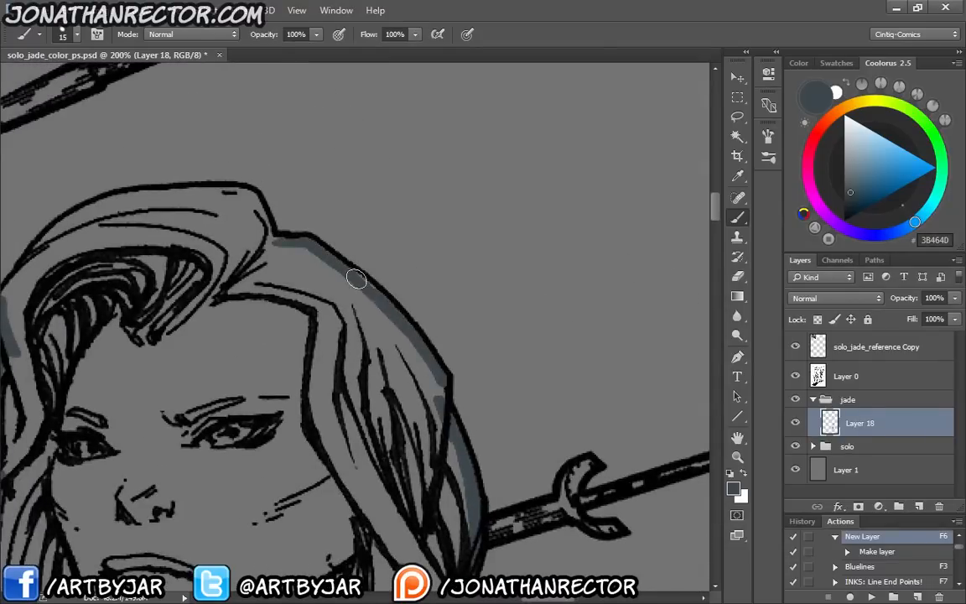
pyautogui.moveTo(355, 278)
pyautogui.mouseDown()
pyautogui.moveTo(398, 318)
pyautogui.moveTo(437, 403)
pyautogui.mouseUp()
pyautogui.moveTo(227, 324); pyautogui.dragTo(470, 337)
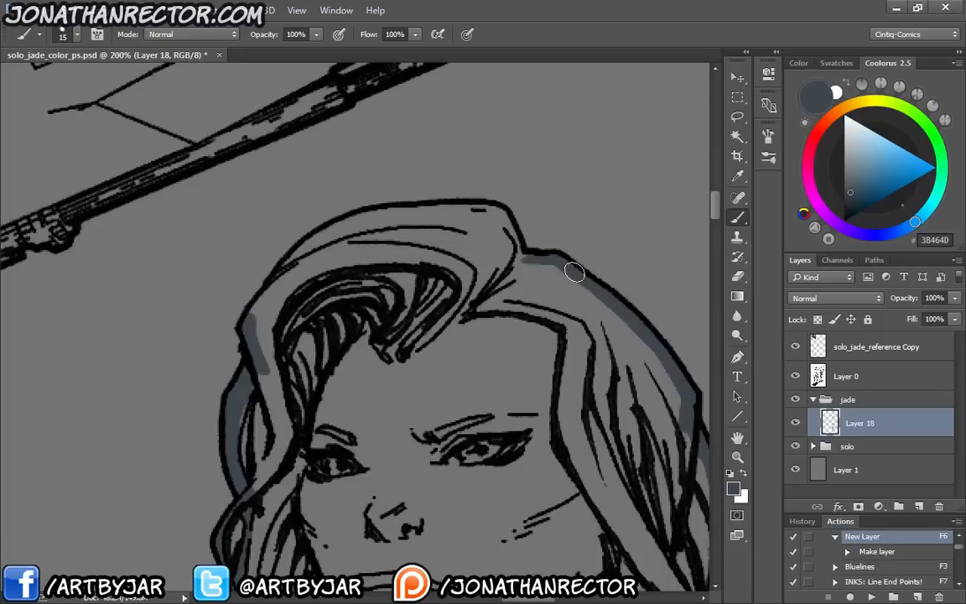
pyautogui.moveTo(514, 249)
pyautogui.mouseDown()
pyautogui.moveTo(493, 210)
pyautogui.moveTo(457, 209)
pyautogui.moveTo(338, 229)
pyautogui.moveTo(257, 311)
pyautogui.moveTo(311, 242)
pyautogui.moveTo(365, 216)
pyautogui.moveTo(441, 211)
pyautogui.mouseUp()
# Examine the painted outline around the whole figure for gaps, hiding the line art on Layer 0 and restoring it
pyautogui.hotkey('ctrl', '-')
pyautogui.hotkey('ctrl', '-')
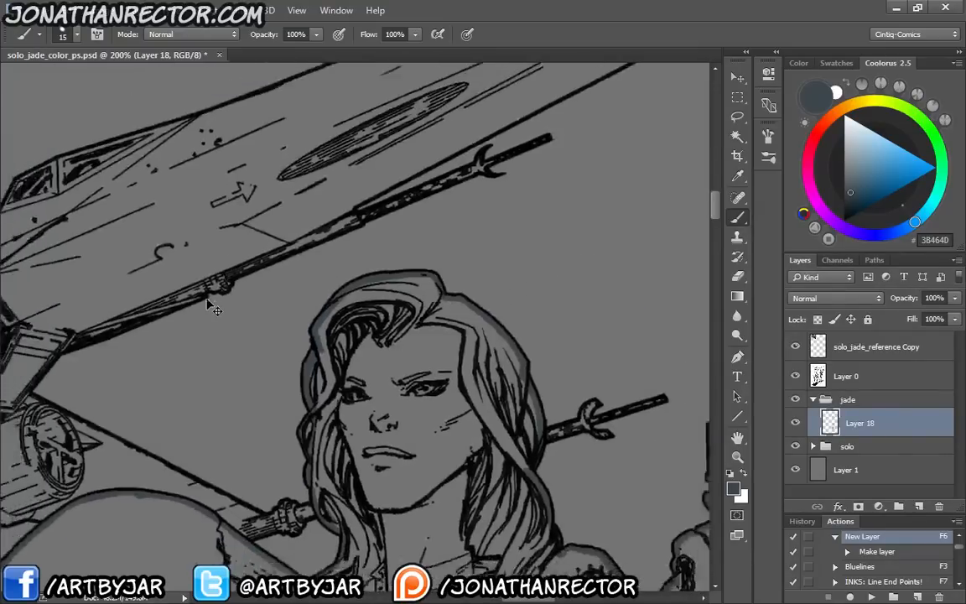
pyautogui.moveTo(317, 328); pyautogui.dragTo(337, 159)
pyautogui.moveTo(304, 317); pyautogui.dragTo(295, 149)
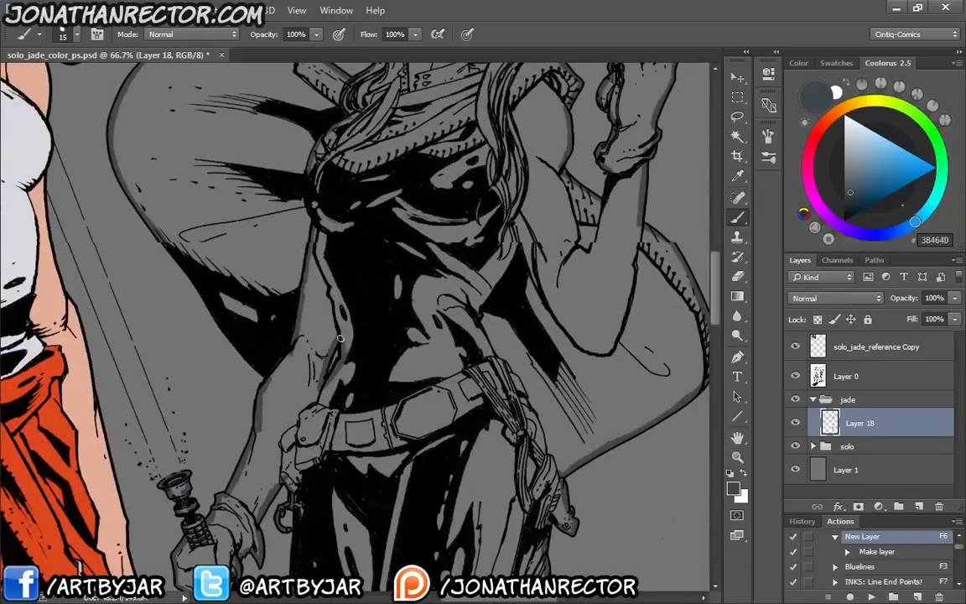
pyautogui.moveTo(296, 520); pyautogui.dragTo(294, 306)
pyautogui.moveTo(308, 344); pyautogui.dragTo(311, 222)
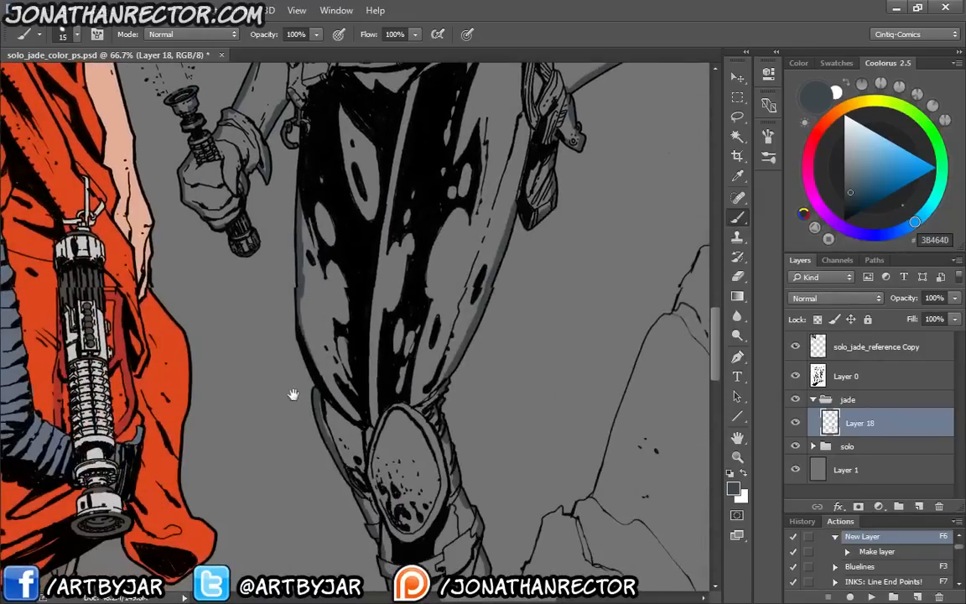
pyautogui.moveTo(294, 394); pyautogui.dragTo(356, 518)
pyautogui.moveTo(294, 209); pyautogui.dragTo(329, 431)
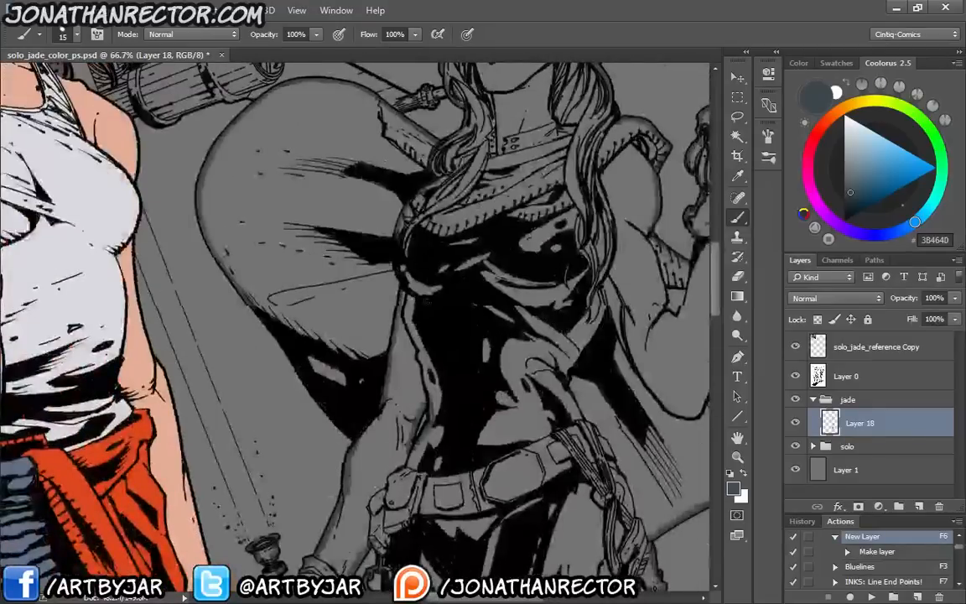
pyautogui.click(795, 376)
pyautogui.scroll(-2, 357, 240)
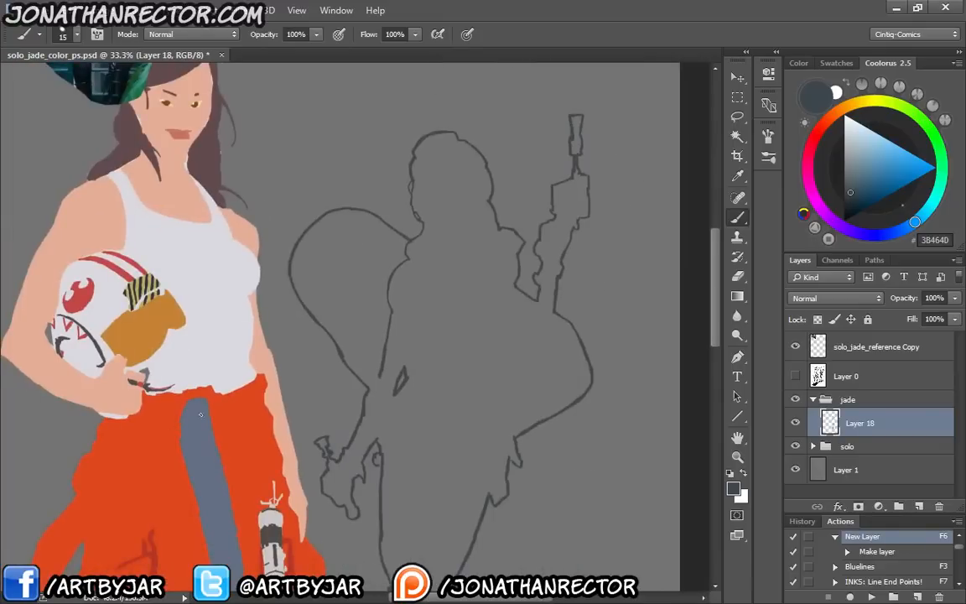
pyautogui.moveTo(201, 414); pyautogui.dragTo(198, 282)
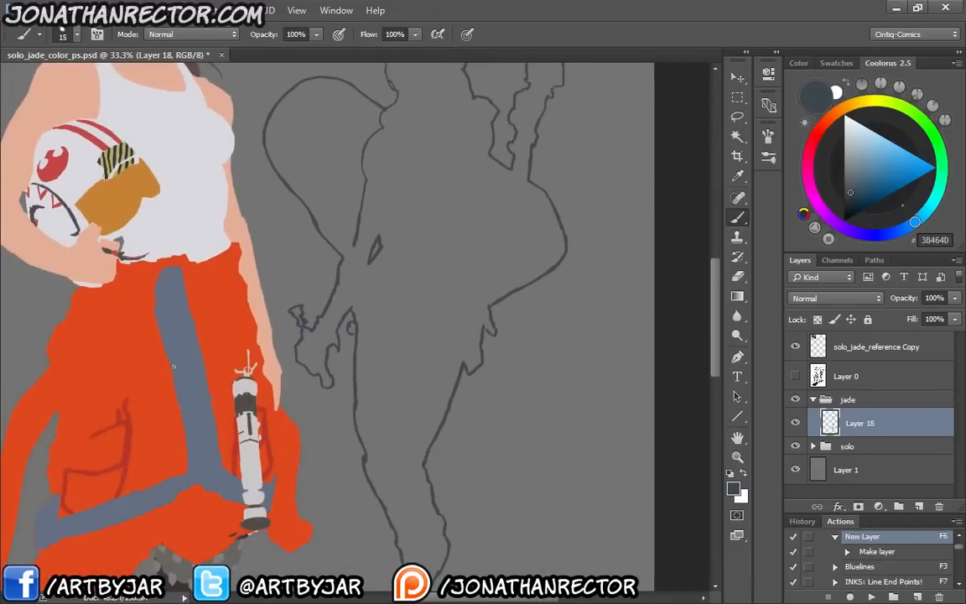
pyautogui.moveTo(320, 268); pyautogui.dragTo(332, 295)
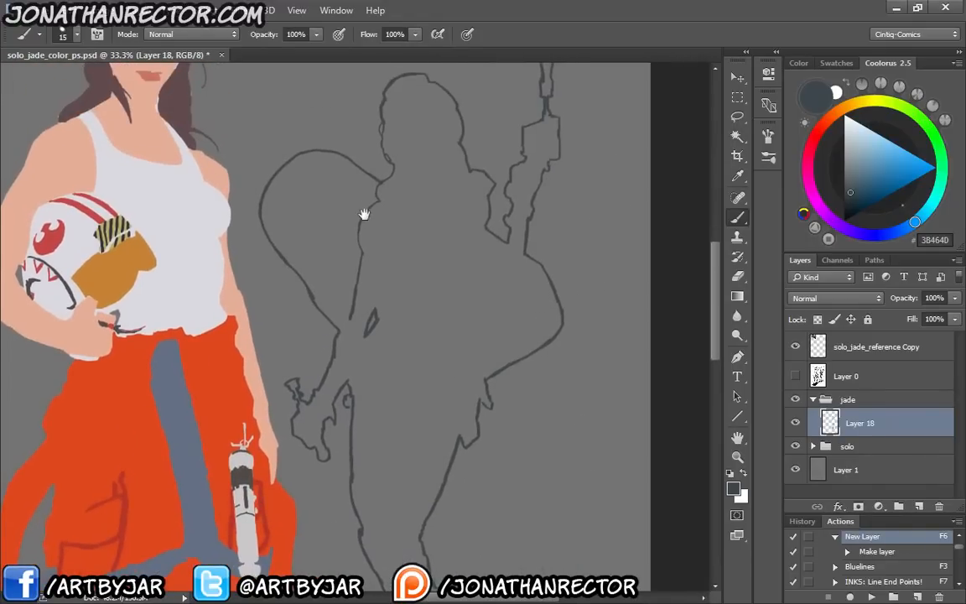
pyautogui.moveTo(364, 213); pyautogui.dragTo(362, 267)
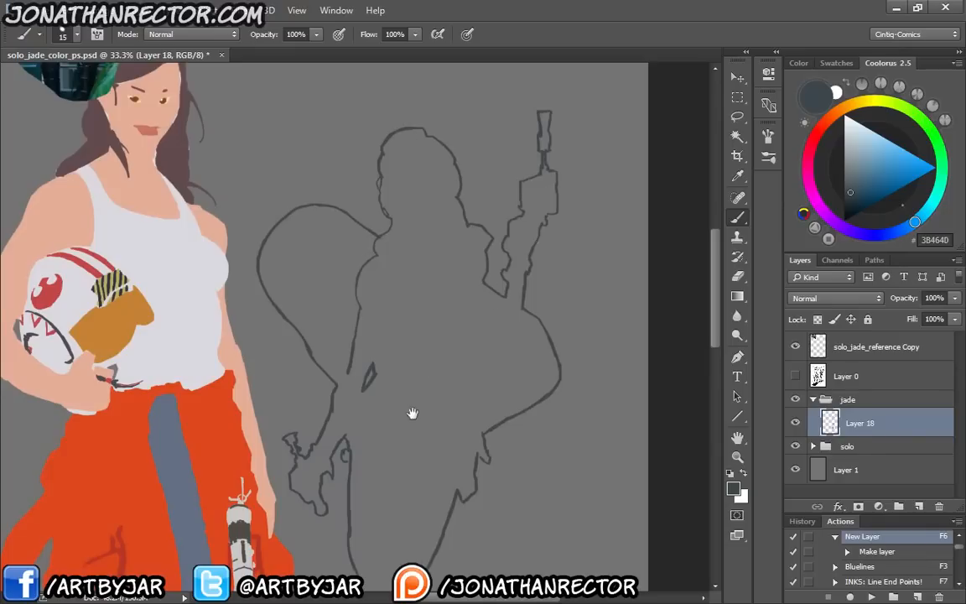
pyautogui.moveTo(412, 412); pyautogui.dragTo(460, 270)
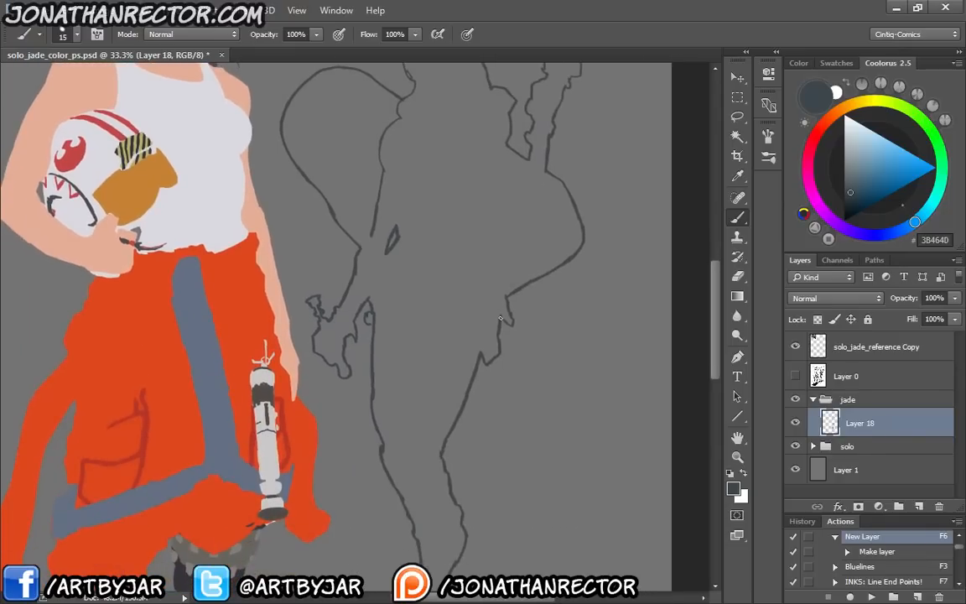
pyautogui.moveTo(435, 305); pyautogui.dragTo(440, 337)
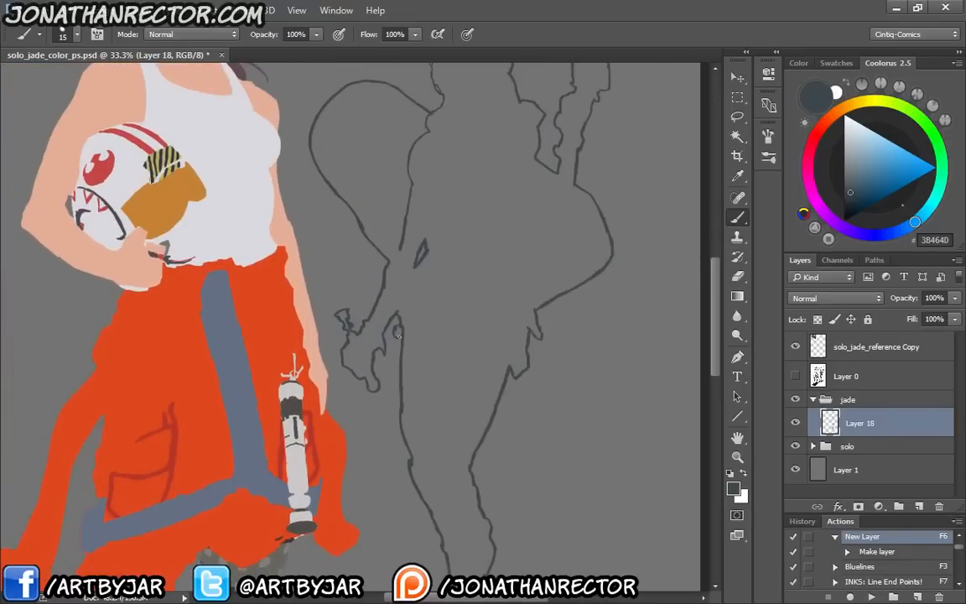
pyautogui.click(794, 379)
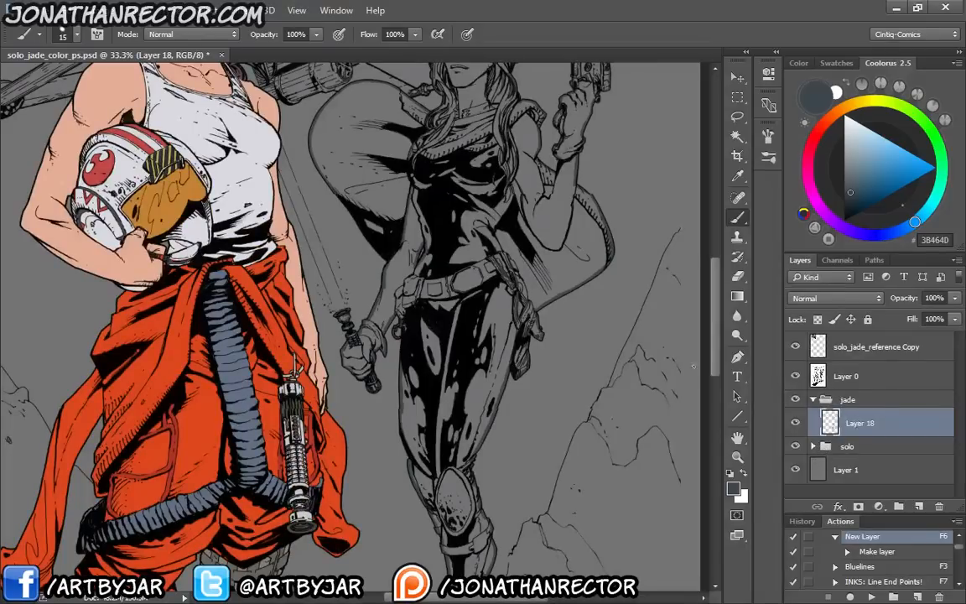
# Turn off Sample All Layers for the Magic Wand, try selecting the figure's interior, and clear the selection
pyautogui.click(796, 427)
pyautogui.press('w')
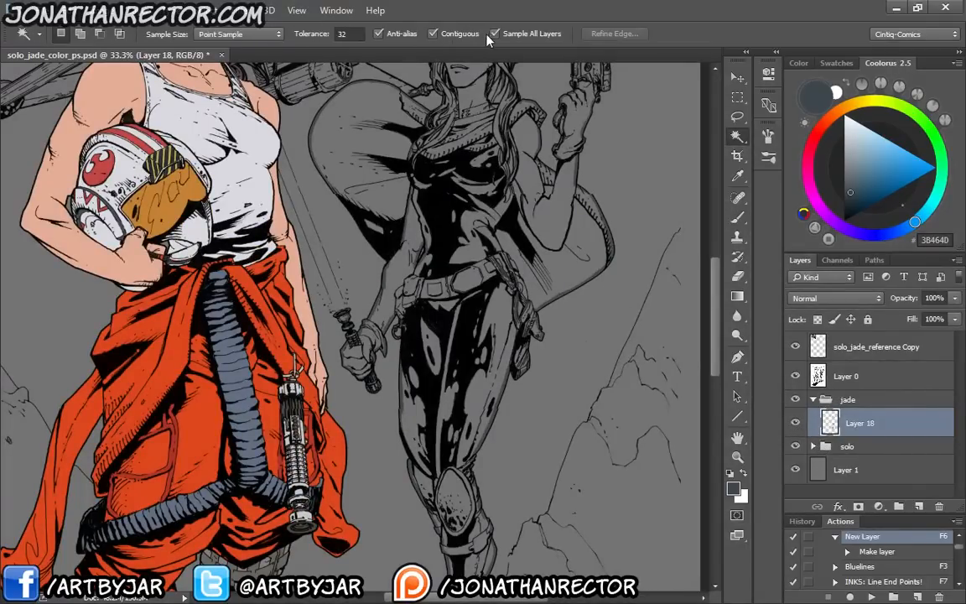
pyautogui.click(495, 34)
pyautogui.click(423, 205)
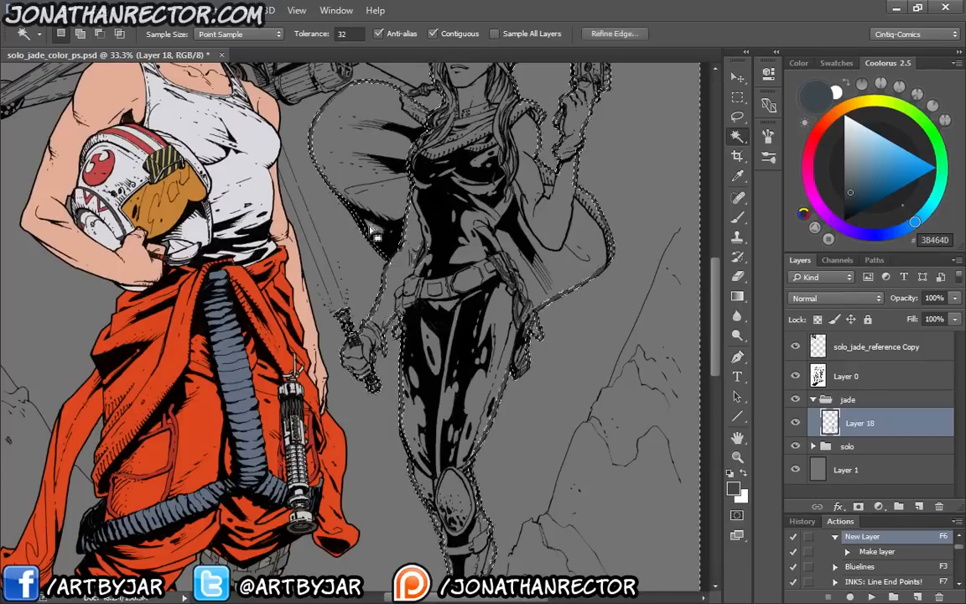
pyautogui.moveTo(309, 304); pyautogui.dragTo(304, 452)
pyautogui.hotkey('ctrl', '+')
pyautogui.hotkey('ctrl', '+')
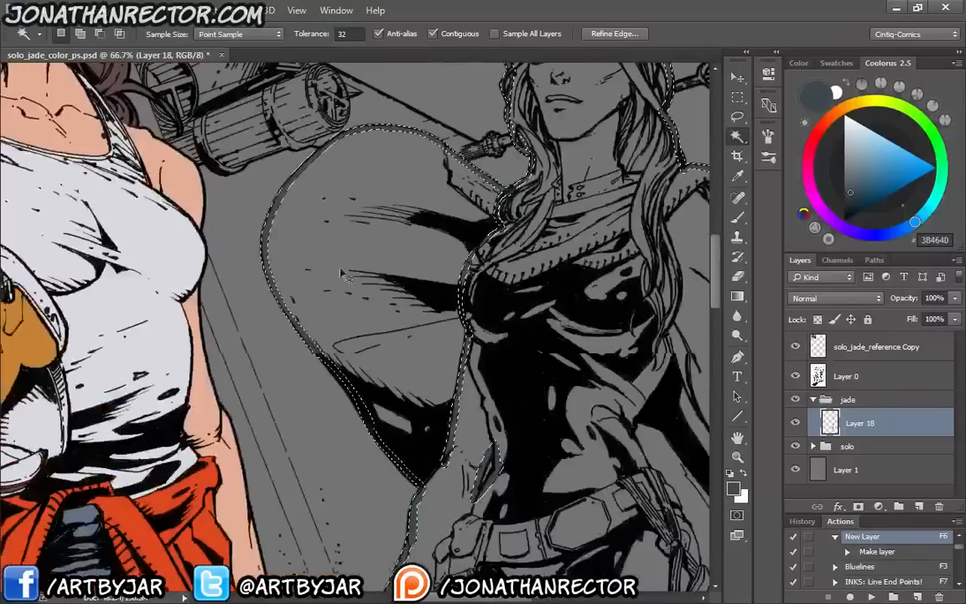
pyautogui.moveTo(432, 180); pyautogui.dragTo(339, 356)
pyautogui.hotkey('ctrl', '+')
pyautogui.hotkey('ctrl', '+')
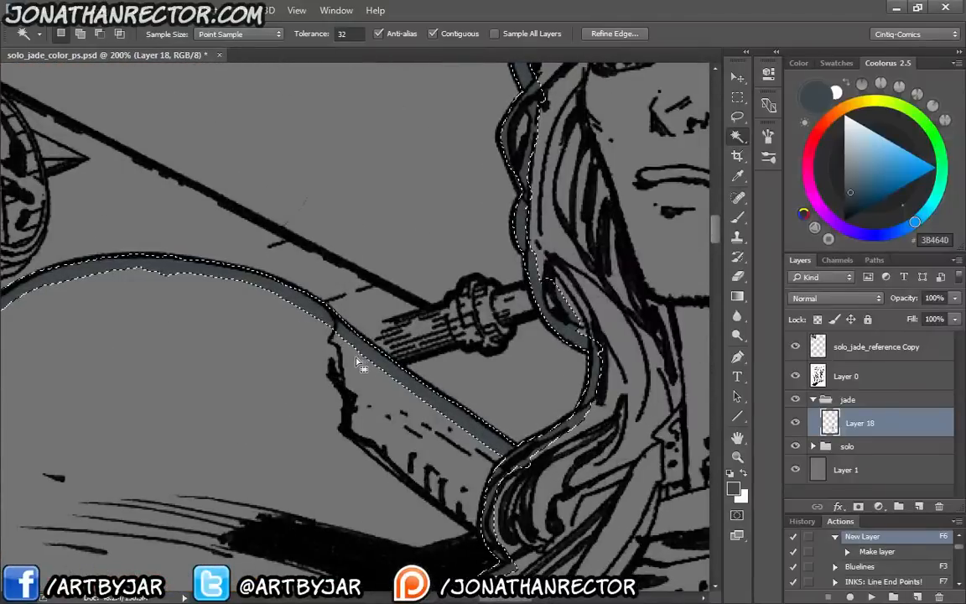
pyautogui.hotkey('ctrl', 'd')
# Hide the line art and inspect the outline up close for gaps along the hair, shoulder, gun arm, cape and holster
pyautogui.click(795, 376)
pyautogui.press('b')
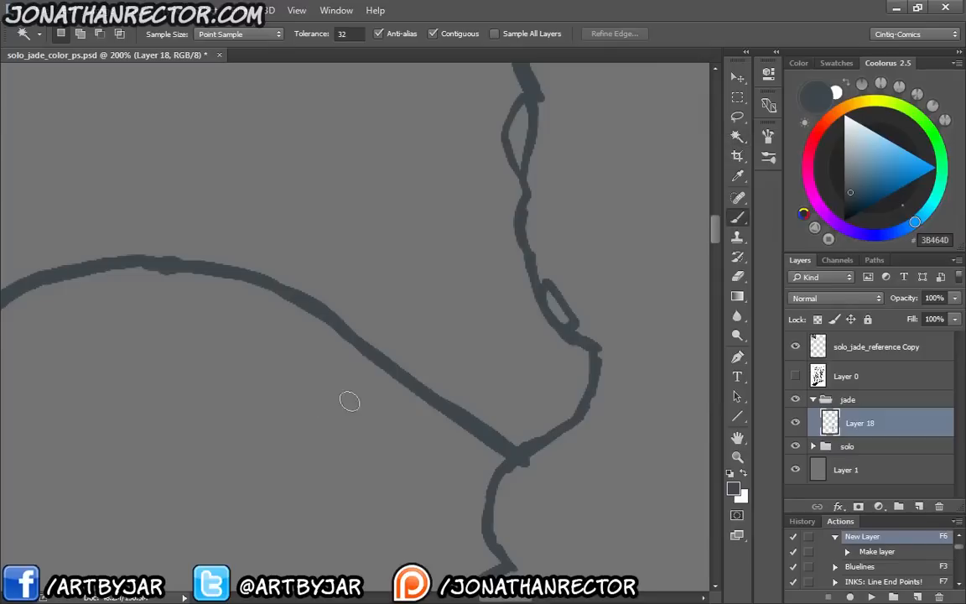
pyautogui.moveTo(543, 200); pyautogui.dragTo(490, 395)
pyautogui.moveTo(604, 218); pyautogui.dragTo(479, 378)
pyautogui.moveTo(623, 478); pyautogui.dragTo(414, 397)
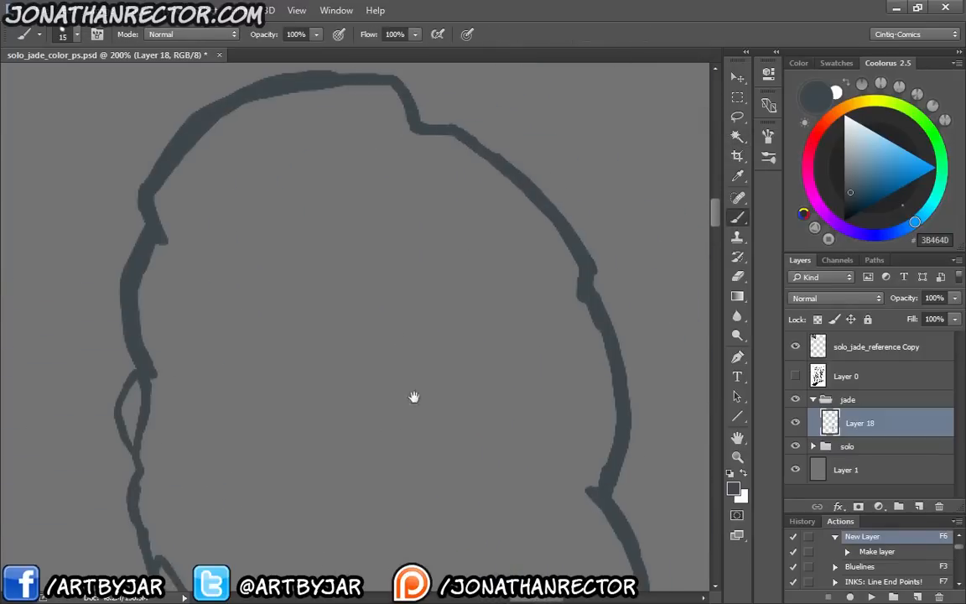
pyautogui.moveTo(519, 448); pyautogui.dragTo(461, 141)
pyautogui.moveTo(483, 453); pyautogui.dragTo(271, 162)
pyautogui.moveTo(392, 438); pyautogui.dragTo(233, 586)
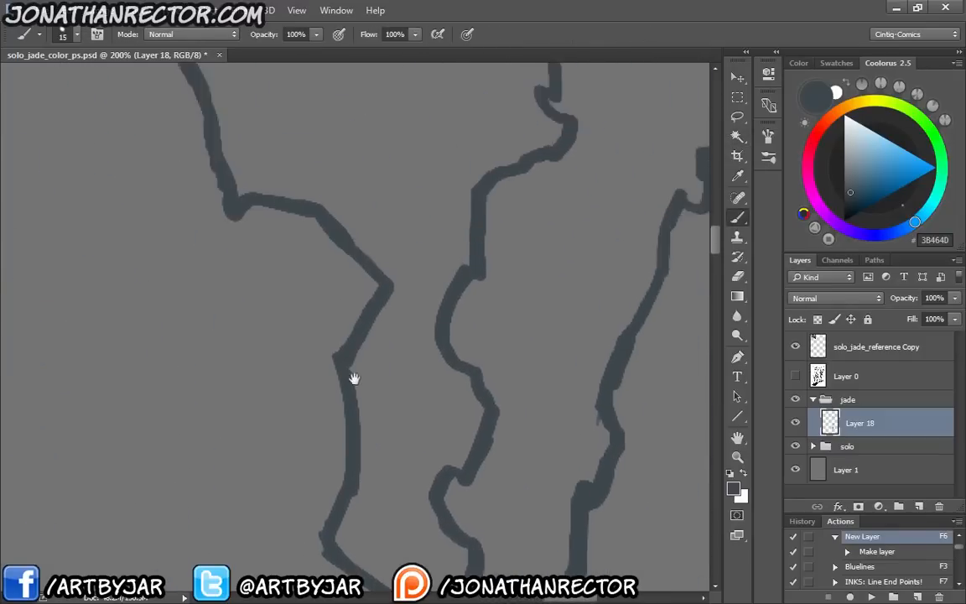
pyautogui.moveTo(406, 320); pyautogui.dragTo(318, 519)
pyautogui.moveTo(378, 375)
pyautogui.mouseDown()
pyautogui.moveTo(309, 520)
pyautogui.moveTo(297, 594)
pyautogui.moveTo(384, 498)
pyautogui.moveTo(405, 222)
pyautogui.mouseUp()
pyautogui.moveTo(407, 523); pyautogui.dragTo(463, 339)
pyautogui.moveTo(520, 221); pyautogui.dragTo(516, 292)
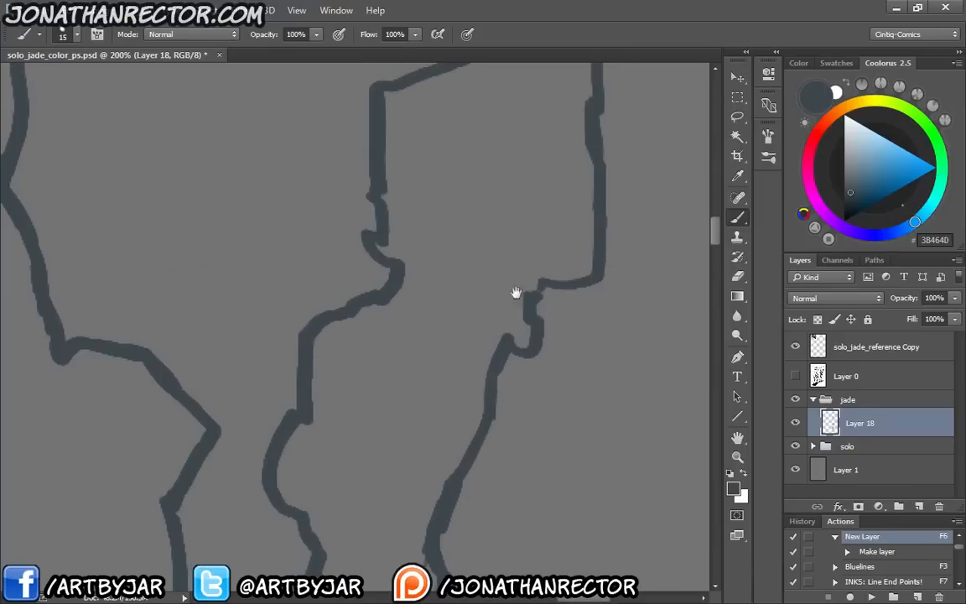
pyautogui.moveTo(352, 487); pyautogui.dragTo(415, 125)
pyautogui.moveTo(395, 549)
pyautogui.mouseDown()
pyautogui.moveTo(373, 390)
pyautogui.moveTo(271, 211)
pyautogui.moveTo(460, 250)
pyautogui.mouseUp()
pyautogui.moveTo(239, 449); pyautogui.dragTo(520, 134)
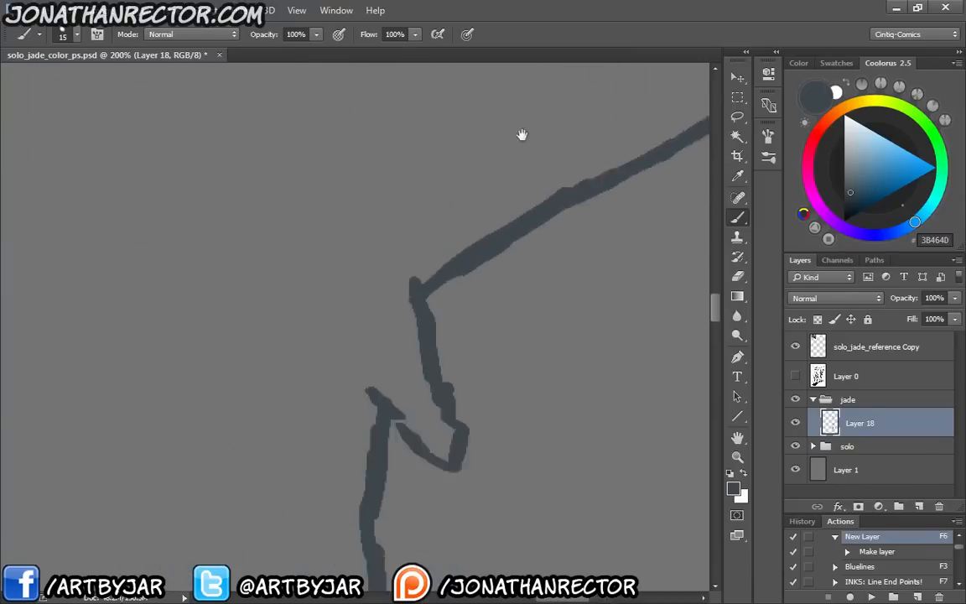
pyautogui.moveTo(323, 454); pyautogui.dragTo(370, 228)
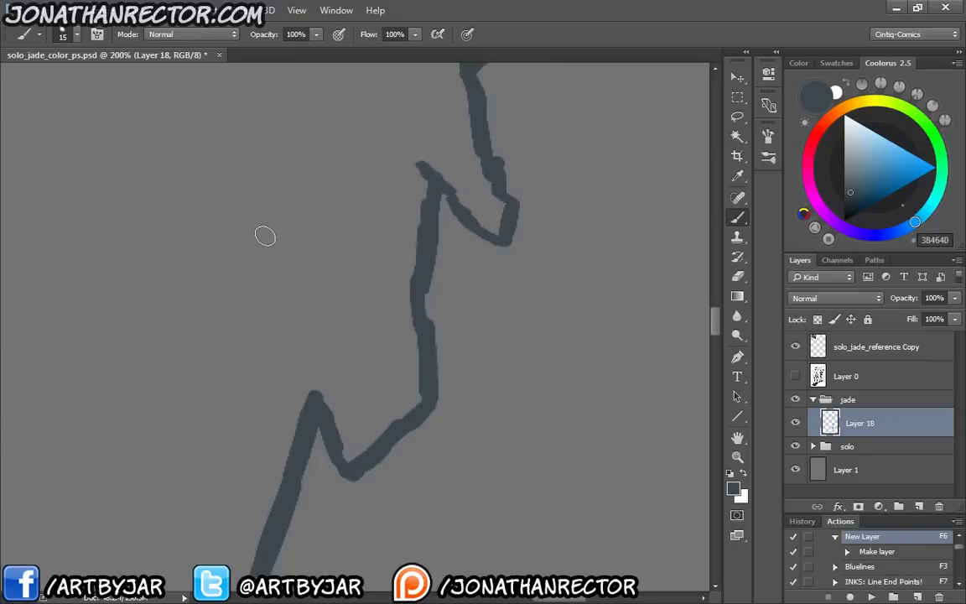
# Select the silhouette's interior and the gun's muzzle with the Magic Wand, and run Expand & Fill by 2 pixels with the base colour
pyautogui.press('w')
pyautogui.click(287, 263)
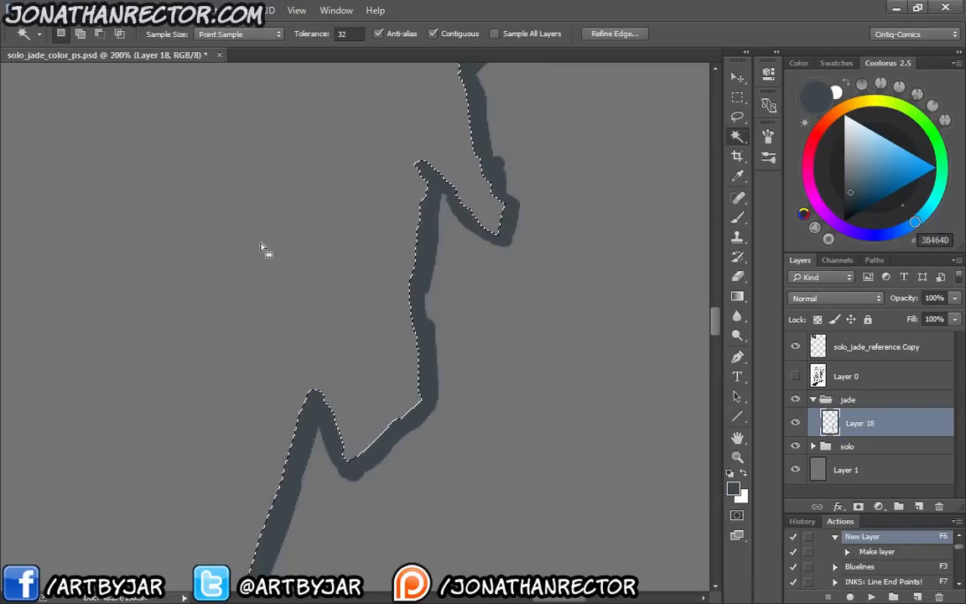
pyautogui.hotkey('ctrl', '-')
pyautogui.hotkey('ctrl', '-')
pyautogui.hotkey('ctrl', '-')
pyautogui.hotkey('ctrl', '-')
pyautogui.hotkey('ctrl', '-')
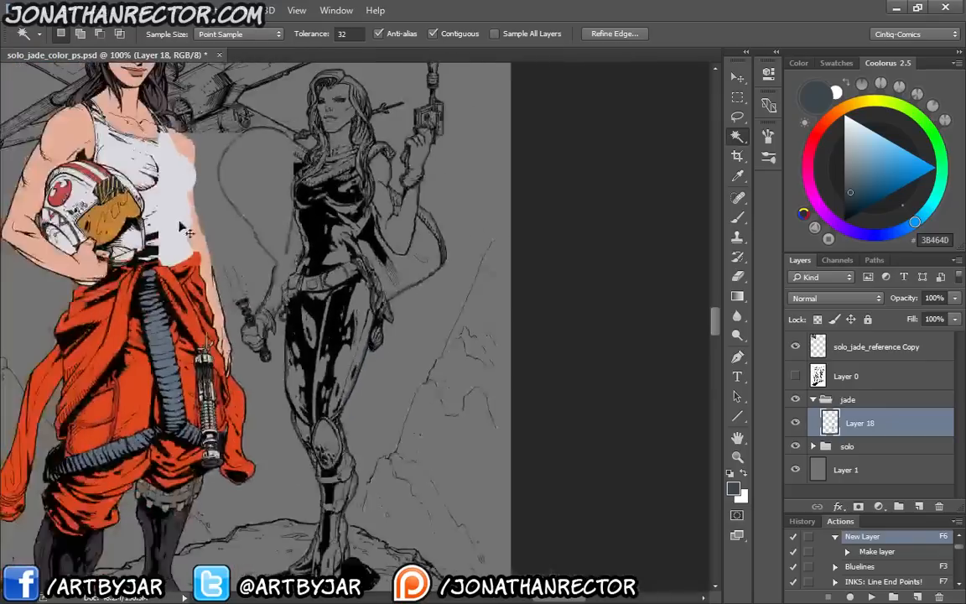
pyautogui.moveTo(351, 196); pyautogui.dragTo(333, 310)
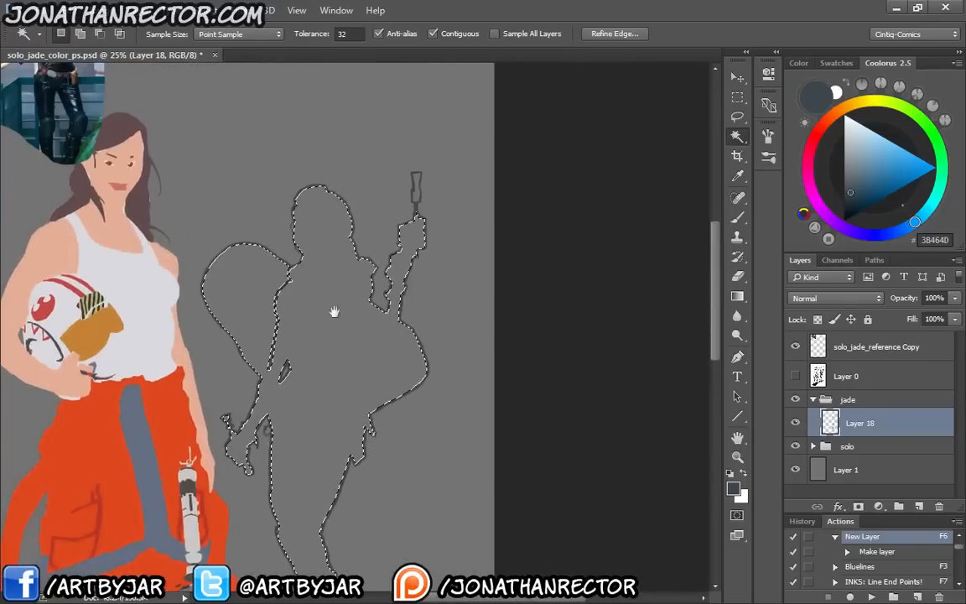
pyautogui.keyDown('shift'); pyautogui.click(415, 197); pyautogui.keyUp('shift')
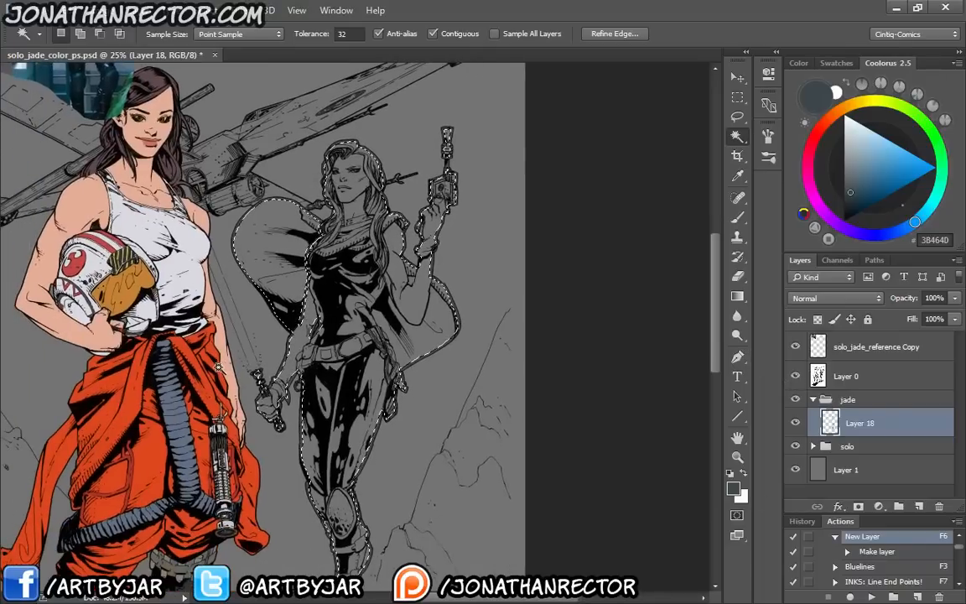
pyautogui.press('F4')
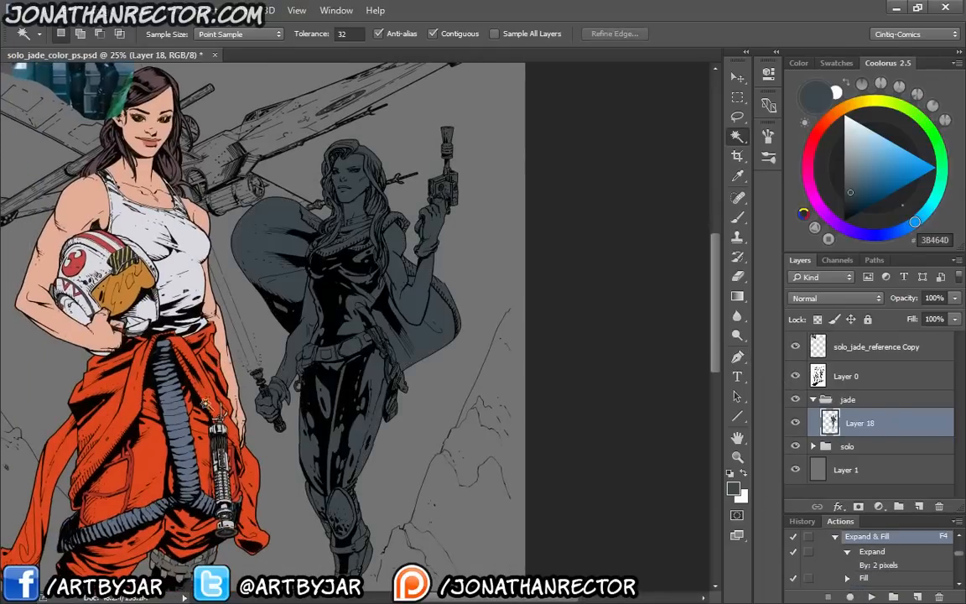
pyautogui.moveTo(196, 463); pyautogui.dragTo(259, 434)
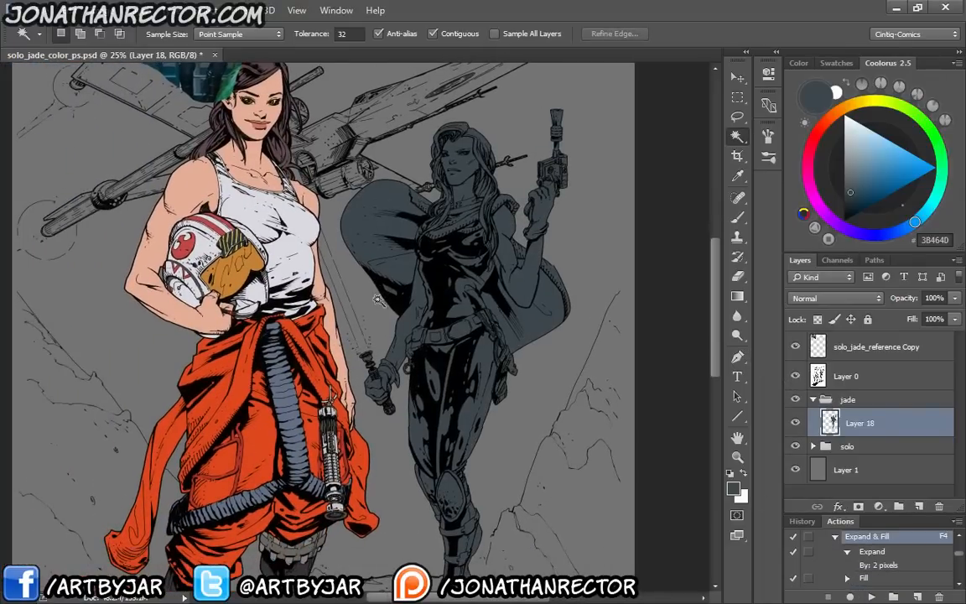
# Collapse the jade group, expand the solo group, check Layer 3 by toggling its visibility, and make it active
pyautogui.moveTo(232, 240); pyautogui.dragTo(312, 310)
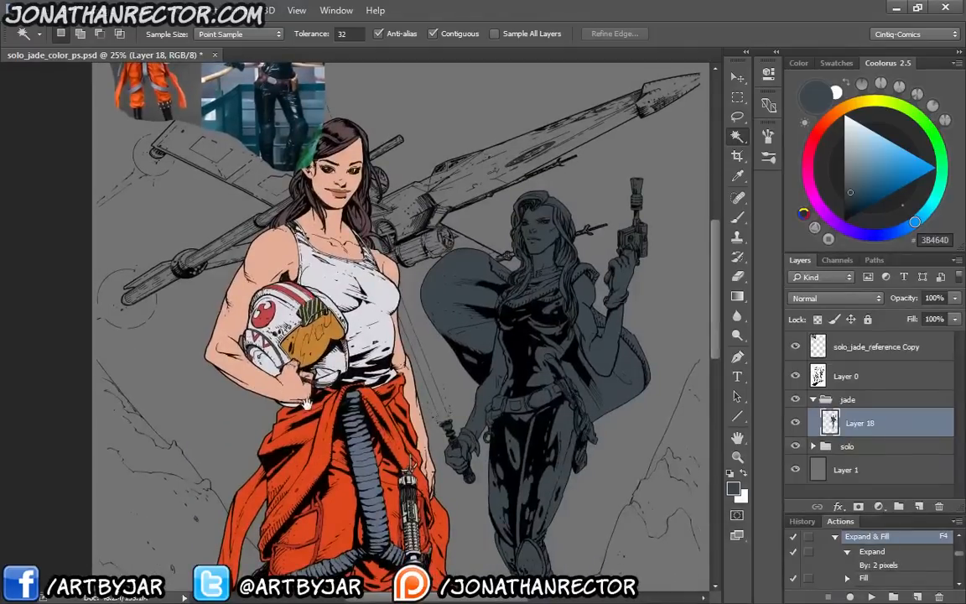
pyautogui.moveTo(306, 405); pyautogui.dragTo(378, 321)
pyautogui.click(813, 401)
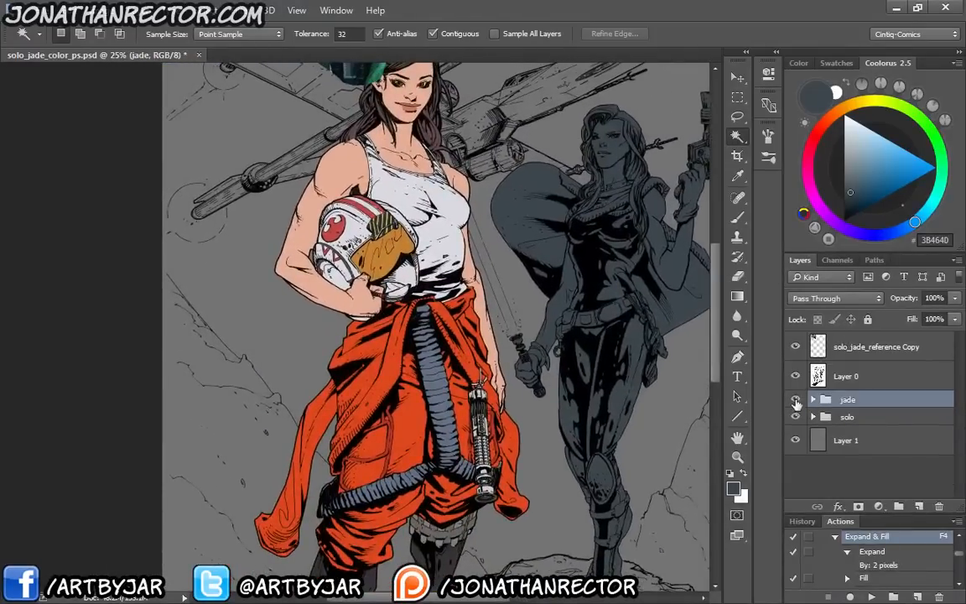
pyautogui.click(812, 417)
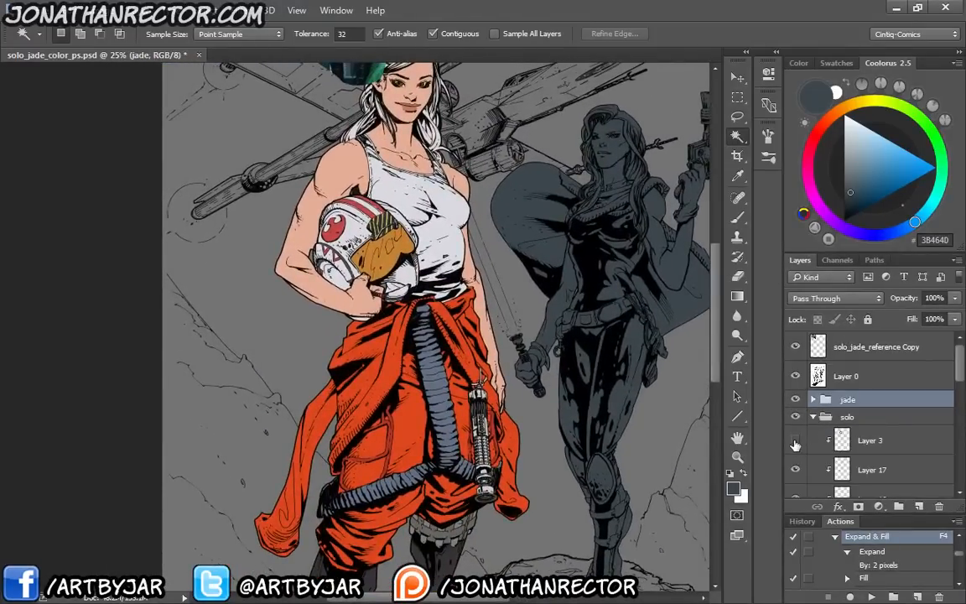
pyautogui.click(796, 443)
pyautogui.scroll(5, 583, 400)
pyautogui.click(818, 437)
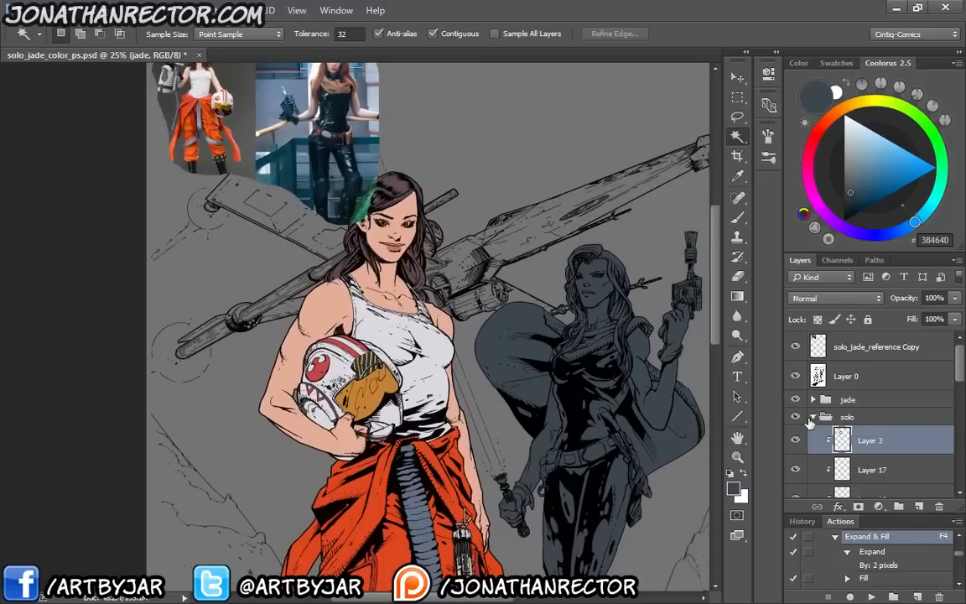
# Add a new layer above Layer 3 in the solo group and clip it to the layers below
pyautogui.hotkey('ctrl', '+')
pyautogui.hotkey('ctrl', '+')
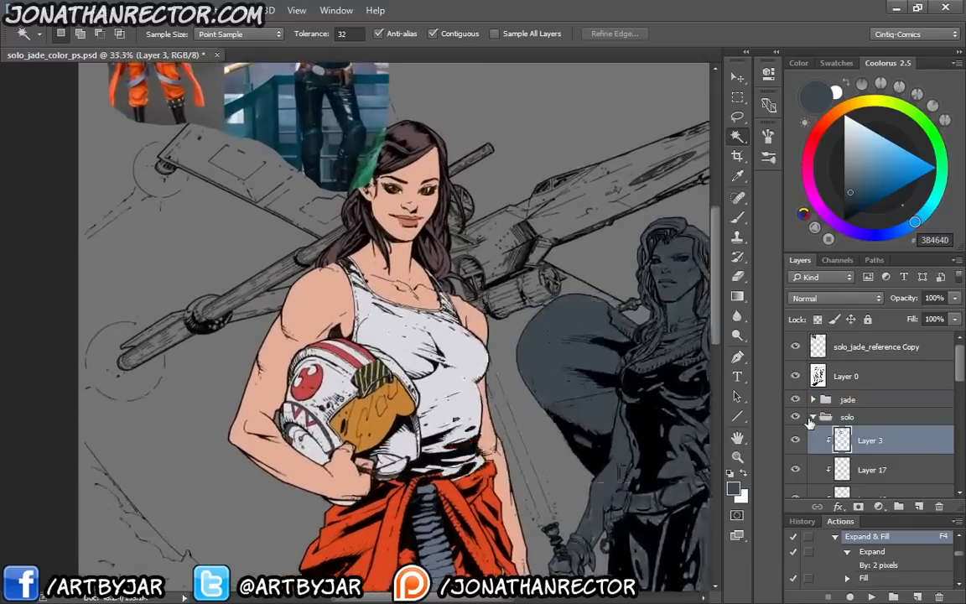
pyautogui.moveTo(499, 356); pyautogui.dragTo(460, 373)
pyautogui.click(919, 507)
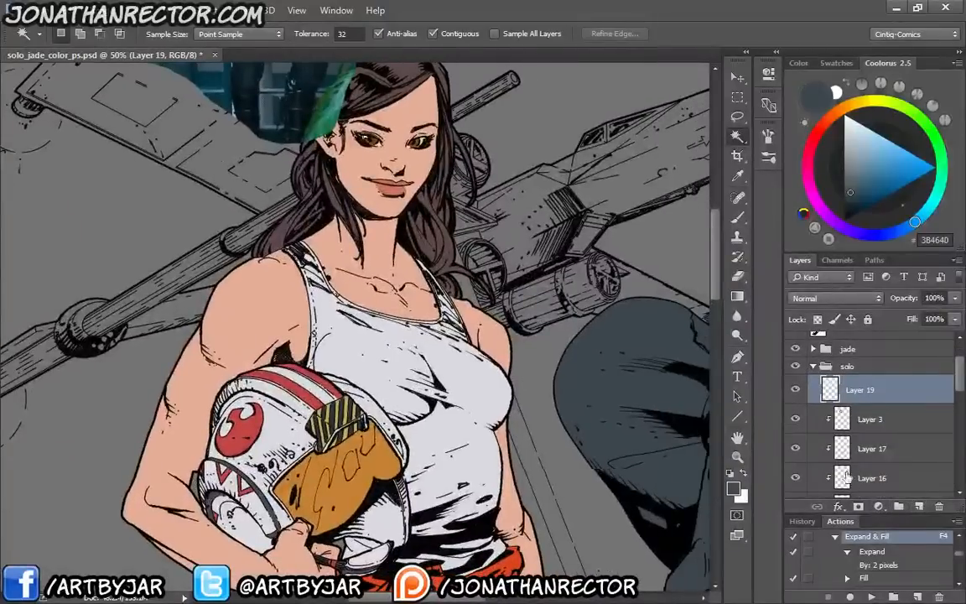
pyautogui.keyDown('alt'); pyautogui.click(867, 397); pyautogui.keyUp('alt')
# Choose light purple C9AEDF for the Brush and set the new clipped layer's blend mode to Multiply
pyautogui.press('b')
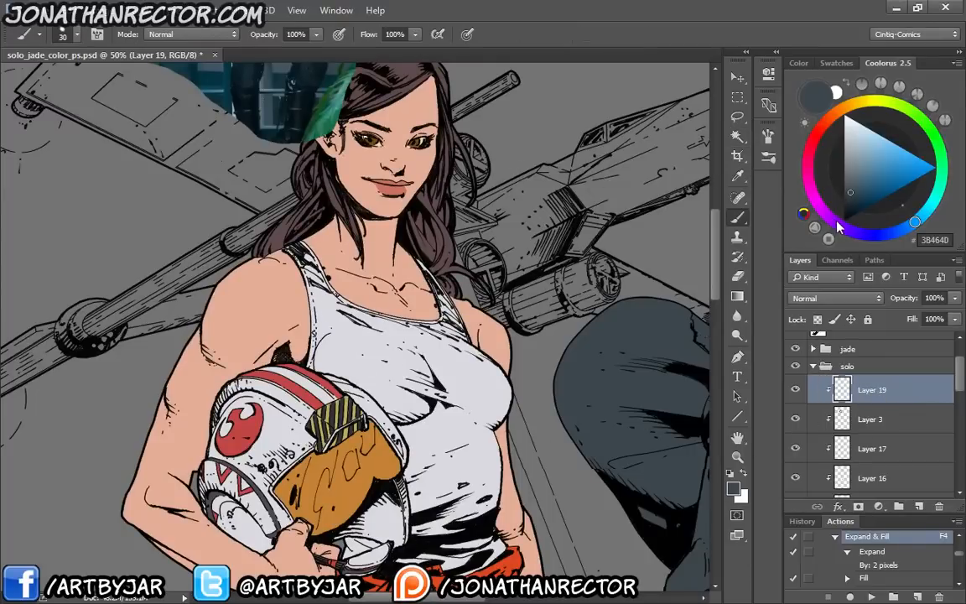
pyautogui.moveTo(839, 227); pyautogui.dragTo(847, 233)
pyautogui.moveTo(860, 154); pyautogui.dragTo(862, 141)
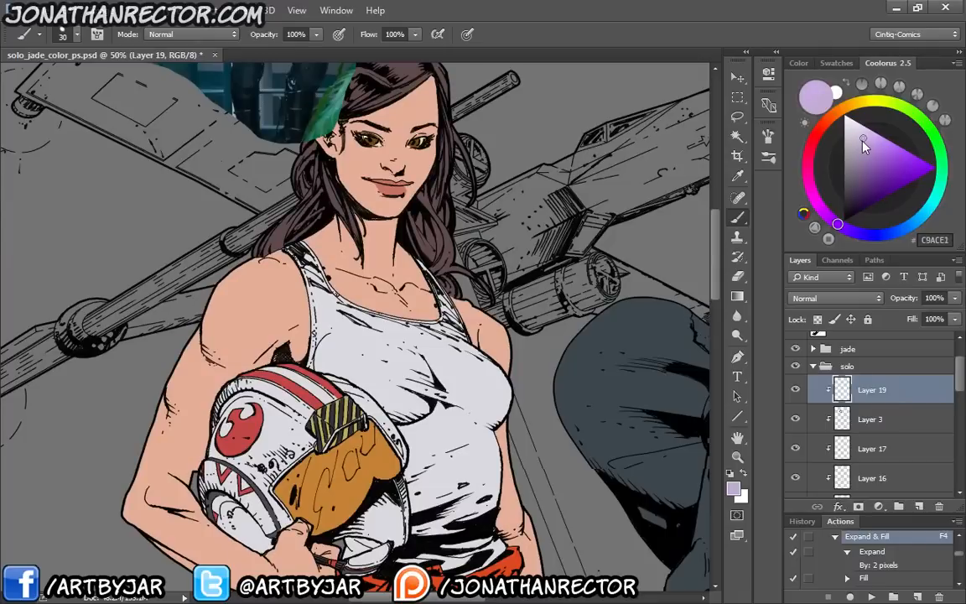
pyautogui.click(824, 302)
pyautogui.click(801, 352)
# Paint purple shadows on the first woman's face under the nose, over both eyelids, on the lips and along the jaw, with a size 25 brush
pyautogui.moveTo(364, 133); pyautogui.dragTo(406, 197)
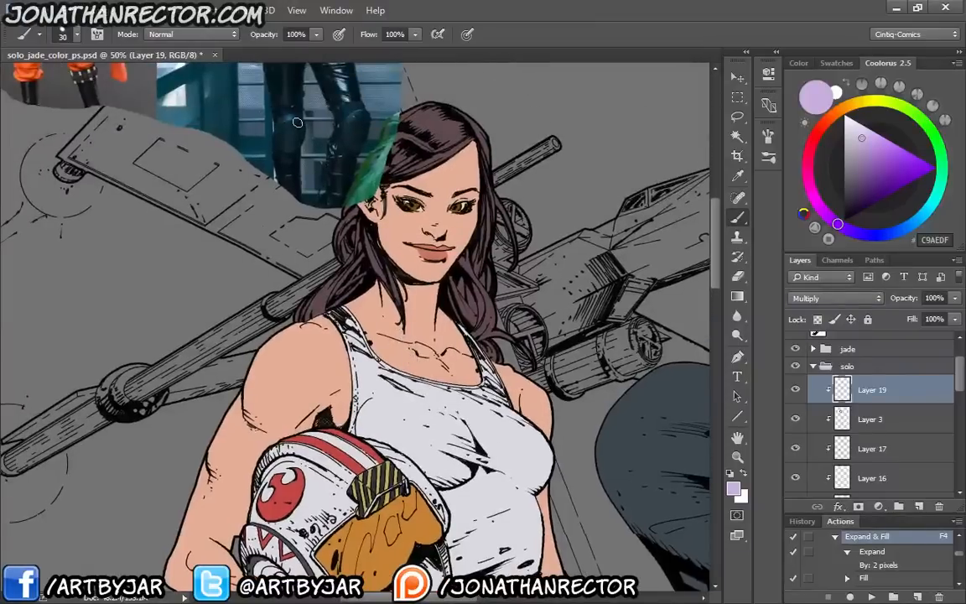
pyautogui.hotkey('ctrl', '+')
pyautogui.hotkey('ctrl', '+')
pyautogui.moveTo(468, 167); pyautogui.dragTo(451, 321)
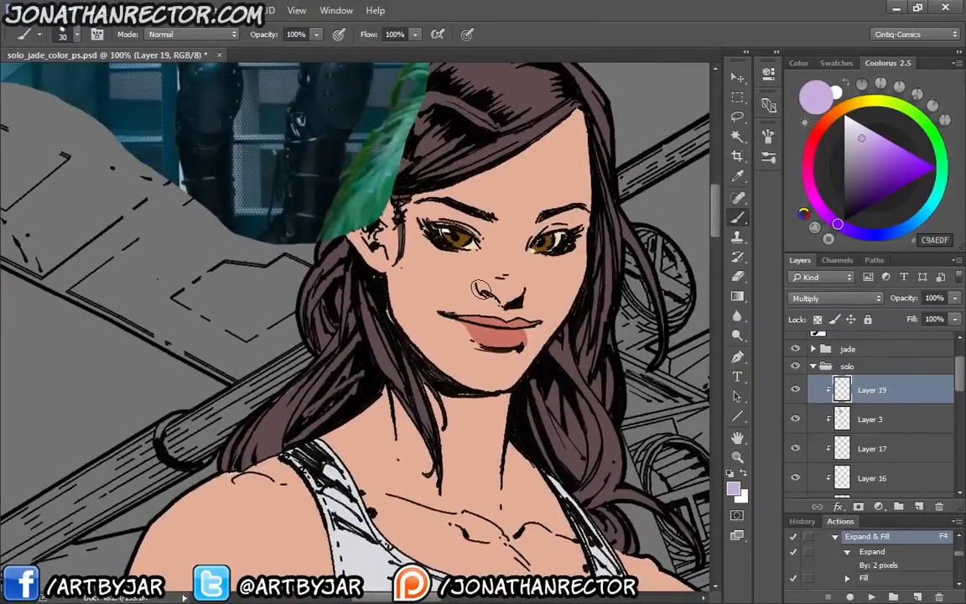
pyautogui.moveTo(483, 290); pyautogui.dragTo(504, 302)
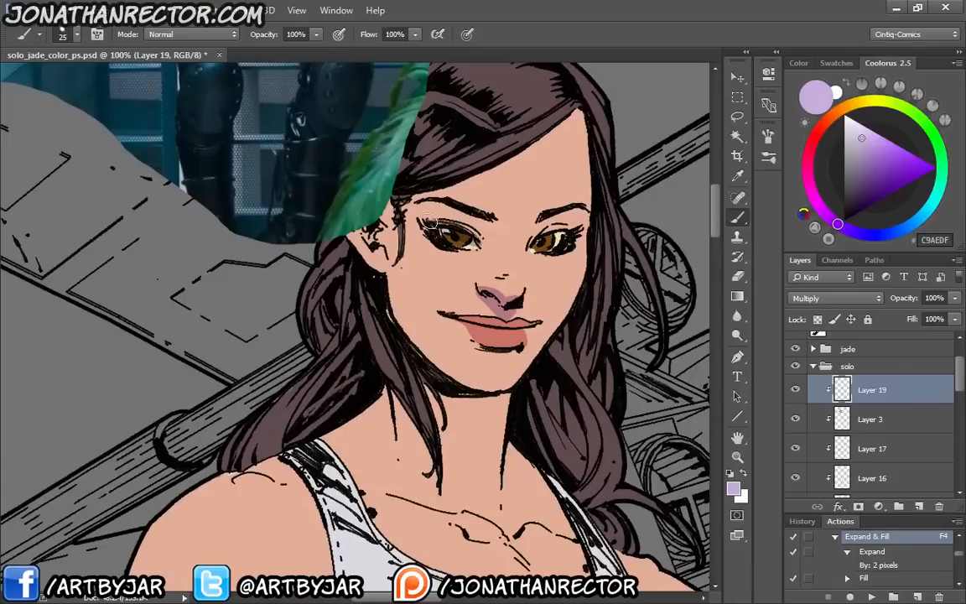
pyautogui.moveTo(429, 220); pyautogui.dragTo(465, 224)
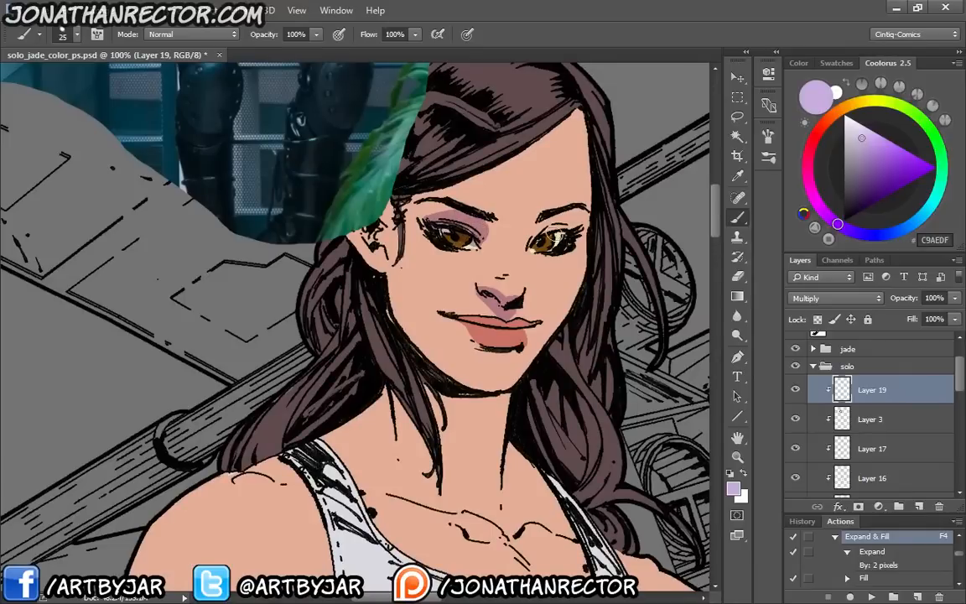
pyautogui.moveTo(560, 222); pyautogui.dragTo(554, 216)
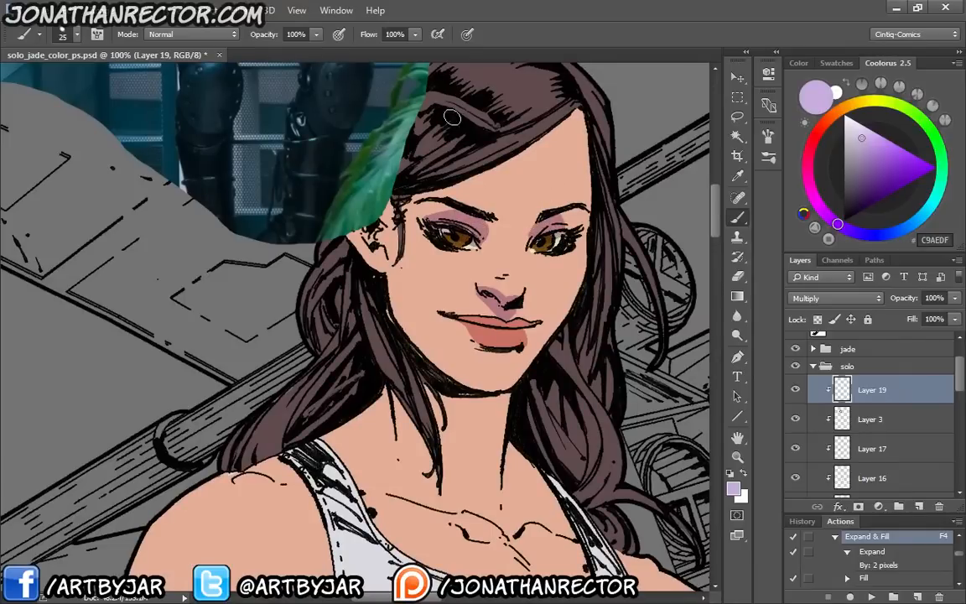
pyautogui.moveTo(320, 222)
pyautogui.mouseDown()
pyautogui.moveTo(346, 250)
pyautogui.moveTo(359, 296)
pyautogui.moveTo(449, 352)
pyautogui.moveTo(421, 354)
pyautogui.mouseUp()
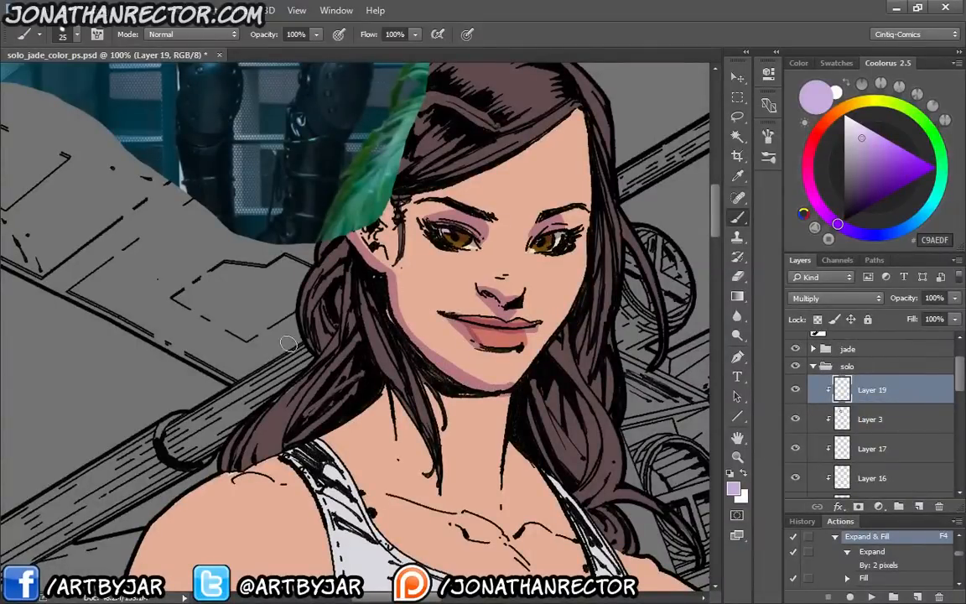
# Paint shadows on her neck and across the white tank top, enlarging the brush to 50 for the top
pyautogui.moveTo(289, 453); pyautogui.dragTo(267, 315)
pyautogui.hotkey('ctrl', '-')
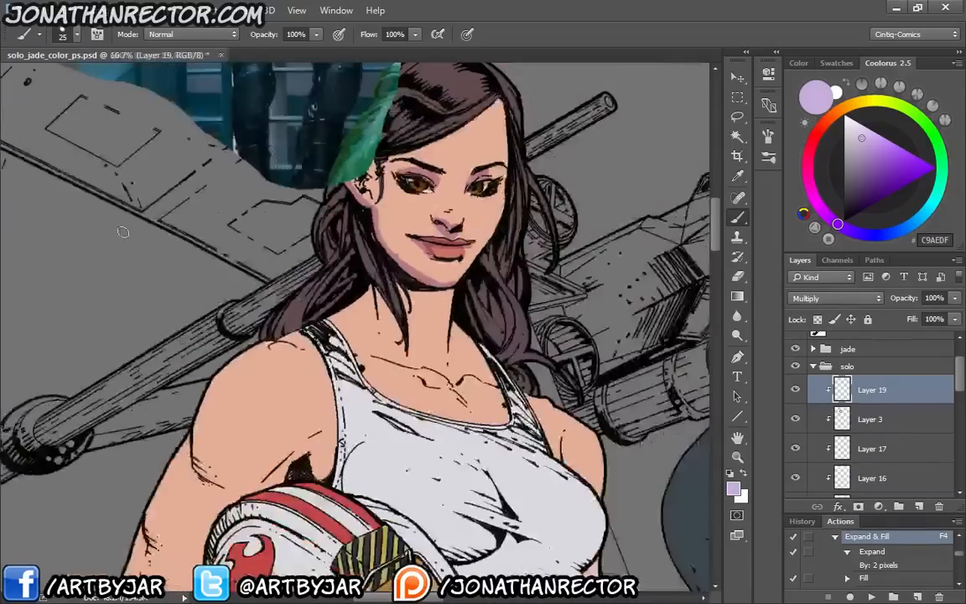
pyautogui.hotkey('ctrl', '-')
pyautogui.hotkey('ctrl', '-')
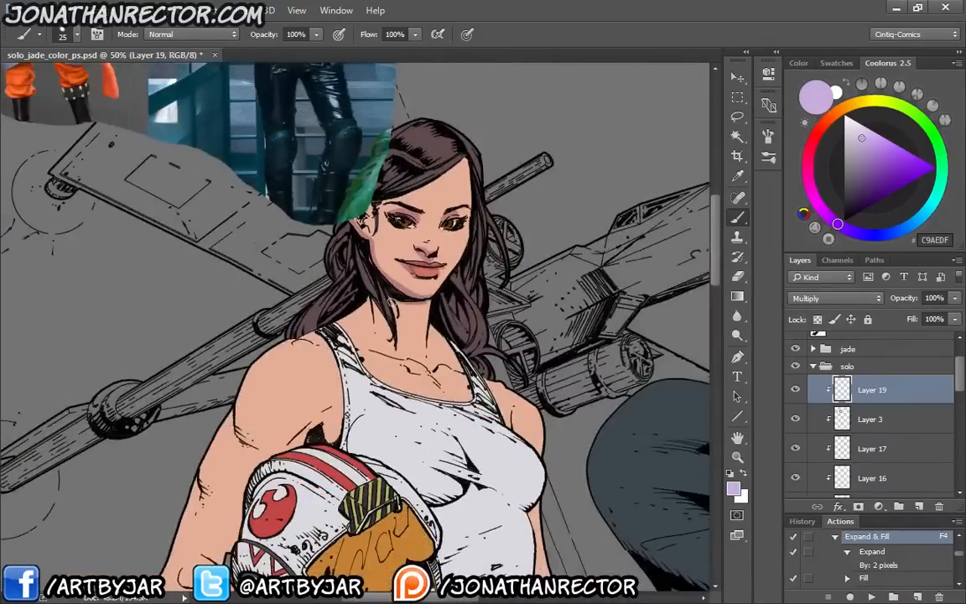
pyautogui.moveTo(401, 307)
pyautogui.mouseDown()
pyautogui.moveTo(421, 362)
pyautogui.moveTo(362, 347)
pyautogui.mouseUp()
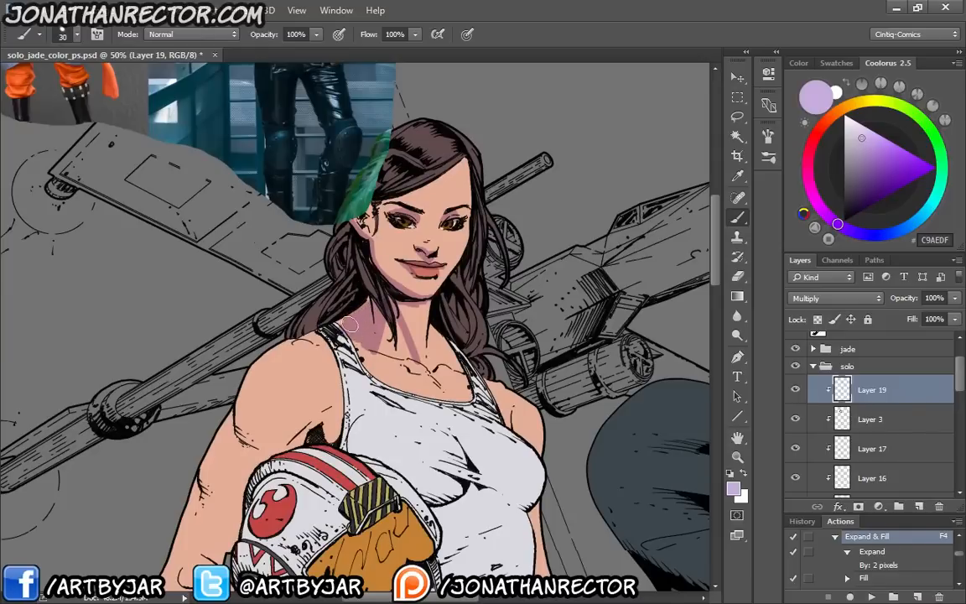
pyautogui.press(']')
pyautogui.press(']')
pyautogui.moveTo(335, 349)
pyautogui.mouseDown()
pyautogui.moveTo(293, 290)
pyautogui.moveTo(284, 340)
pyautogui.moveTo(403, 386)
pyautogui.moveTo(362, 398)
pyautogui.moveTo(493, 426)
pyautogui.moveTo(386, 404)
pyautogui.moveTo(353, 432)
pyautogui.moveTo(378, 491)
pyautogui.moveTo(352, 457)
pyautogui.mouseUp()
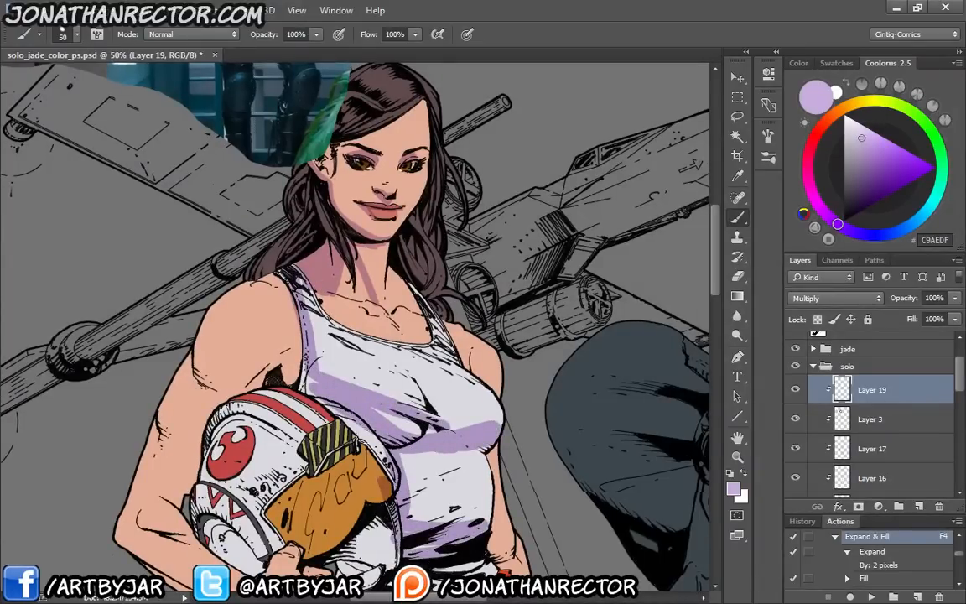
# Paint purple shadows on her bent arm and over the helmet and its orange visor
pyautogui.moveTo(251, 346)
pyautogui.mouseDown()
pyautogui.moveTo(195, 369)
pyautogui.moveTo(210, 404)
pyautogui.moveTo(172, 424)
pyautogui.moveTo(159, 470)
pyautogui.moveTo(183, 493)
pyautogui.mouseUp()
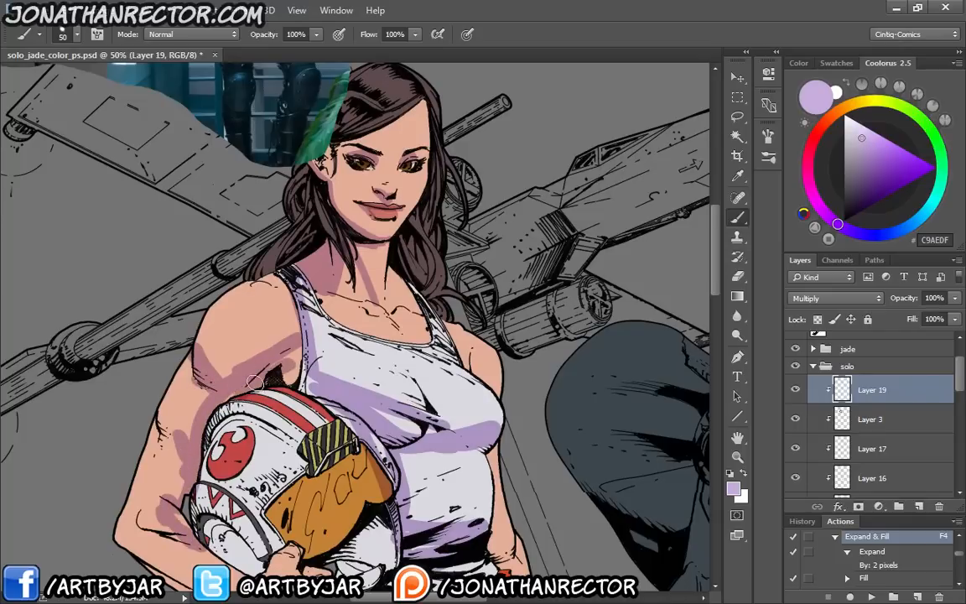
pyautogui.moveTo(254, 382)
pyautogui.mouseDown()
pyautogui.moveTo(220, 361)
pyautogui.moveTo(261, 386)
pyautogui.moveTo(210, 453)
pyautogui.moveTo(300, 525)
pyautogui.moveTo(312, 415)
pyautogui.moveTo(335, 402)
pyautogui.moveTo(344, 503)
pyautogui.moveTo(335, 516)
pyautogui.mouseUp()
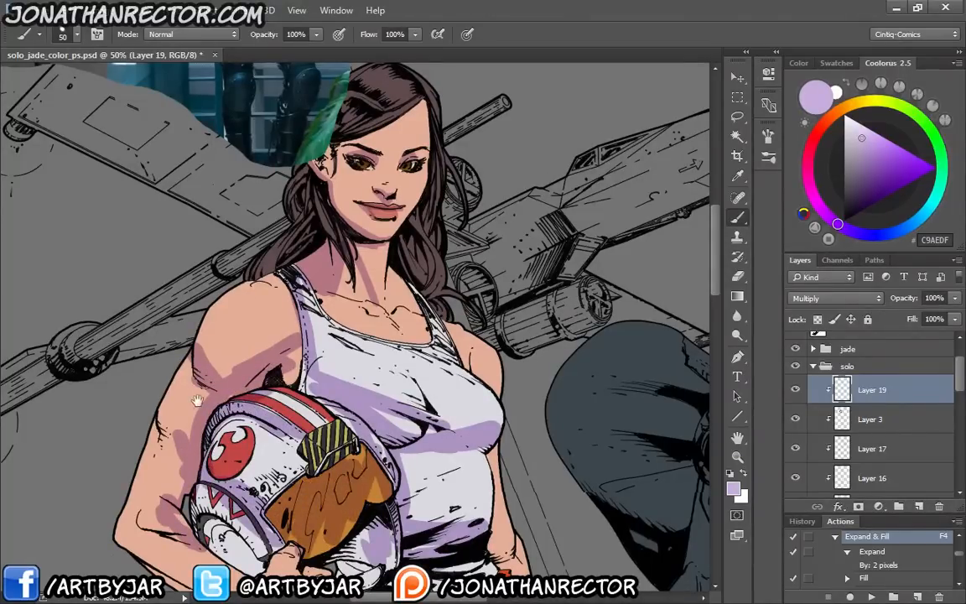
pyautogui.moveTo(197, 401); pyautogui.dragTo(209, 374)
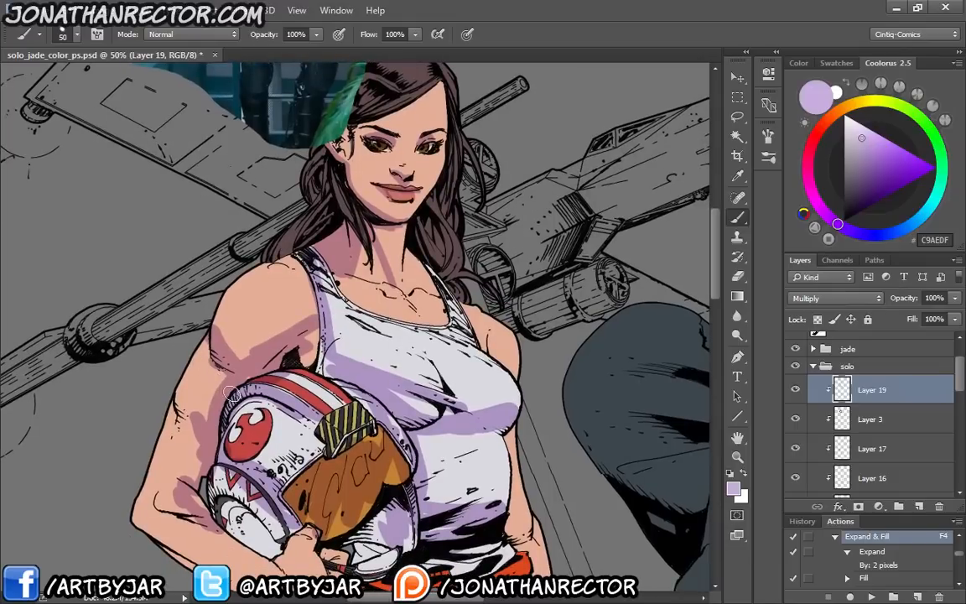
# Recolour the painted shadows green with Hue/Saturation, setting hue to -125 and saturation to +5
pyautogui.hotkey('ctrl', 'u')
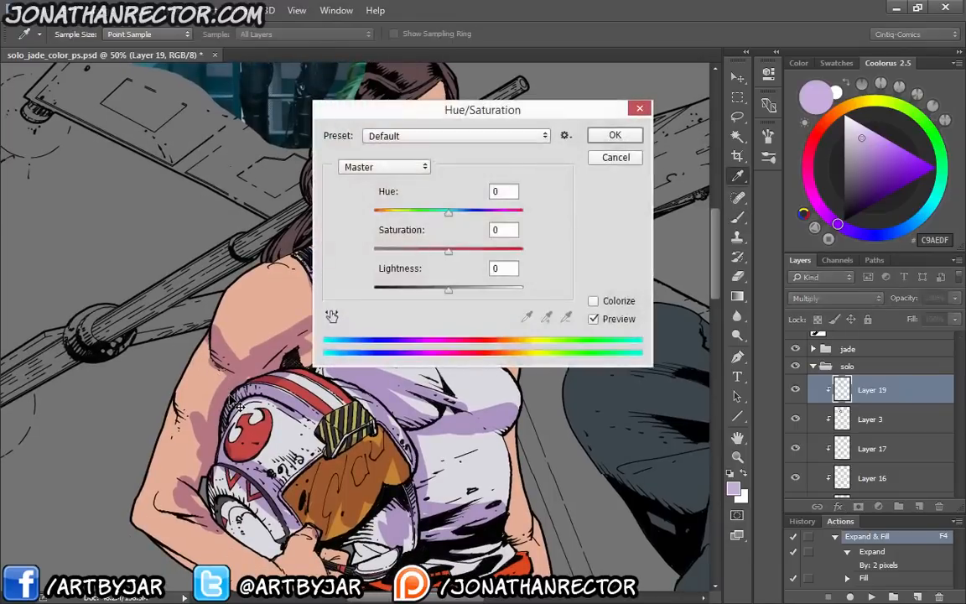
pyautogui.moveTo(374, 110); pyautogui.dragTo(600, 91)
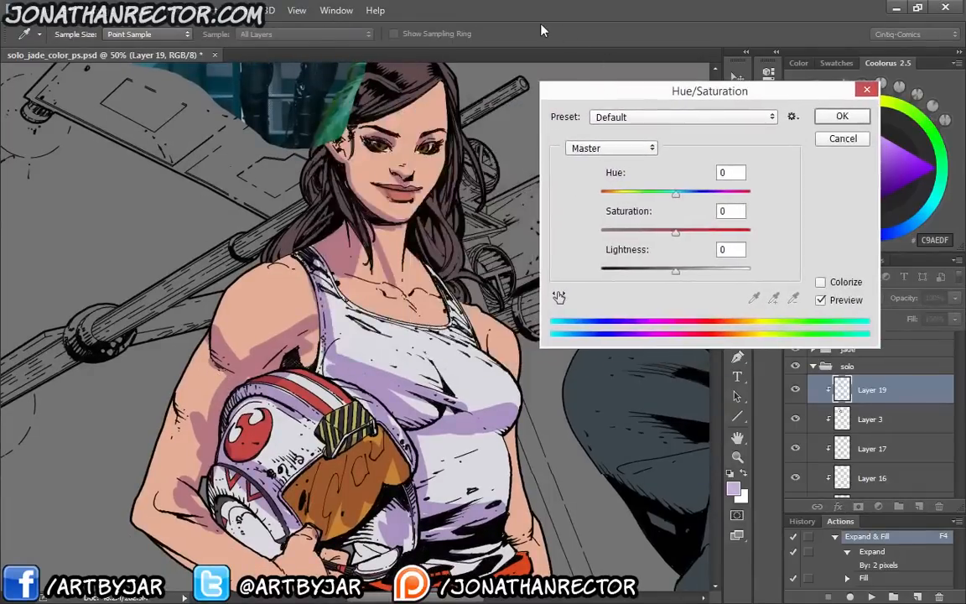
pyautogui.moveTo(678, 196); pyautogui.dragTo(718, 231)
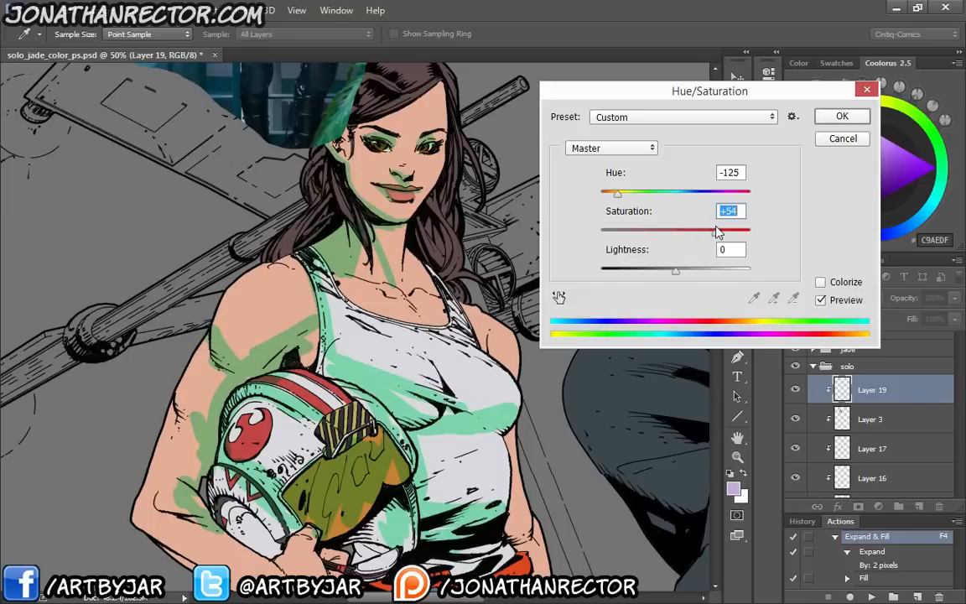
pyautogui.moveTo(718, 233); pyautogui.dragTo(682, 236)
pyautogui.moveTo(667, 240); pyautogui.dragTo(662, 277)
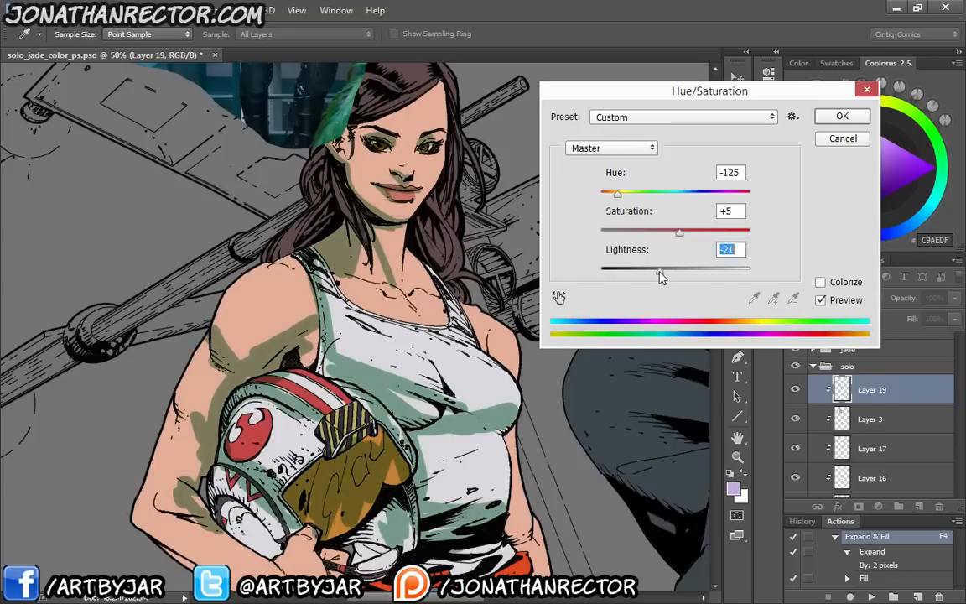
pyautogui.moveTo(660, 277)
pyautogui.mouseDown()
pyautogui.moveTo(611, 274)
pyautogui.moveTo(724, 277)
pyautogui.moveTo(665, 280)
pyautogui.moveTo(675, 279)
pyautogui.mouseUp()
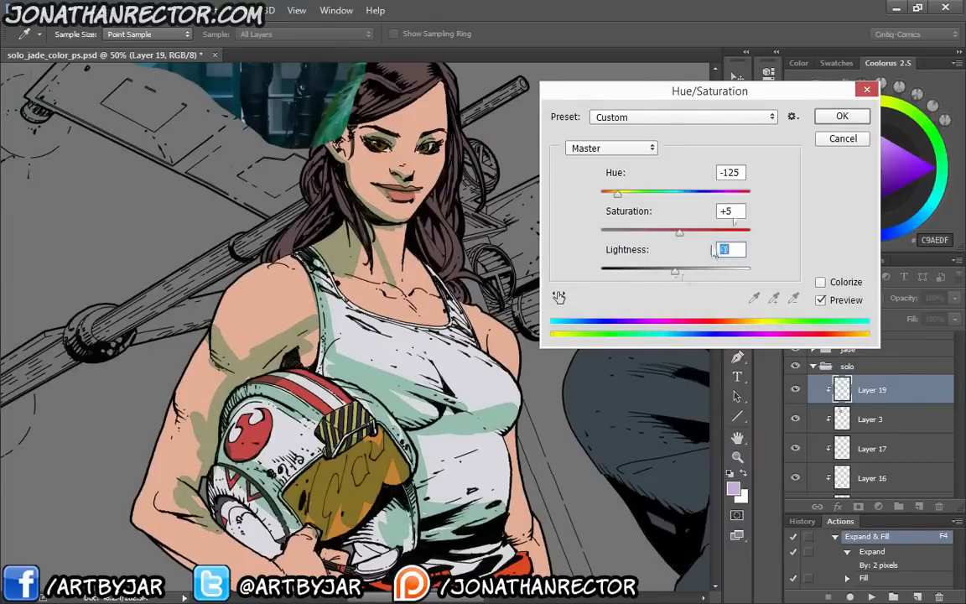
pyautogui.click(825, 121)
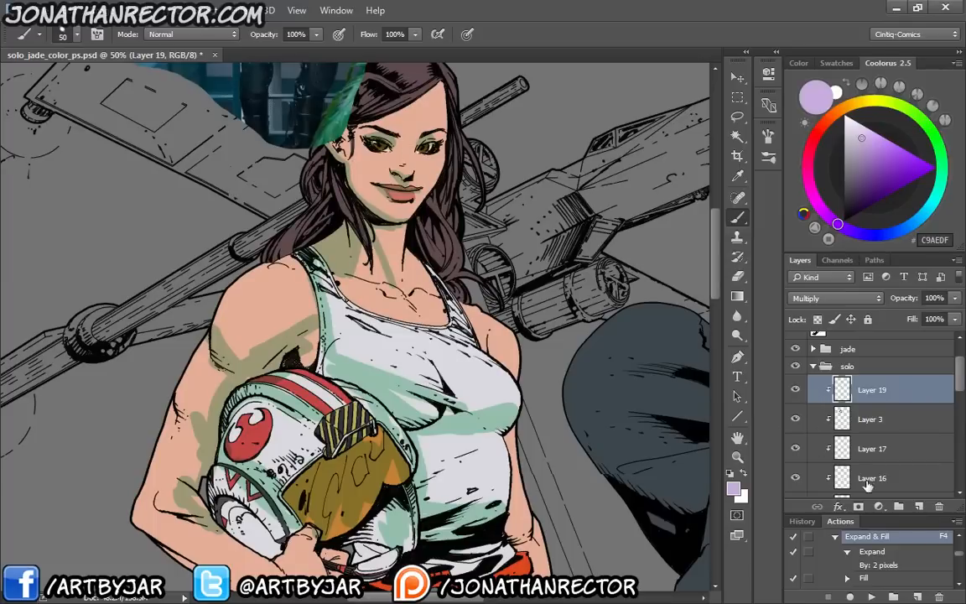
# Add a Color Balance adjustment layer above the shadow layer and clip it to the solo group's layers below
pyautogui.click(877, 508)
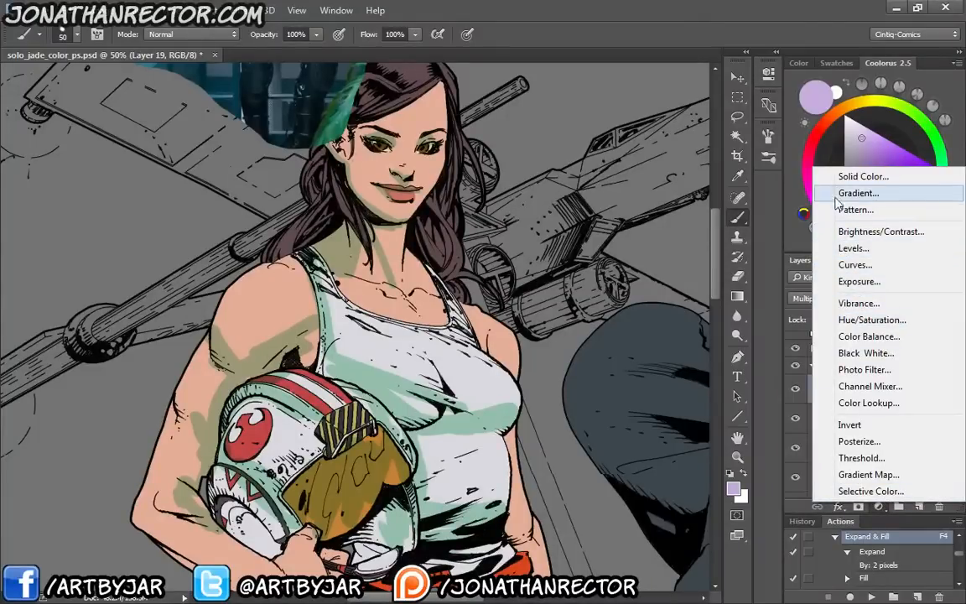
pyautogui.click(848, 336)
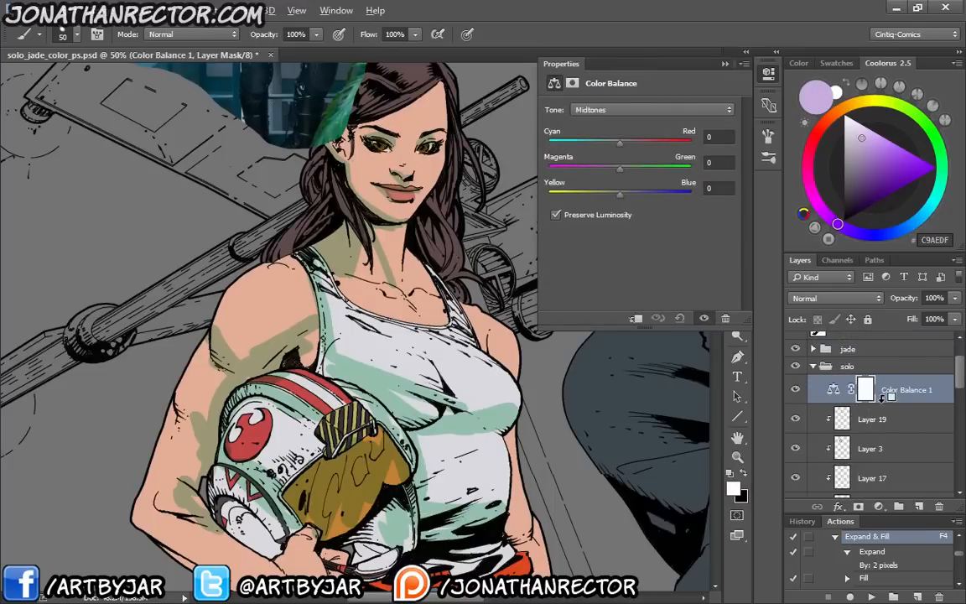
pyautogui.keyDown('alt'); pyautogui.click(890, 396); pyautogui.keyUp('alt')
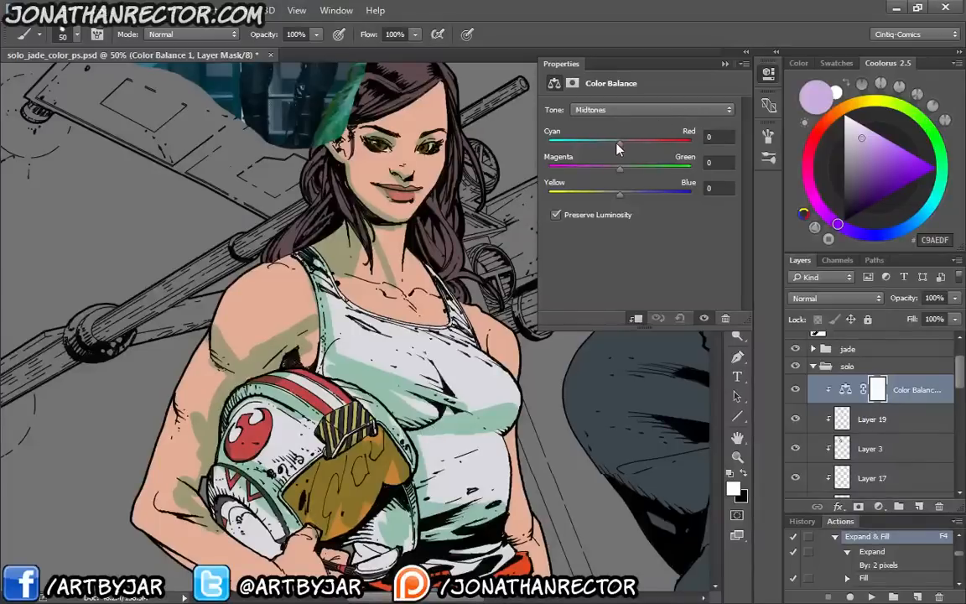
# Set the Color Balance midtones to -13 magenta–green and +1 yellow–blue, and shift the shadows toward purple
pyautogui.moveTo(621, 146); pyautogui.dragTo(617, 196)
pyautogui.click(621, 110)
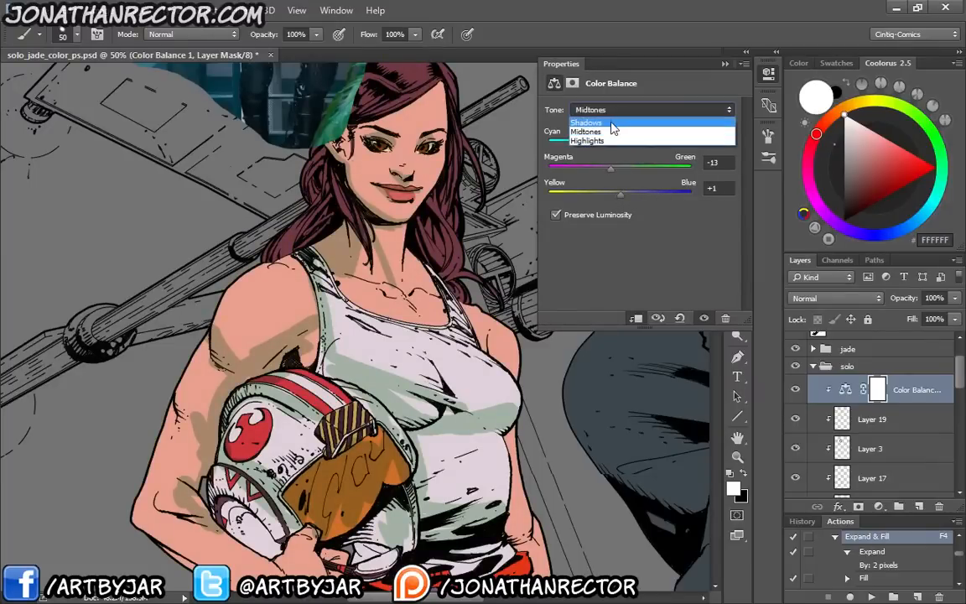
pyautogui.click(613, 124)
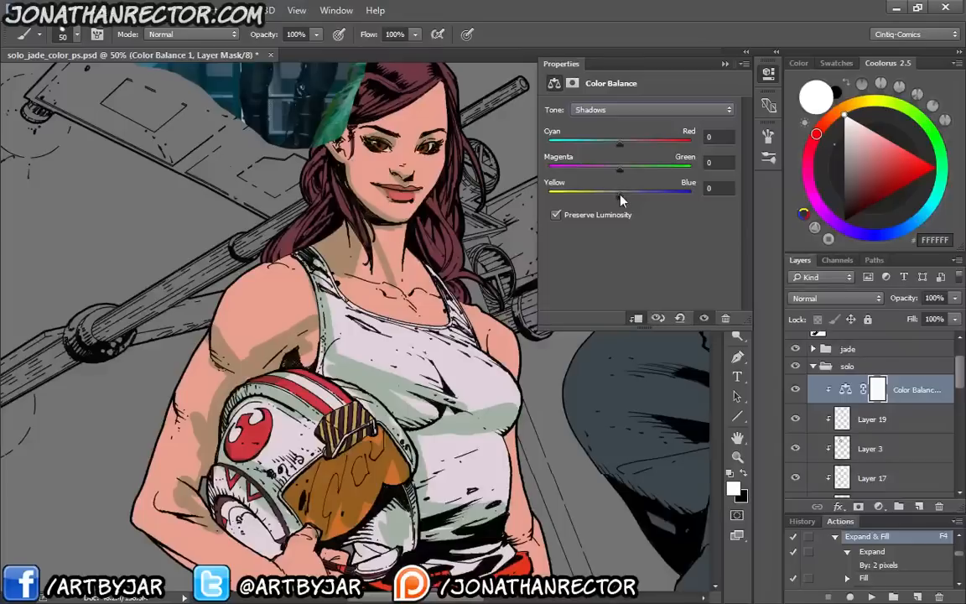
pyautogui.moveTo(621, 193); pyautogui.dragTo(631, 144)
# Shift the Color Balance highlights toward yellow and green, and collapse the adjustment's settings
pyautogui.click(625, 110)
pyautogui.click(618, 140)
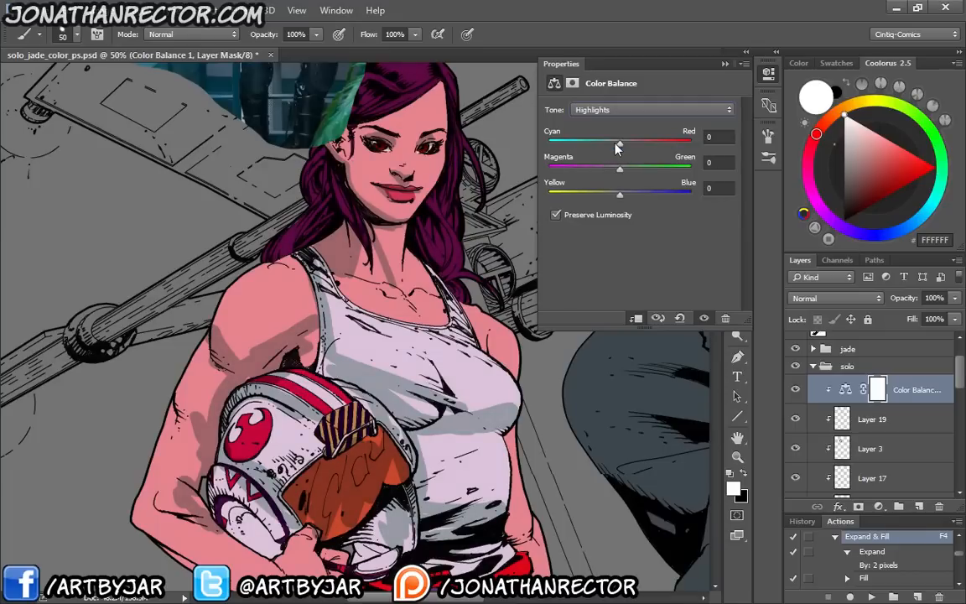
pyautogui.moveTo(620, 194); pyautogui.dragTo(599, 198)
pyautogui.moveTo(618, 147); pyautogui.dragTo(625, 169)
pyautogui.click(767, 74)
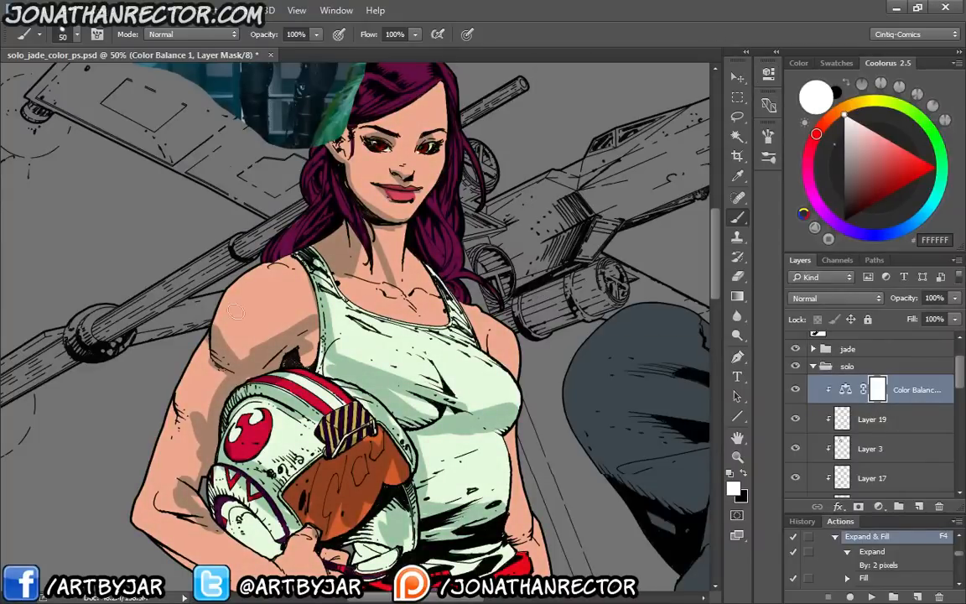
# Compare the first woman with and without the Color Balance adjustment, close up and as a whole figure, leaving it hidden
pyautogui.moveTo(257, 310); pyautogui.dragTo(259, 362)
pyautogui.moveTo(171, 377); pyautogui.dragTo(166, 321)
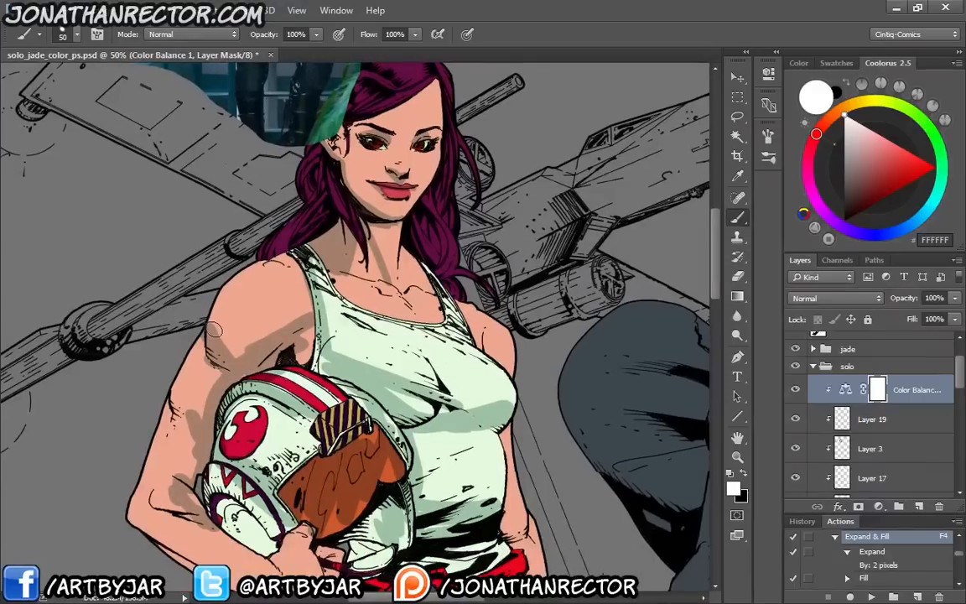
pyautogui.click(796, 390)
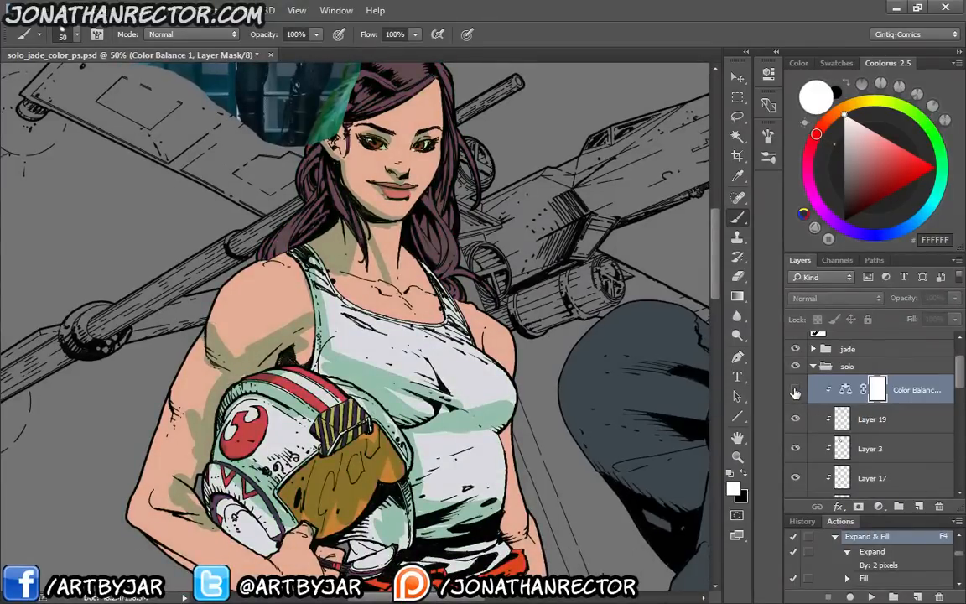
pyautogui.click(796, 390)
pyautogui.click(796, 390)
pyautogui.click(796, 390)
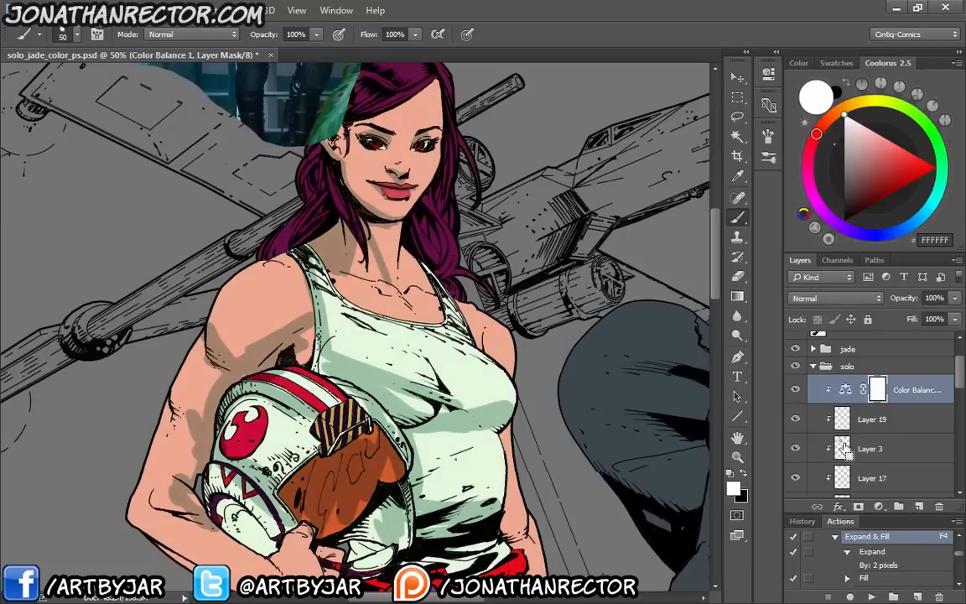
pyautogui.hotkey('ctrl', '-')
pyautogui.hotkey('ctrl', '-')
pyautogui.hotkey('ctrl', '-')
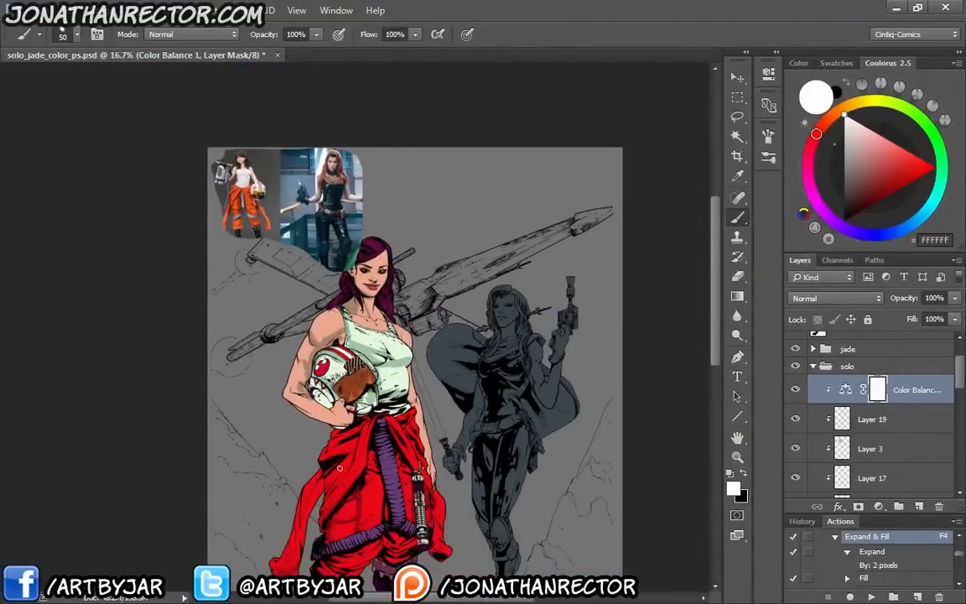
pyautogui.click(796, 397)
pyautogui.click(796, 396)
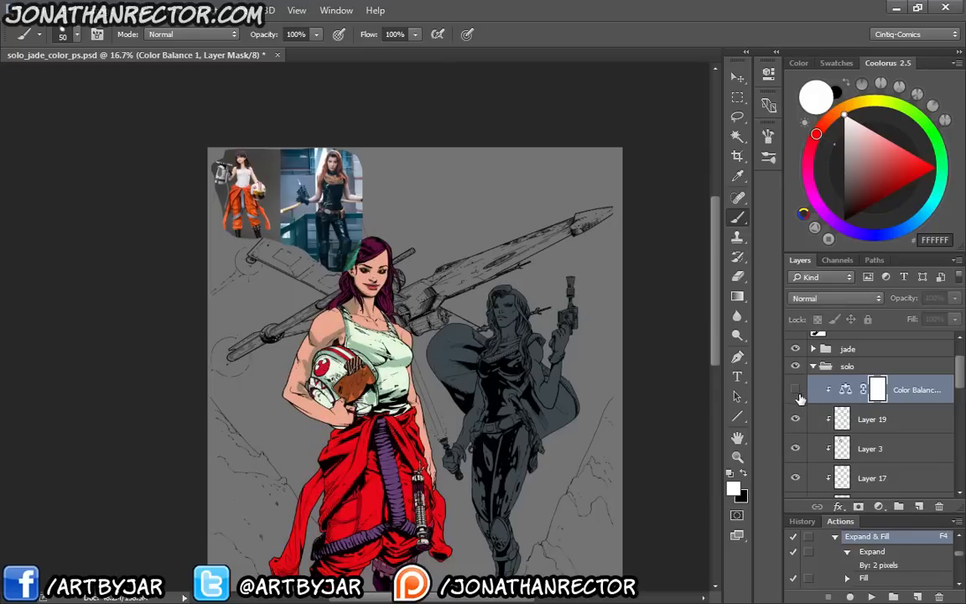
pyautogui.click(796, 395)
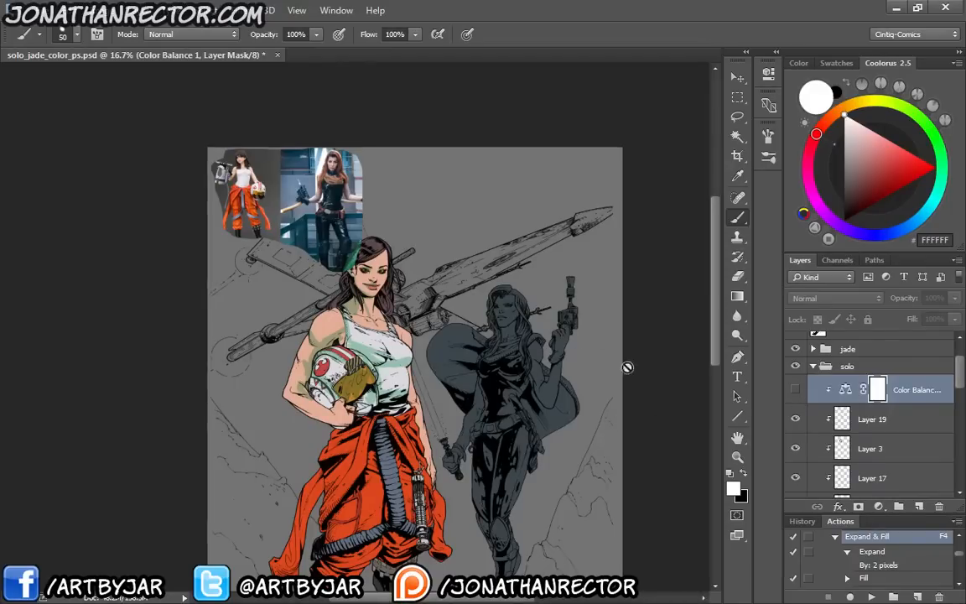
# Fill a new layer above the Color Balance layer with blue 5494BD and clip it to the solo group's layers
pyautogui.moveTo(914, 122)
pyautogui.mouseDown()
pyautogui.moveTo(938, 189)
pyautogui.moveTo(914, 222)
pyautogui.mouseUp()
pyautogui.moveTo(906, 168)
pyautogui.mouseDown()
pyautogui.moveTo(881, 177)
pyautogui.moveTo(883, 164)
pyautogui.mouseUp()
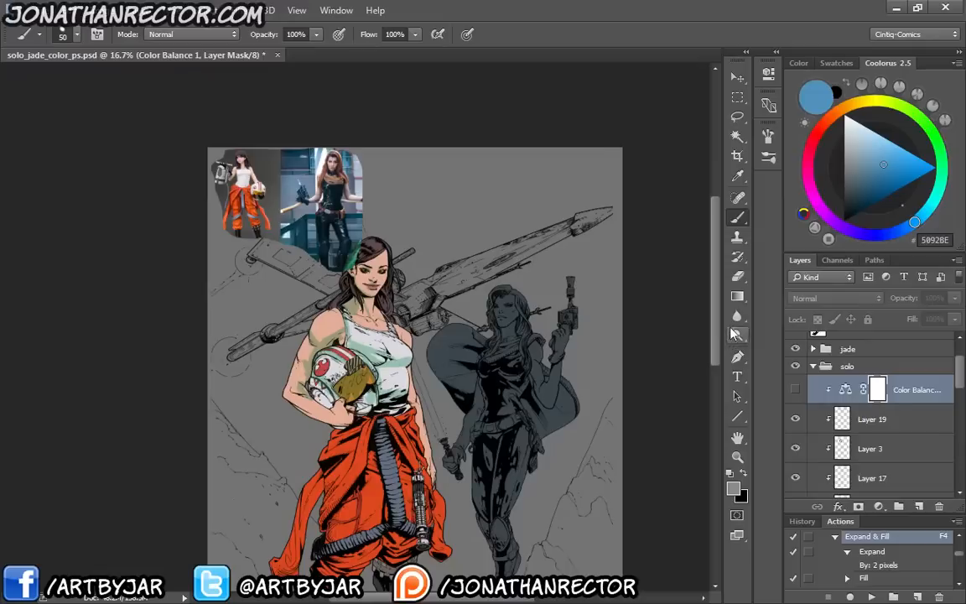
pyautogui.press('F6')
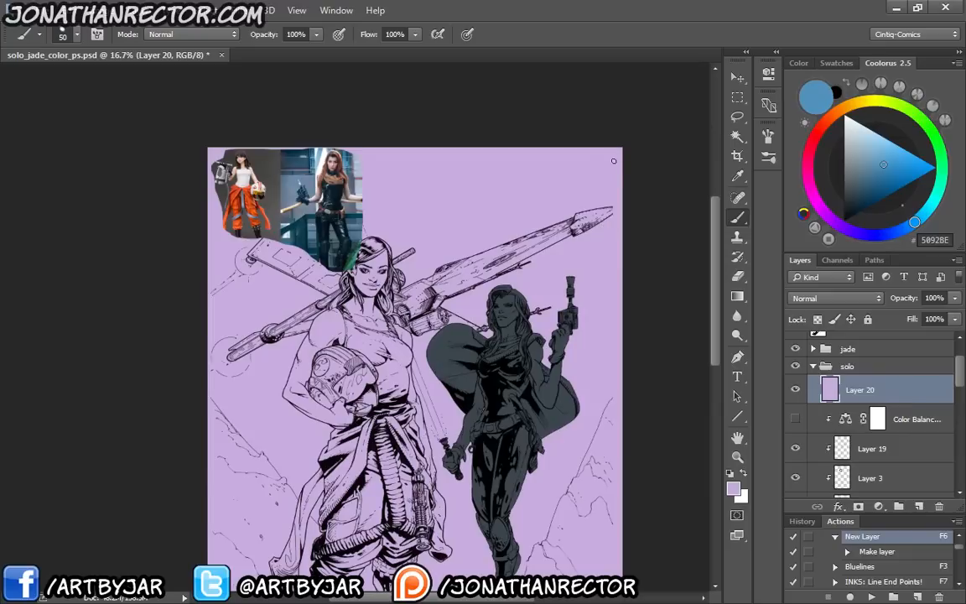
pyautogui.click(883, 164)
pyautogui.hotkey('alt', 'BackSpace')
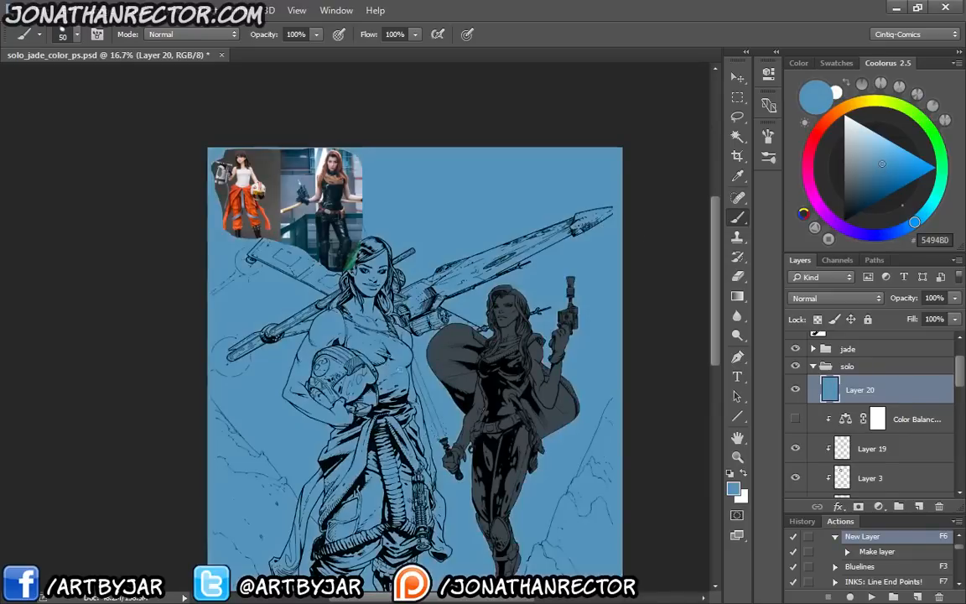
pyautogui.keyDown('alt'); pyautogui.click(862, 396); pyautogui.keyUp('alt')
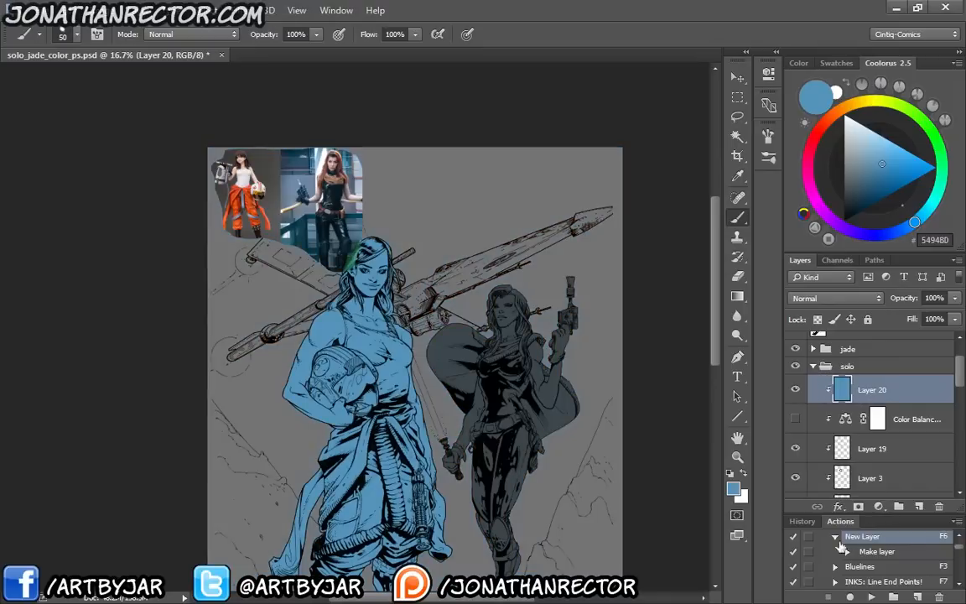
# Lower the clipped blue layer's opacity to 44%
pyautogui.moveTo(293, 405); pyautogui.dragTo(304, 299)
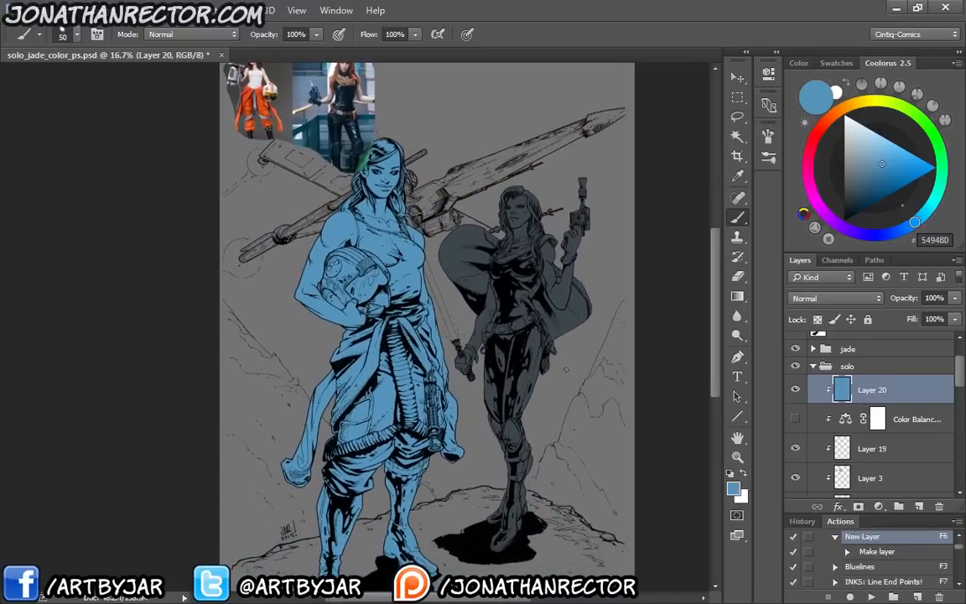
pyautogui.click(953, 299)
pyautogui.moveTo(953, 314); pyautogui.dragTo(912, 324)
# Try a series of blend modes on the blue layer, including Linear Burn and Soft Light
pyautogui.click(835, 298)
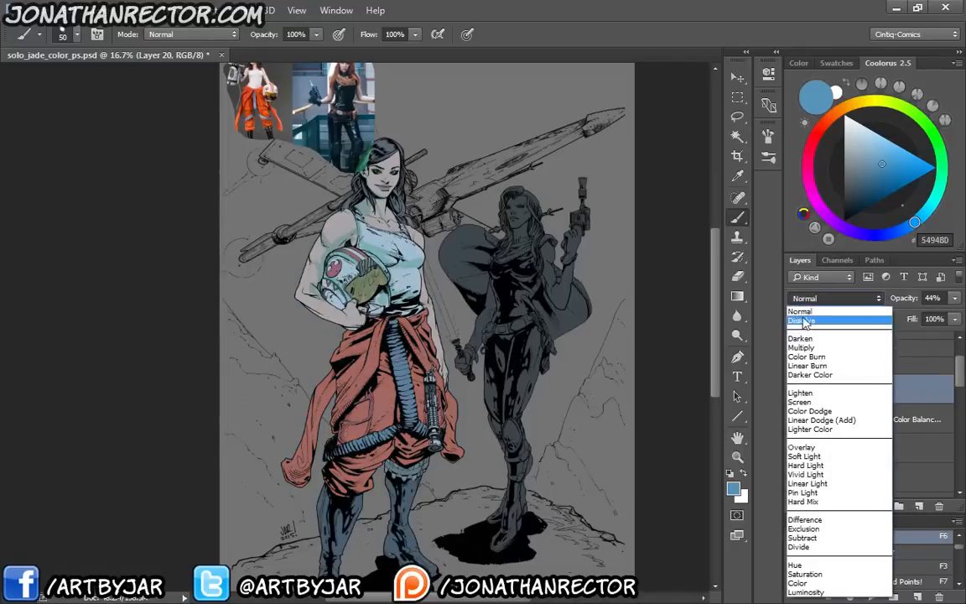
pyautogui.click(804, 321)
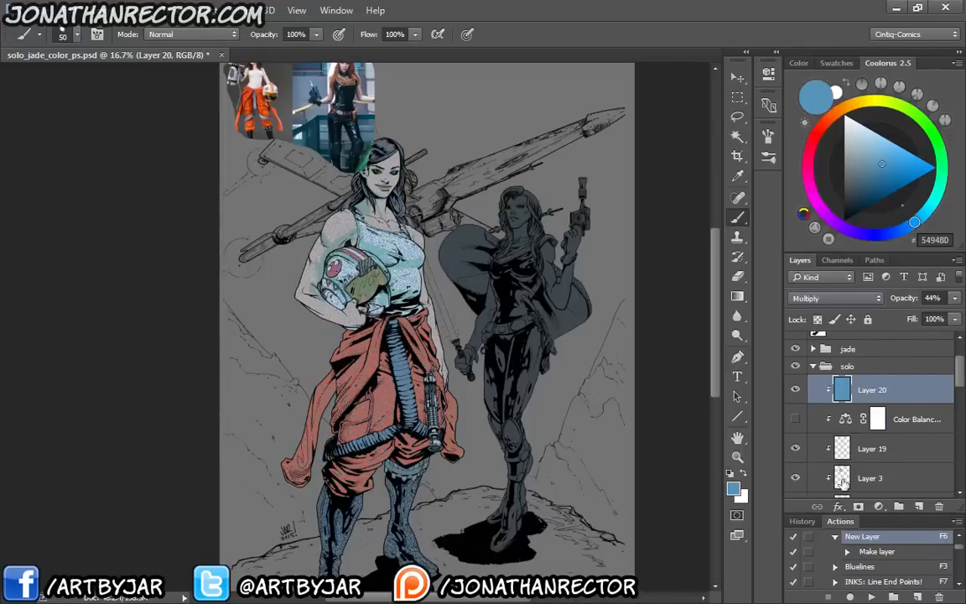
pyautogui.press('Down')
pyautogui.press('Down')
pyautogui.press('Down')
pyautogui.press('Down')
pyautogui.press('Down')
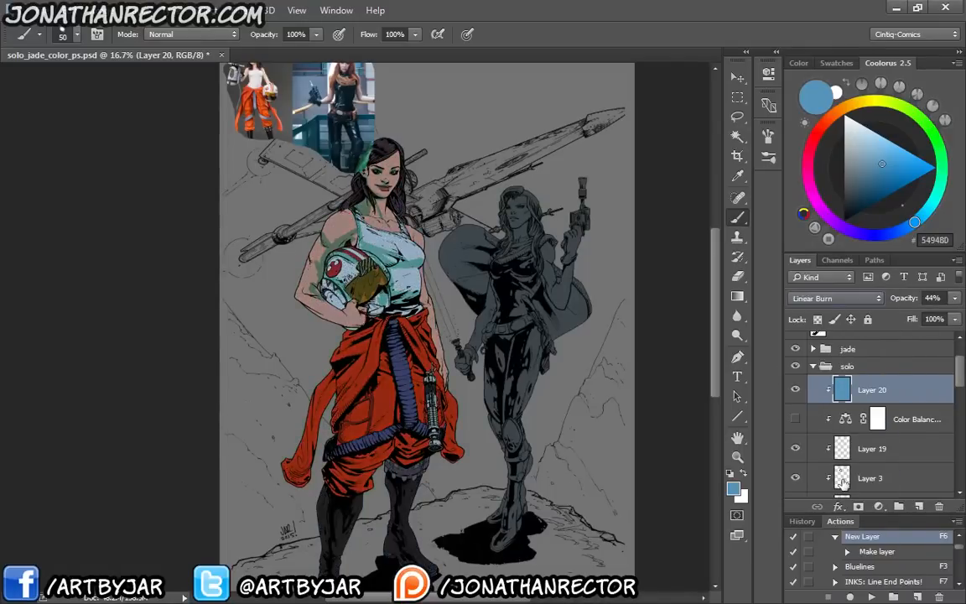
pyautogui.press('Down')
pyautogui.press('Down')
pyautogui.press('Down')
pyautogui.press('Down')
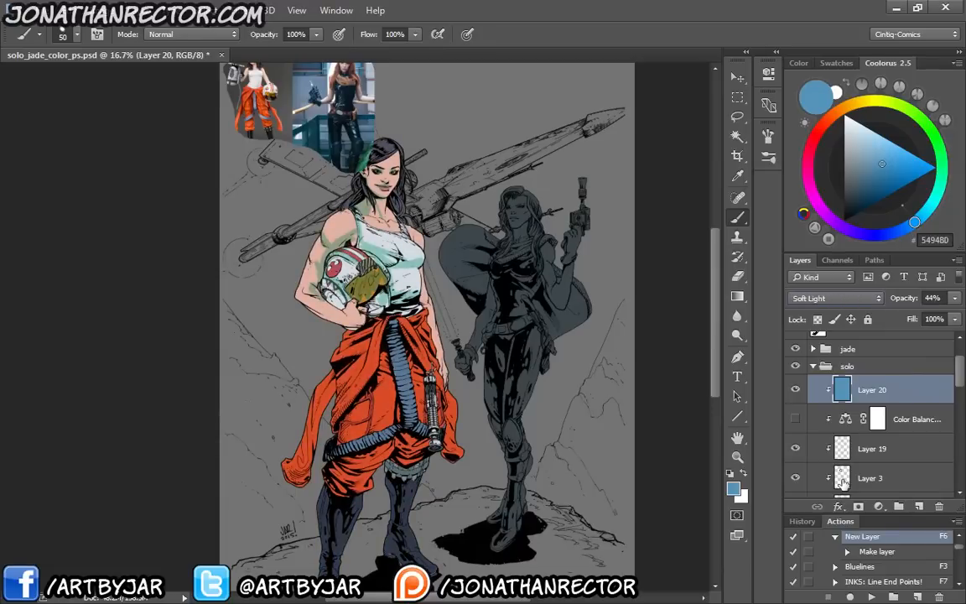
pyautogui.press('Down')
pyautogui.press('Down')
pyautogui.press('Down')
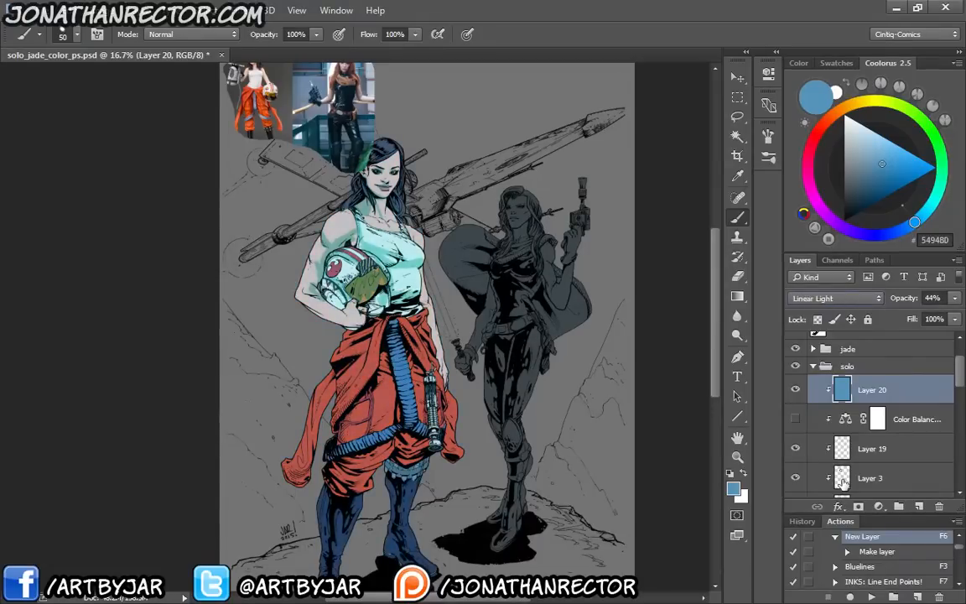
# Delete the blue fill layer, the Color Balance layer and shadow Layer 19 from the solo group
pyautogui.keyDown('shift'); pyautogui.click(907, 424); pyautogui.keyUp('shift')
pyautogui.click(939, 506)
pyautogui.press('Return')
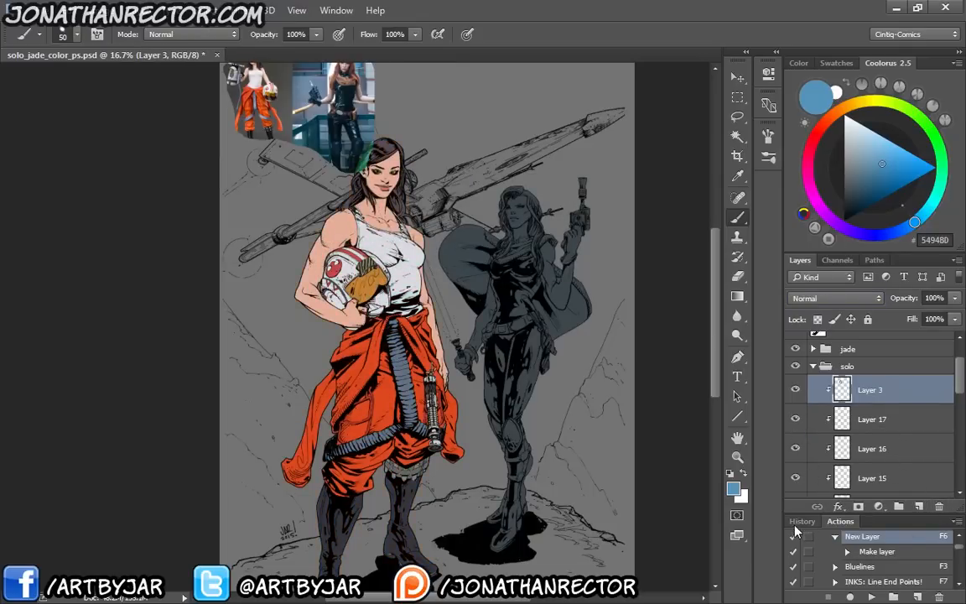
# Collapse the solo group, expand the jade group and select Layer 18 with the second woman's flat shape
pyautogui.hotkey('ctrl', '+')
pyautogui.hotkey('ctrl', '+')
pyautogui.hotkey('ctrl', '+')
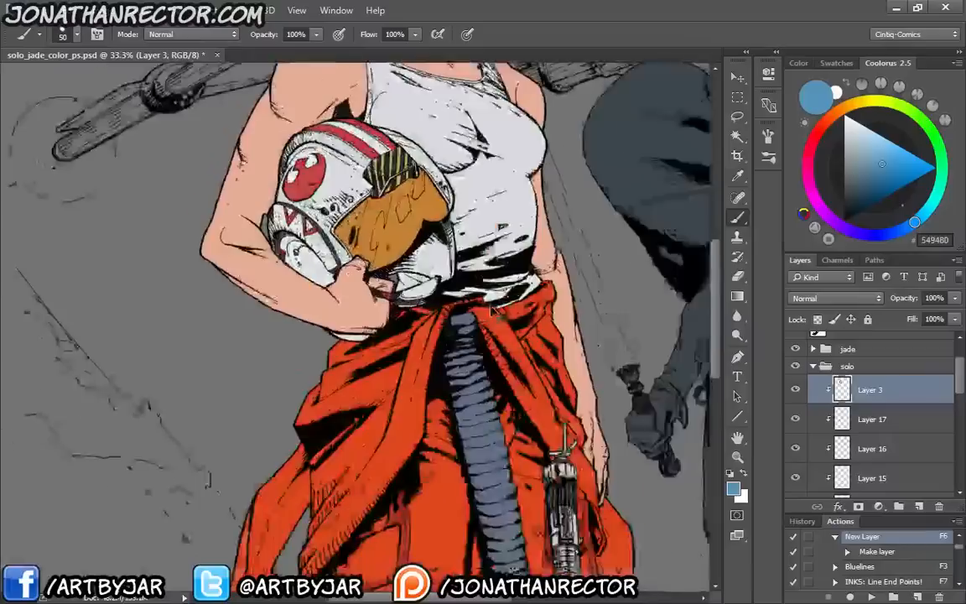
pyautogui.moveTo(474, 363); pyautogui.dragTo(218, 478)
pyautogui.moveTo(562, 386); pyautogui.dragTo(475, 410)
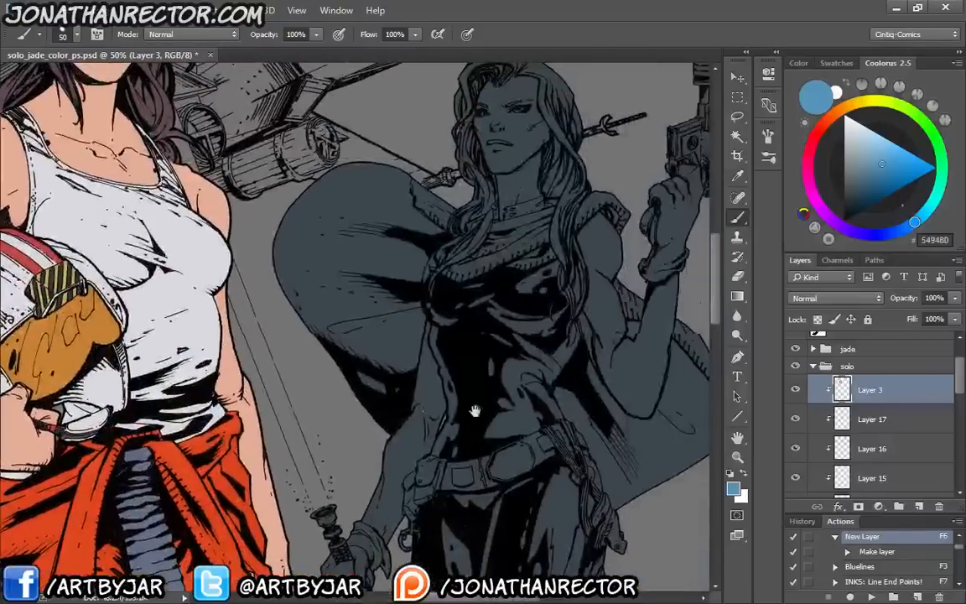
pyautogui.click(814, 366)
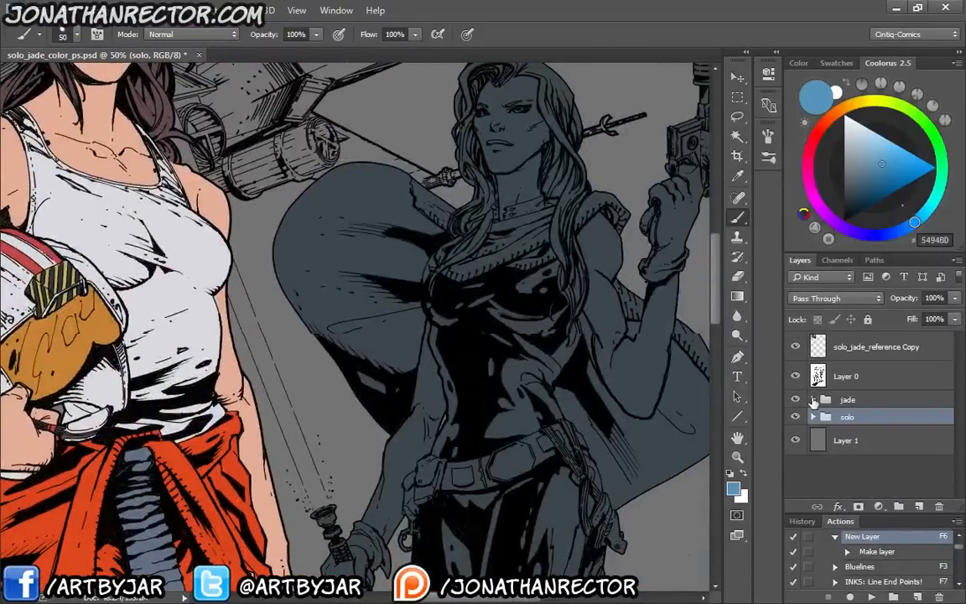
pyautogui.click(812, 399)
pyautogui.click(856, 425)
# Sample skin tones from the red-haired woman's face in the reference photo with the Eyedropper
pyautogui.moveTo(218, 228); pyautogui.dragTo(336, 504)
pyautogui.moveTo(327, 434); pyautogui.dragTo(321, 337)
pyautogui.moveTo(257, 279); pyautogui.dragTo(433, 435)
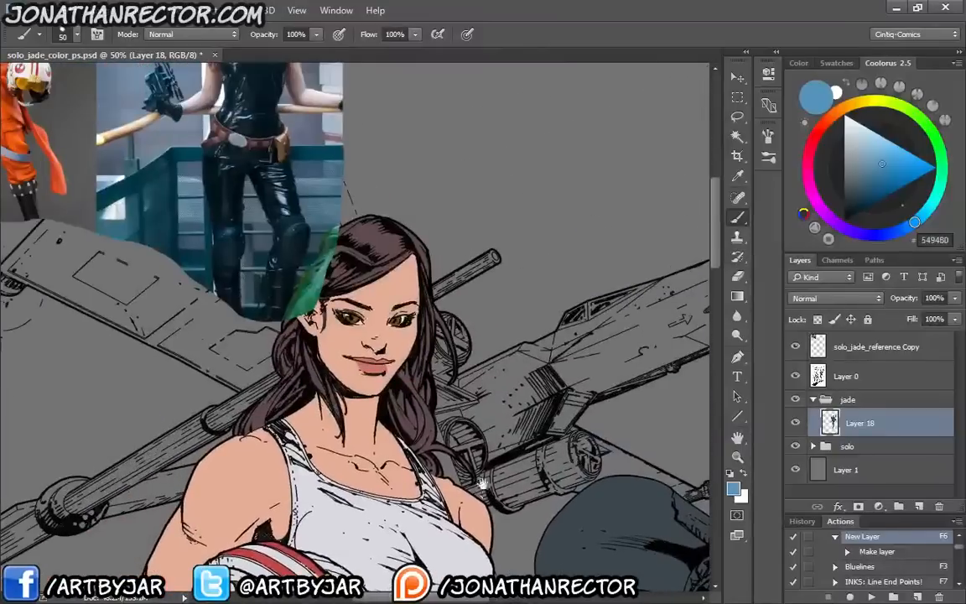
pyautogui.moveTo(310, 303); pyautogui.dragTo(430, 378)
pyautogui.moveTo(308, 263); pyautogui.dragTo(356, 374)
pyautogui.hotkey('ctrl', '+')
pyautogui.hotkey('ctrl', '+')
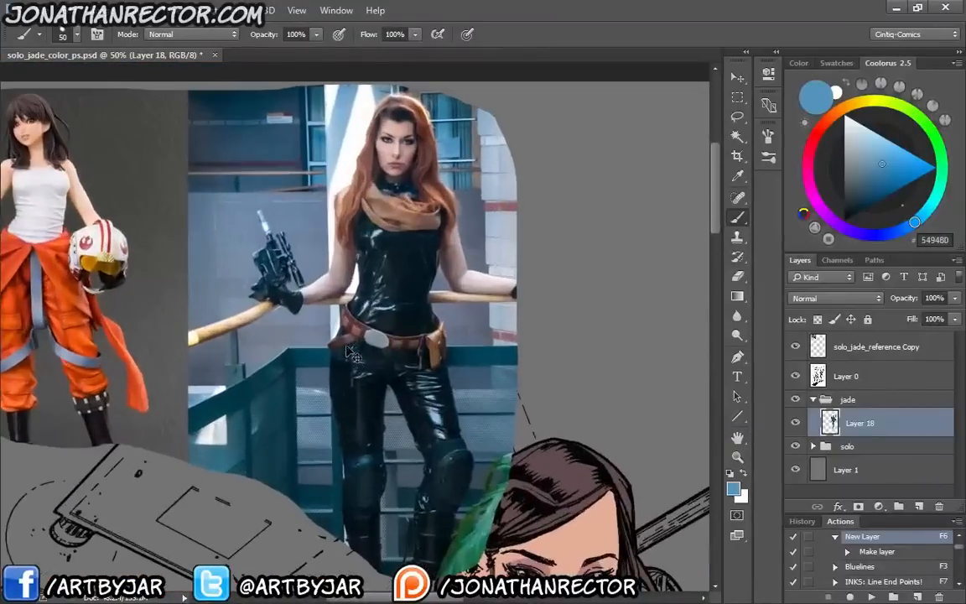
pyautogui.moveTo(414, 309); pyautogui.dragTo(401, 437)
pyautogui.moveTo(244, 327); pyautogui.dragTo(526, 377)
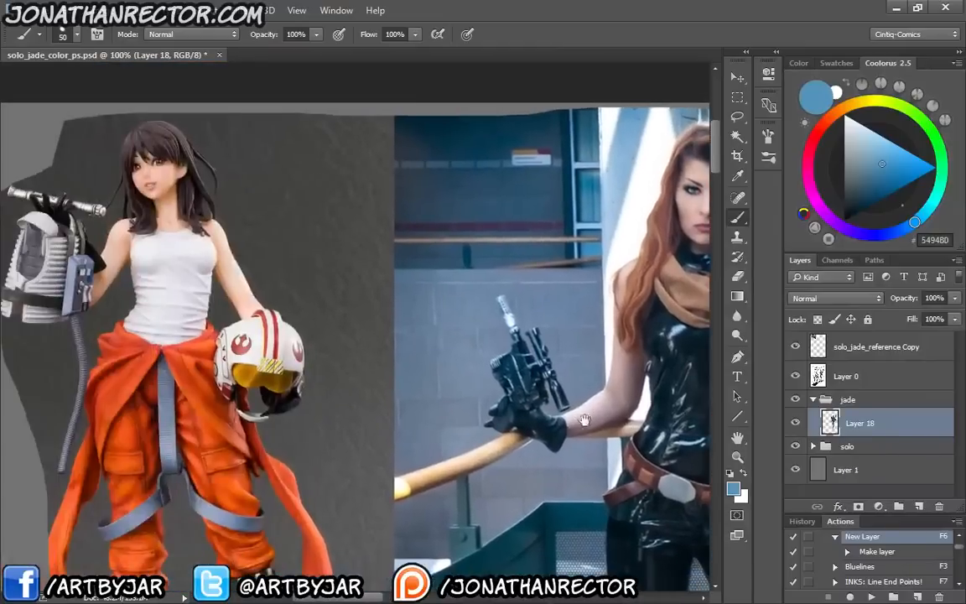
pyautogui.moveTo(511, 414); pyautogui.dragTo(462, 458)
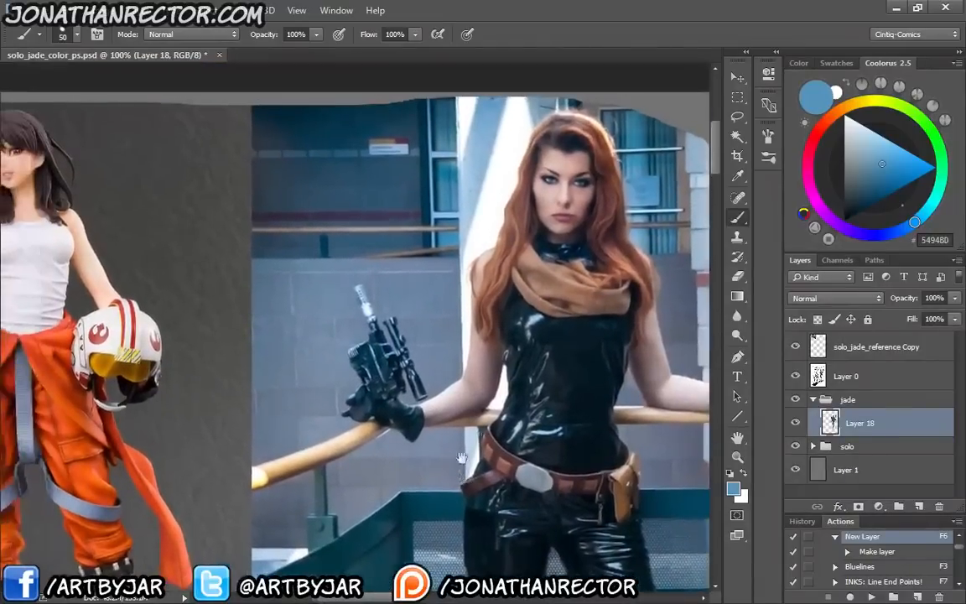
pyautogui.press('i')
pyautogui.click(550, 198)
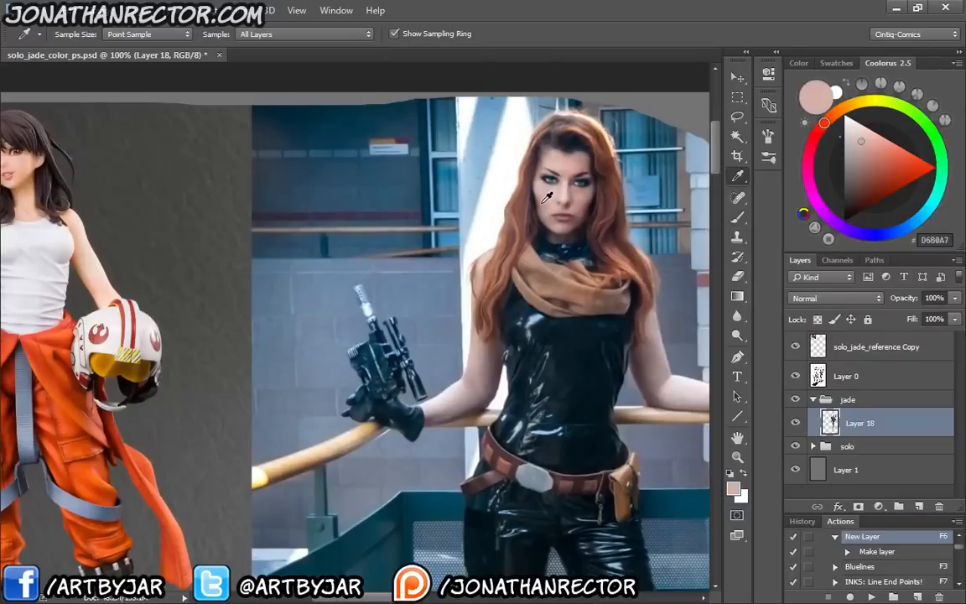
pyautogui.click(547, 203)
# Compare the two reference women's skin tones by sampling their faces alternately
pyautogui.moveTo(142, 323); pyautogui.dragTo(235, 388)
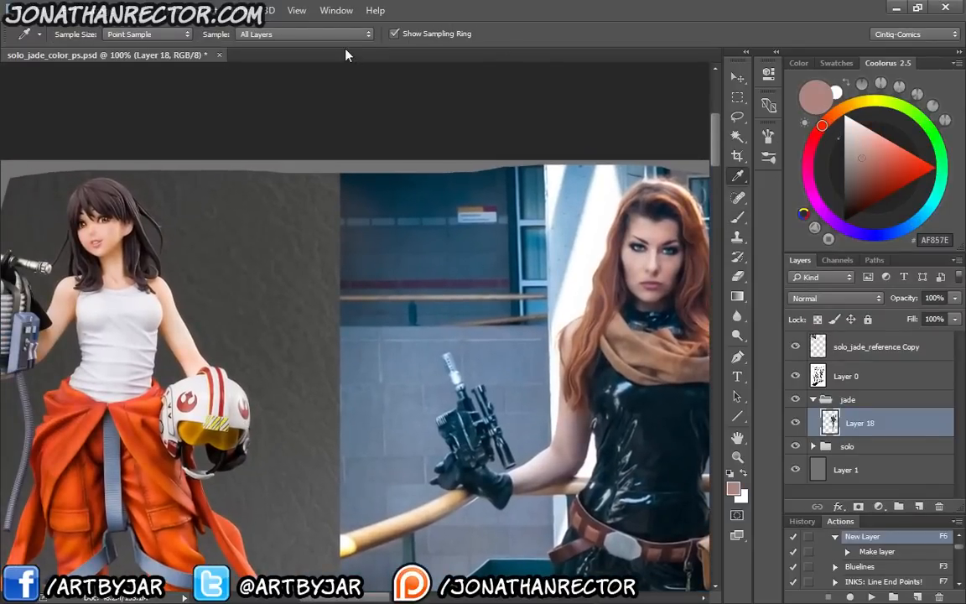
pyautogui.click(109, 238)
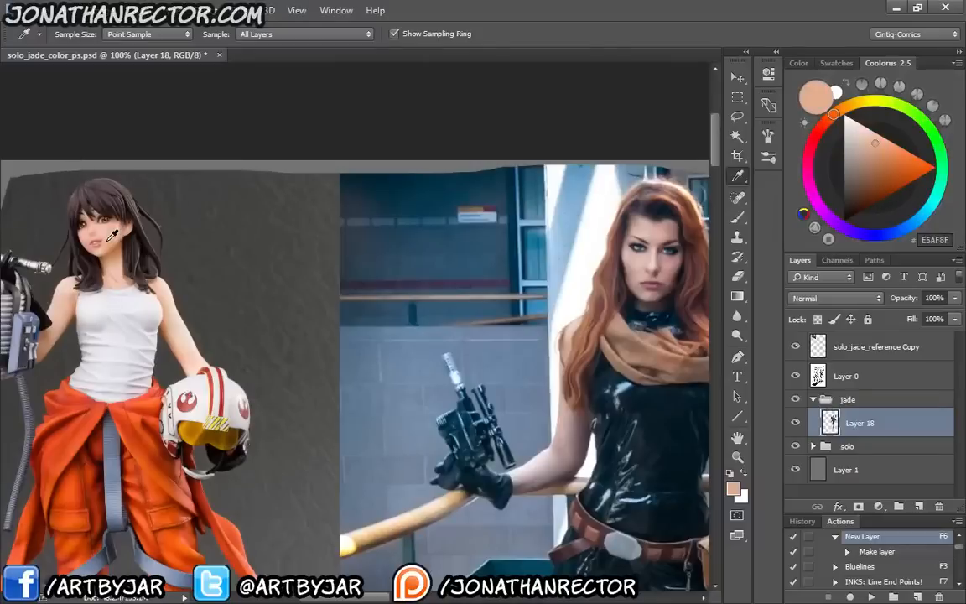
pyautogui.click(634, 267)
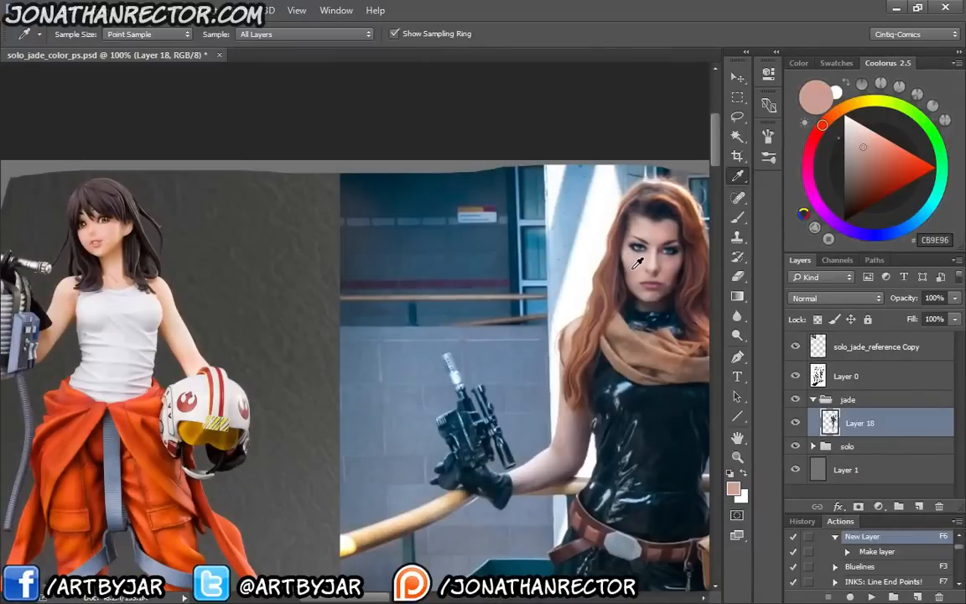
pyautogui.click(119, 234)
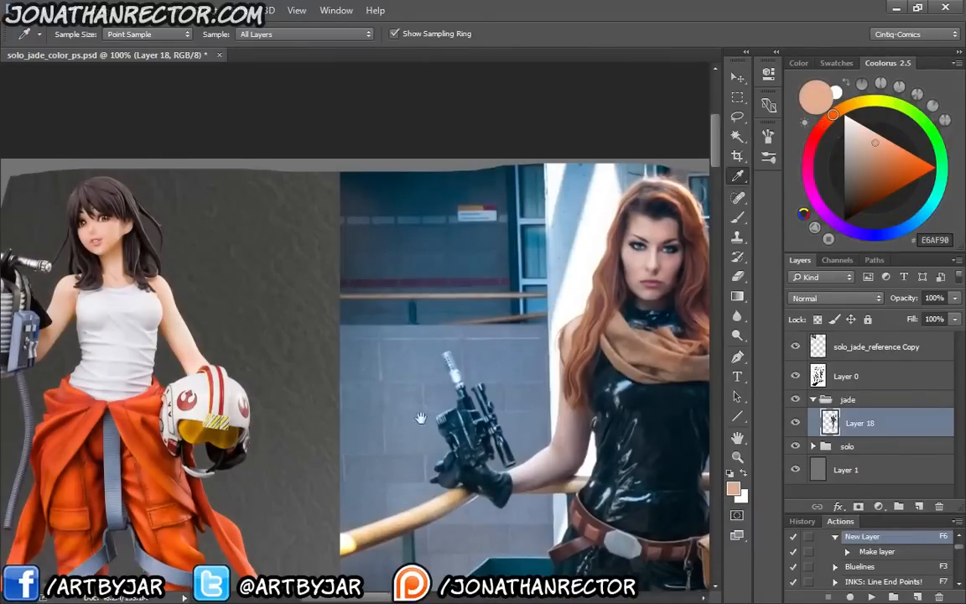
# Sample the skin colour from the drawn first woman's face and lighten it to E7BBA2
pyautogui.moveTo(420, 420); pyautogui.dragTo(238, 27)
pyautogui.moveTo(366, 416); pyautogui.dragTo(189, 125)
pyautogui.click(473, 259)
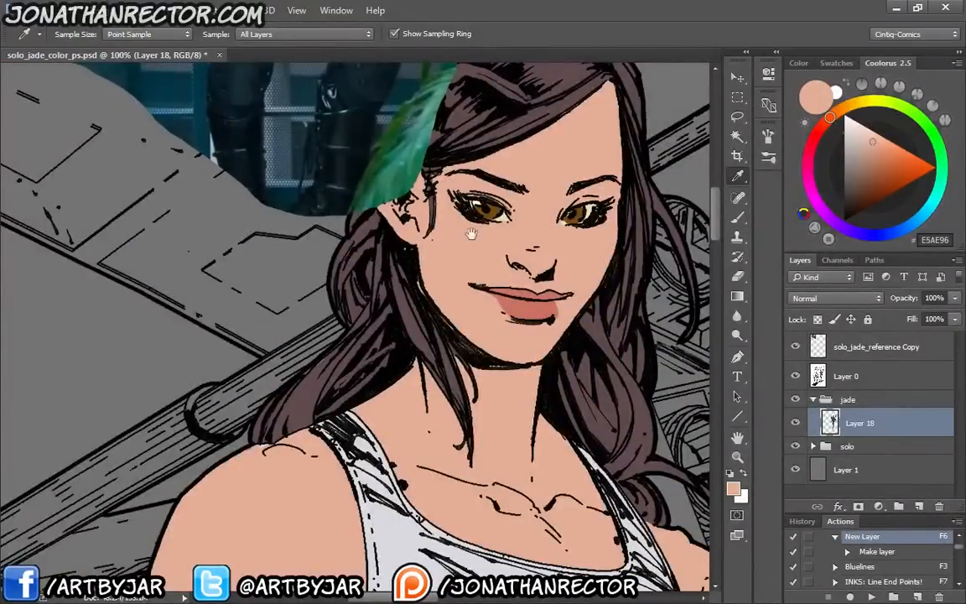
pyautogui.moveTo(471, 236); pyautogui.dragTo(405, 535)
pyautogui.moveTo(408, 426); pyautogui.dragTo(492, 572)
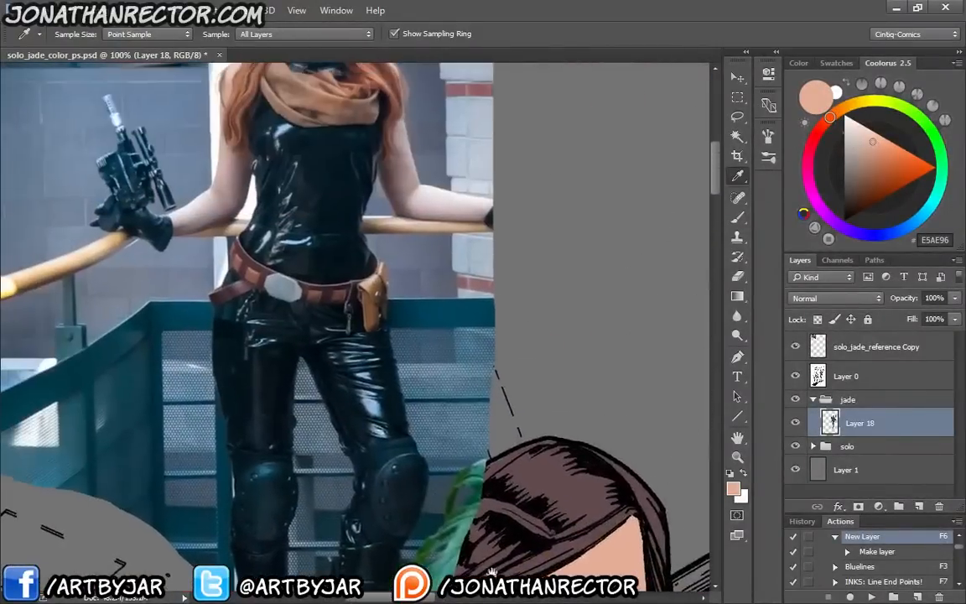
pyautogui.click(832, 116)
pyautogui.click(869, 144)
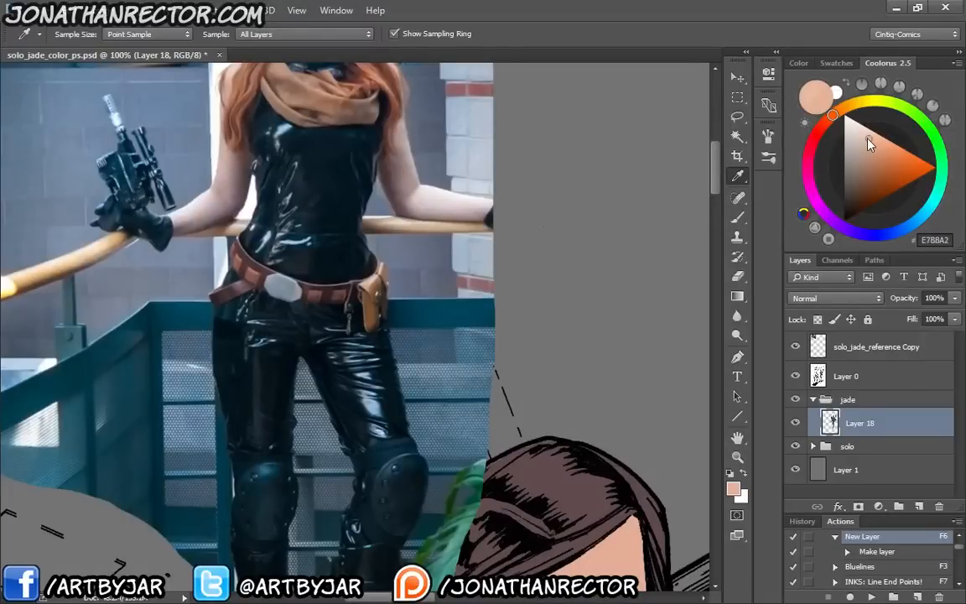
# Add a new layer above Layer 18 in the jade group and clip it to the second woman's flat shape
pyautogui.moveTo(539, 473); pyautogui.dragTo(285, 194)
pyautogui.moveTo(445, 448); pyautogui.dragTo(319, 467)
pyautogui.moveTo(355, 375); pyautogui.dragTo(514, 397)
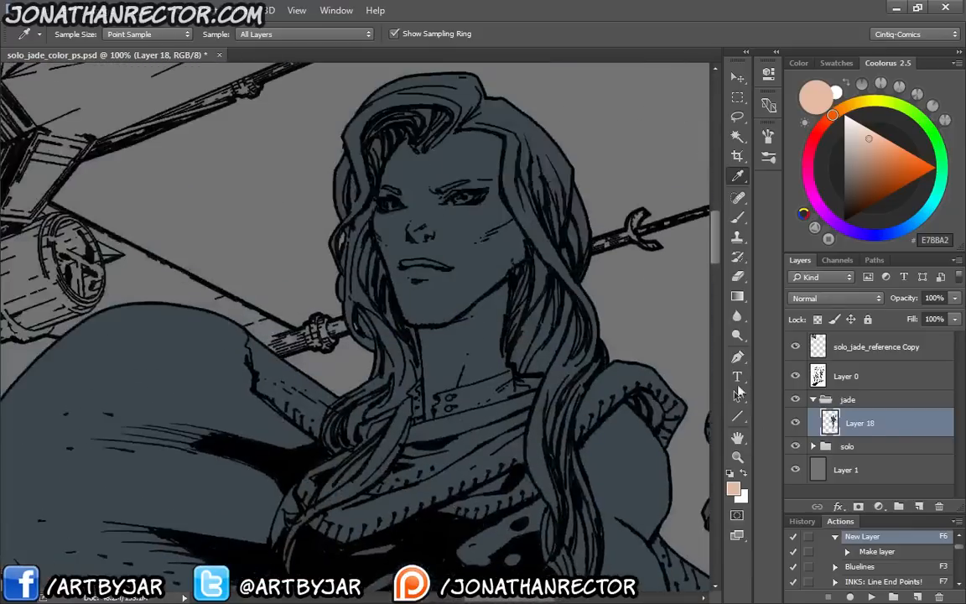
pyautogui.press('F6')
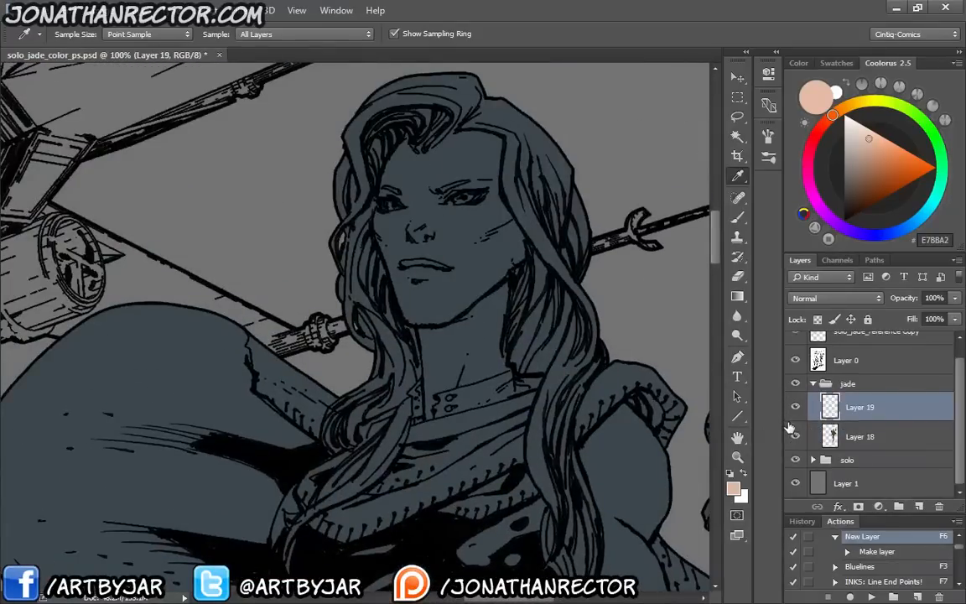
pyautogui.keyDown('alt'); pyautogui.click(857, 414); pyautogui.keyUp('alt')
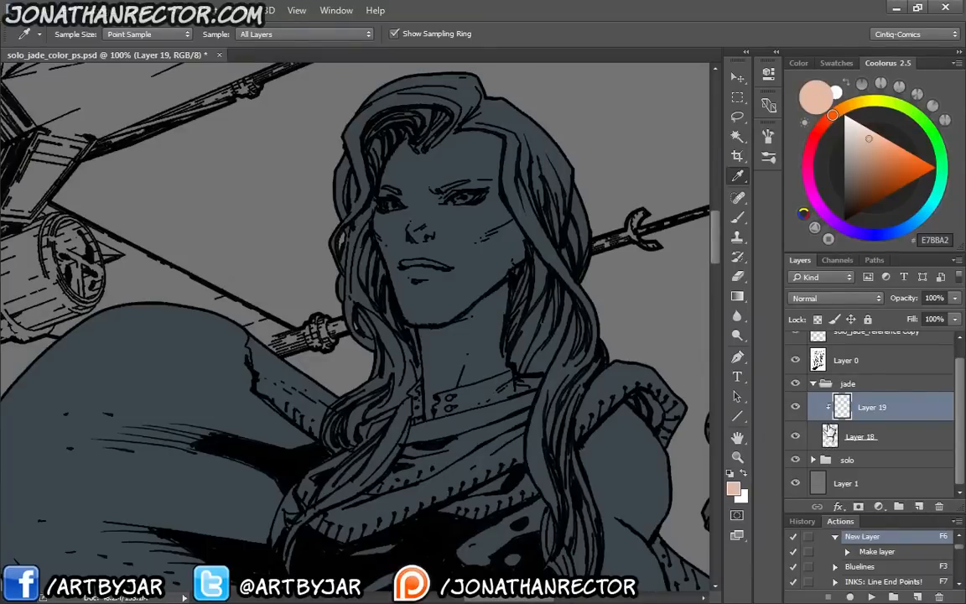
pyautogui.press('b')
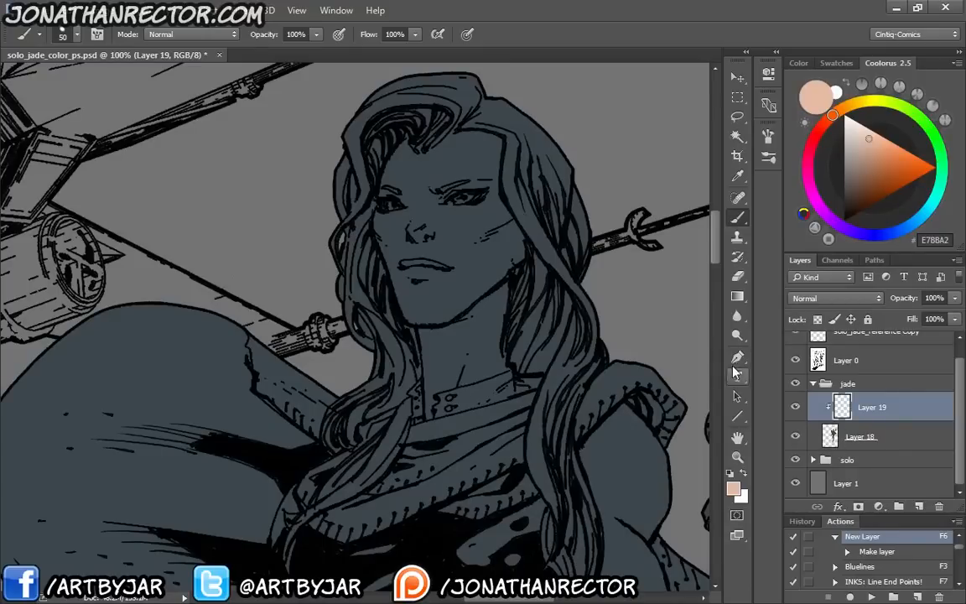
pyautogui.moveTo(432, 251)
pyautogui.mouseDown()
pyautogui.moveTo(415, 285)
pyautogui.moveTo(381, 252)
pyautogui.moveTo(379, 222)
pyautogui.moveTo(344, 243)
pyautogui.mouseUp()
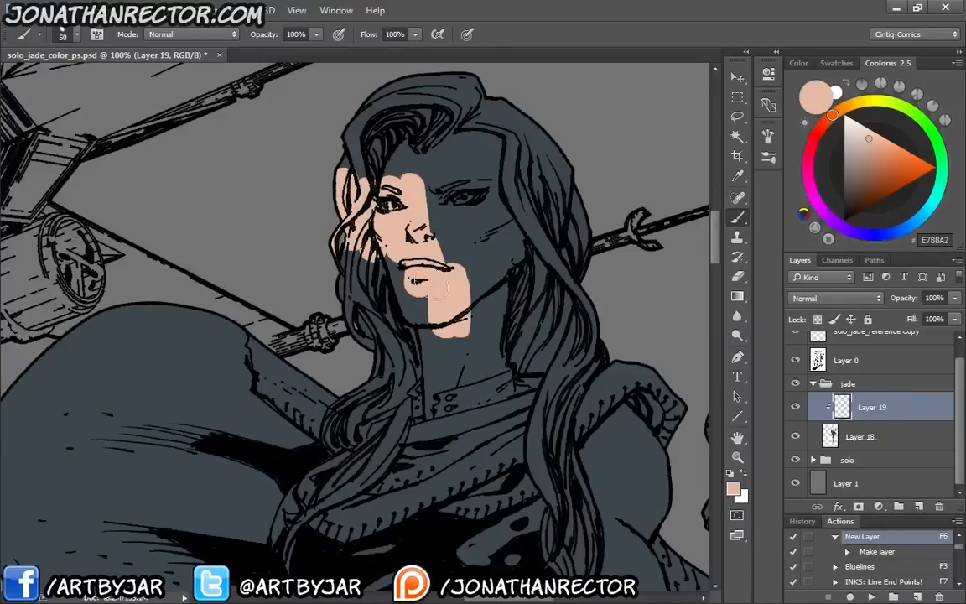
pyautogui.hotkey('ctrl', 'z')
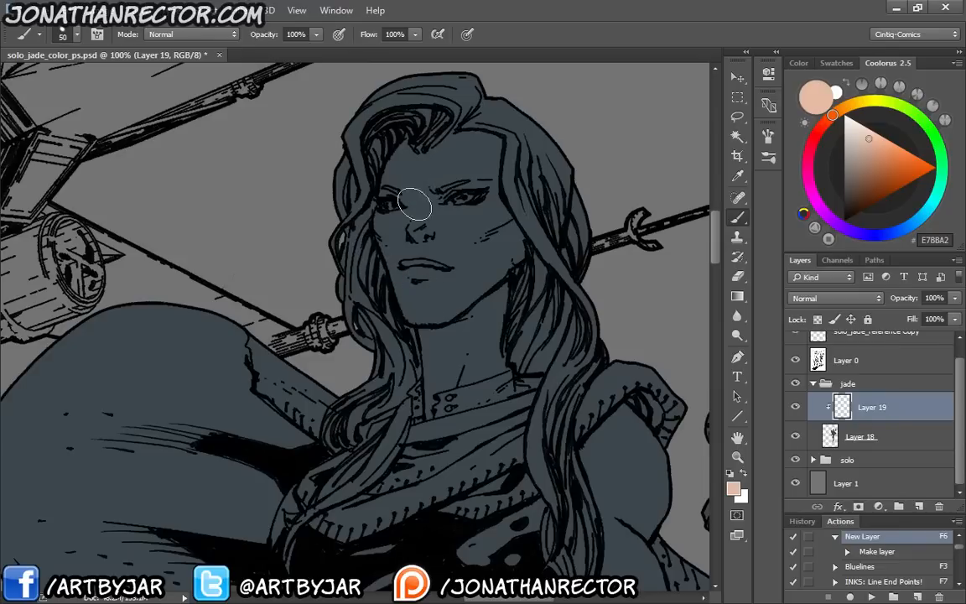
# Reduce the brush to 20 px and outline the skin areas of the second woman's face and neck with E7BBA2
pyautogui.press('[')
pyautogui.press('[')
pyautogui.press('[')
pyautogui.moveTo(434, 272); pyautogui.dragTo(460, 273)
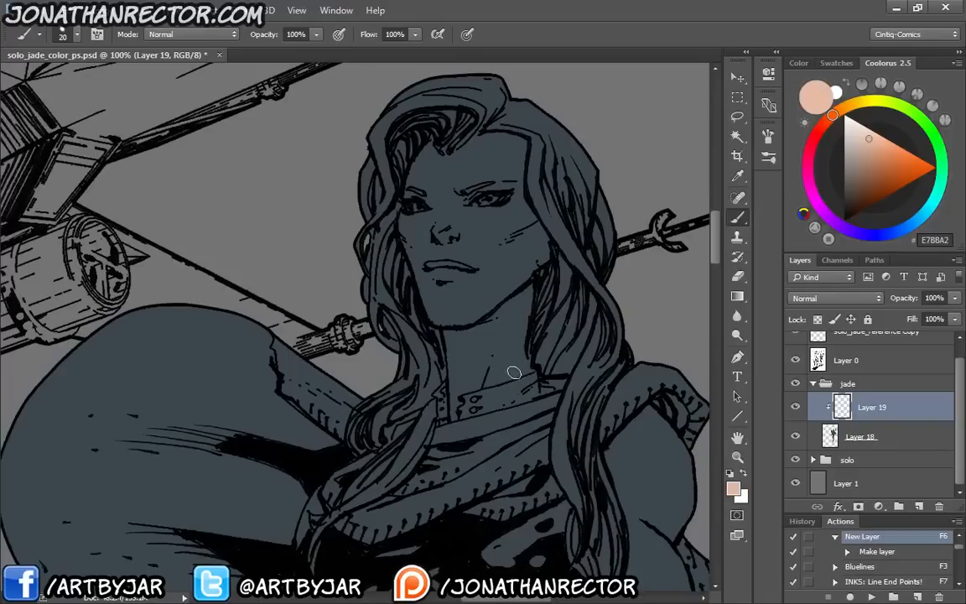
pyautogui.moveTo(514, 371)
pyautogui.mouseDown()
pyautogui.moveTo(529, 369)
pyautogui.moveTo(475, 382)
pyautogui.moveTo(491, 378)
pyautogui.moveTo(454, 409)
pyautogui.moveTo(443, 325)
pyautogui.mouseUp()
# Outline the second woman's raised, gun-holding arm from the shoulder to the glove in the skin colour
pyautogui.moveTo(398, 243)
pyautogui.mouseDown()
pyautogui.moveTo(457, 125)
pyautogui.moveTo(552, 267)
pyautogui.moveTo(533, 365)
pyautogui.moveTo(416, 274)
pyautogui.moveTo(394, 204)
pyautogui.moveTo(349, 141)
pyautogui.mouseUp()
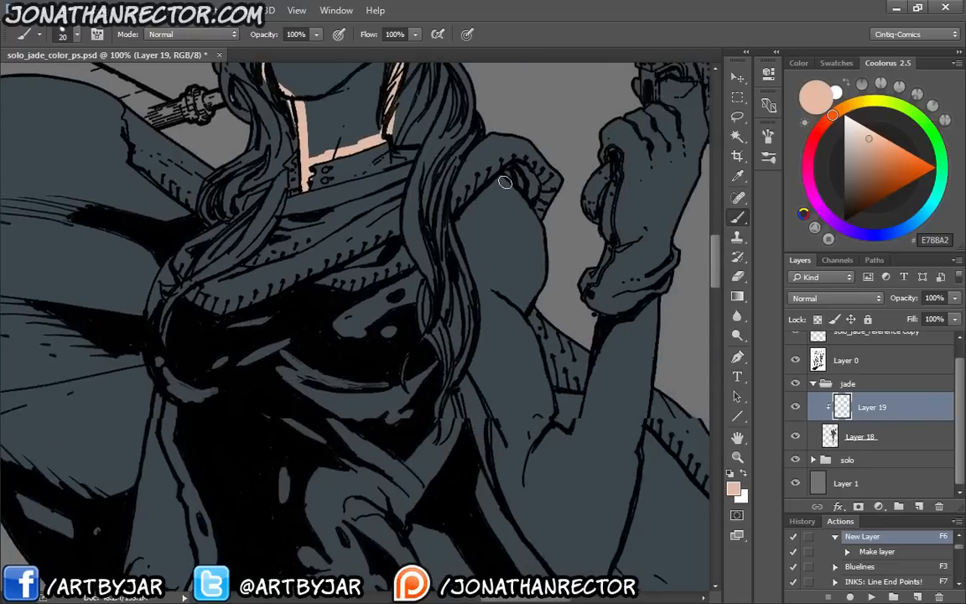
pyautogui.moveTo(501, 176)
pyautogui.mouseDown()
pyautogui.moveTo(533, 216)
pyautogui.moveTo(537, 276)
pyautogui.moveTo(523, 314)
pyautogui.moveTo(549, 409)
pyautogui.moveTo(577, 426)
pyautogui.moveTo(603, 340)
pyautogui.moveTo(633, 314)
pyautogui.moveTo(653, 328)
pyautogui.moveTo(630, 482)
pyautogui.moveTo(630, 373)
pyautogui.moveTo(615, 424)
pyautogui.moveTo(590, 449)
pyautogui.moveTo(549, 423)
pyautogui.moveTo(509, 361)
pyautogui.mouseUp()
pyautogui.moveTo(530, 401)
pyautogui.mouseDown()
pyautogui.moveTo(503, 357)
pyautogui.moveTo(472, 259)
pyautogui.mouseUp()
pyautogui.scroll(3, 495, 342)
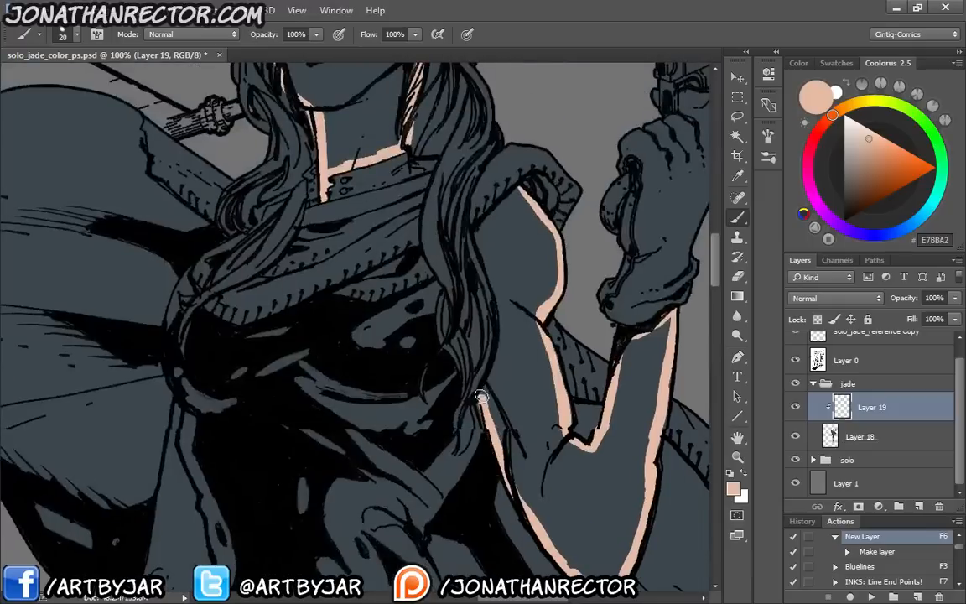
pyautogui.moveTo(482, 401)
pyautogui.mouseDown()
pyautogui.moveTo(476, 216)
pyautogui.moveTo(513, 196)
pyautogui.mouseUp()
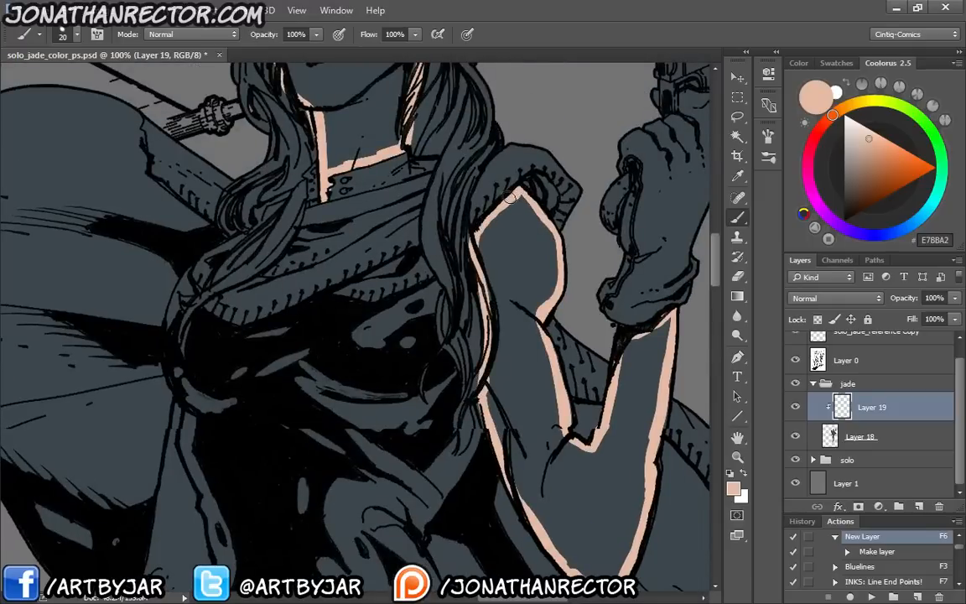
# Outline the second woman's lowered arm from the lightsaber glove up to the armpit in the skin colour
pyautogui.moveTo(165, 426)
pyautogui.mouseDown()
pyautogui.moveTo(390, 320)
pyautogui.moveTo(413, 269)
pyautogui.moveTo(400, 229)
pyautogui.moveTo(433, 221)
pyautogui.moveTo(425, 242)
pyautogui.moveTo(462, 368)
pyautogui.moveTo(436, 432)
pyautogui.mouseUp()
pyautogui.moveTo(435, 432)
pyautogui.mouseDown()
pyautogui.moveTo(467, 334)
pyautogui.moveTo(461, 361)
pyautogui.moveTo(406, 411)
pyautogui.moveTo(401, 432)
pyautogui.moveTo(470, 314)
pyautogui.moveTo(466, 387)
pyautogui.moveTo(437, 436)
pyautogui.moveTo(394, 393)
pyautogui.mouseUp()
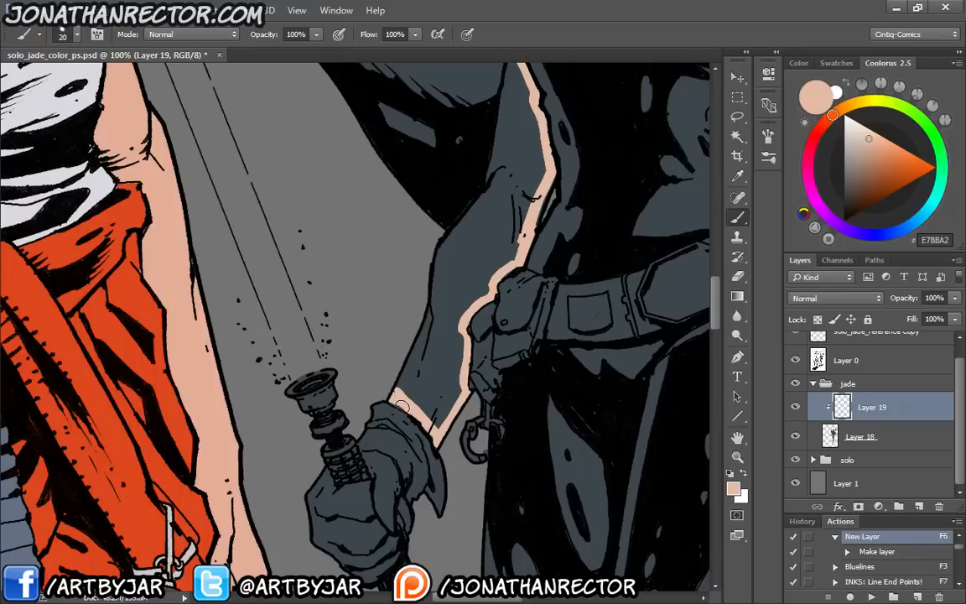
pyautogui.moveTo(391, 393)
pyautogui.mouseDown()
pyautogui.moveTo(435, 289)
pyautogui.moveTo(441, 249)
pyautogui.mouseUp()
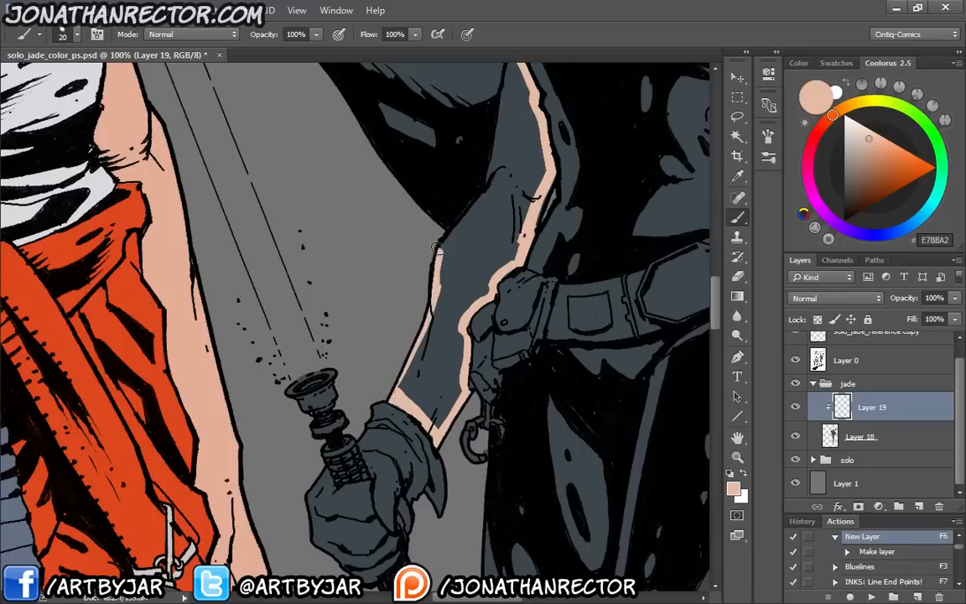
pyautogui.moveTo(505, 176); pyautogui.dragTo(468, 303)
pyautogui.moveTo(407, 374)
pyautogui.mouseDown()
pyautogui.moveTo(476, 197)
pyautogui.moveTo(458, 293)
pyautogui.mouseUp()
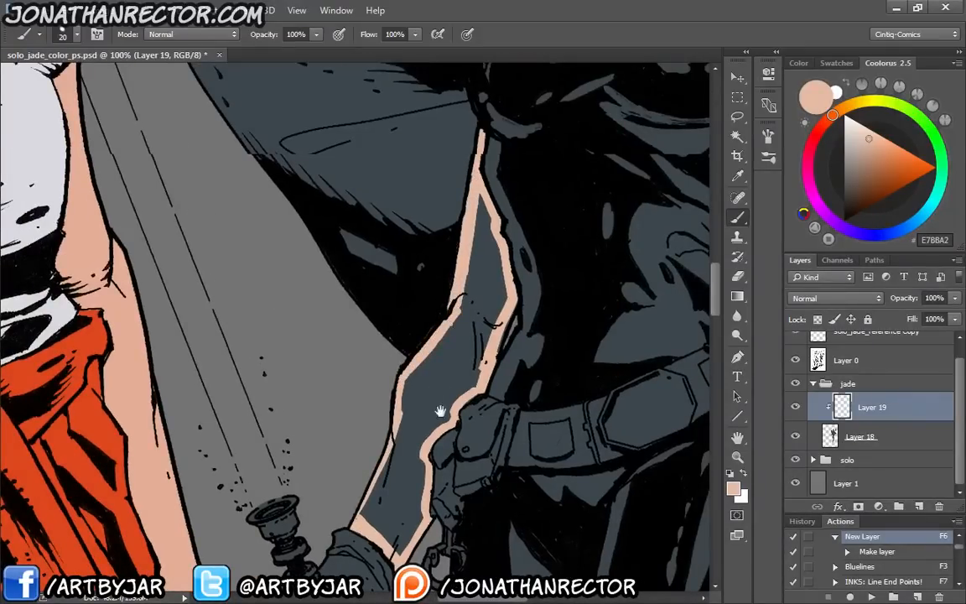
# Select the outlined face, neck and arm interiors with the Magic Wand and fill them with the skin colour
pyautogui.moveTo(438, 411)
pyautogui.mouseDown()
pyautogui.moveTo(362, 175)
pyautogui.moveTo(404, 435)
pyautogui.moveTo(389, 566)
pyautogui.mouseUp()
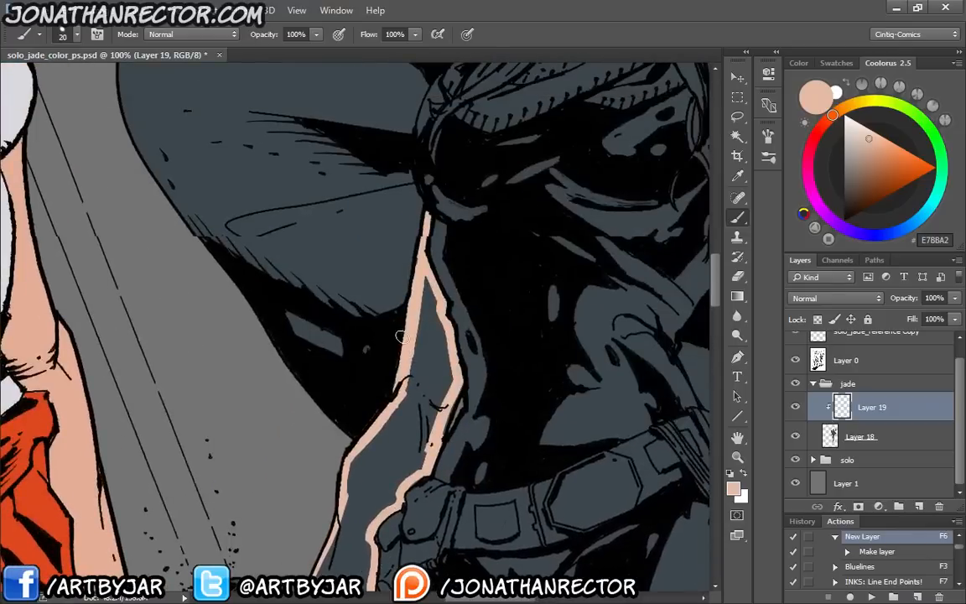
pyautogui.hotkey('ctrl', '-')
pyautogui.hotkey('ctrl', '-')
pyautogui.press('w')
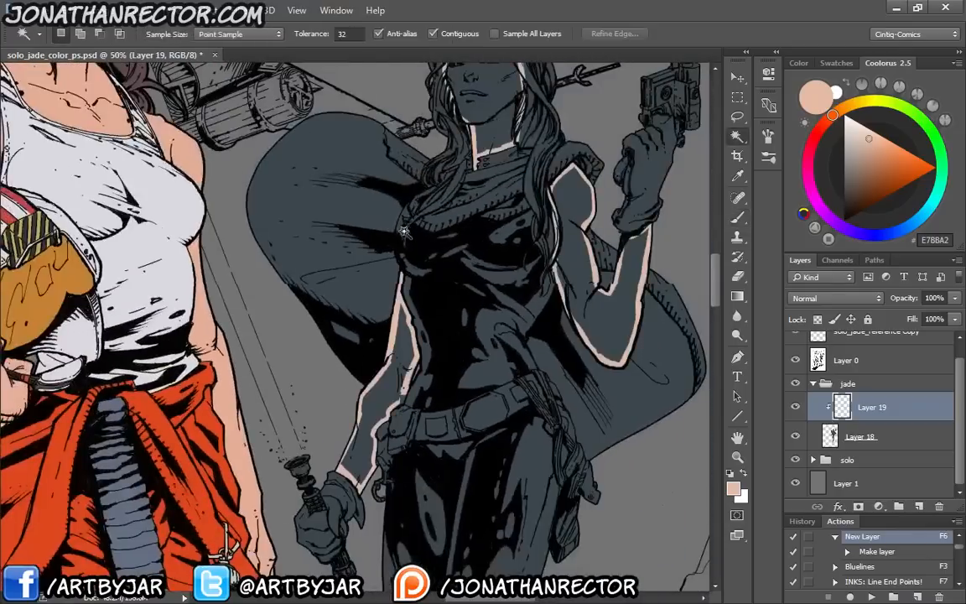
pyautogui.moveTo(416, 284); pyautogui.dragTo(382, 369)
pyautogui.click(458, 218)
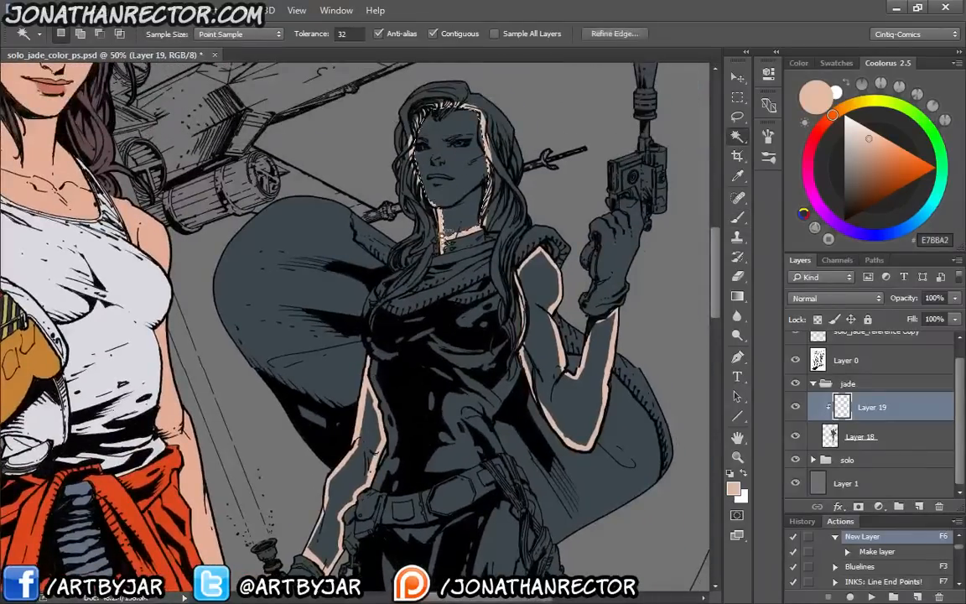
pyautogui.keyDown('shift'); pyautogui.click(540, 336); pyautogui.keyUp('shift')
pyautogui.keyDown('shift'); pyautogui.click(366, 431); pyautogui.keyUp('shift')
pyautogui.press('F8')
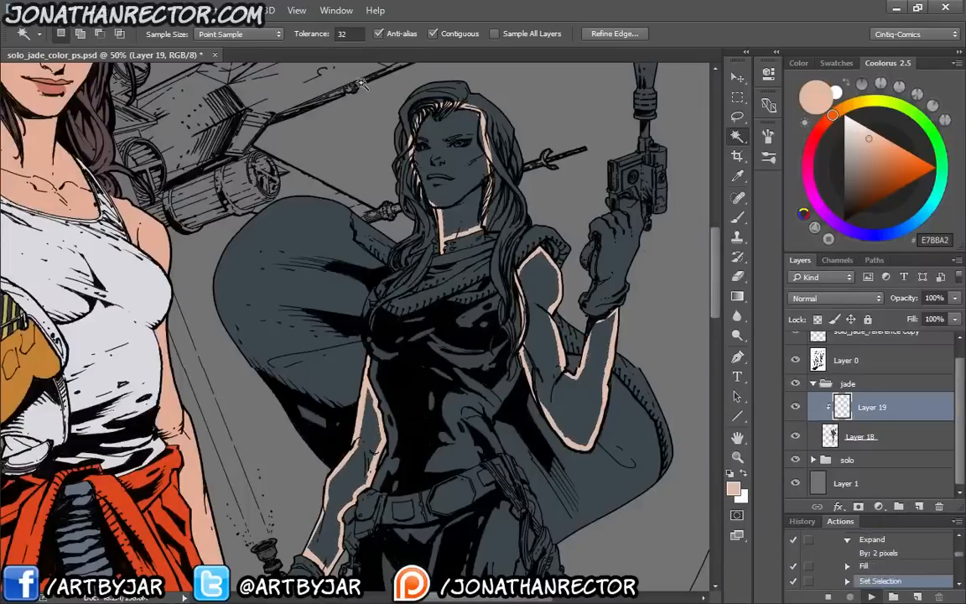
# Add another clipped layer above the skin layer and sample the hair colour 946058 from the red-haired woman in the reference photo
pyautogui.press('F6')
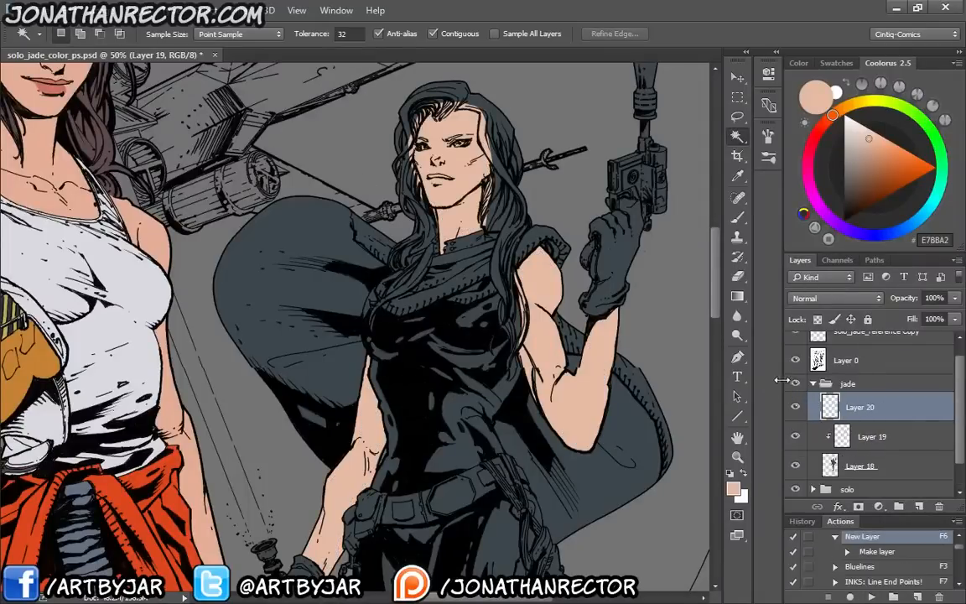
pyautogui.hotkey('ctrl', 'alt', 'g')
pyautogui.moveTo(148, 214); pyautogui.dragTo(396, 528)
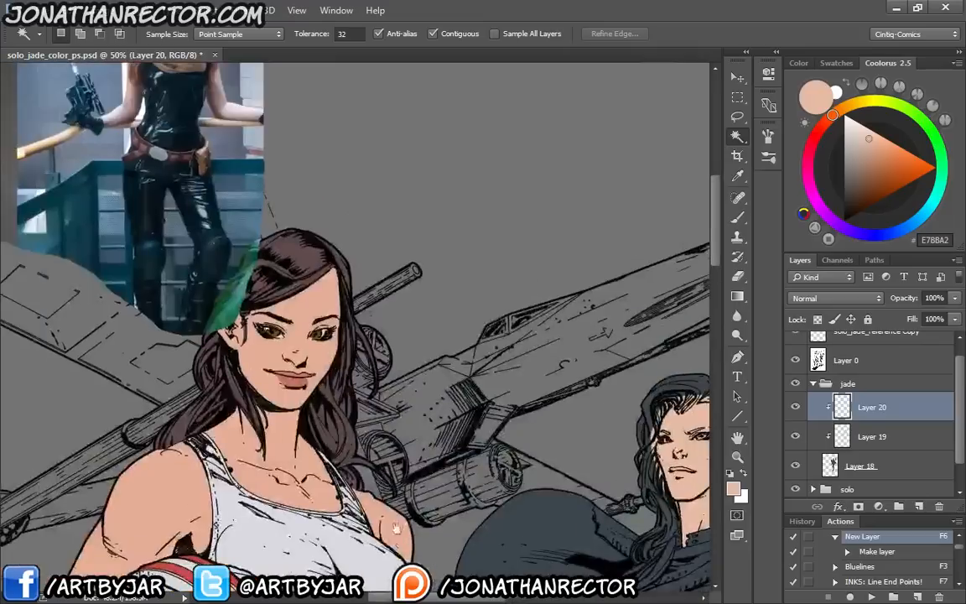
pyautogui.moveTo(152, 119); pyautogui.dragTo(285, 338)
pyautogui.press('i')
pyautogui.click(281, 239)
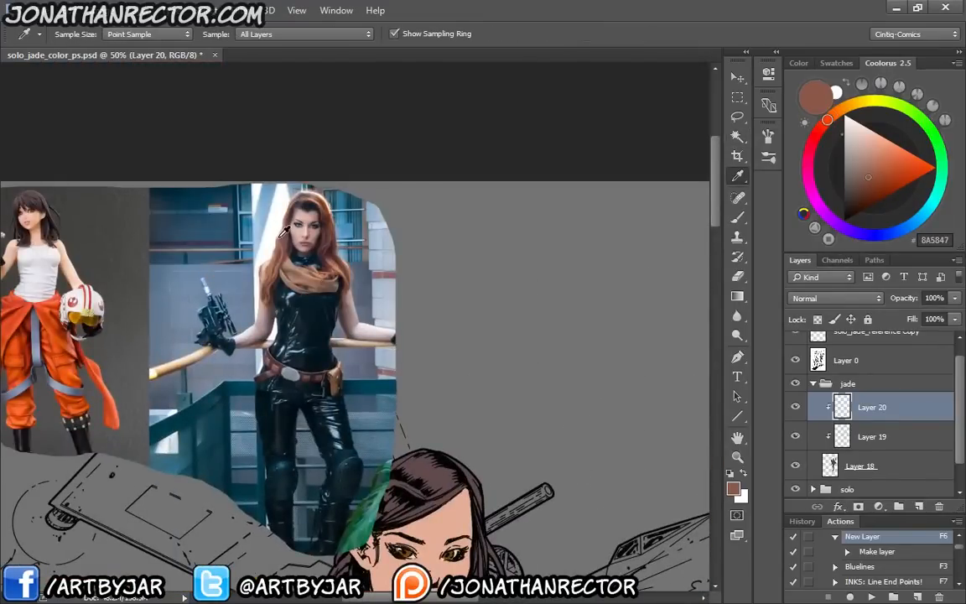
pyautogui.click(287, 237)
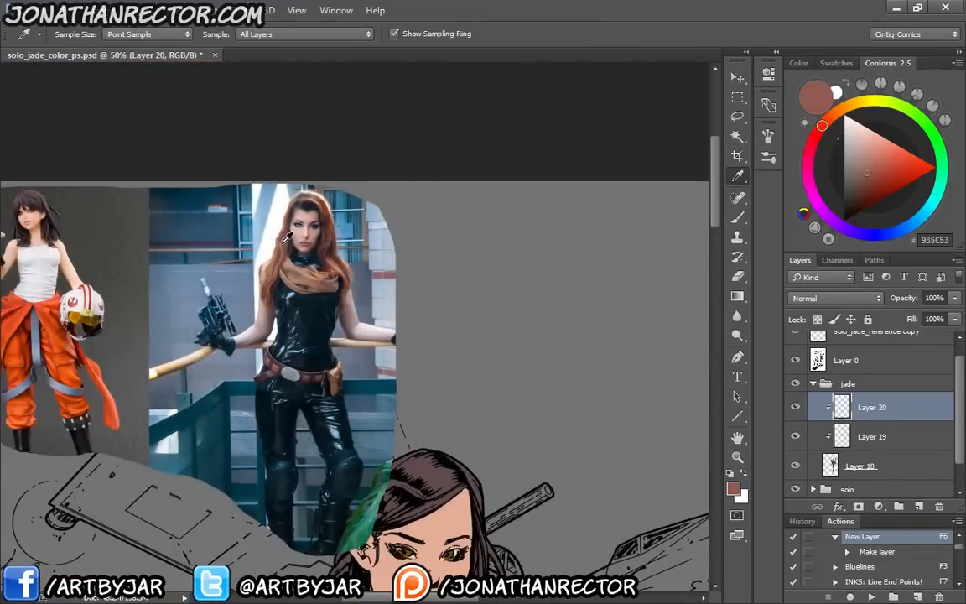
pyautogui.click(286, 237)
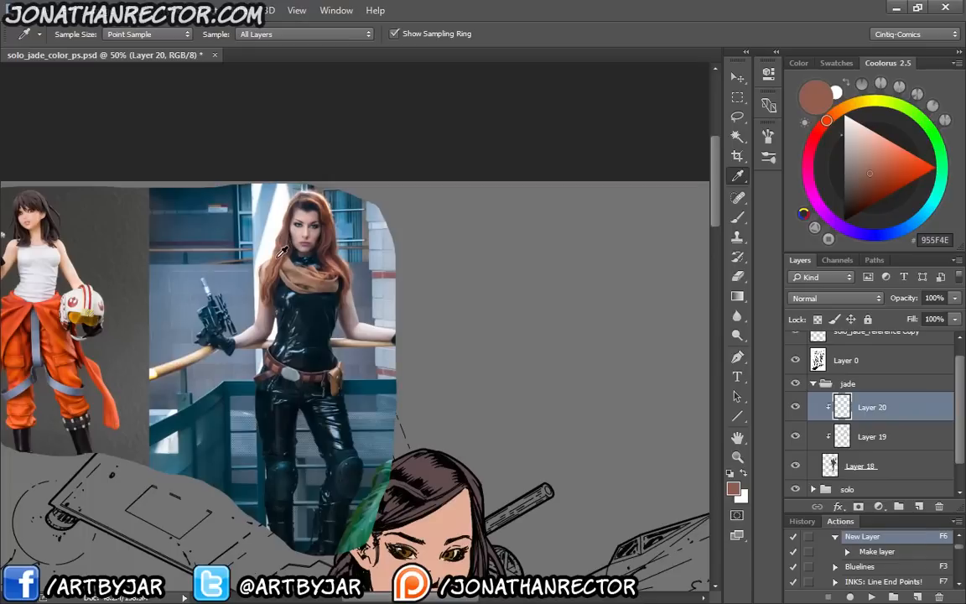
pyautogui.click(283, 249)
pyautogui.click(283, 247)
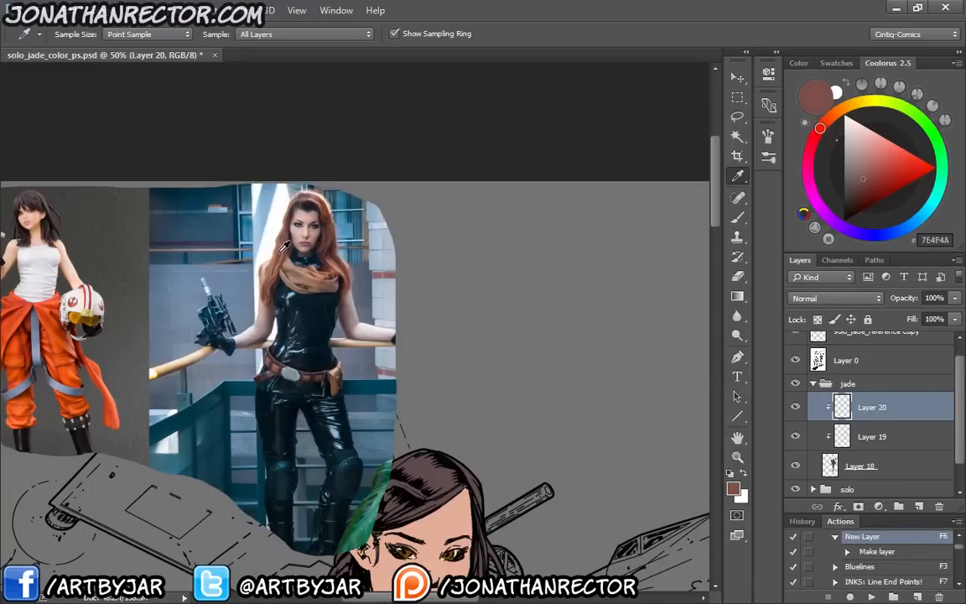
pyautogui.click(287, 237)
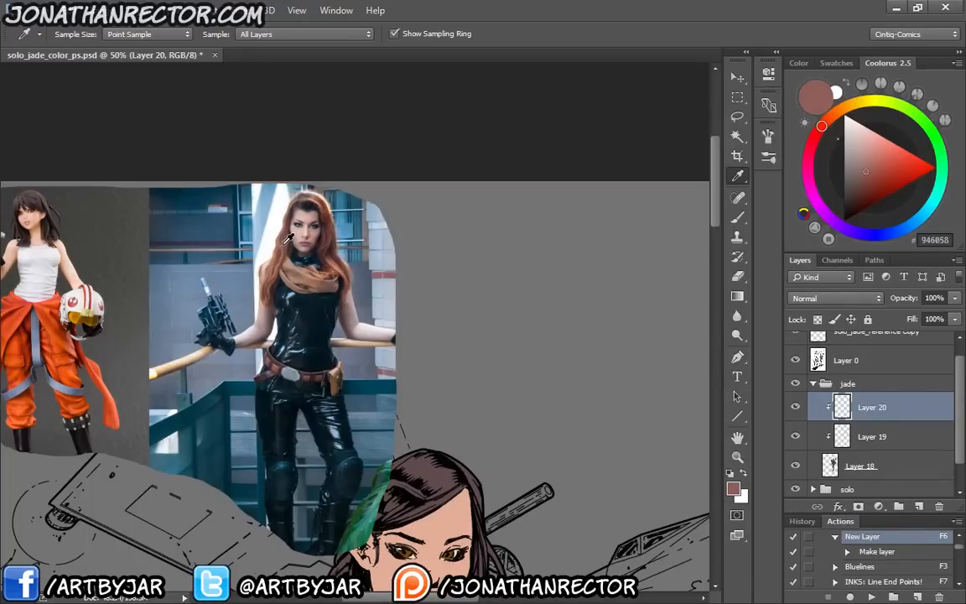
# Test the sampled colour on the second woman's hair and change it to a more saturated red, 963729
pyautogui.moveTo(540, 491); pyautogui.dragTo(212, 163)
pyautogui.press('b')
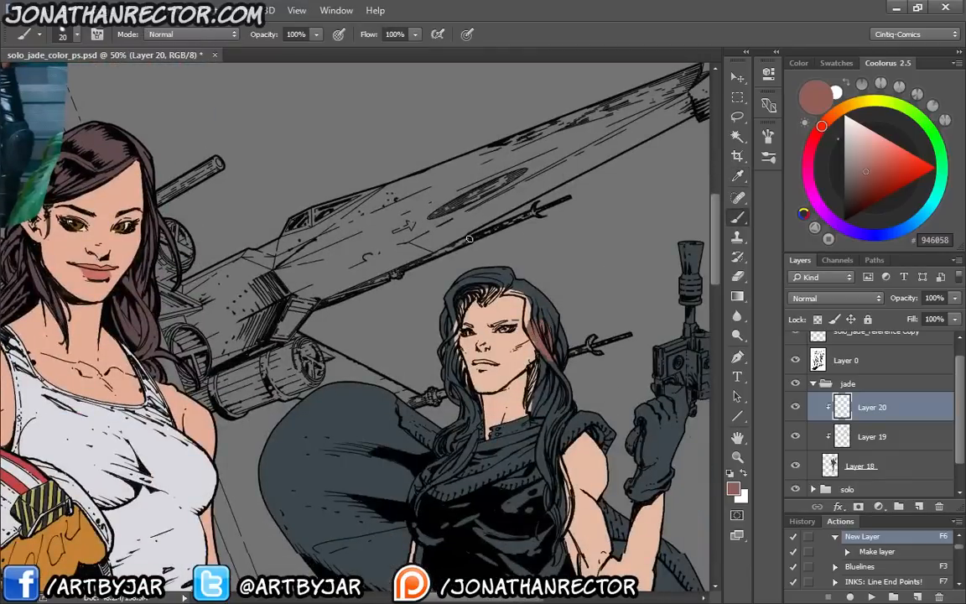
pyautogui.click(883, 180)
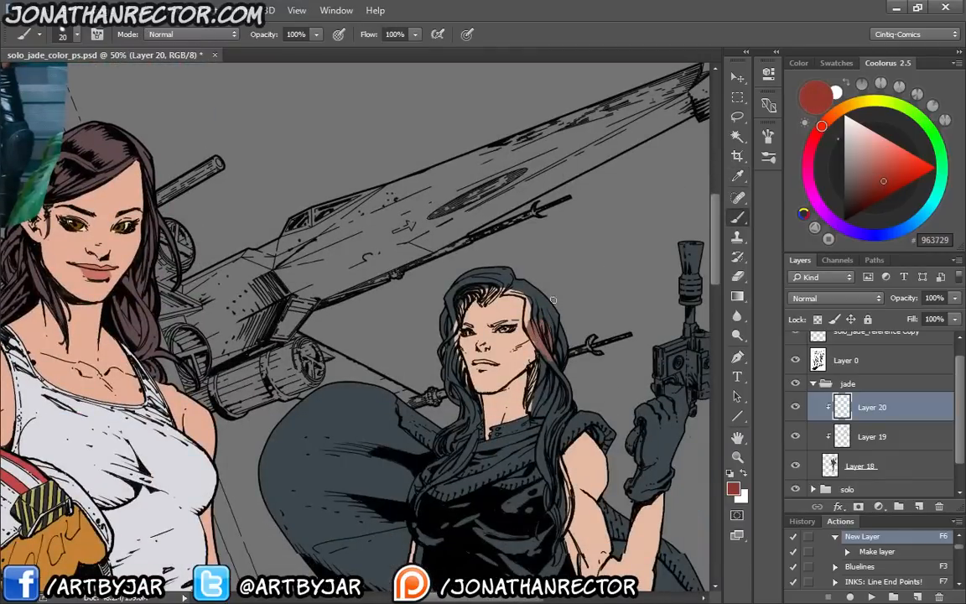
pyautogui.moveTo(538, 308); pyautogui.dragTo(534, 336)
pyautogui.hotkey('ctrl', 'z')
# Lasso the second woman's hair strands beside the cheek, on the side nearest the first woman
pyautogui.hotkey('ctrl', '+')
pyautogui.hotkey('ctrl', '+')
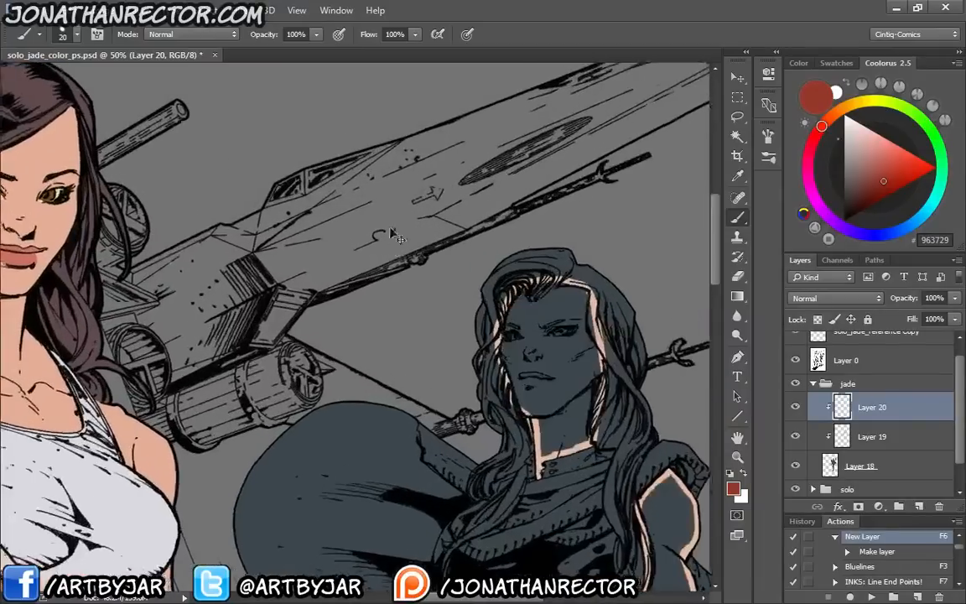
pyautogui.moveTo(497, 387); pyautogui.dragTo(404, 299)
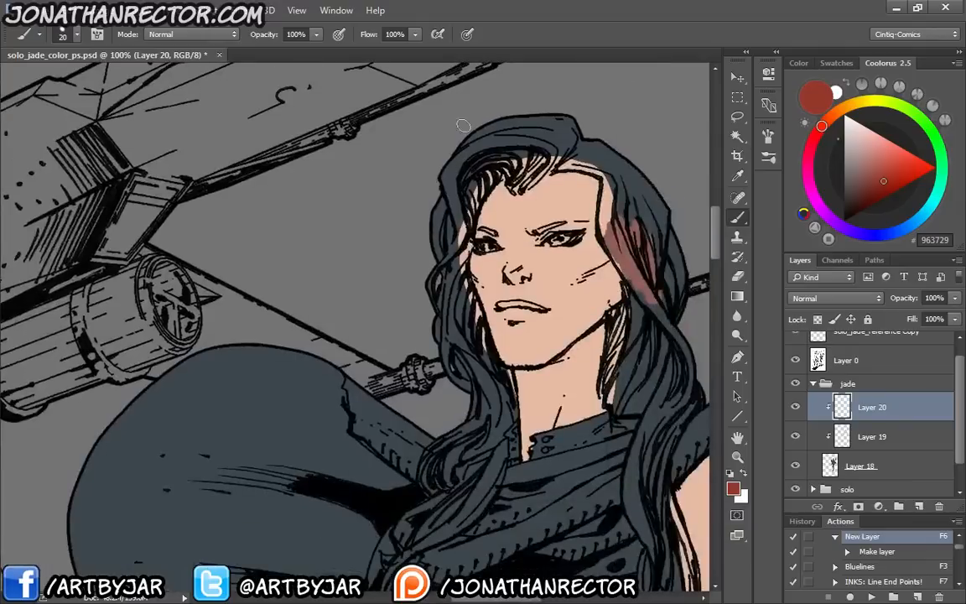
pyautogui.press('l')
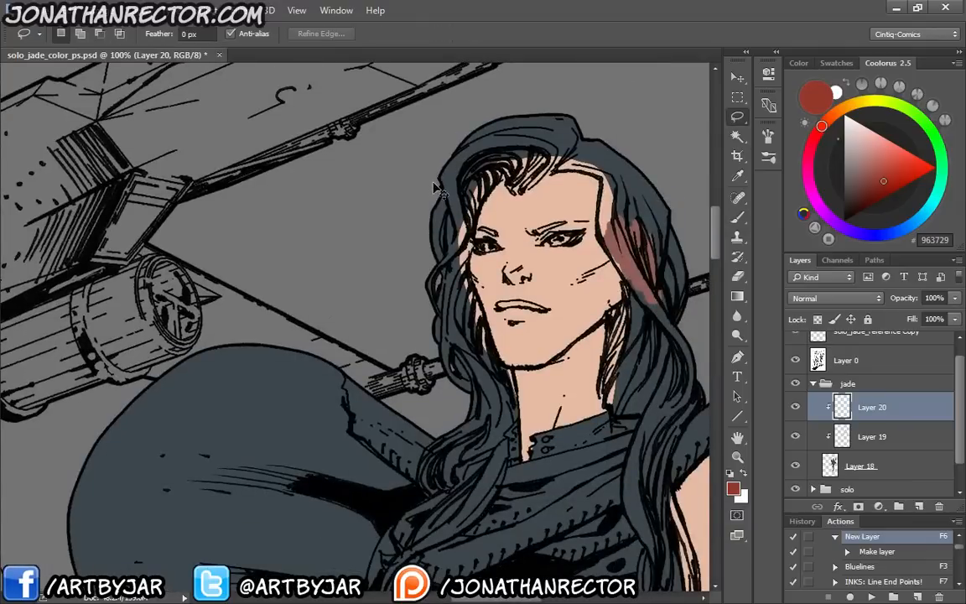
pyautogui.hotkey('ctrl', '+')
pyautogui.moveTo(421, 209); pyautogui.dragTo(249, 163)
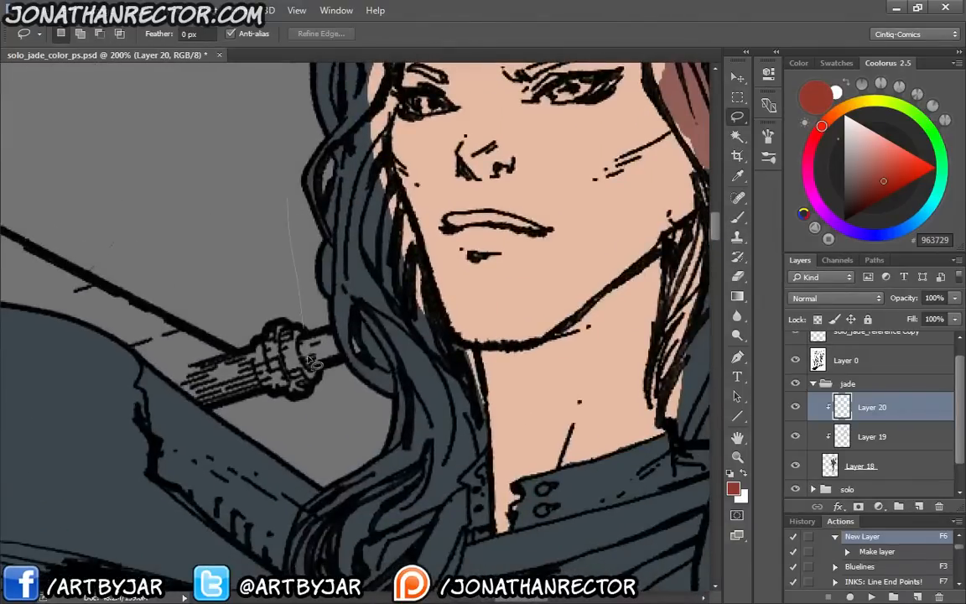
pyautogui.moveTo(309, 357); pyautogui.dragTo(361, 197)
# Extend the hair selection around the curled lock at the shoulder and trim its lower edge
pyautogui.moveTo(360, 433)
pyautogui.mouseDown()
pyautogui.moveTo(449, 203)
pyautogui.moveTo(451, 231)
pyautogui.mouseUp()
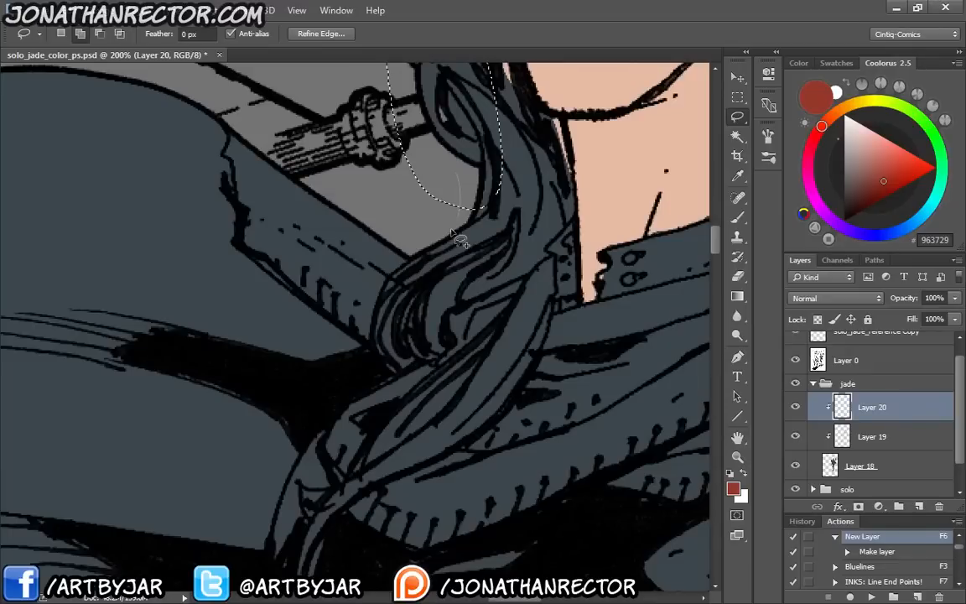
pyautogui.moveTo(451, 230); pyautogui.dragTo(502, 195)
pyautogui.moveTo(431, 344); pyautogui.dragTo(488, 252)
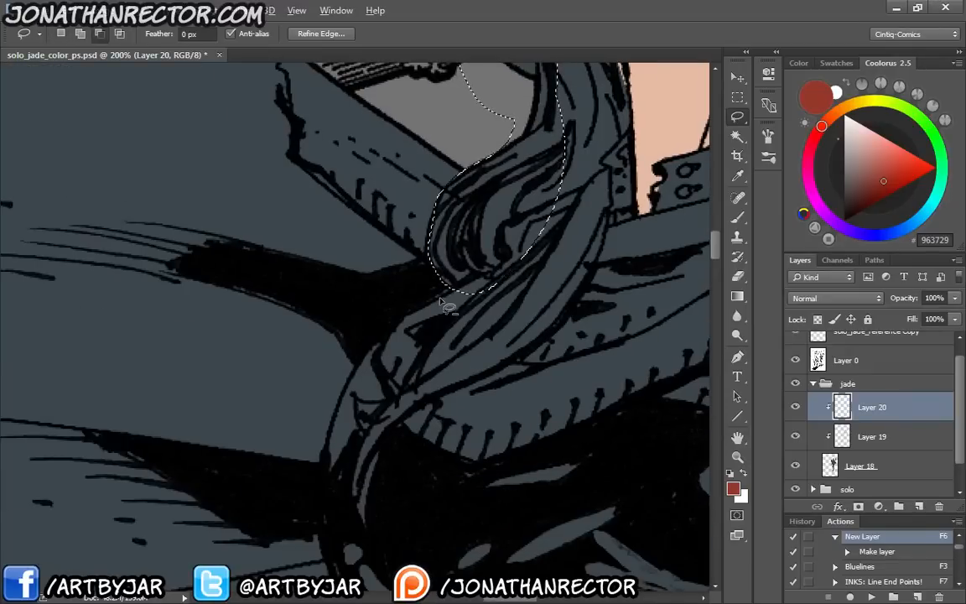
pyautogui.moveTo(439, 297)
pyautogui.mouseDown()
pyautogui.moveTo(462, 287)
pyautogui.moveTo(373, 344)
pyautogui.mouseUp()
# Extend the hair selection down the long lock over the scarf and subtract the gap between its strands
pyautogui.moveTo(445, 314); pyautogui.dragTo(407, 349)
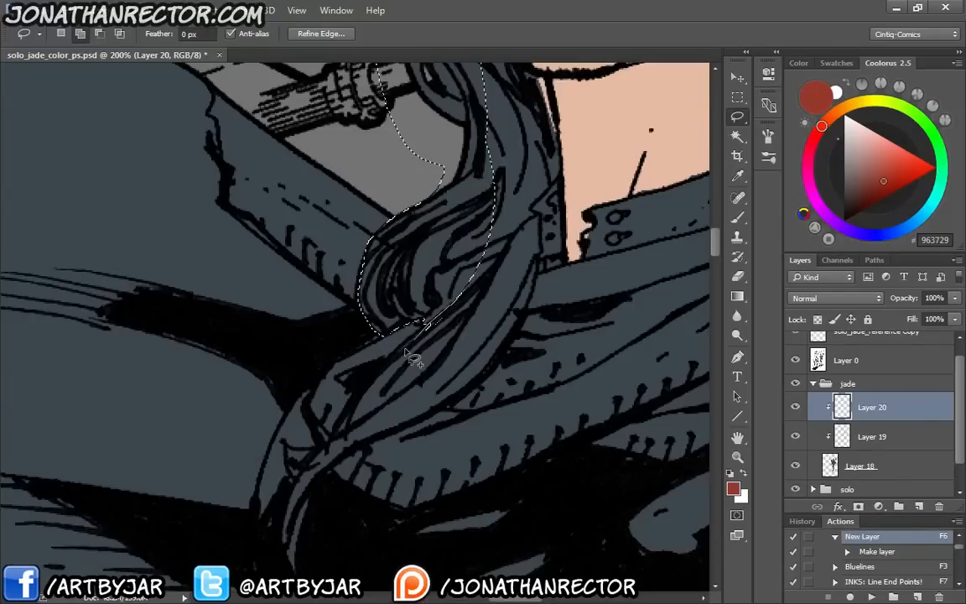
pyautogui.moveTo(405, 350); pyautogui.dragTo(440, 288)
pyautogui.moveTo(385, 403); pyautogui.dragTo(421, 359)
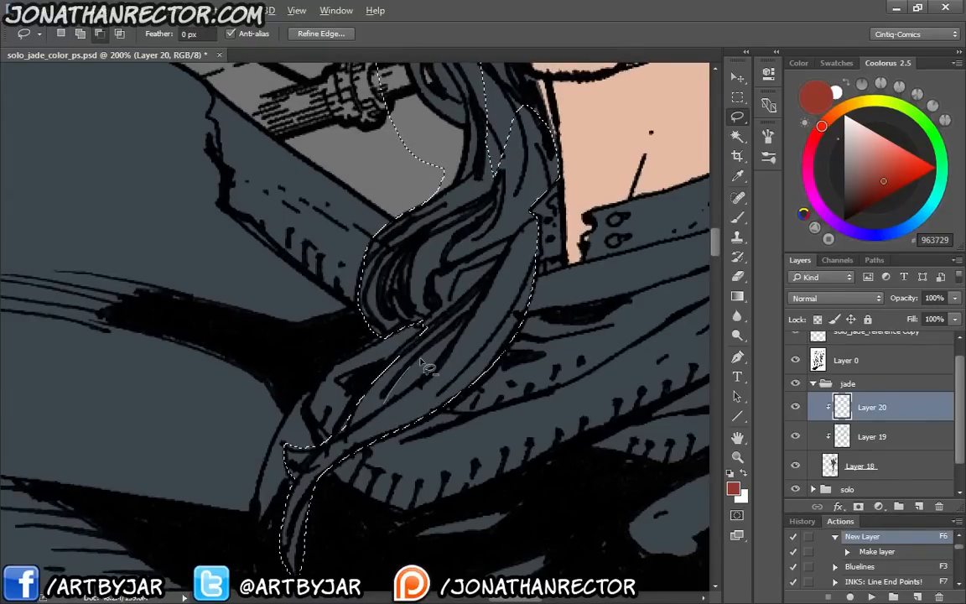
pyautogui.moveTo(422, 307); pyautogui.dragTo(369, 390)
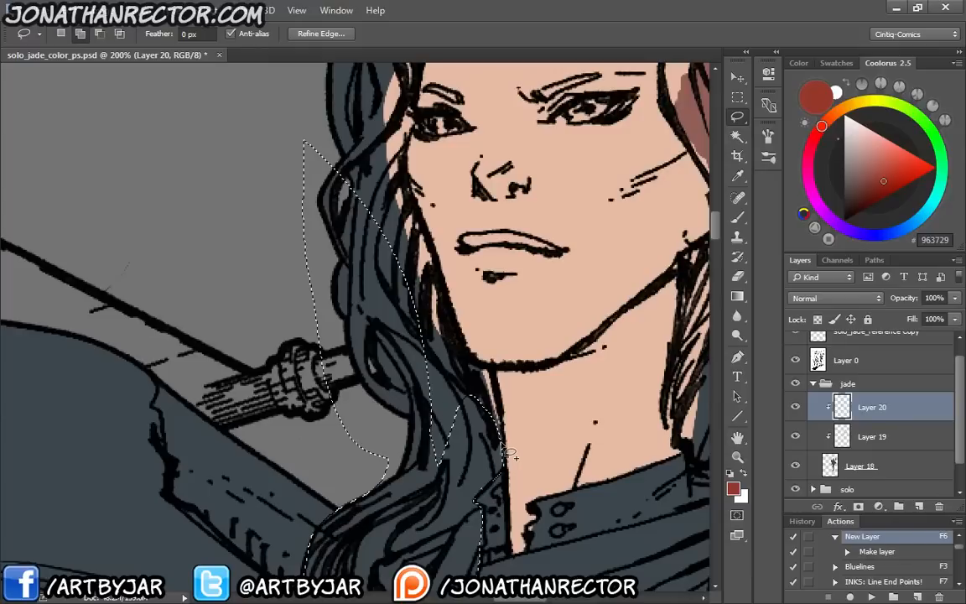
# Add the hair along the near cheek and jaw to the selection, continuing over the forehead hairline and crown
pyautogui.moveTo(381, 105); pyautogui.dragTo(392, 230)
pyautogui.moveTo(327, 275)
pyautogui.mouseDown()
pyautogui.moveTo(391, 231)
pyautogui.moveTo(502, 498)
pyautogui.mouseUp()
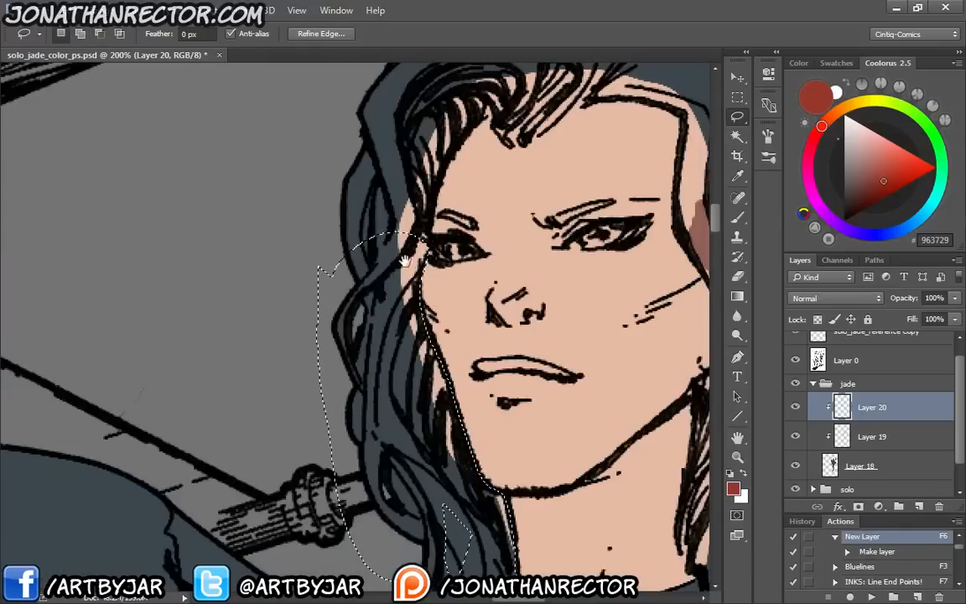
pyautogui.moveTo(417, 110); pyautogui.dragTo(426, 185)
pyautogui.moveTo(348, 340); pyautogui.dragTo(258, 319)
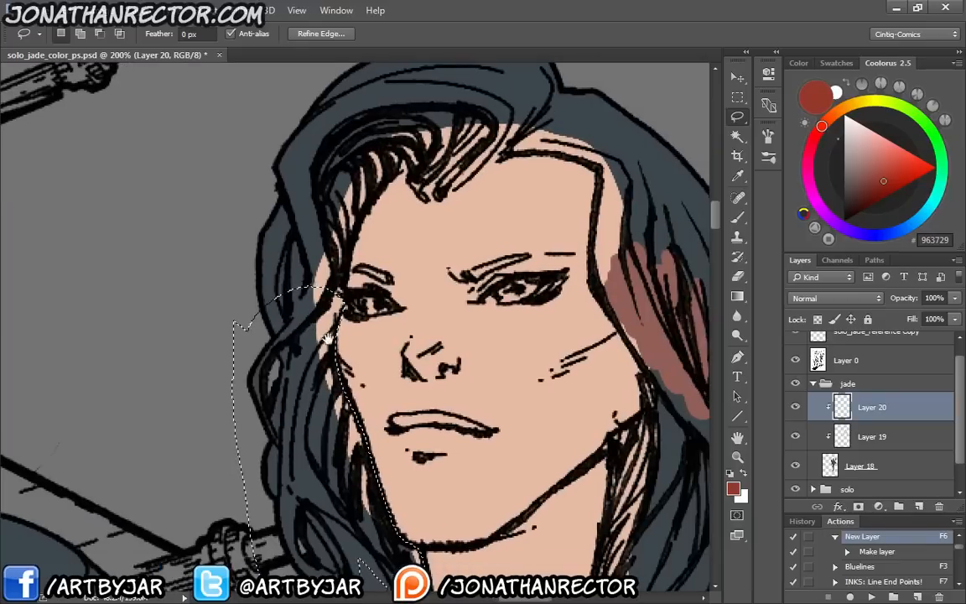
pyautogui.moveTo(332, 326); pyautogui.dragTo(293, 367)
pyautogui.moveTo(281, 310); pyautogui.dragTo(261, 335)
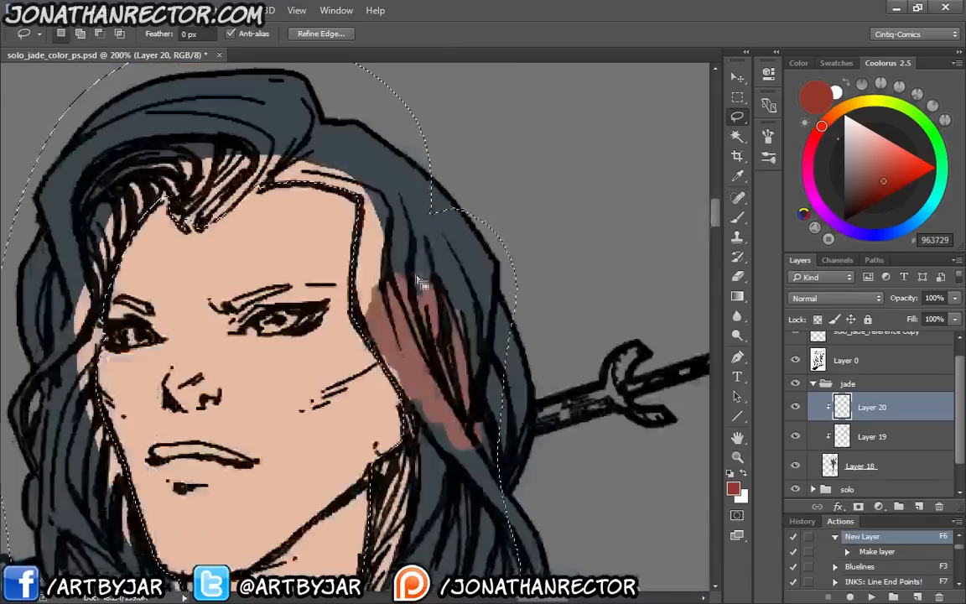
# Extend the hair selection down the far side of the face and neck to the long lock over the shoulder
pyautogui.moveTo(426, 151)
pyautogui.mouseDown()
pyautogui.moveTo(451, 302)
pyautogui.moveTo(424, 159)
pyautogui.moveTo(509, 244)
pyautogui.moveTo(490, 344)
pyautogui.mouseUp()
pyautogui.moveTo(503, 406); pyautogui.dragTo(520, 243)
pyautogui.moveTo(507, 181); pyautogui.dragTo(486, 330)
pyautogui.moveTo(530, 255)
pyautogui.mouseDown()
pyautogui.moveTo(560, 304)
pyautogui.moveTo(501, 312)
pyautogui.mouseUp()
pyautogui.moveTo(455, 442); pyautogui.dragTo(442, 274)
pyautogui.moveTo(430, 235)
pyautogui.mouseDown()
pyautogui.moveTo(492, 267)
pyautogui.moveTo(470, 413)
pyautogui.moveTo(394, 171)
pyautogui.mouseUp()
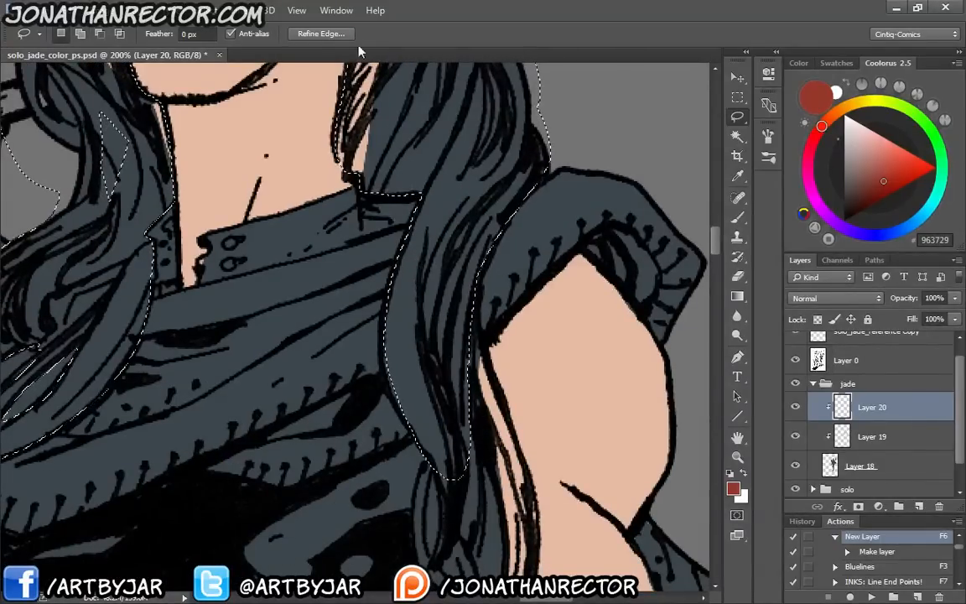
# Add the lower tips of the far lock over the chest and along the upper arm to the hair selection
pyautogui.scroll(-5, 424, 276)
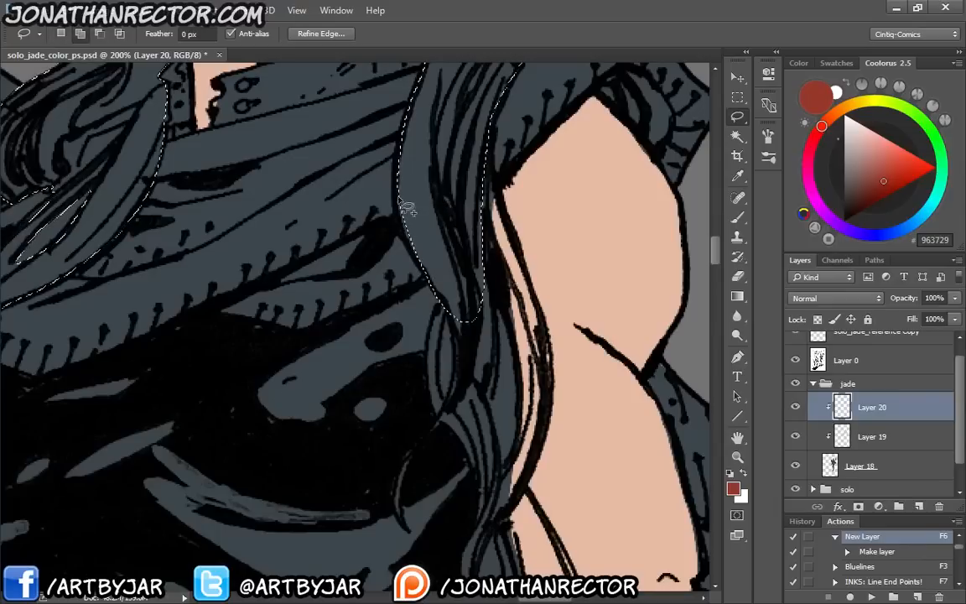
pyautogui.moveTo(400, 174)
pyautogui.mouseDown()
pyautogui.moveTo(440, 263)
pyautogui.moveTo(428, 360)
pyautogui.moveTo(464, 359)
pyautogui.mouseUp()
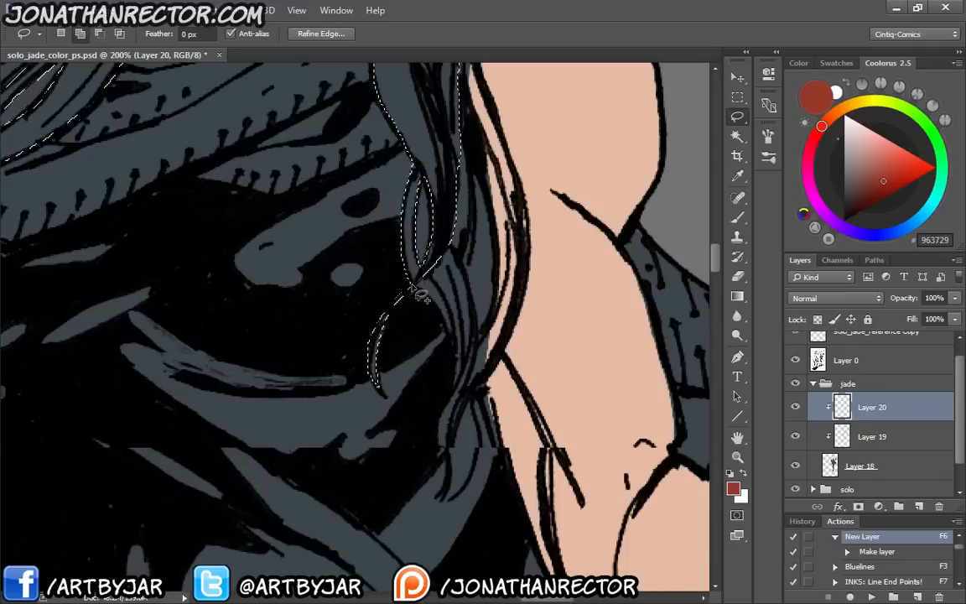
pyautogui.moveTo(414, 287); pyautogui.dragTo(447, 333)
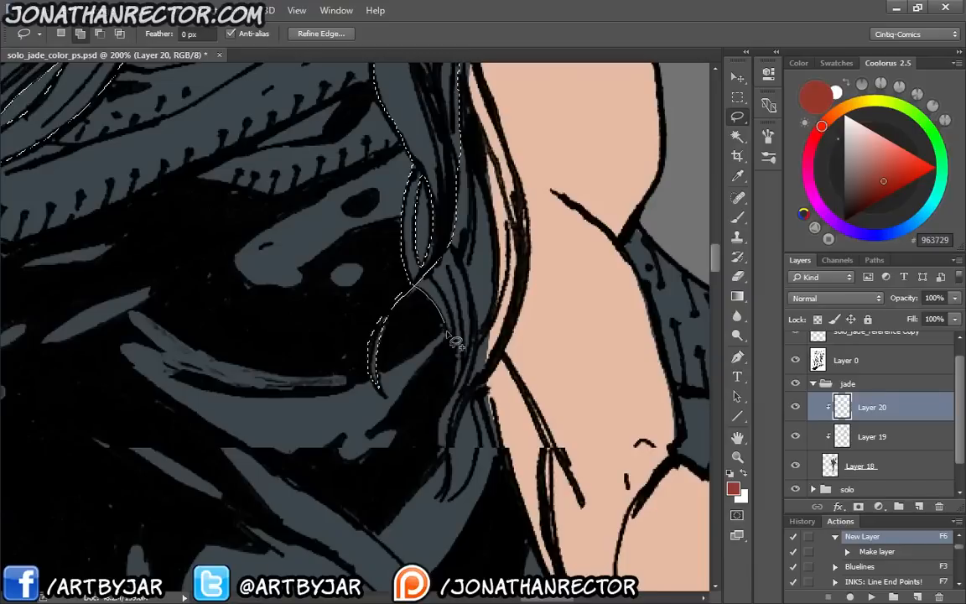
pyautogui.moveTo(447, 333); pyautogui.dragTo(446, 453)
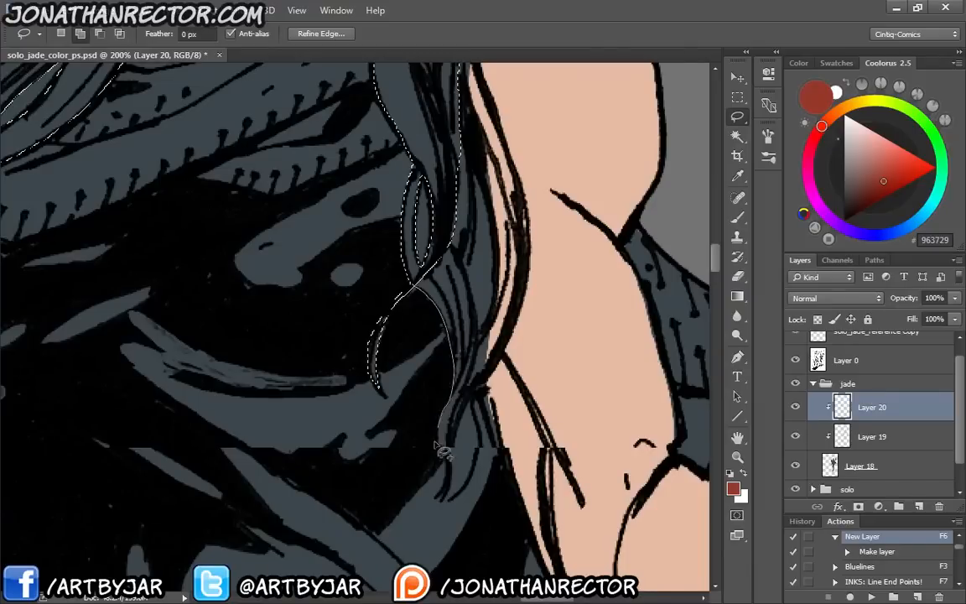
pyautogui.moveTo(469, 352); pyautogui.dragTo(431, 445)
pyautogui.moveTo(420, 307); pyautogui.dragTo(443, 481)
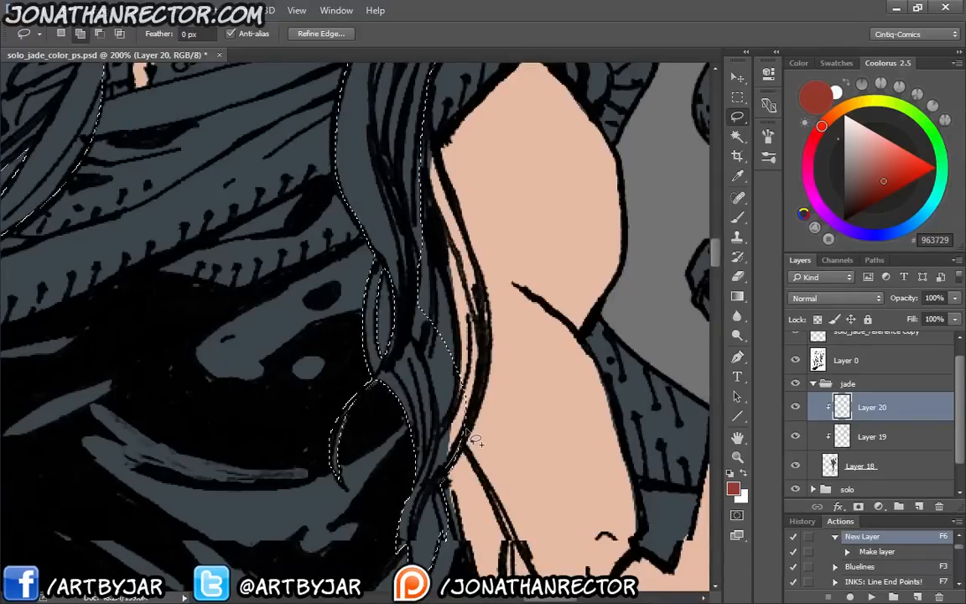
pyautogui.moveTo(467, 430); pyautogui.dragTo(425, 160)
pyautogui.moveTo(407, 205); pyautogui.dragTo(413, 264)
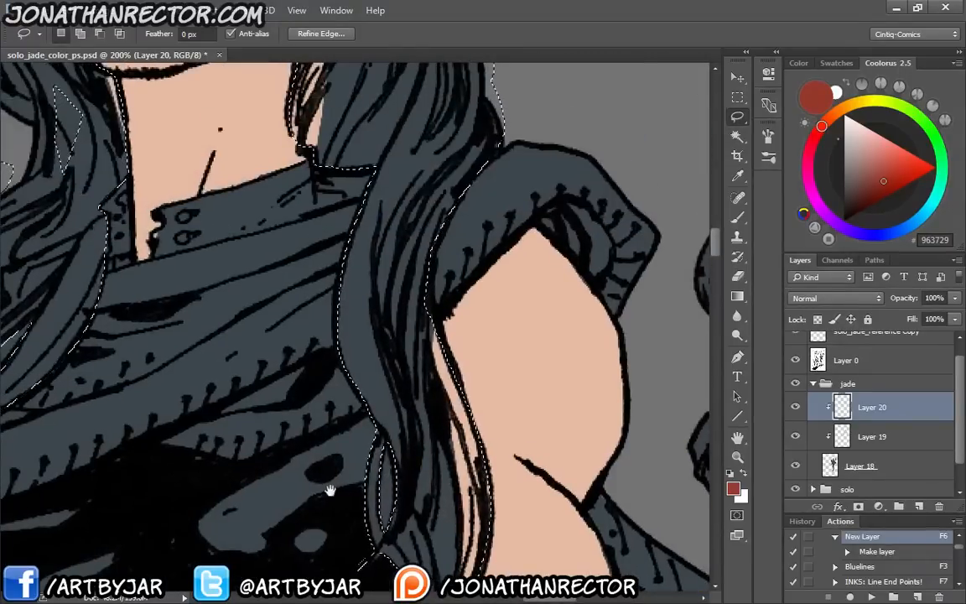
# Fill the second woman's selected hair with red 963729, fill the missed gap beside her neck, and deselect
pyautogui.hotkey('alt', 'BackSpace')
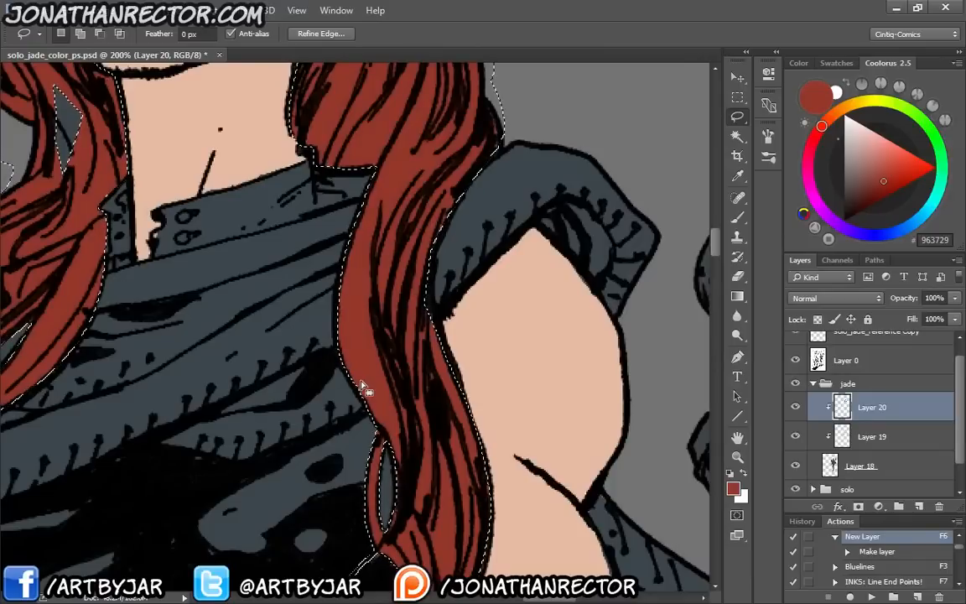
pyautogui.hotkey('ctrl', 'd')
pyautogui.hotkey('ctrl', '-')
pyautogui.hotkey('ctrl', '-')
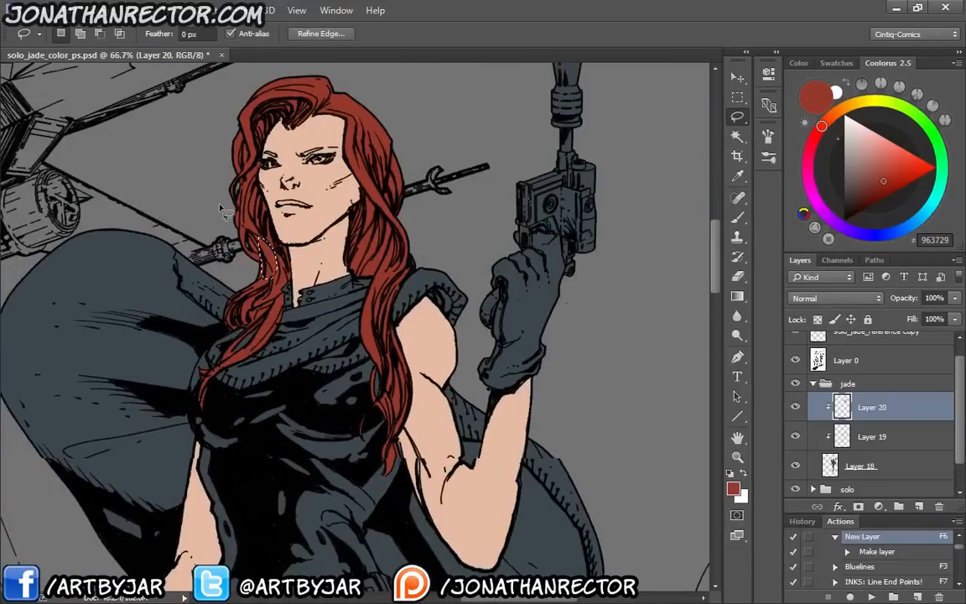
pyautogui.moveTo(208, 431)
pyautogui.mouseDown()
pyautogui.moveTo(207, 347)
pyautogui.moveTo(264, 207)
pyautogui.moveTo(340, 379)
pyautogui.mouseUp()
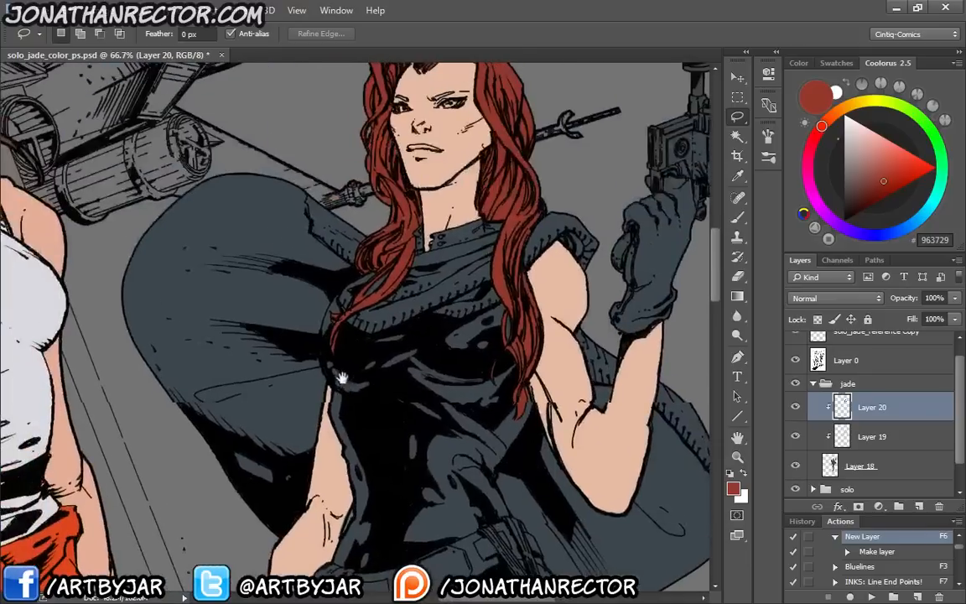
# Sample the scarf colour 936E5C from the red-haired woman in the reference photo
pyautogui.hotkey('ctrl', '-')
pyautogui.hotkey('ctrl', '-')
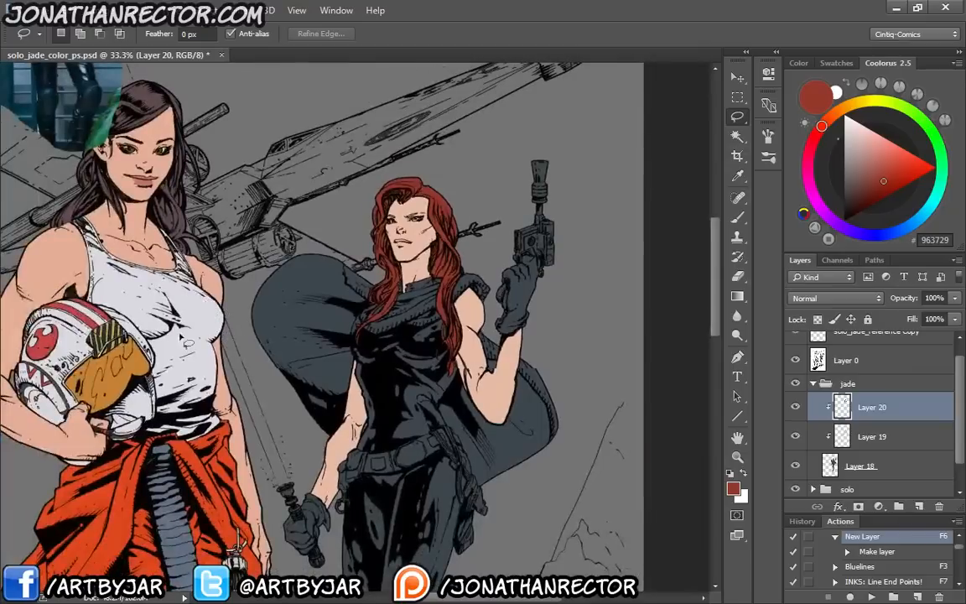
pyautogui.moveTo(163, 257); pyautogui.dragTo(312, 429)
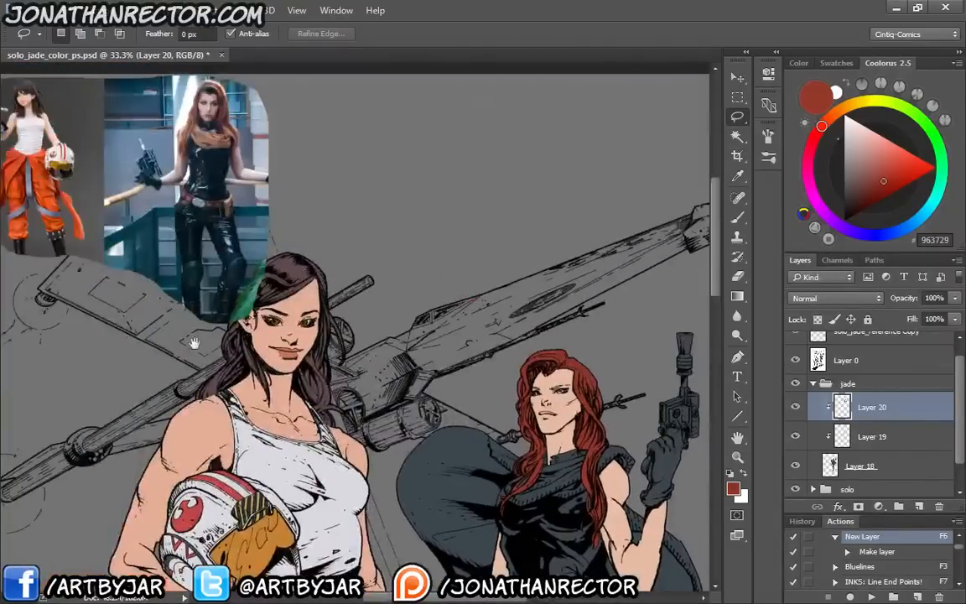
pyautogui.moveTo(193, 343); pyautogui.dragTo(265, 448)
pyautogui.hotkey('ctrl', '+')
pyautogui.hotkey('ctrl', '+')
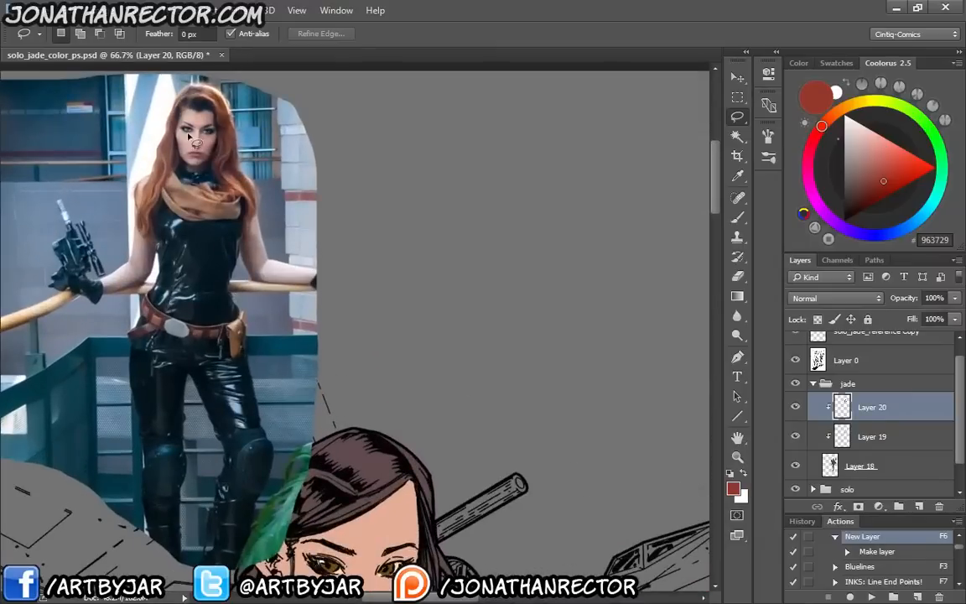
pyautogui.press('i')
pyautogui.click(182, 193)
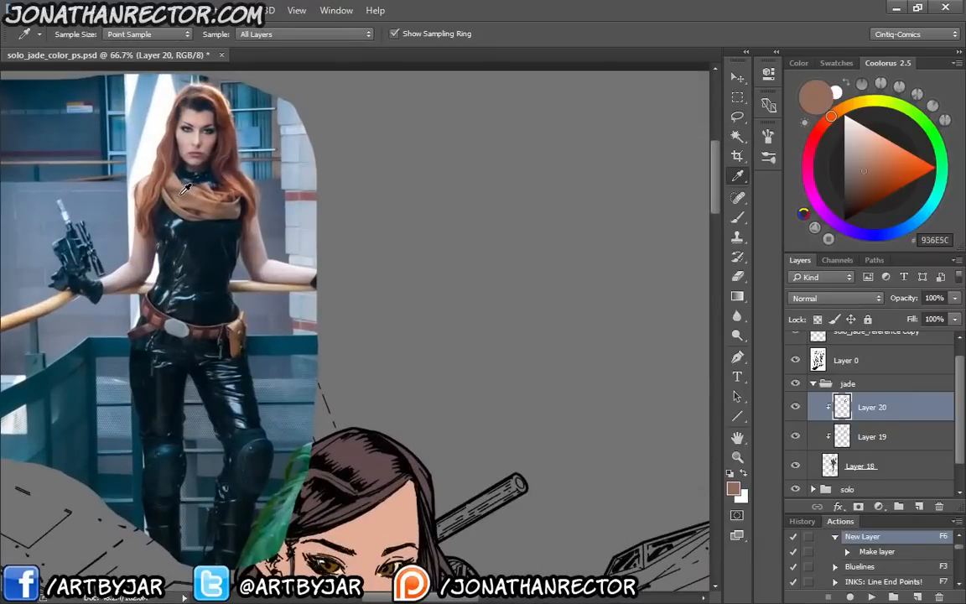
# Add a new clipped layer between the second woman's skin layer and hair layer
pyautogui.moveTo(425, 489); pyautogui.dragTo(285, 258)
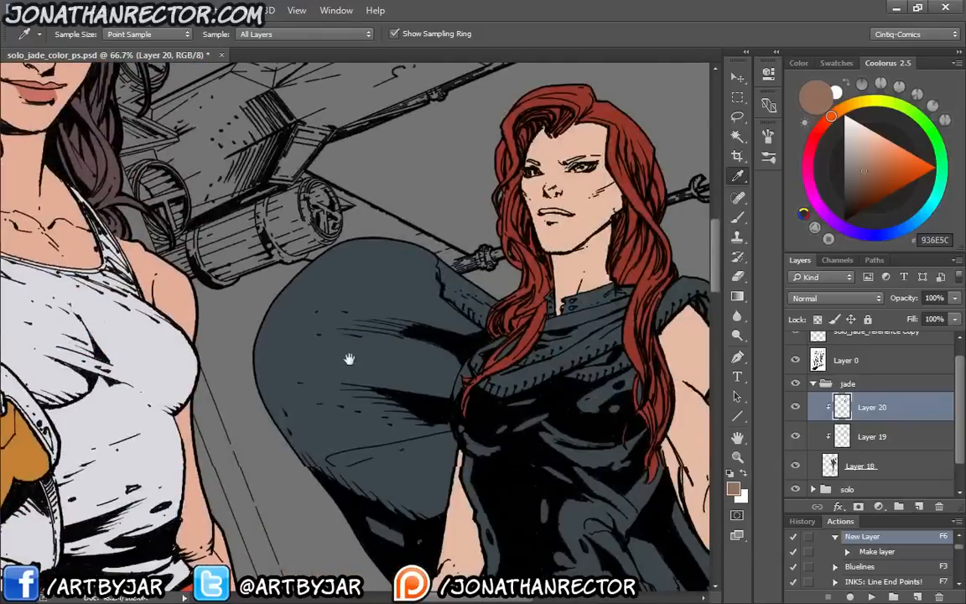
pyautogui.moveTo(349, 359); pyautogui.dragTo(355, 322)
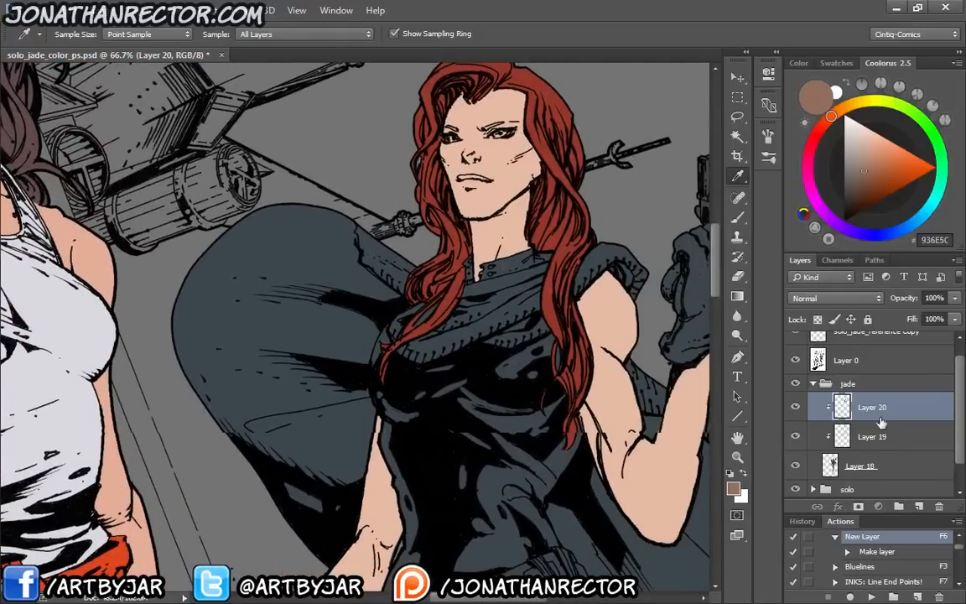
pyautogui.hotkey('alt', '[')
pyautogui.press('F6')
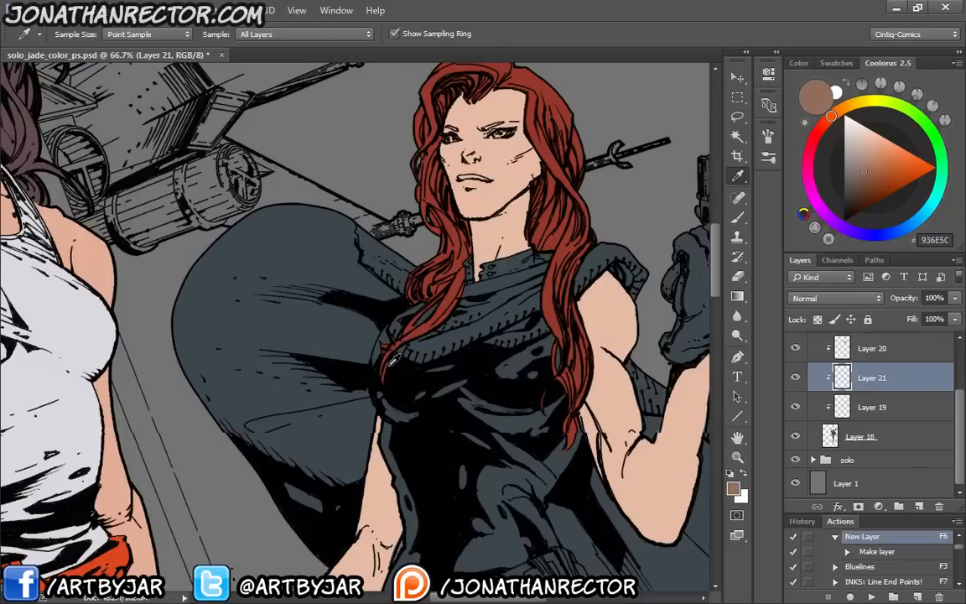
pyautogui.moveTo(422, 249); pyautogui.dragTo(629, 587)
pyautogui.press('b')
pyautogui.moveTo(398, 369); pyautogui.dragTo(539, 530)
pyautogui.moveTo(445, 418); pyautogui.dragTo(356, 330)
pyautogui.scroll(1, 356, 339)
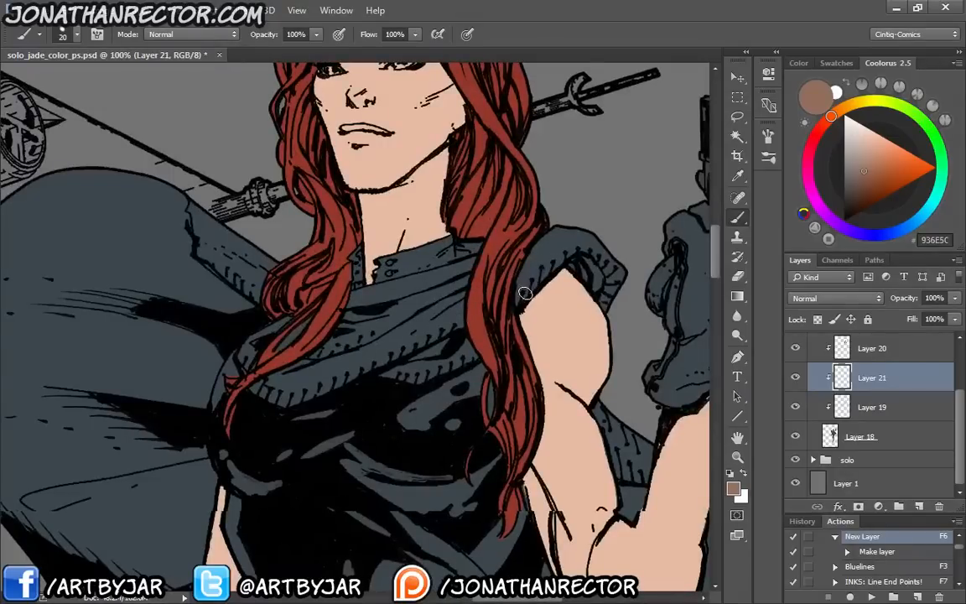
# Lasso the second woman's scarf from the shoulder by the raised arm, across the chest and around the collar
pyautogui.press('l')
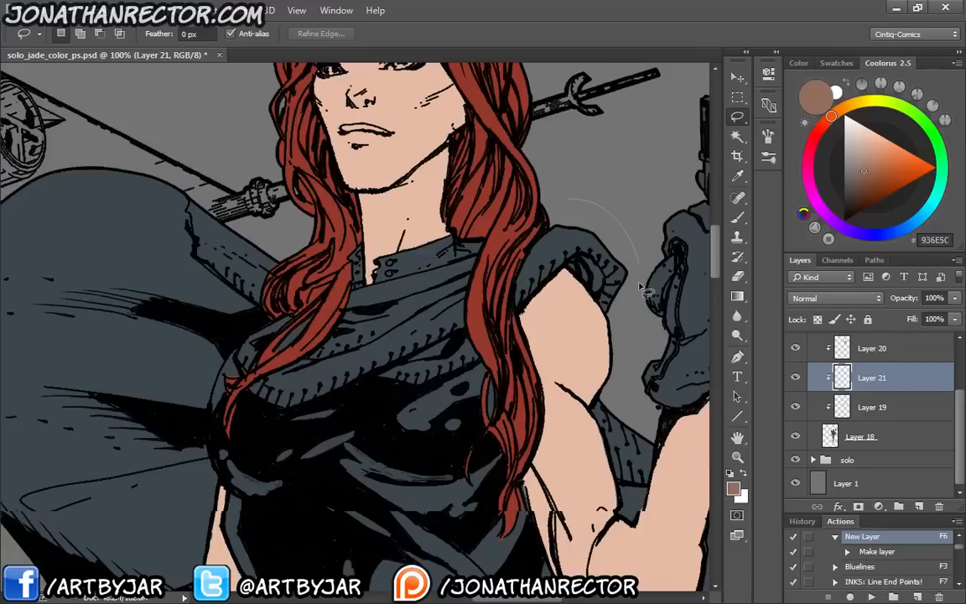
pyautogui.moveTo(642, 289); pyautogui.dragTo(577, 270)
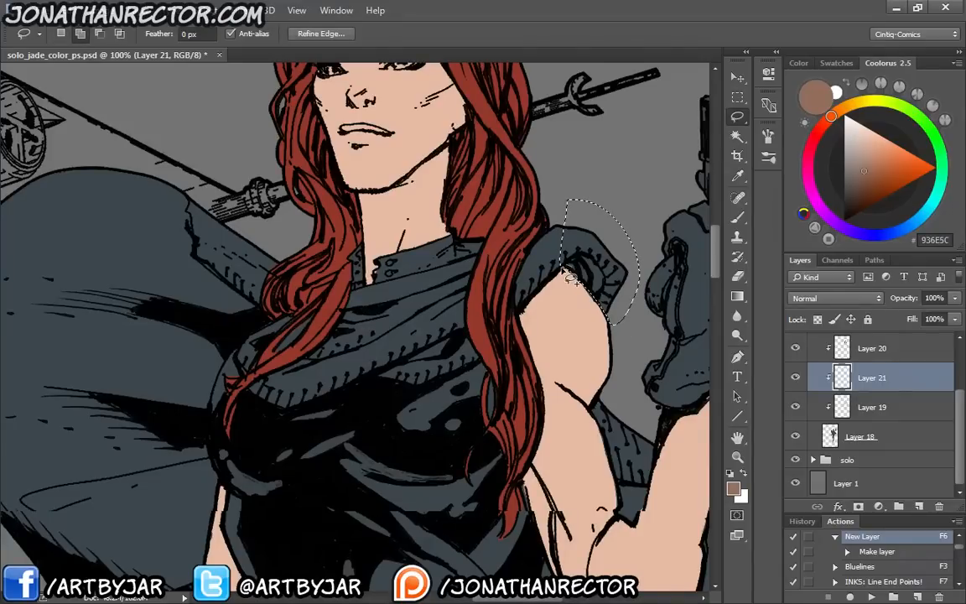
pyautogui.moveTo(564, 269); pyautogui.dragTo(572, 227)
pyautogui.moveTo(328, 368); pyautogui.dragTo(452, 388)
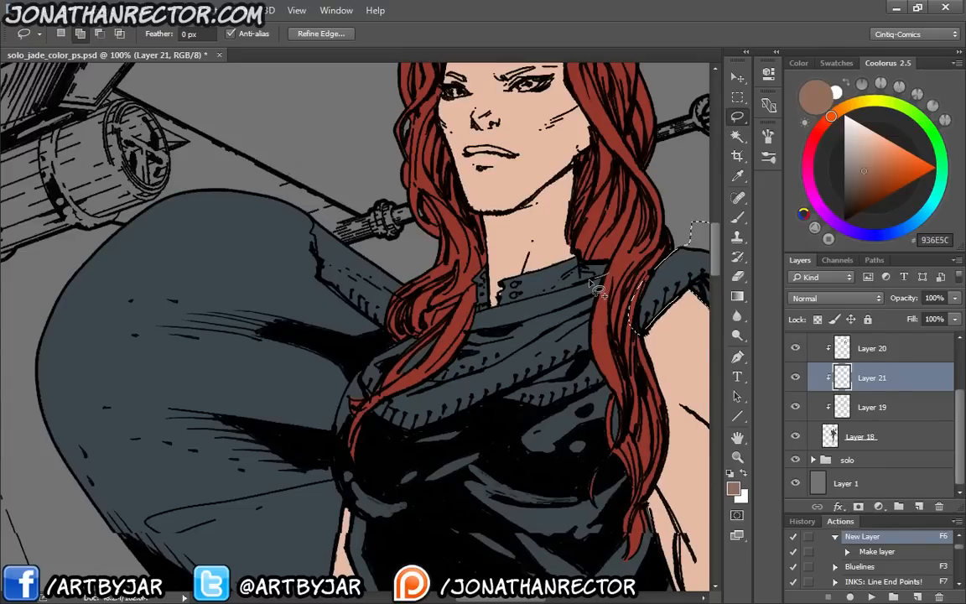
pyautogui.moveTo(592, 283); pyautogui.dragTo(498, 278)
pyautogui.moveTo(210, 285)
pyautogui.mouseDown()
pyautogui.moveTo(336, 262)
pyautogui.moveTo(436, 182)
pyautogui.mouseUp()
# Add the billowing cape on the side nearest the first woman to the selection, down along the lowered arm
pyautogui.moveTo(596, 157); pyautogui.dragTo(635, 226)
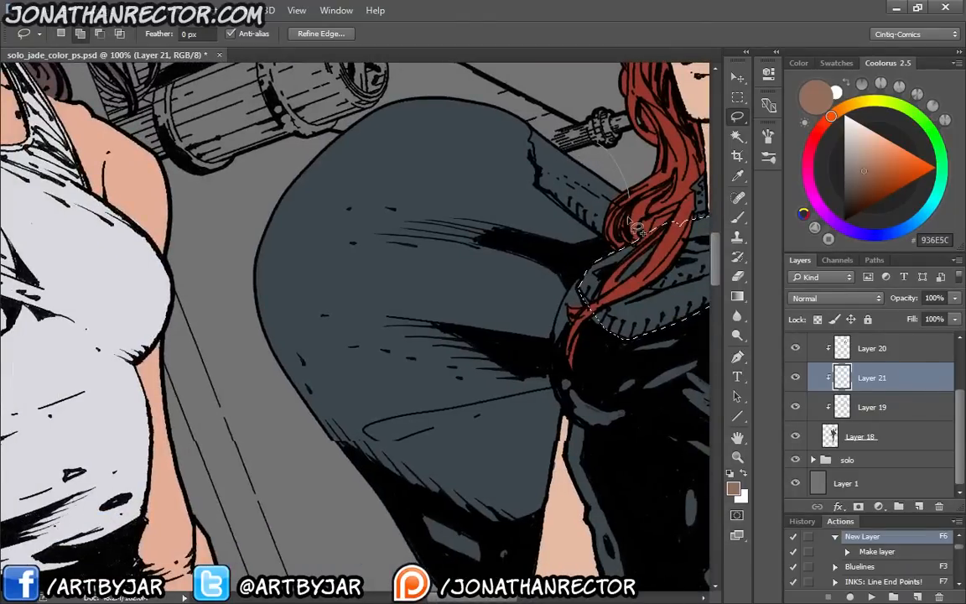
pyautogui.moveTo(635, 226)
pyautogui.mouseDown()
pyautogui.moveTo(239, 239)
pyautogui.moveTo(432, 297)
pyautogui.moveTo(430, 231)
pyautogui.moveTo(511, 220)
pyautogui.moveTo(509, 245)
pyautogui.moveTo(528, 287)
pyautogui.mouseUp()
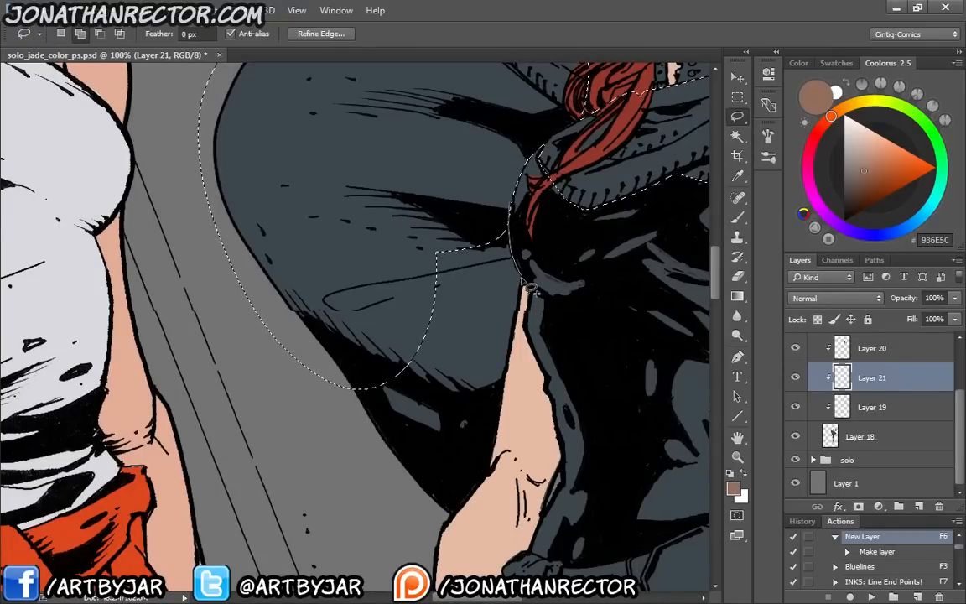
pyautogui.moveTo(522, 281); pyautogui.dragTo(476, 492)
# Add the cape strip inside the bent elbow and the stitched outer cape beyond the raised forearm to the selection
pyautogui.moveTo(662, 276); pyautogui.dragTo(189, 281)
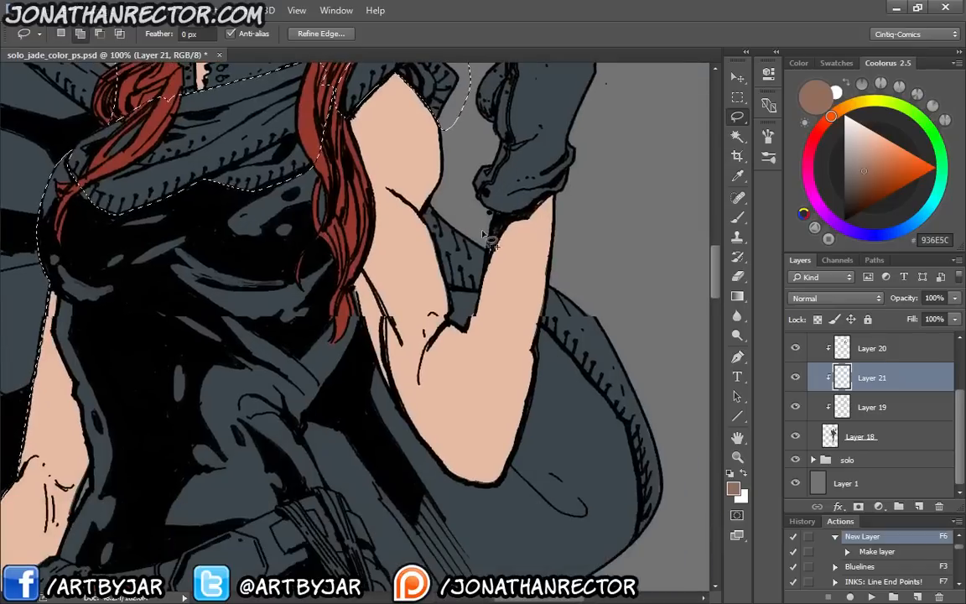
pyautogui.moveTo(488, 240); pyautogui.dragTo(480, 283)
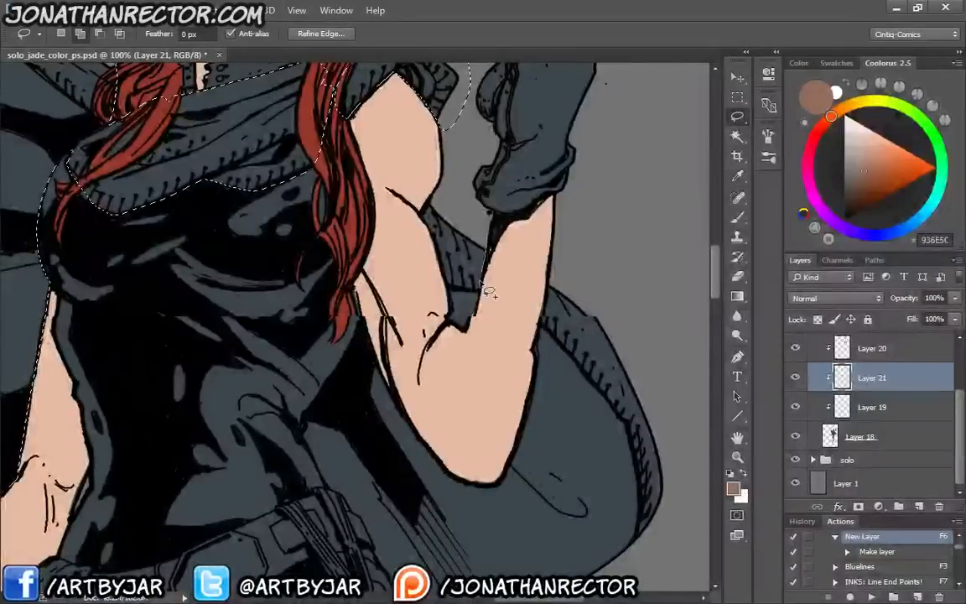
pyautogui.moveTo(481, 284); pyautogui.dragTo(436, 196)
pyautogui.moveTo(519, 298); pyautogui.dragTo(484, 179)
pyautogui.moveTo(518, 132)
pyautogui.mouseDown()
pyautogui.moveTo(500, 257)
pyautogui.moveTo(575, 151)
pyautogui.mouseUp()
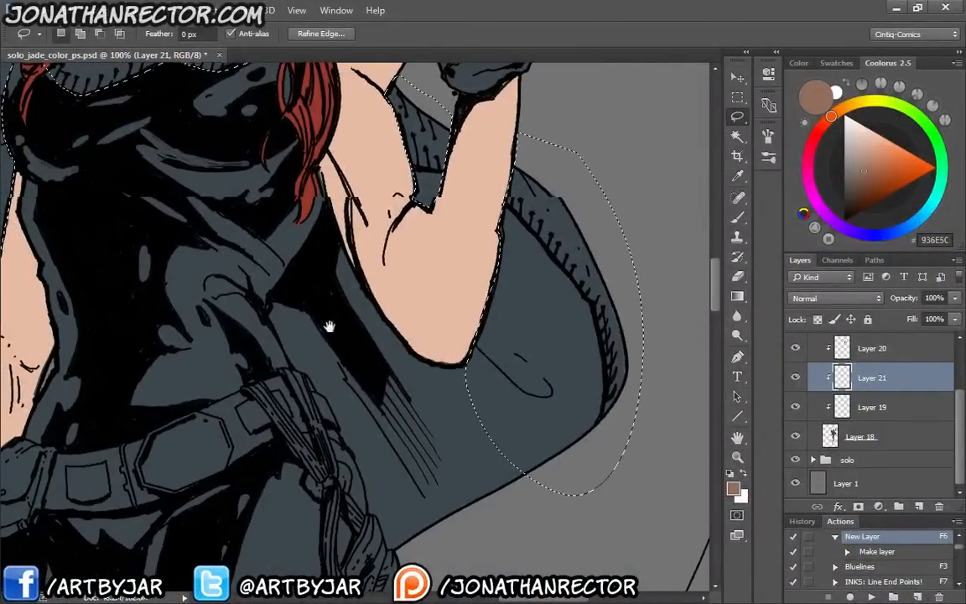
# Extend the cape selection beneath the bent elbow to the waist, following the torso and hanging belt straps
pyautogui.moveTo(328, 325); pyautogui.dragTo(369, 283)
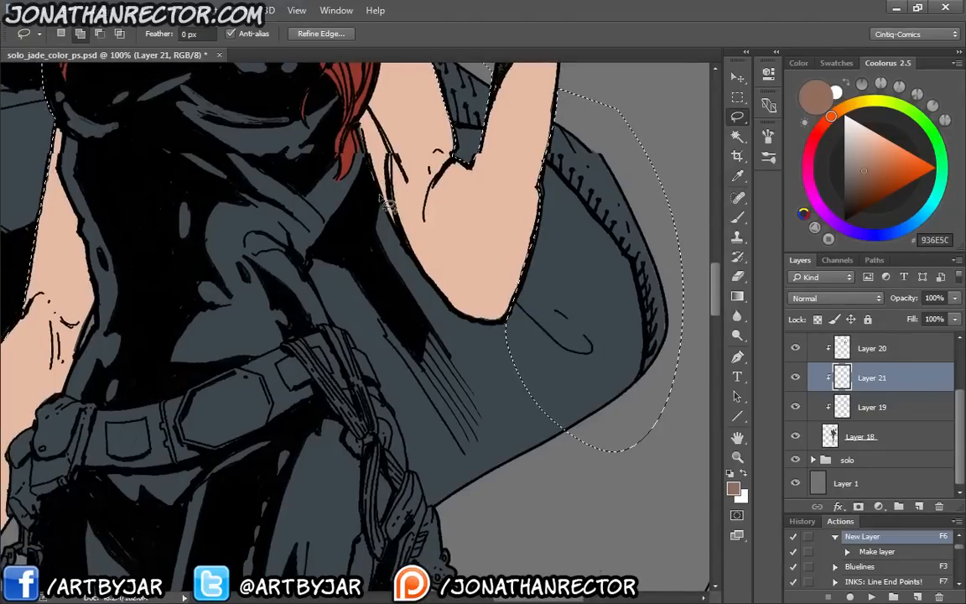
pyautogui.moveTo(381, 196); pyautogui.dragTo(370, 163)
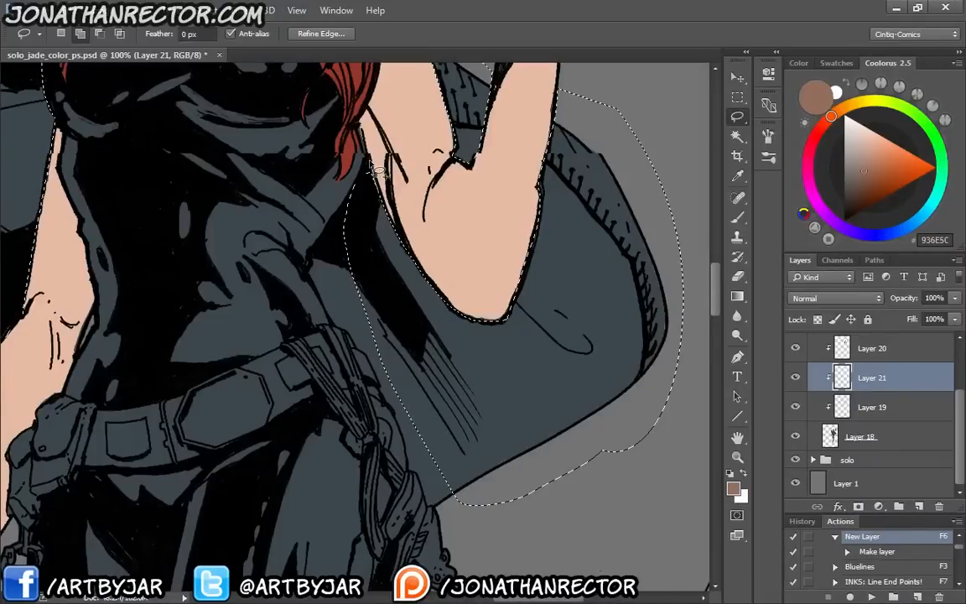
pyautogui.moveTo(377, 171); pyautogui.dragTo(449, 469)
pyautogui.moveTo(162, 349); pyautogui.dragTo(216, 111)
pyautogui.moveTo(38, 268); pyautogui.dragTo(169, 263)
pyautogui.moveTo(127, 323); pyautogui.dragTo(207, 455)
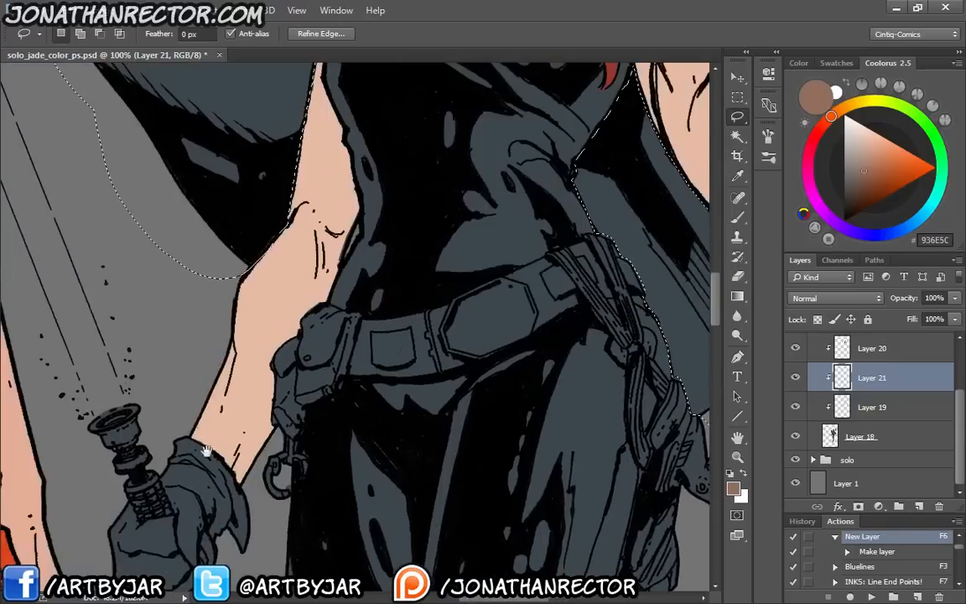
# Fill the selected scarf and cape with brown 936E5C on Layer 21 and clear the selection
pyautogui.moveTo(229, 283); pyautogui.dragTo(222, 457)
pyautogui.hotkey('alt', 'BackSpace')
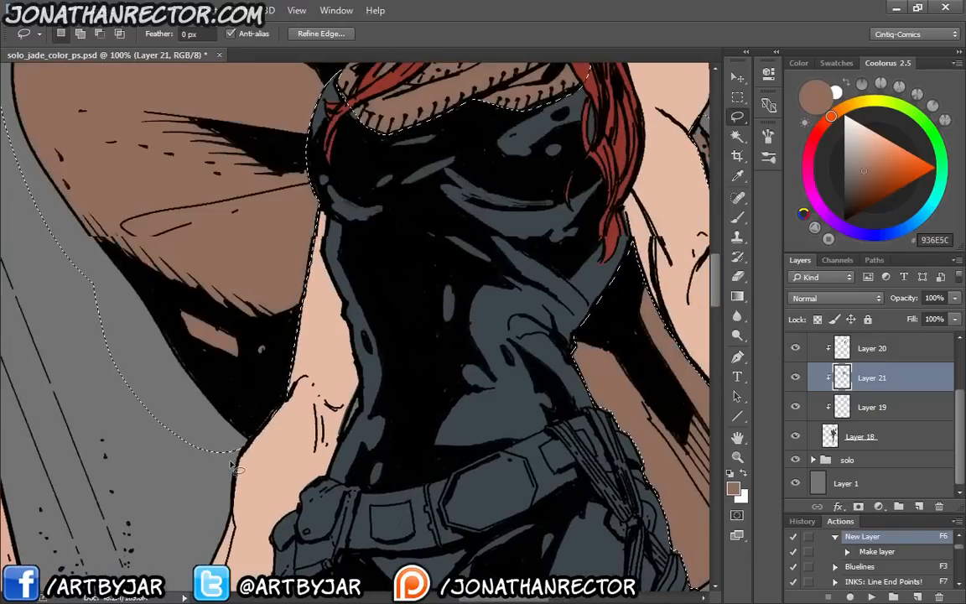
pyautogui.hotkey('ctrl', '-')
pyautogui.hotkey('ctrl', '-')
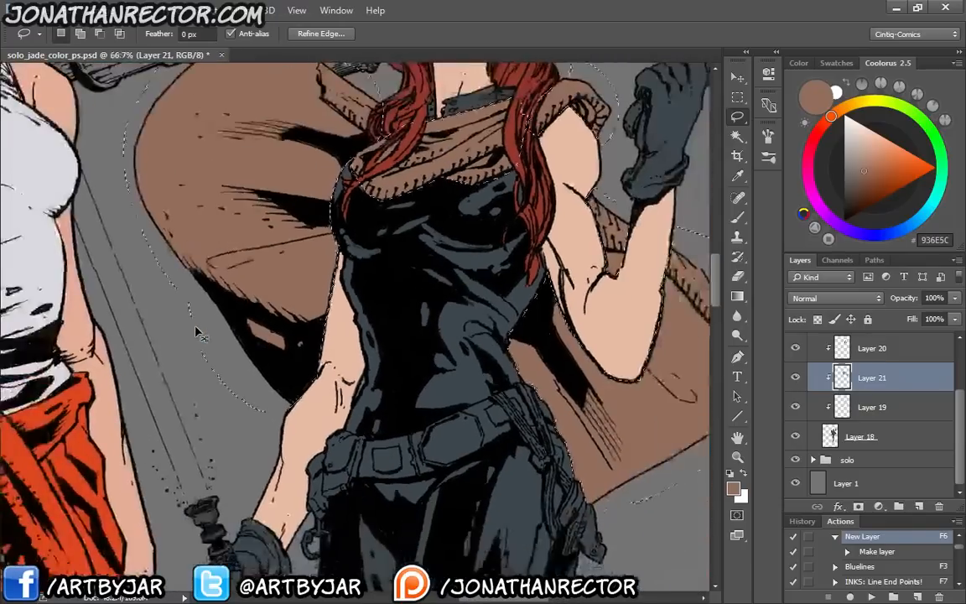
pyautogui.hotkey('ctrl', '-')
pyautogui.hotkey('ctrl', '-')
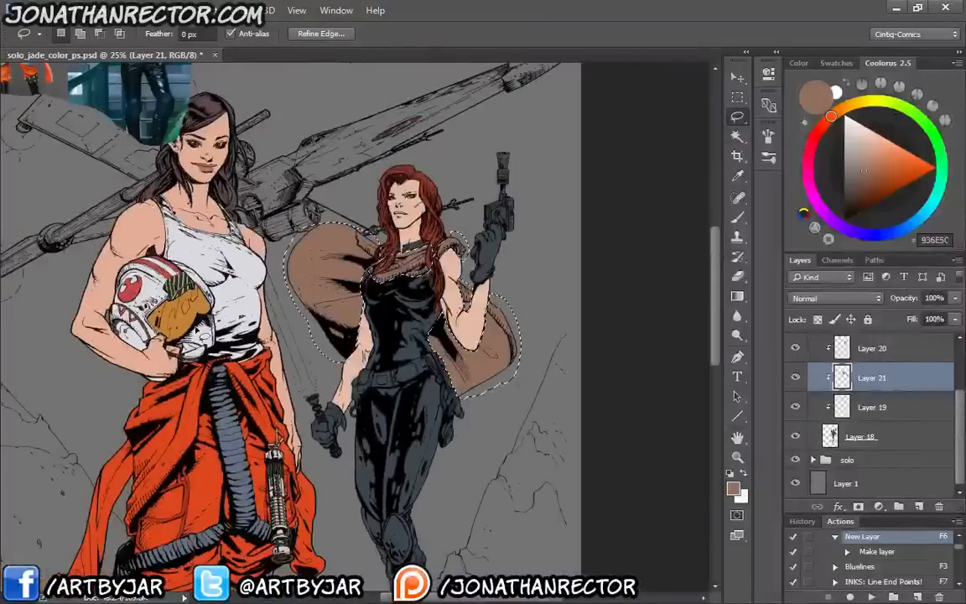
pyautogui.hotkey('ctrl', 'd')
# Add a new clipped layer above the cape layer and sample dark reddish brown 503333 from the belt in the reference photo
pyautogui.moveTo(88, 234); pyautogui.dragTo(202, 400)
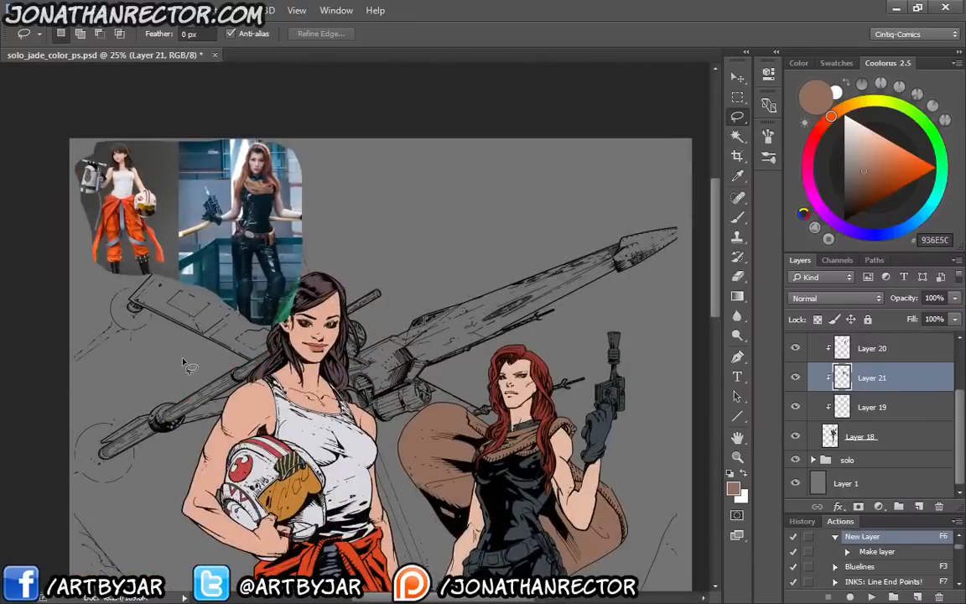
pyautogui.press('F6')
pyautogui.hotkey('ctrl', '+')
pyautogui.hotkey('ctrl', '+')
pyautogui.hotkey('ctrl', '+')
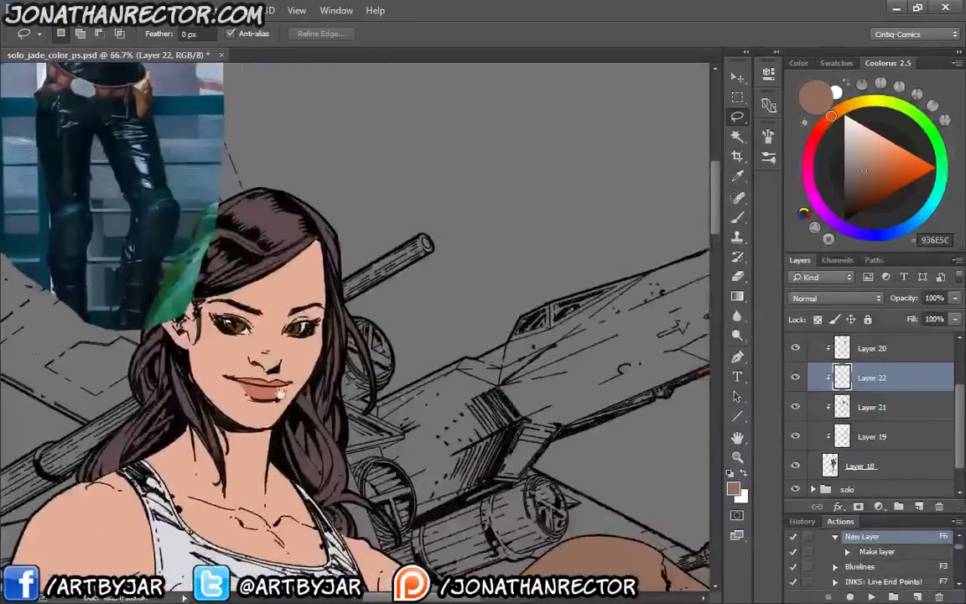
pyautogui.moveTo(84, 144); pyautogui.dragTo(284, 351)
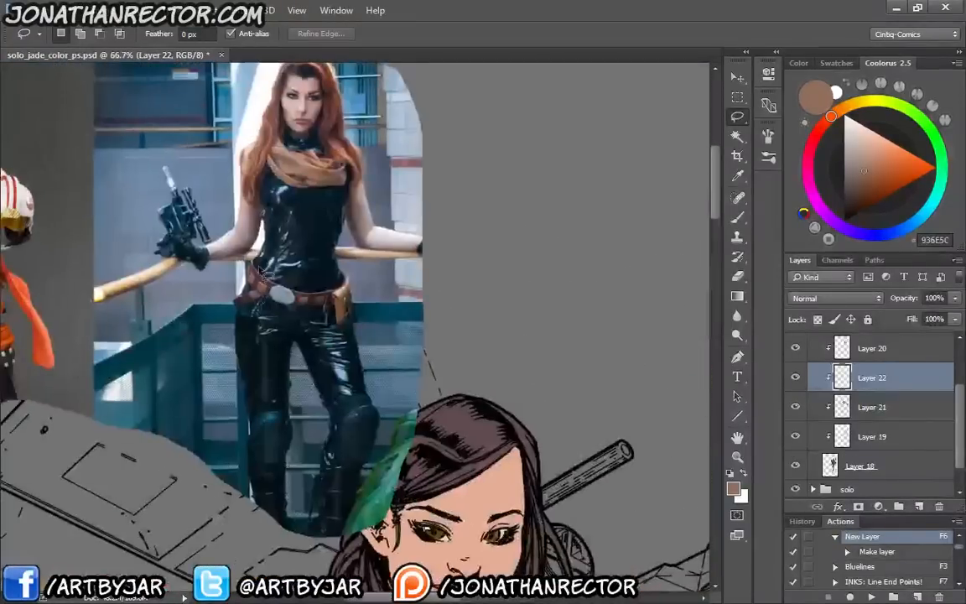
pyautogui.press('i')
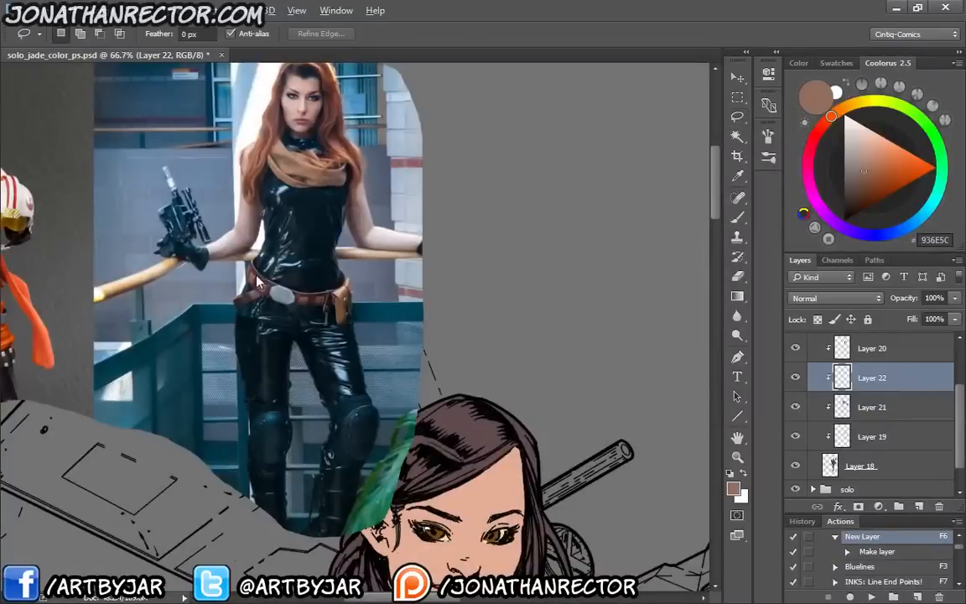
pyautogui.hotkey('alt', 'i')
pyautogui.click(280, 291)
pyautogui.click(262, 278)
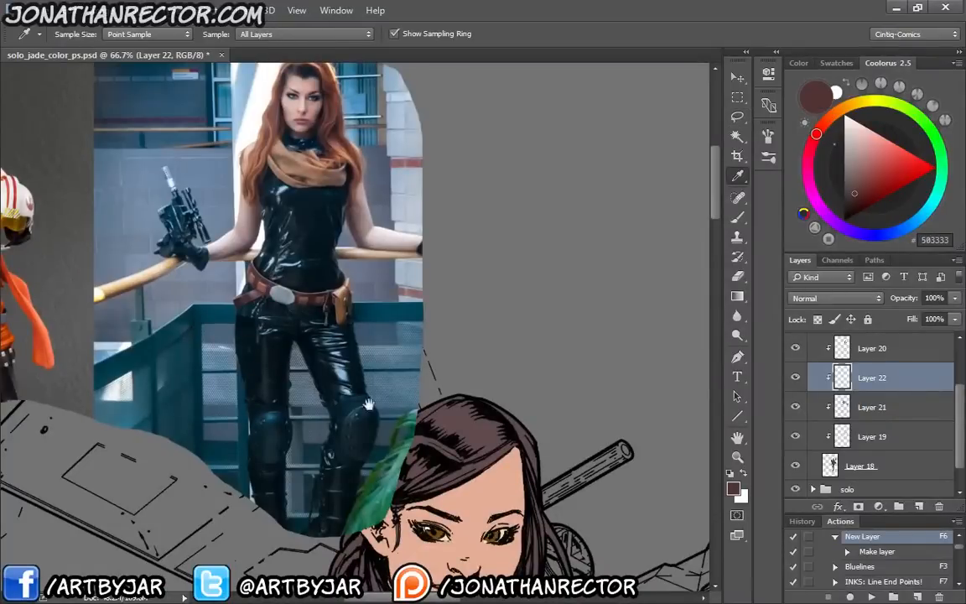
# Brush the dark reddish brown over the second woman's belt segment between the hip pouches and the octagonal buckle
pyautogui.moveTo(444, 461); pyautogui.dragTo(224, 213)
pyautogui.moveTo(362, 367); pyautogui.dragTo(189, 158)
pyautogui.moveTo(348, 432); pyautogui.dragTo(218, 146)
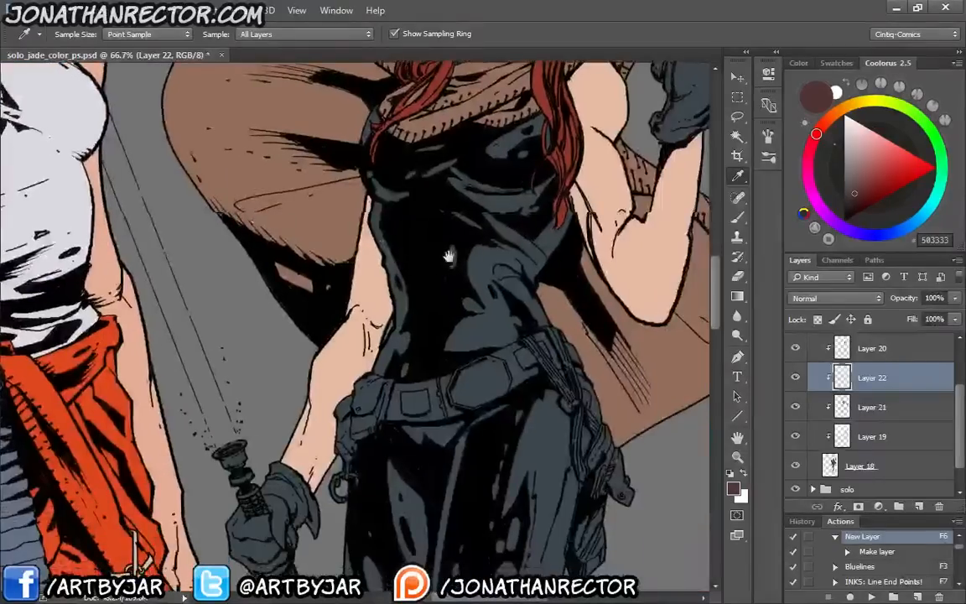
pyautogui.hotkey('ctrl', '+')
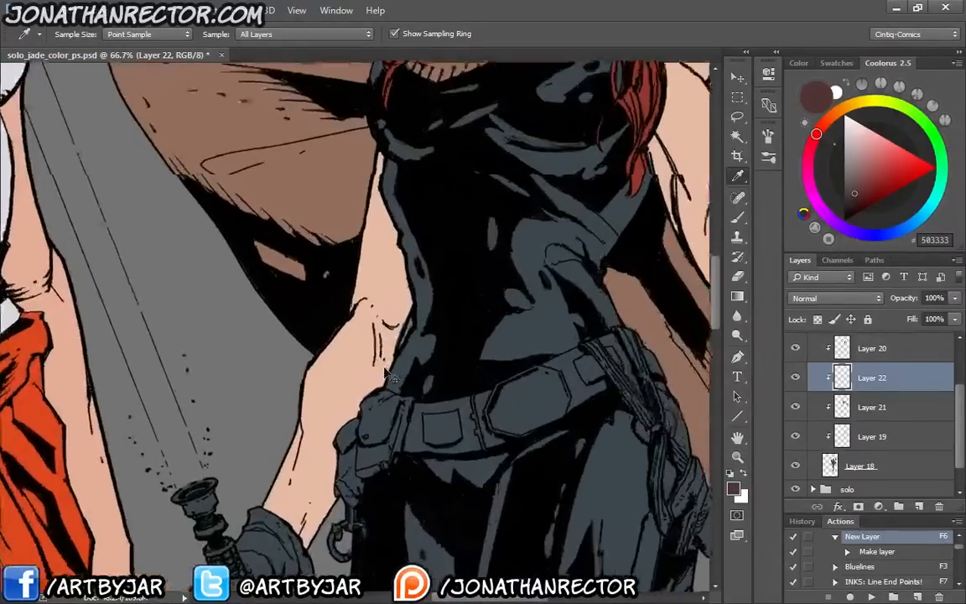
pyautogui.press('b')
pyautogui.moveTo(453, 420); pyautogui.dragTo(480, 398)
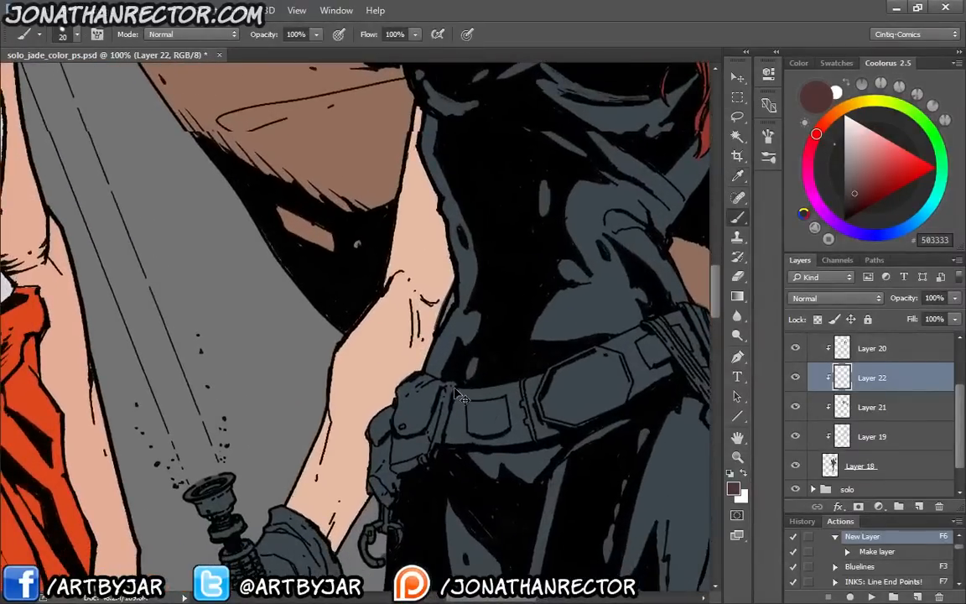
pyautogui.hotkey('ctrl', '+')
pyautogui.moveTo(399, 469); pyautogui.dragTo(210, 244)
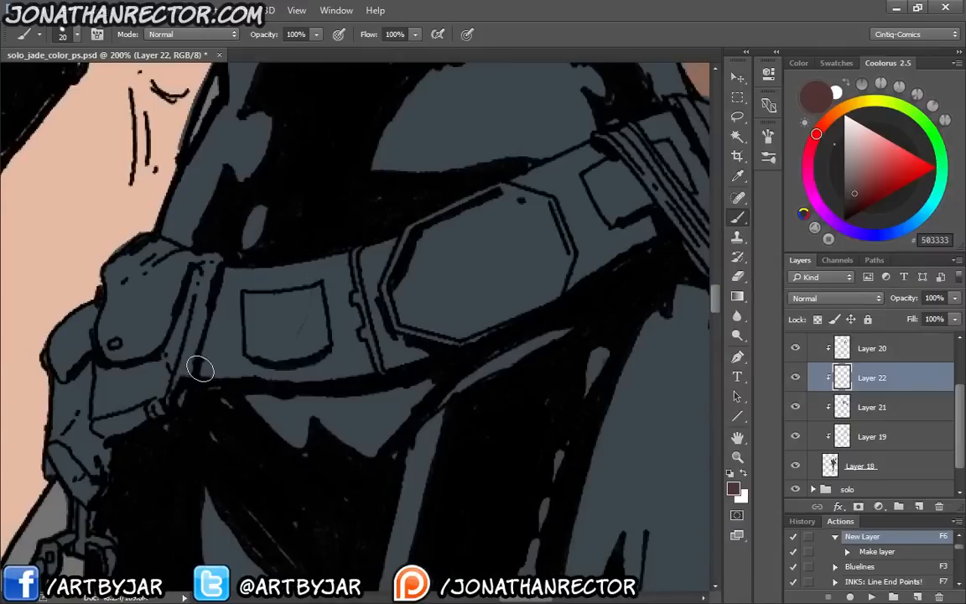
pyautogui.moveTo(203, 370)
pyautogui.mouseDown()
pyautogui.moveTo(229, 287)
pyautogui.moveTo(330, 254)
pyautogui.moveTo(367, 356)
pyautogui.moveTo(248, 371)
pyautogui.moveTo(328, 378)
pyautogui.moveTo(211, 362)
pyautogui.moveTo(229, 362)
pyautogui.moveTo(222, 340)
pyautogui.moveTo(263, 370)
pyautogui.moveTo(309, 312)
pyautogui.mouseUp()
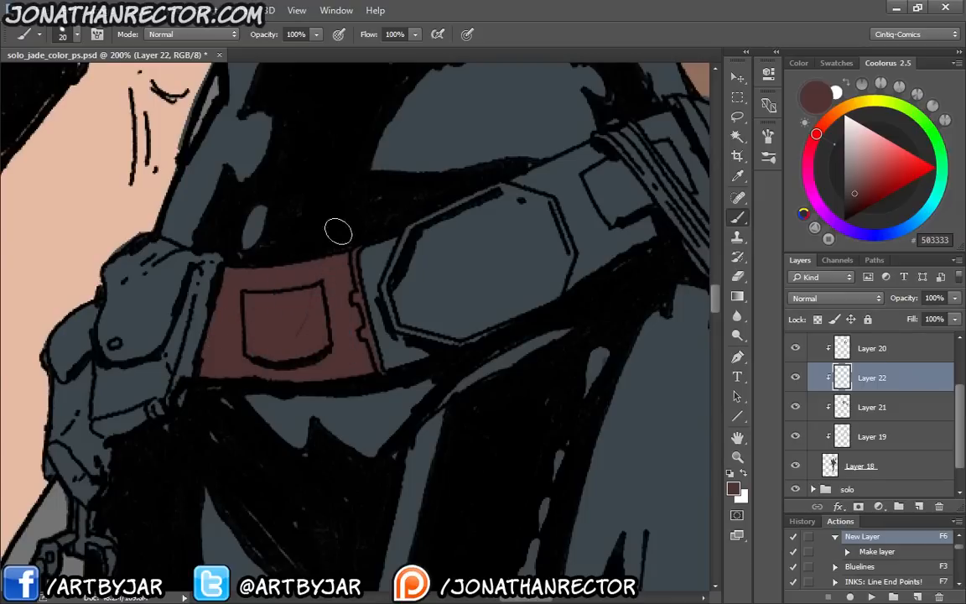
# Paint the octagonal buckle and the rest of the belt dark reddish brown, between and beyond the hanging straps
pyautogui.moveTo(433, 272); pyautogui.dragTo(394, 316)
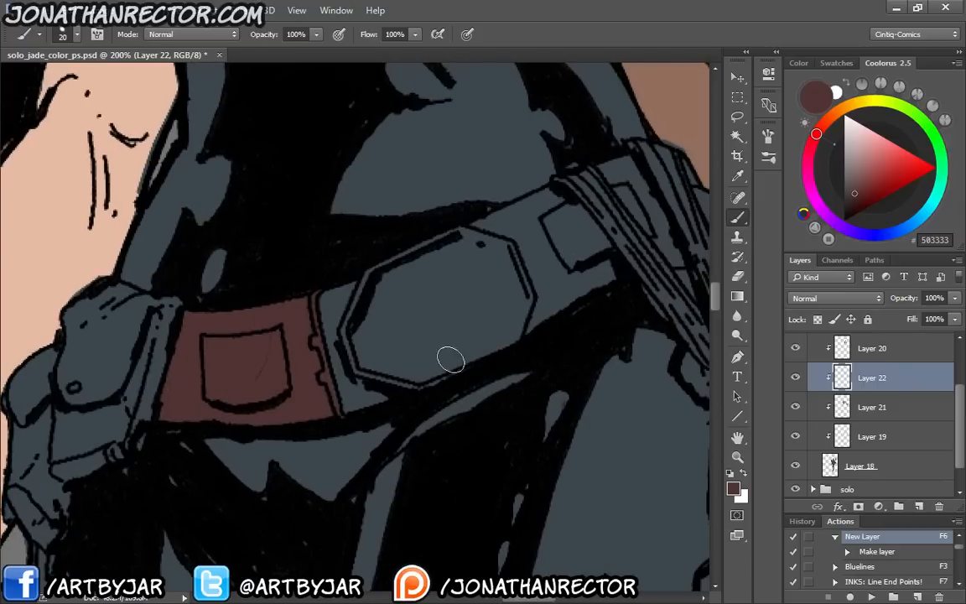
pyautogui.moveTo(345, 403)
pyautogui.mouseDown()
pyautogui.moveTo(610, 274)
pyautogui.moveTo(586, 222)
pyautogui.moveTo(547, 200)
pyautogui.moveTo(356, 285)
pyautogui.moveTo(423, 255)
pyautogui.moveTo(370, 281)
pyautogui.moveTo(326, 360)
pyautogui.moveTo(468, 330)
pyautogui.moveTo(599, 261)
pyautogui.moveTo(529, 216)
pyautogui.moveTo(418, 267)
pyautogui.moveTo(335, 371)
pyautogui.moveTo(520, 271)
pyautogui.moveTo(325, 340)
pyautogui.mouseUp()
pyautogui.moveTo(385, 324); pyautogui.dragTo(182, 420)
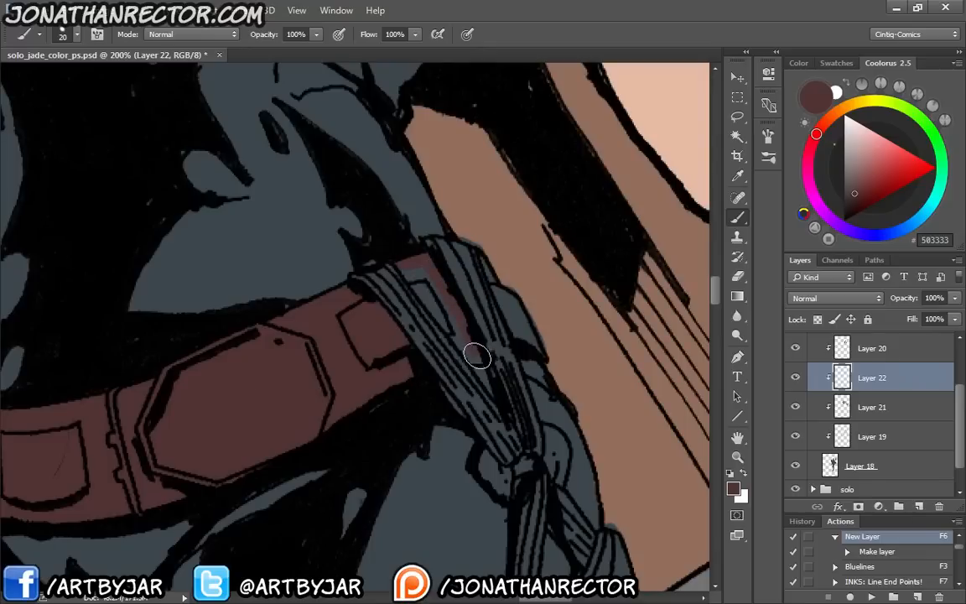
pyautogui.moveTo(477, 356)
pyautogui.mouseDown()
pyautogui.moveTo(407, 271)
pyautogui.moveTo(447, 303)
pyautogui.mouseUp()
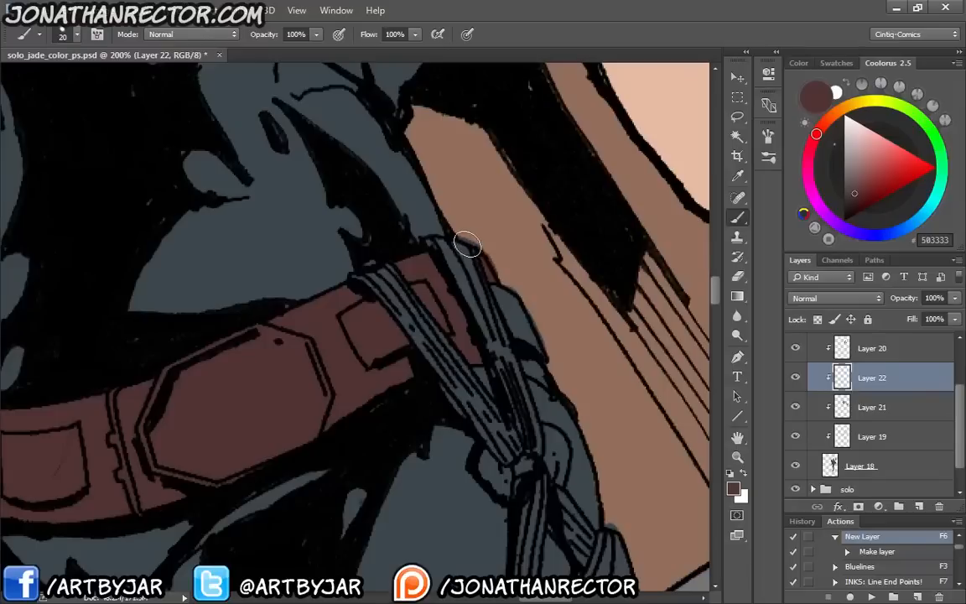
pyautogui.moveTo(467, 244)
pyautogui.mouseDown()
pyautogui.moveTo(498, 293)
pyautogui.moveTo(512, 296)
pyautogui.moveTo(524, 342)
pyautogui.moveTo(508, 315)
pyautogui.moveTo(543, 382)
pyautogui.moveTo(515, 344)
pyautogui.mouseUp()
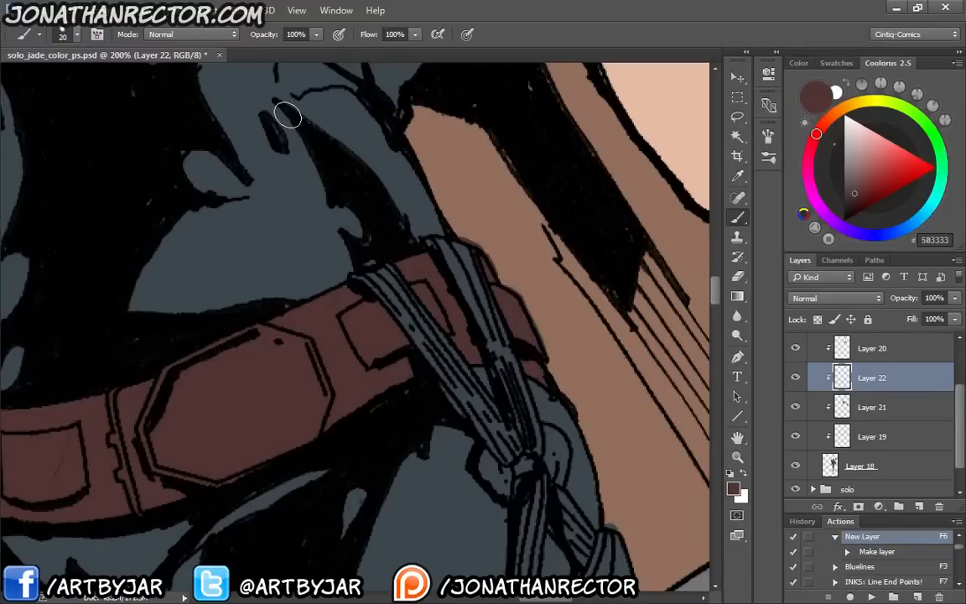
pyautogui.moveTo(157, 382); pyautogui.dragTo(396, 466)
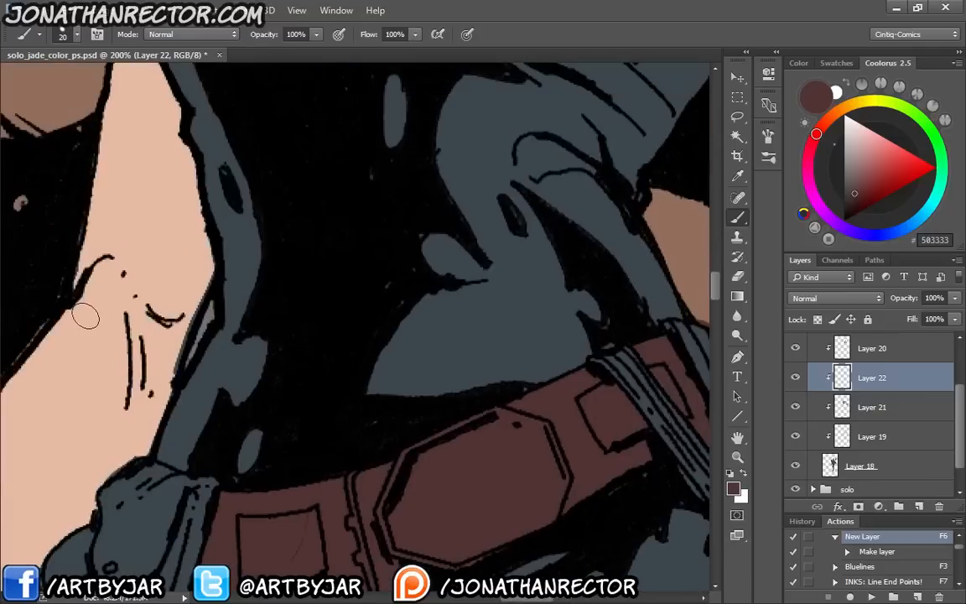
# Make the cape's Layer 21 active and sample its brown 936E5C from the billowing cape
pyautogui.scroll(-3, 86, 317)
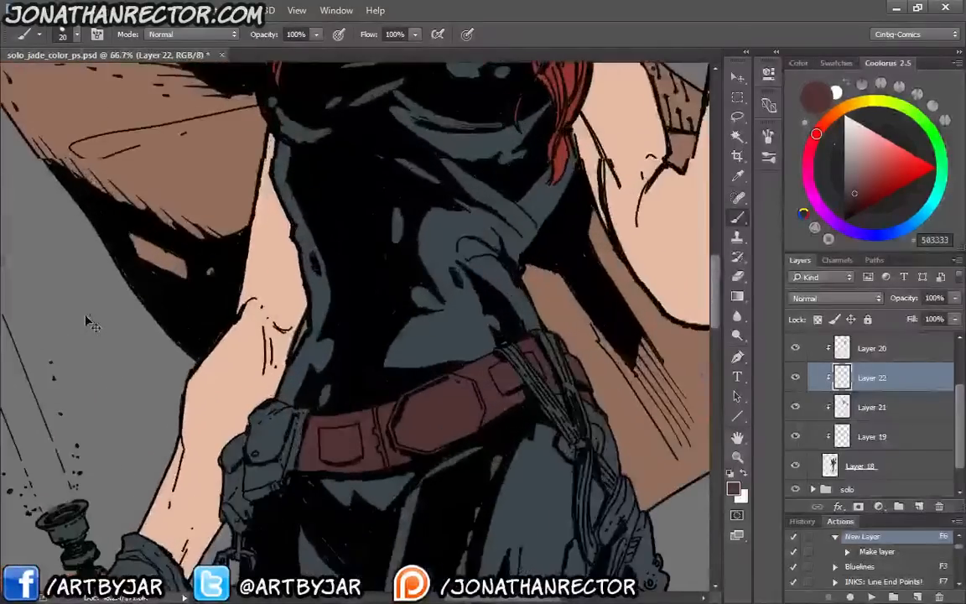
pyautogui.click(795, 408)
pyautogui.click(795, 408)
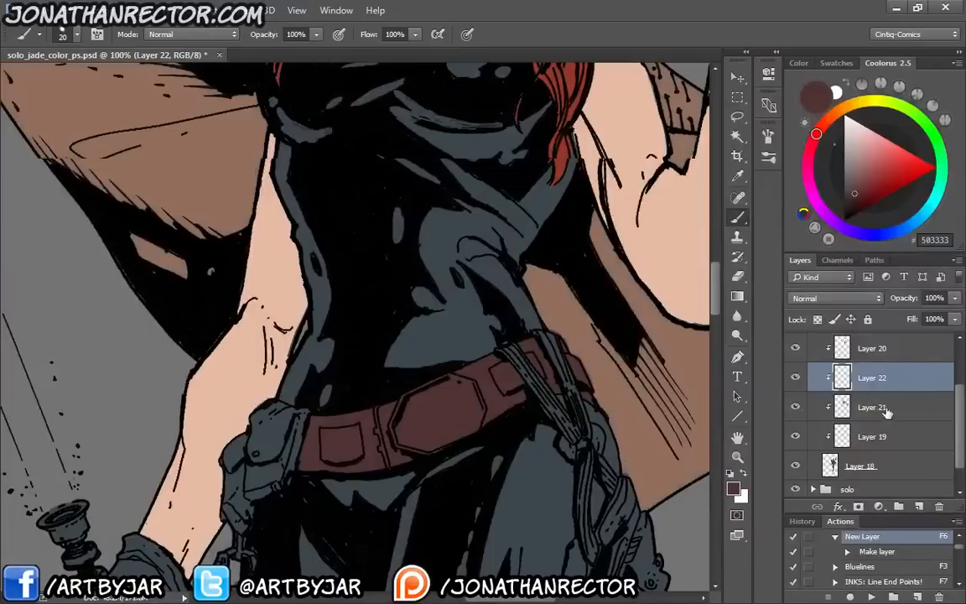
pyautogui.click(882, 407)
pyautogui.keyDown('alt'); pyautogui.click(184, 159); pyautogui.keyUp('alt')
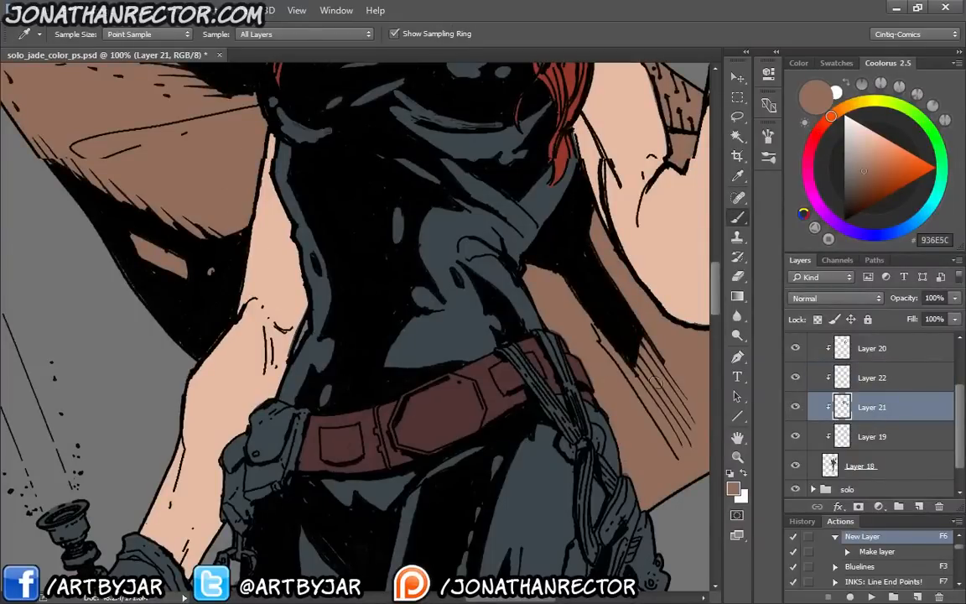
# Toggle the belt, cape and other clipped colour layers to check what each holds, ending with the cape's Layer 21 active
pyautogui.click(795, 408)
pyautogui.click(795, 407)
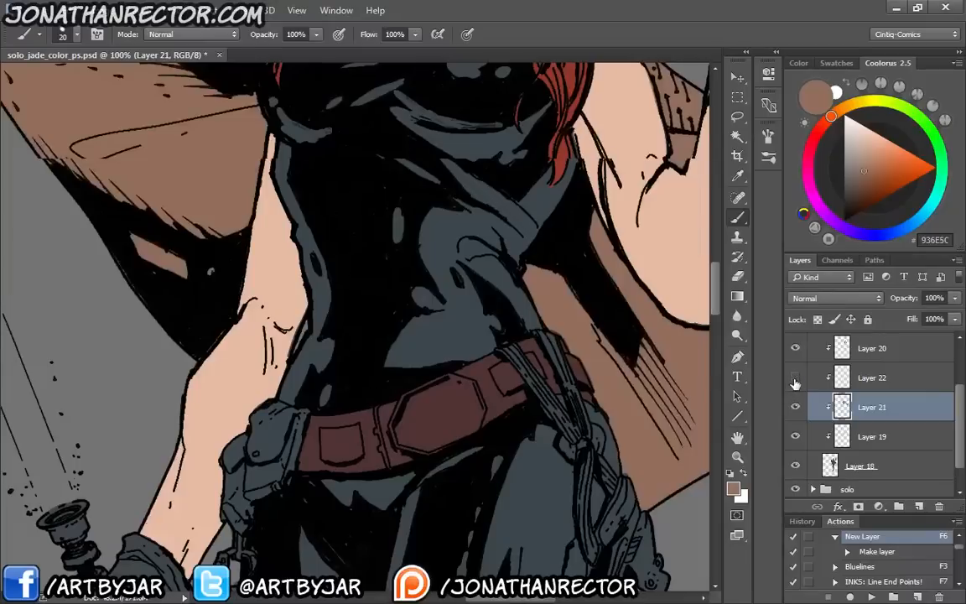
pyautogui.click(795, 380)
pyautogui.click(795, 380)
pyautogui.click(795, 437)
pyautogui.click(795, 437)
pyautogui.click(884, 466)
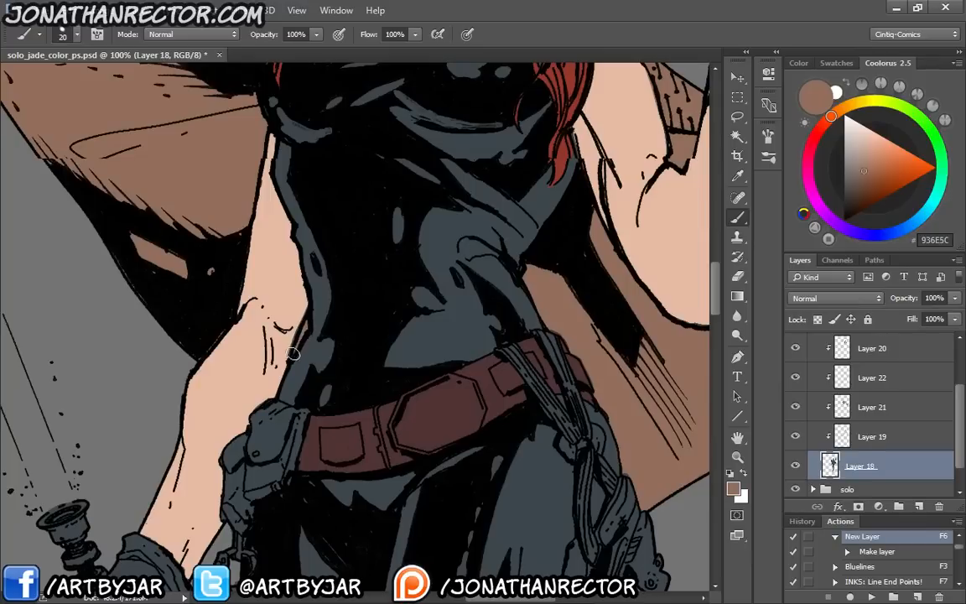
pyautogui.click(794, 379)
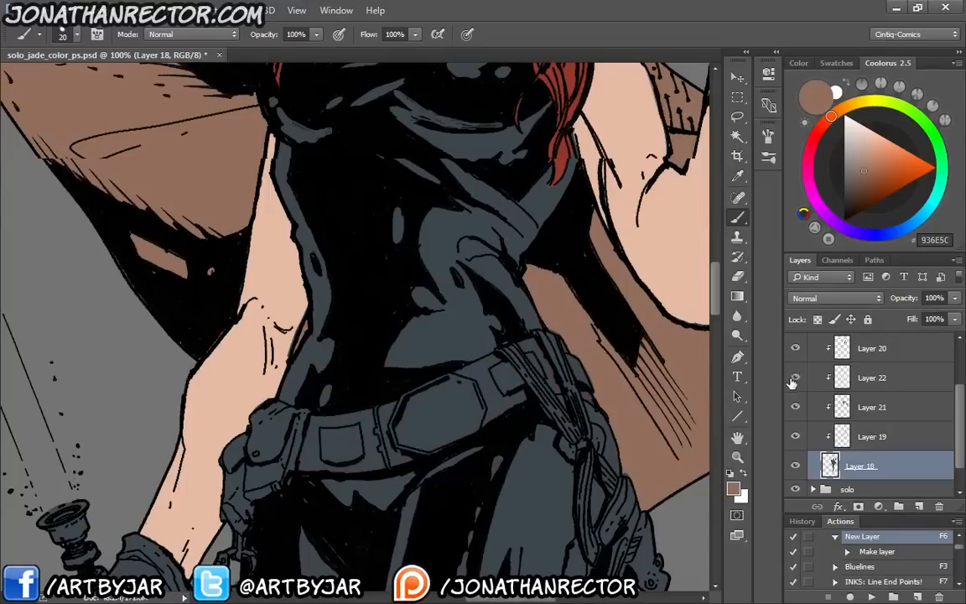
pyautogui.click(793, 382)
pyautogui.click(795, 412)
pyautogui.click(795, 411)
pyautogui.click(884, 413)
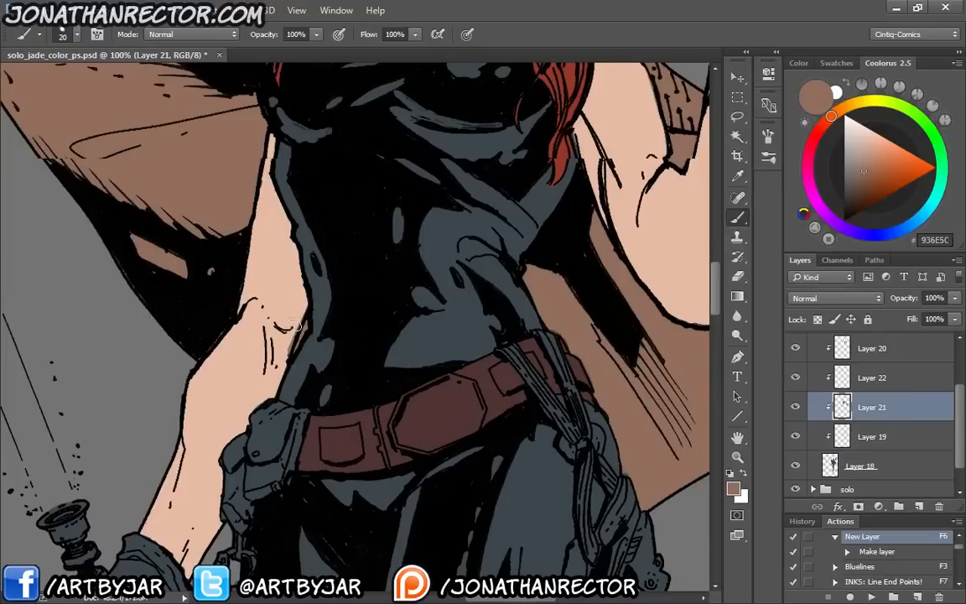
# Sample lighter reddish brown 8D5A50 from the reference photo's belt and add a new clipped layer above the cape layer for brushing
pyautogui.moveTo(182, 226); pyautogui.dragTo(320, 450)
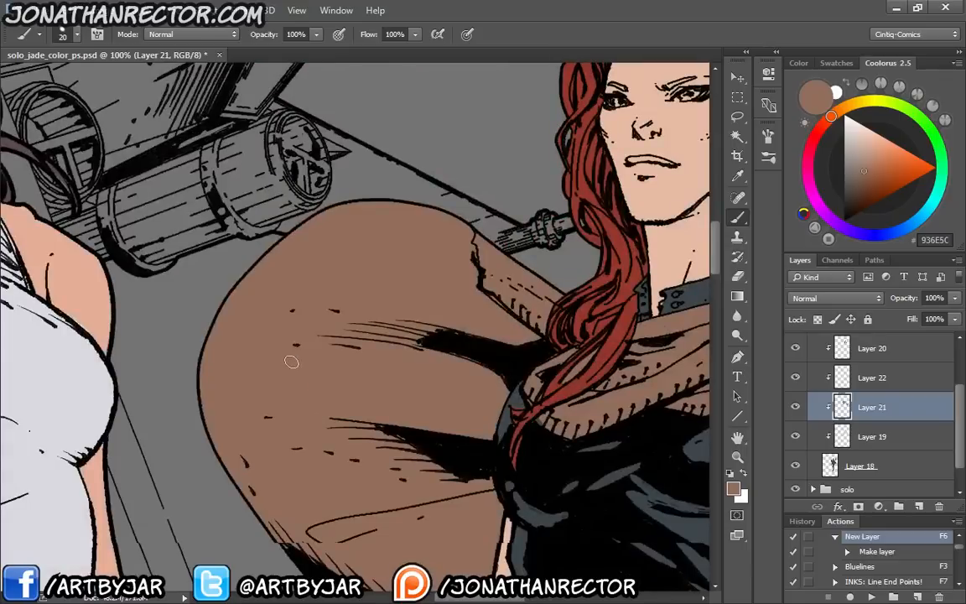
pyautogui.moveTo(187, 210); pyautogui.dragTo(472, 472)
pyautogui.moveTo(229, 230); pyautogui.dragTo(395, 460)
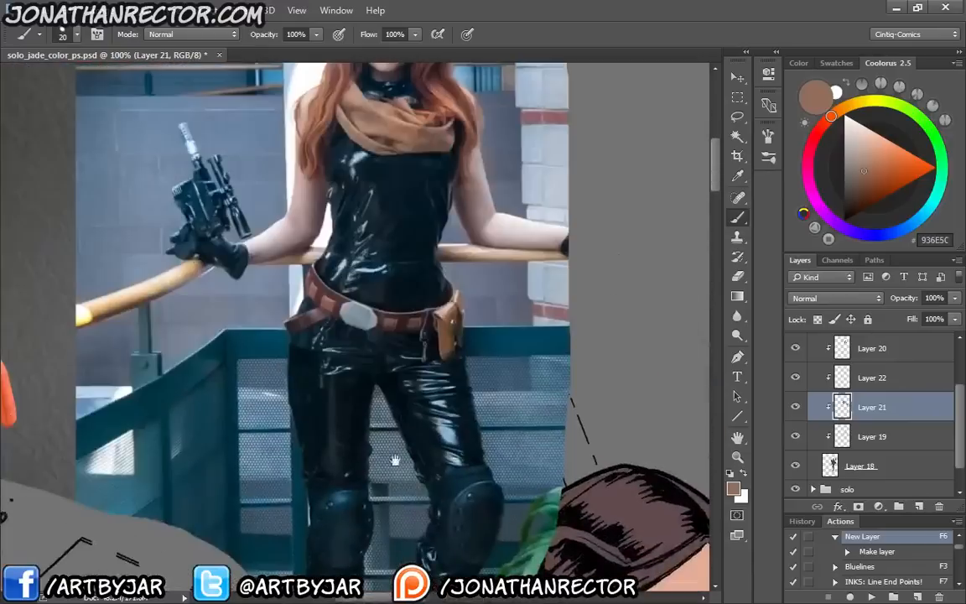
pyautogui.press('i')
pyautogui.click(328, 305)
pyautogui.moveTo(470, 504); pyautogui.dragTo(205, 199)
pyautogui.moveTo(403, 426); pyautogui.dragTo(182, 124)
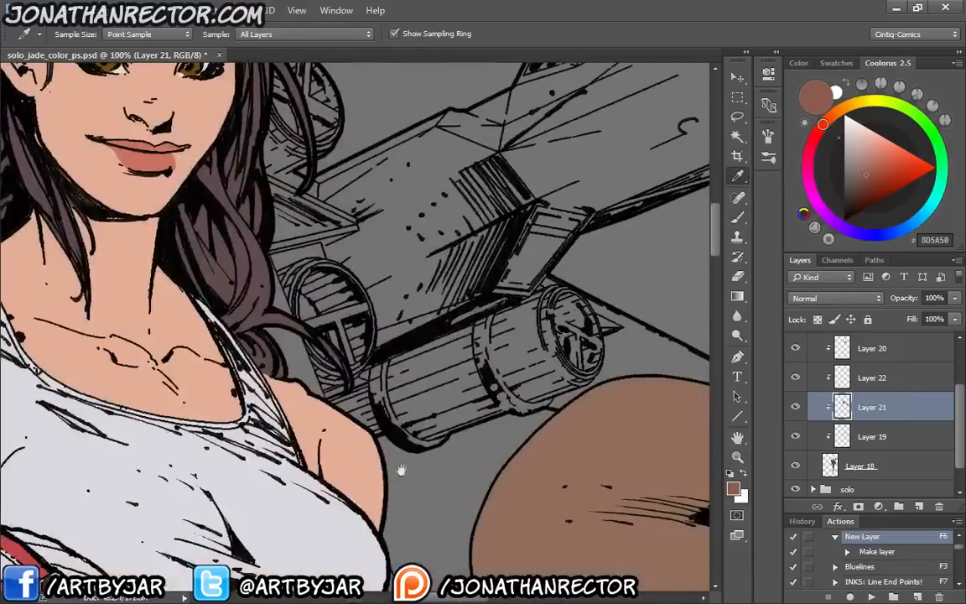
pyautogui.moveTo(401, 469); pyautogui.dragTo(215, 171)
pyautogui.moveTo(351, 370); pyautogui.dragTo(178, 115)
pyautogui.moveTo(357, 369); pyautogui.dragTo(217, 157)
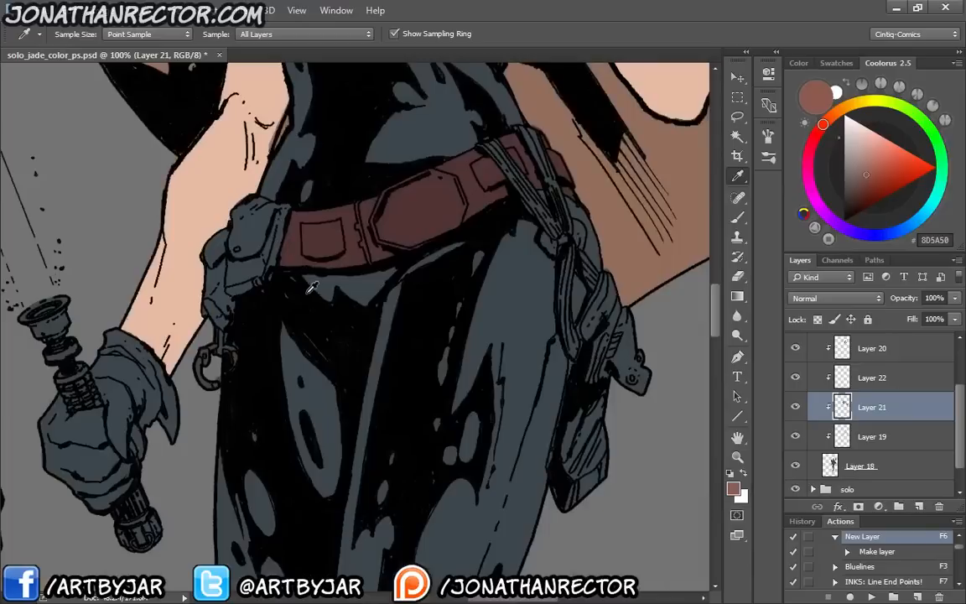
pyautogui.press('F6')
pyautogui.moveTo(307, 376); pyautogui.dragTo(325, 465)
pyautogui.press('b')
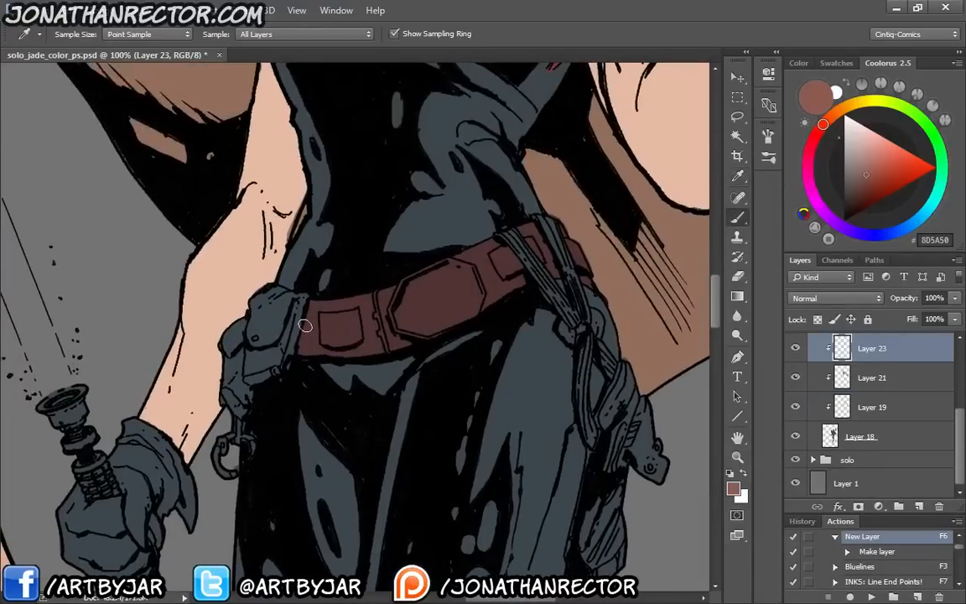
# Replace the brush colour with dark reddish brown 55393B sampled from the reference belt, and return to the second woman's belt pouches
pyautogui.hotkey('ctrl', '+')
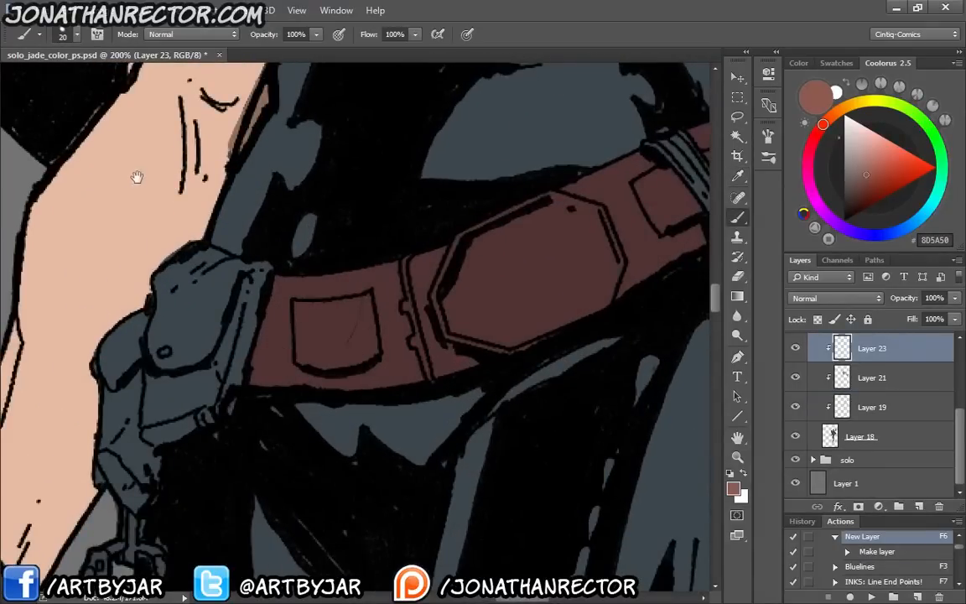
pyautogui.moveTo(136, 177); pyautogui.dragTo(461, 533)
pyautogui.moveTo(103, 119)
pyautogui.mouseDown()
pyautogui.moveTo(330, 317)
pyautogui.moveTo(470, 537)
pyautogui.moveTo(459, 394)
pyautogui.moveTo(512, 549)
pyautogui.mouseUp()
pyautogui.moveTo(180, 83)
pyautogui.mouseDown()
pyautogui.moveTo(405, 302)
pyautogui.moveTo(341, 412)
pyautogui.mouseUp()
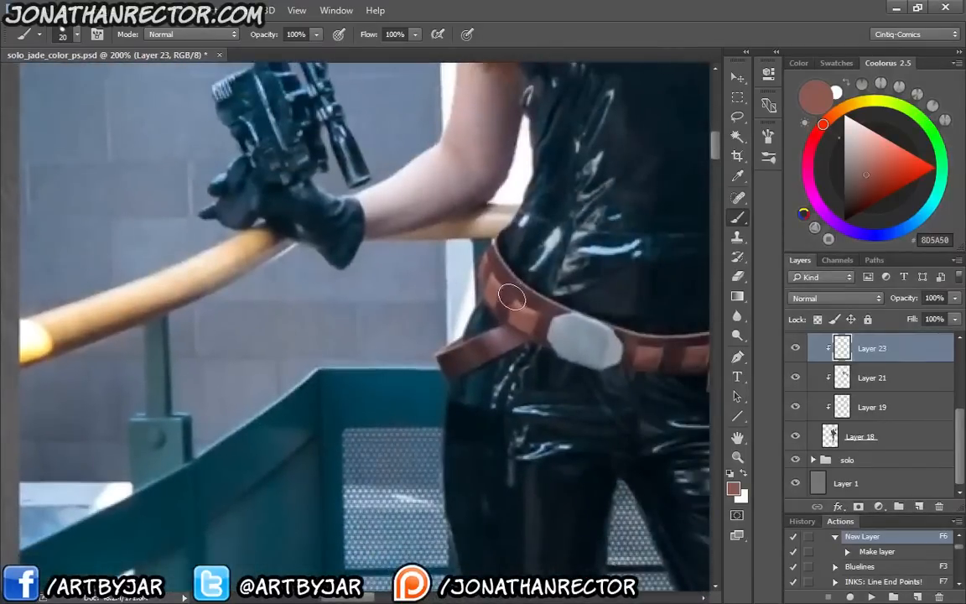
pyautogui.press('i')
pyautogui.click(513, 296)
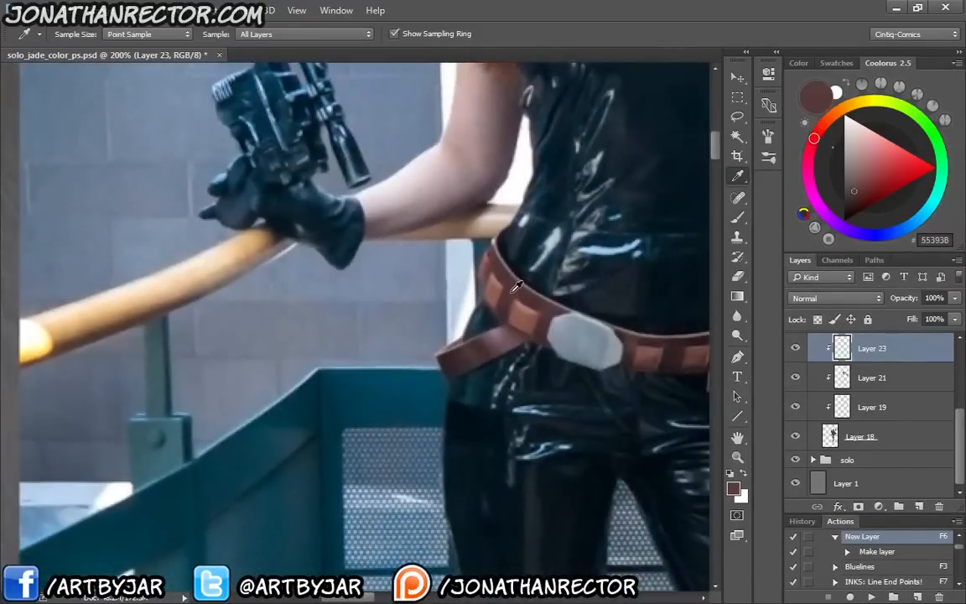
pyautogui.moveTo(504, 417)
pyautogui.mouseDown()
pyautogui.moveTo(441, 365)
pyautogui.moveTo(193, 101)
pyautogui.mouseUp()
pyautogui.moveTo(503, 537); pyautogui.dragTo(194, 85)
pyautogui.moveTo(571, 550); pyautogui.dragTo(299, 135)
pyautogui.moveTo(545, 562); pyautogui.dragTo(277, 109)
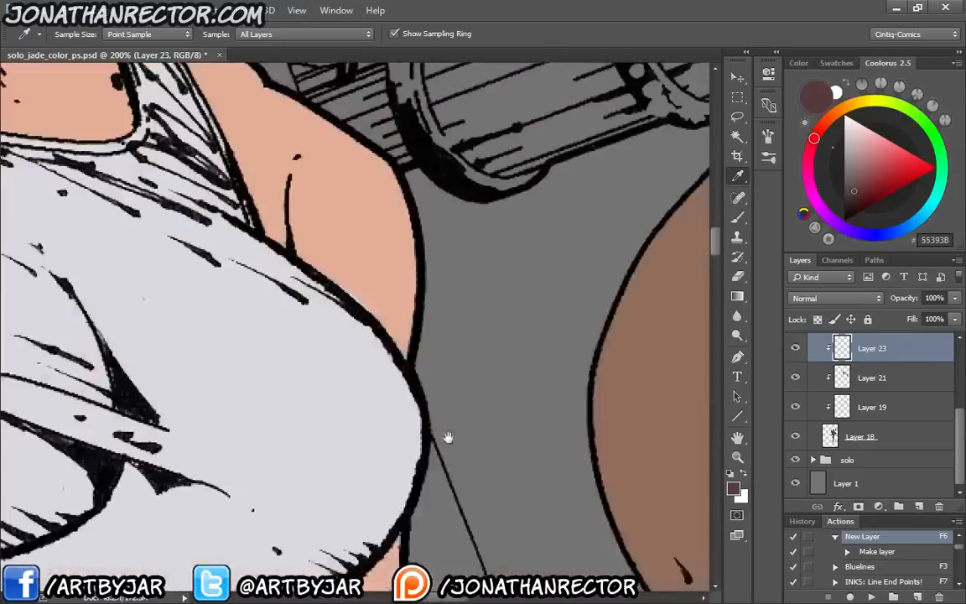
pyautogui.moveTo(511, 545); pyautogui.dragTo(230, 109)
pyautogui.moveTo(466, 317); pyautogui.dragTo(304, 390)
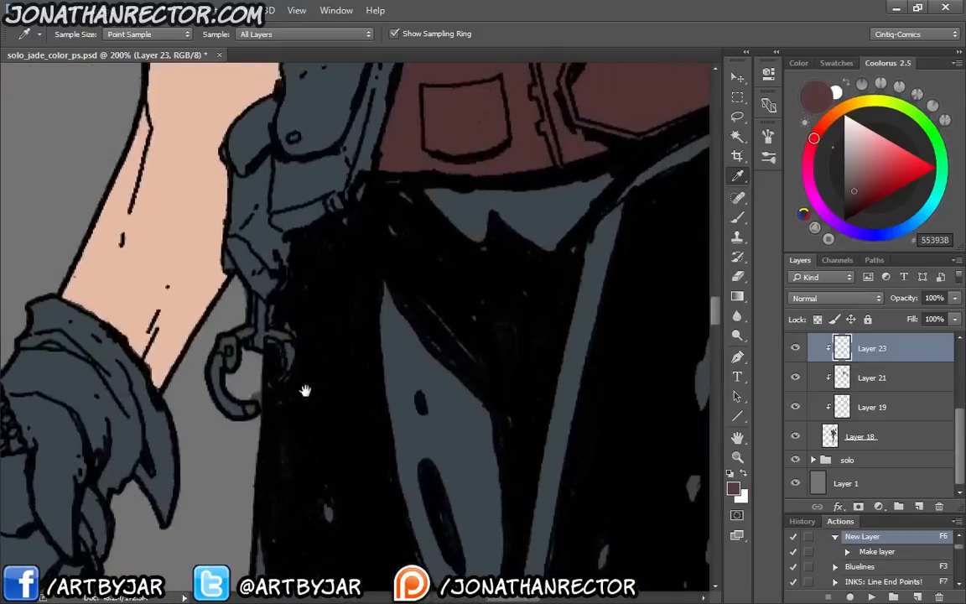
# Toggle Layer 23 to check what it holds, and add a new clipped layer above it for brushing
pyautogui.moveTo(380, 212); pyautogui.dragTo(293, 453)
pyautogui.click(796, 349)
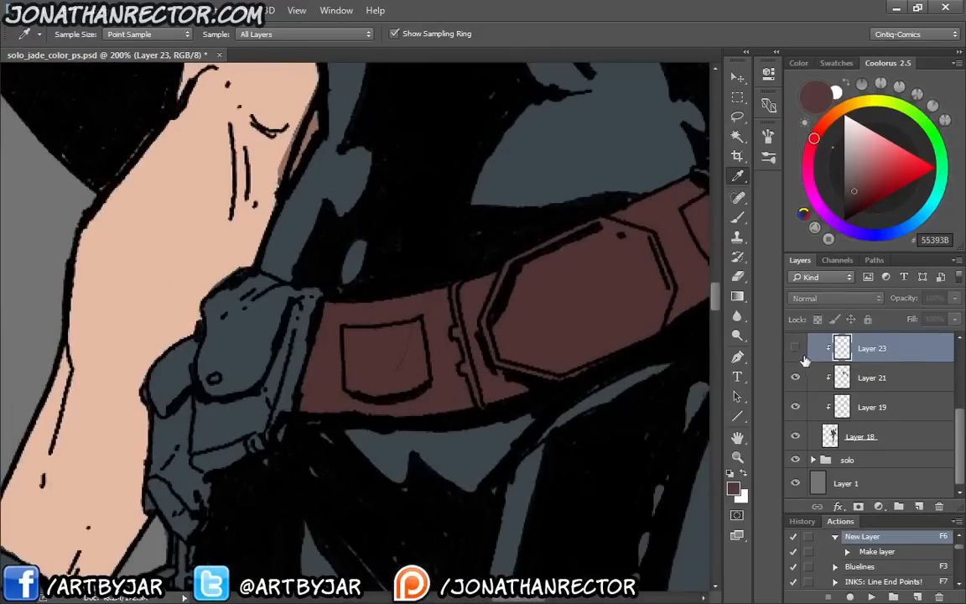
pyautogui.click(795, 348)
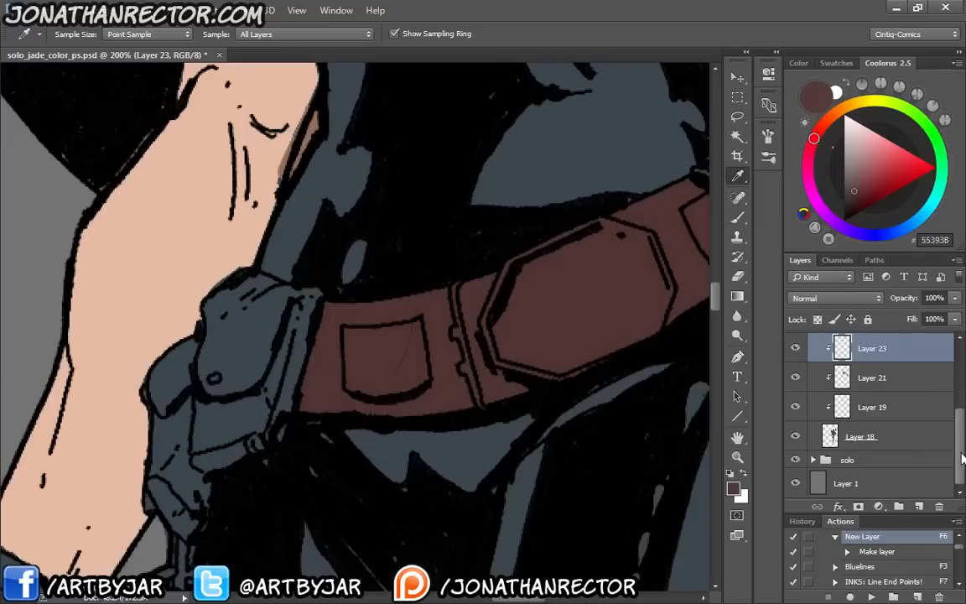
pyautogui.moveTo(962, 457); pyautogui.dragTo(953, 434)
pyautogui.press('F6')
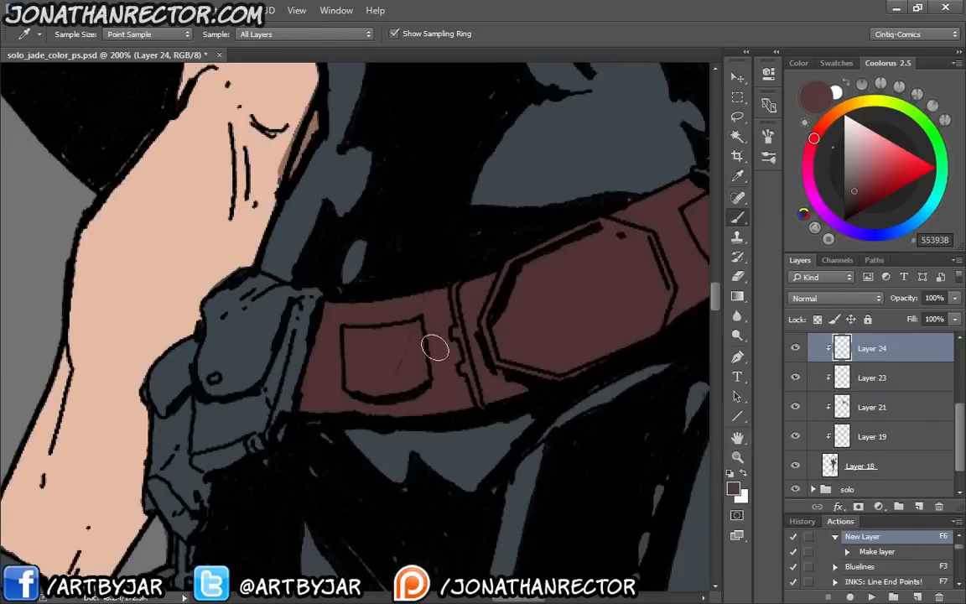
pyautogui.press('b')
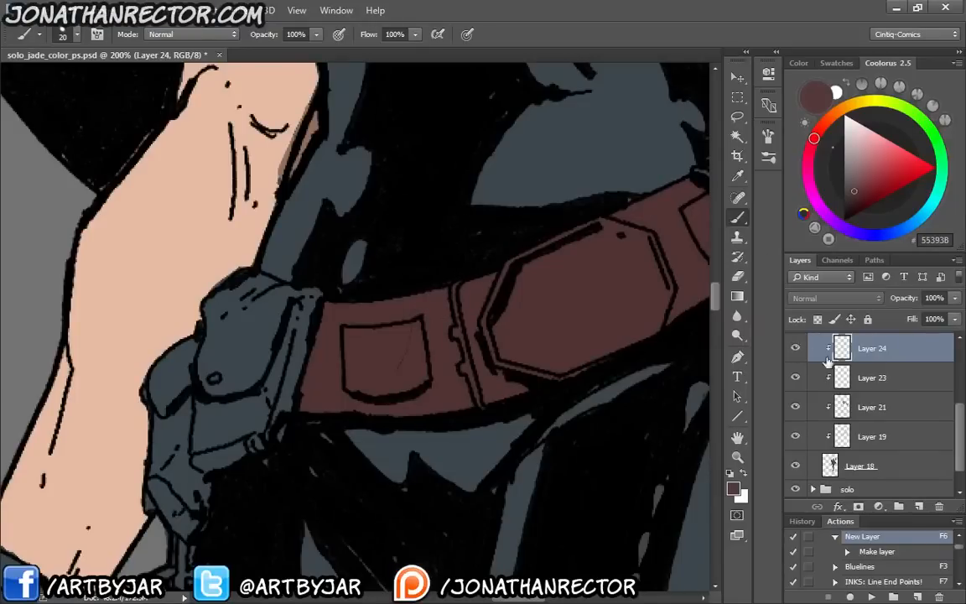
# Toggle Layer 22 to check that it holds the belt colour, and add a new clipped layer directly above it
pyautogui.scroll(3, 795, 386)
pyautogui.click(795, 435)
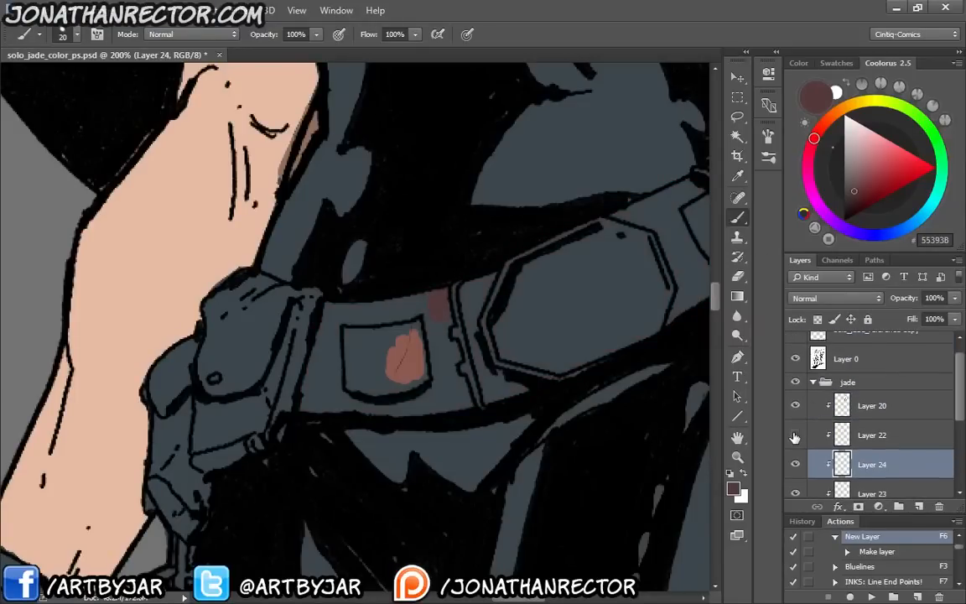
pyautogui.click(795, 435)
pyautogui.click(868, 431)
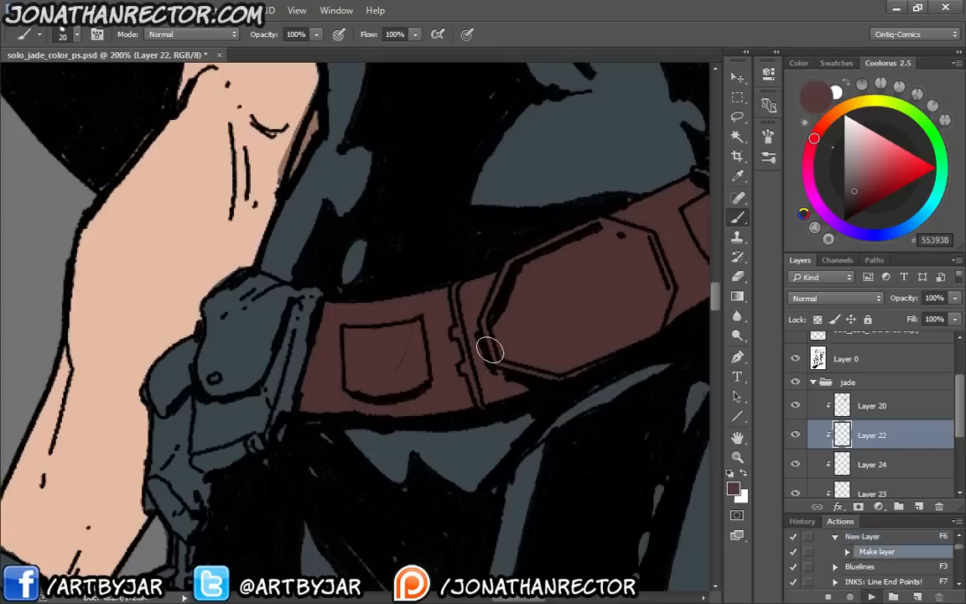
pyautogui.press('F6')
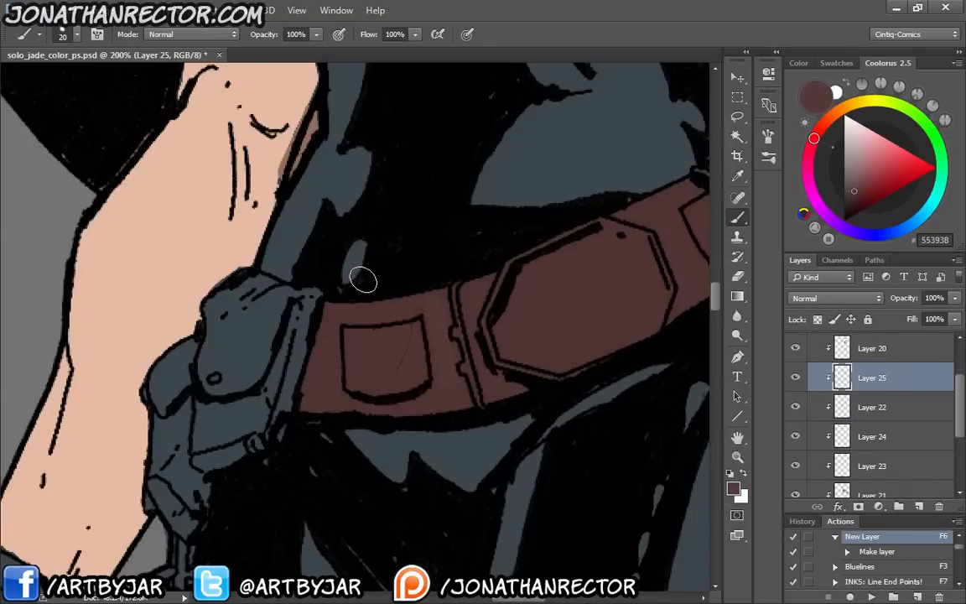
# Sample reddish brown 8B574C from the reference photo's belt and return to the second woman's belt
pyautogui.hotkey('ctrl', '-')
pyautogui.hotkey('ctrl', '-')
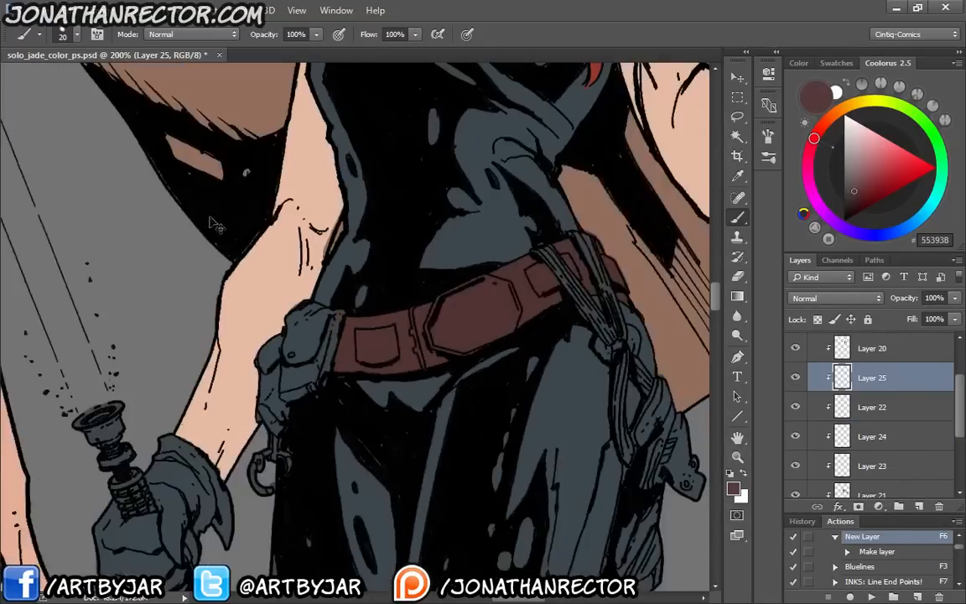
pyautogui.moveTo(200, 178); pyautogui.dragTo(349, 432)
pyautogui.moveTo(215, 186); pyautogui.dragTo(296, 323)
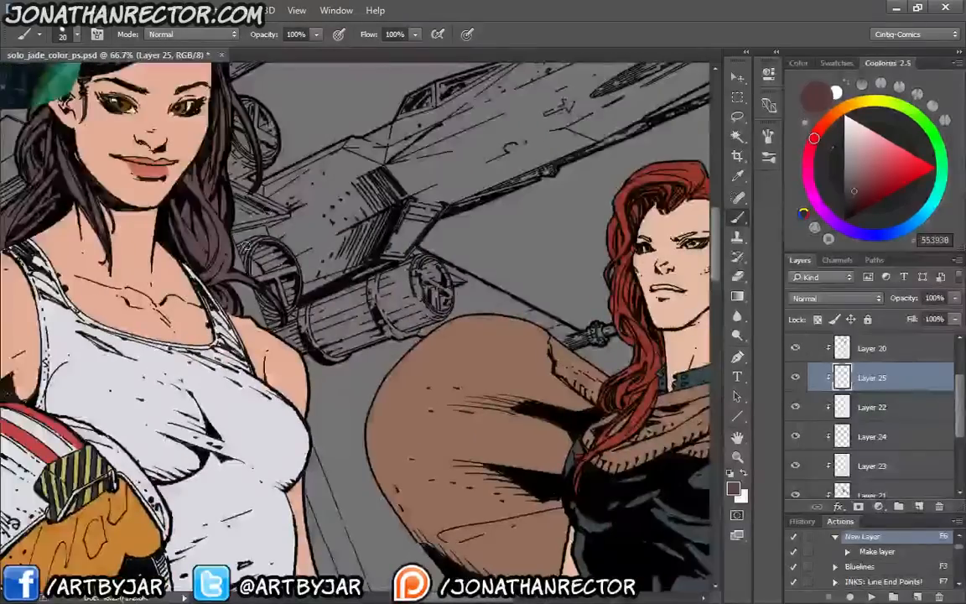
pyautogui.press('i')
pyautogui.moveTo(239, 189); pyautogui.dragTo(365, 415)
pyautogui.moveTo(209, 183)
pyautogui.mouseDown()
pyautogui.moveTo(301, 285)
pyautogui.moveTo(346, 353)
pyautogui.mouseUp()
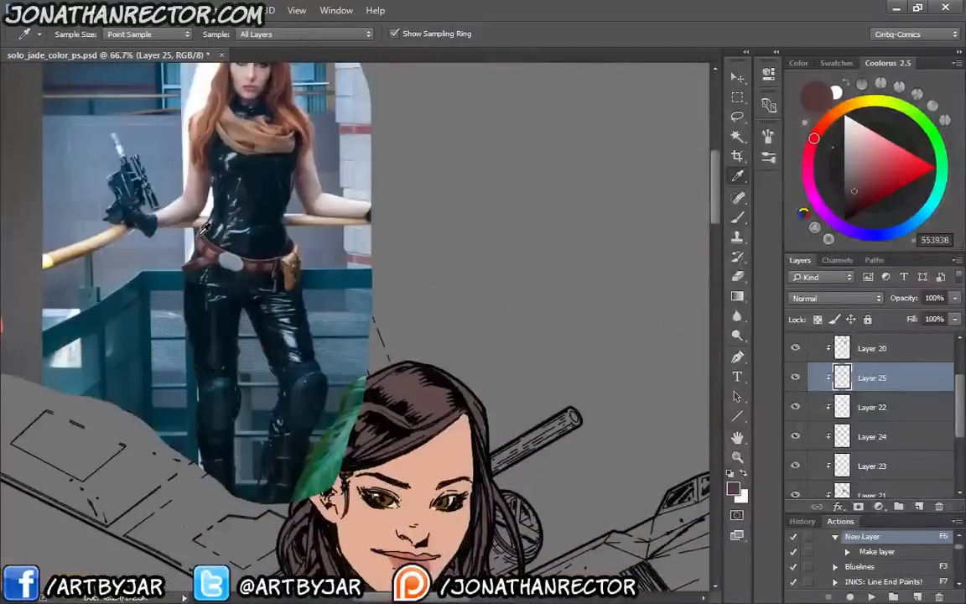
pyautogui.click(209, 249)
pyautogui.moveTo(475, 483); pyautogui.dragTo(296, 205)
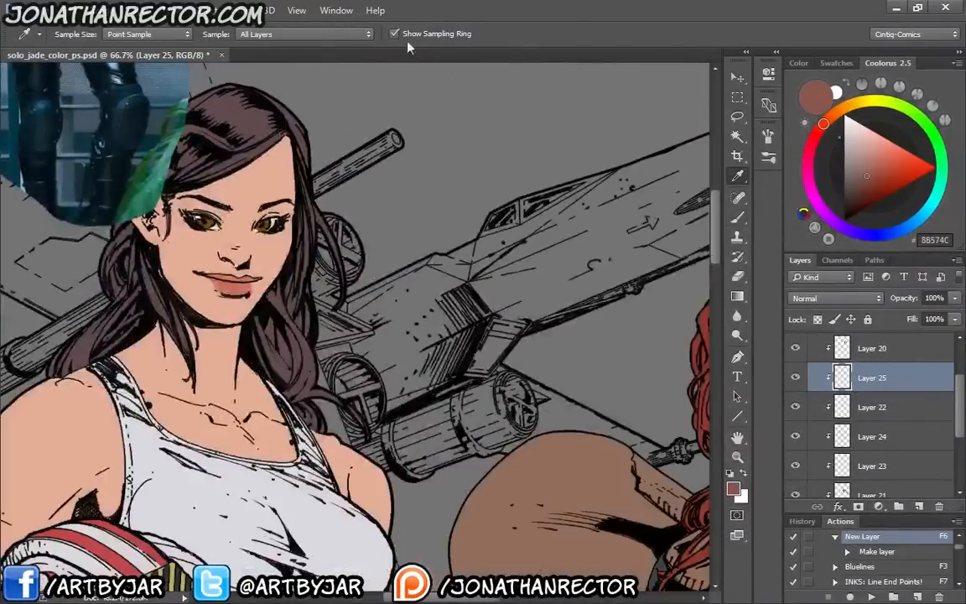
pyautogui.moveTo(519, 430); pyautogui.dragTo(349, 177)
pyautogui.moveTo(467, 389); pyautogui.dragTo(386, 229)
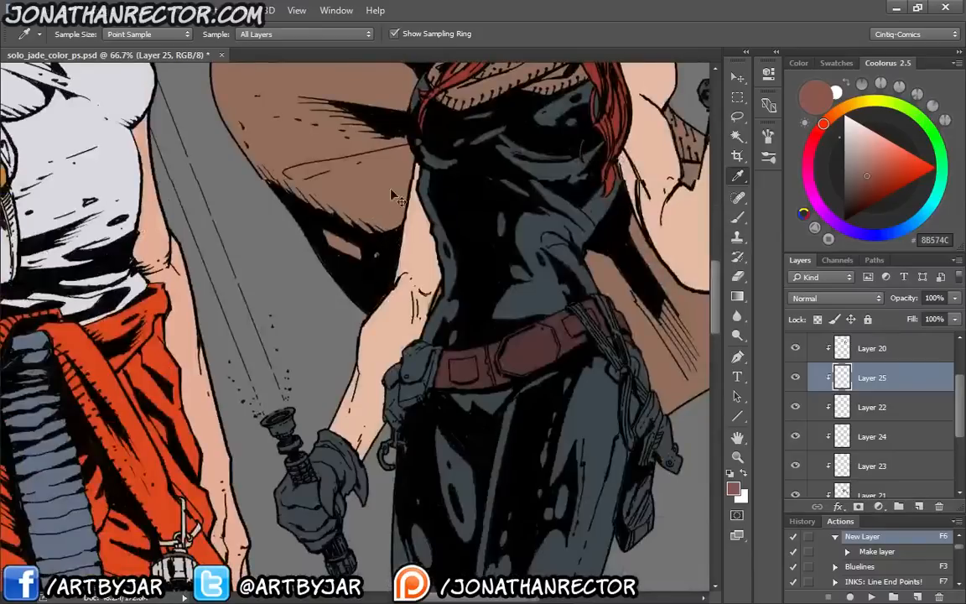
# Paint the small pouches along the second woman's belt with reddish brown 8B574C on Layer 25
pyautogui.hotkey('ctrl', '+')
pyautogui.hotkey('ctrl', '+')
pyautogui.hotkey('ctrl', '+')
pyautogui.press('b')
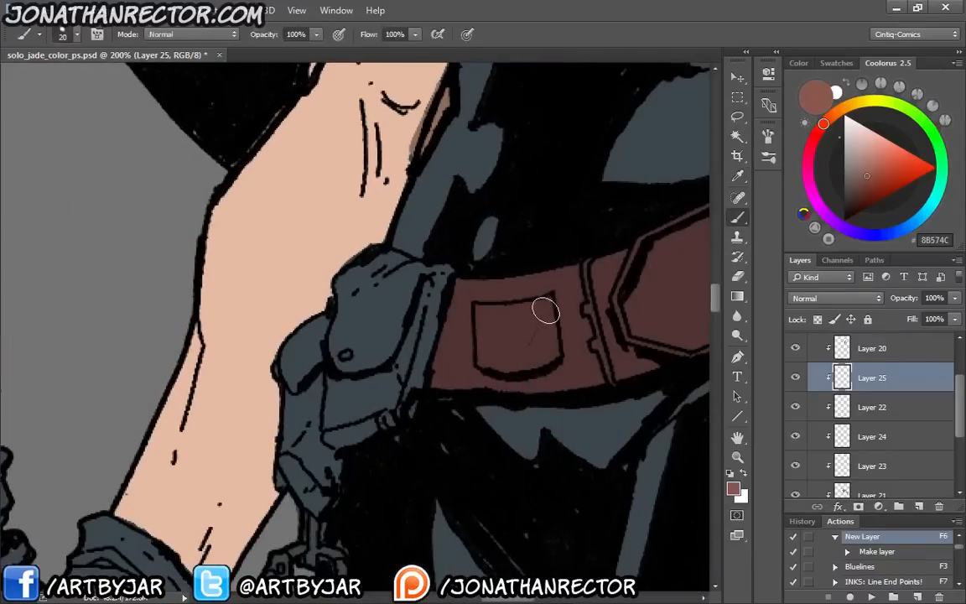
pyautogui.moveTo(545, 311)
pyautogui.mouseDown()
pyautogui.moveTo(548, 356)
pyautogui.moveTo(486, 362)
pyautogui.moveTo(482, 310)
pyautogui.moveTo(549, 304)
pyautogui.moveTo(497, 319)
pyautogui.moveTo(532, 307)
pyautogui.moveTo(508, 313)
pyautogui.moveTo(543, 348)
pyautogui.moveTo(511, 323)
pyautogui.moveTo(499, 348)
pyautogui.moveTo(490, 322)
pyautogui.moveTo(499, 318)
pyautogui.moveTo(486, 313)
pyautogui.moveTo(495, 309)
pyautogui.moveTo(485, 359)
pyautogui.mouseUp()
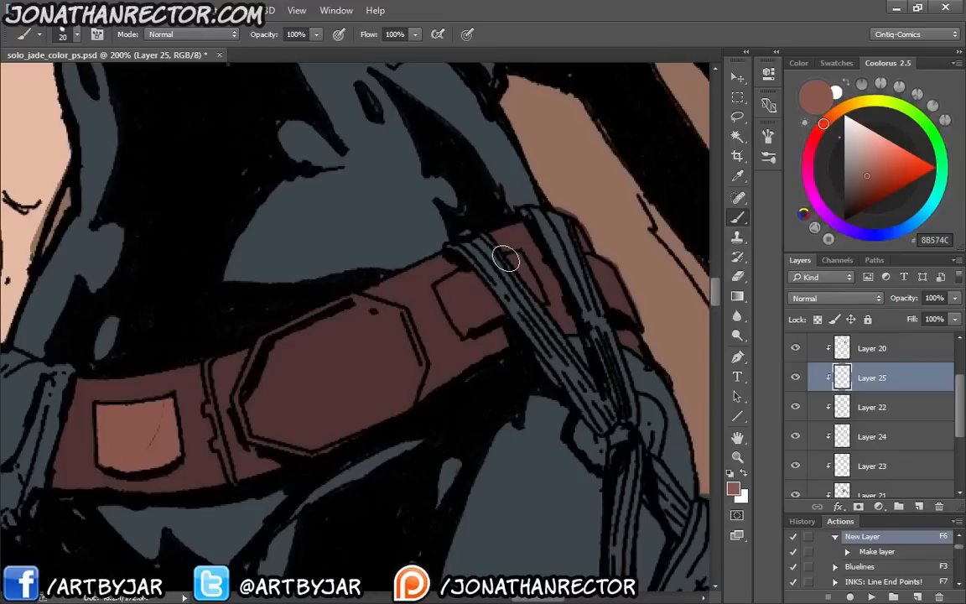
pyautogui.moveTo(512, 256)
pyautogui.mouseDown()
pyautogui.moveTo(528, 282)
pyautogui.moveTo(518, 263)
pyautogui.moveTo(522, 272)
pyautogui.mouseUp()
pyautogui.moveTo(464, 268)
pyautogui.mouseDown()
pyautogui.moveTo(498, 314)
pyautogui.moveTo(462, 326)
pyautogui.moveTo(465, 334)
pyautogui.moveTo(444, 290)
pyautogui.moveTo(459, 280)
pyautogui.moveTo(470, 289)
pyautogui.moveTo(475, 313)
pyautogui.moveTo(453, 294)
pyautogui.mouseUp()
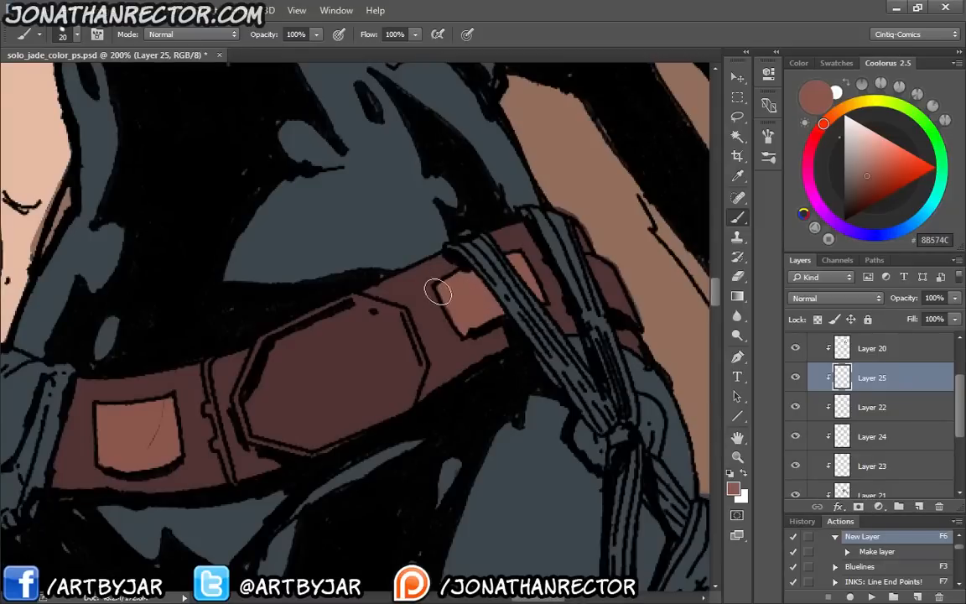
pyautogui.moveTo(588, 260)
pyautogui.mouseDown()
pyautogui.moveTo(625, 314)
pyautogui.moveTo(610, 298)
pyautogui.mouseUp()
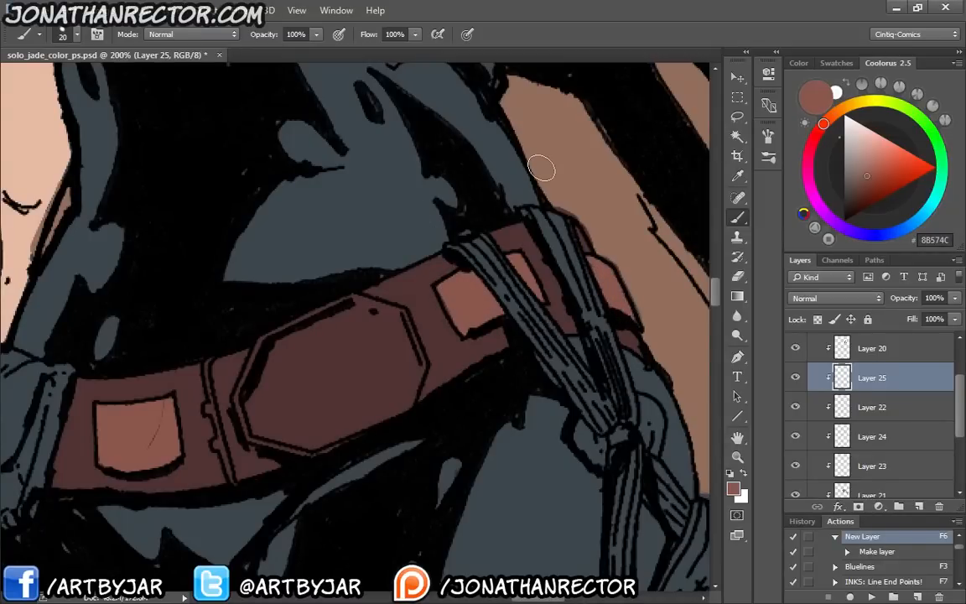
# Sample blue-grey 7E8F9E from the reference photo's belt buckle and add a new clipped layer above Layer 25
pyautogui.hotkey('ctrl', '-')
pyautogui.hotkey('ctrl', '-')
pyautogui.moveTo(309, 93); pyautogui.dragTo(543, 419)
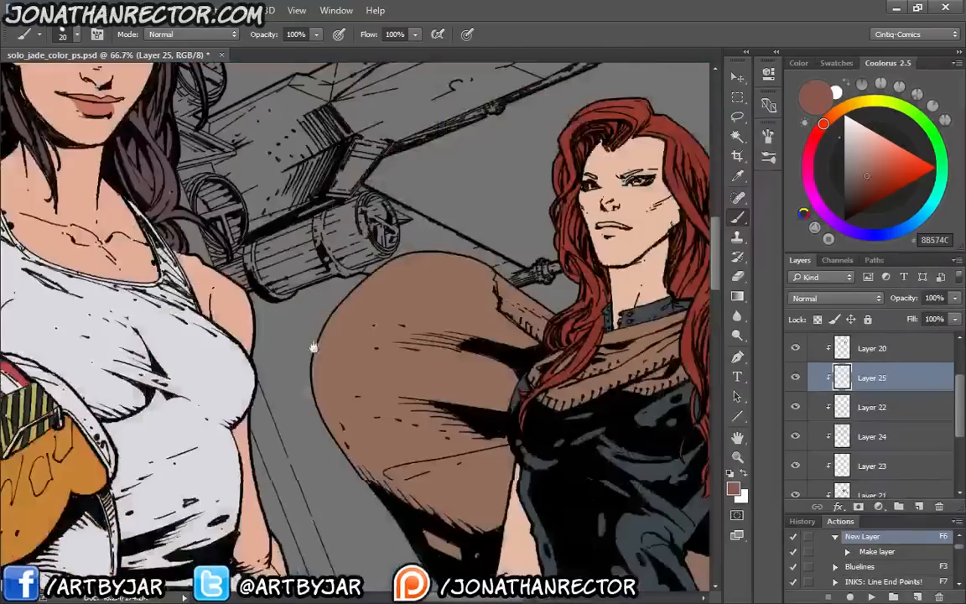
pyautogui.moveTo(313, 345); pyautogui.dragTo(579, 571)
pyautogui.moveTo(253, 177); pyautogui.dragTo(304, 321)
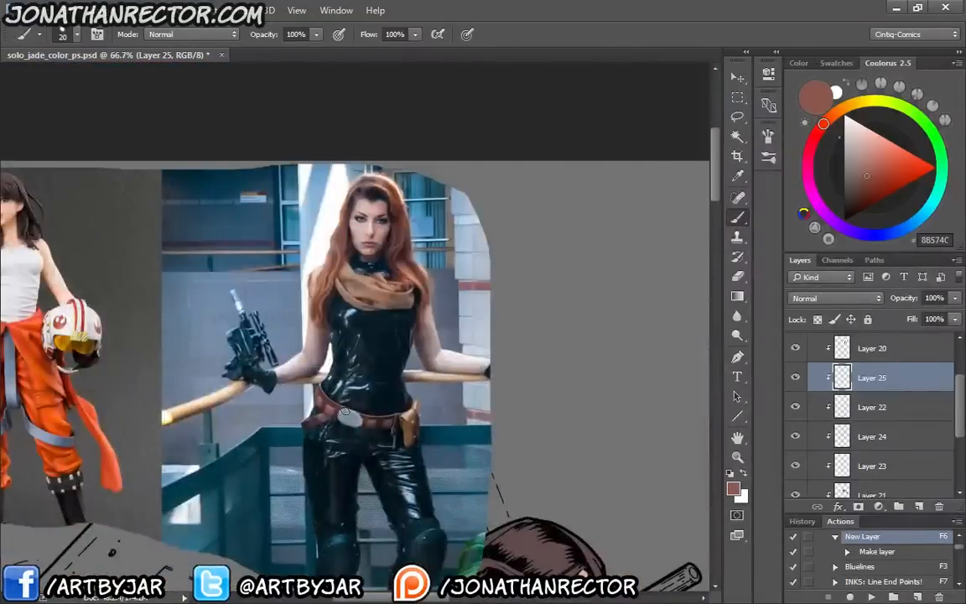
pyautogui.press('i')
pyautogui.click(312, 366)
pyautogui.moveTo(491, 486); pyautogui.dragTo(206, 188)
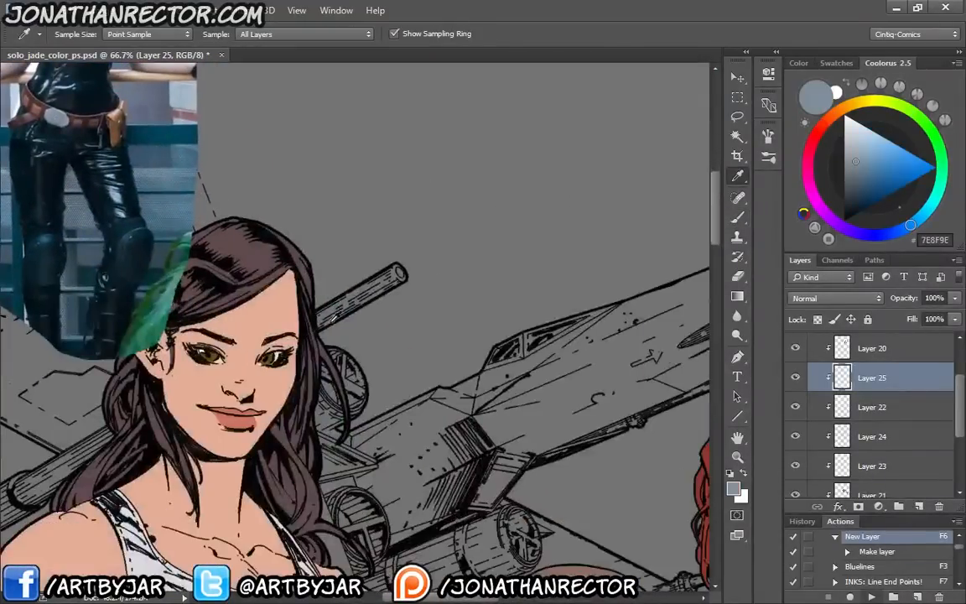
pyautogui.press('F6')
# Brush blue-grey 7E8F9E around the rim of the second woman's octagonal belt buckle on Layer 26
pyautogui.moveTo(548, 490); pyautogui.dragTo(213, 117)
pyautogui.moveTo(449, 408); pyautogui.dragTo(442, 217)
pyautogui.moveTo(381, 466)
pyautogui.mouseDown()
pyautogui.moveTo(517, 335)
pyautogui.moveTo(36, 412)
pyautogui.mouseUp()
pyautogui.press('b')
pyautogui.hotkey('ctrl', '+')
pyautogui.hotkey('ctrl', '+')
pyautogui.moveTo(560, 310)
pyautogui.mouseDown()
pyautogui.moveTo(552, 341)
pyautogui.moveTo(451, 393)
pyautogui.moveTo(407, 380)
pyautogui.moveTo(397, 360)
pyautogui.moveTo(410, 383)
pyautogui.moveTo(442, 392)
pyautogui.moveTo(399, 377)
pyautogui.moveTo(384, 330)
pyautogui.moveTo(396, 313)
pyautogui.moveTo(385, 340)
pyautogui.moveTo(409, 286)
pyautogui.moveTo(494, 242)
pyautogui.moveTo(547, 259)
pyautogui.moveTo(563, 303)
pyautogui.mouseUp()
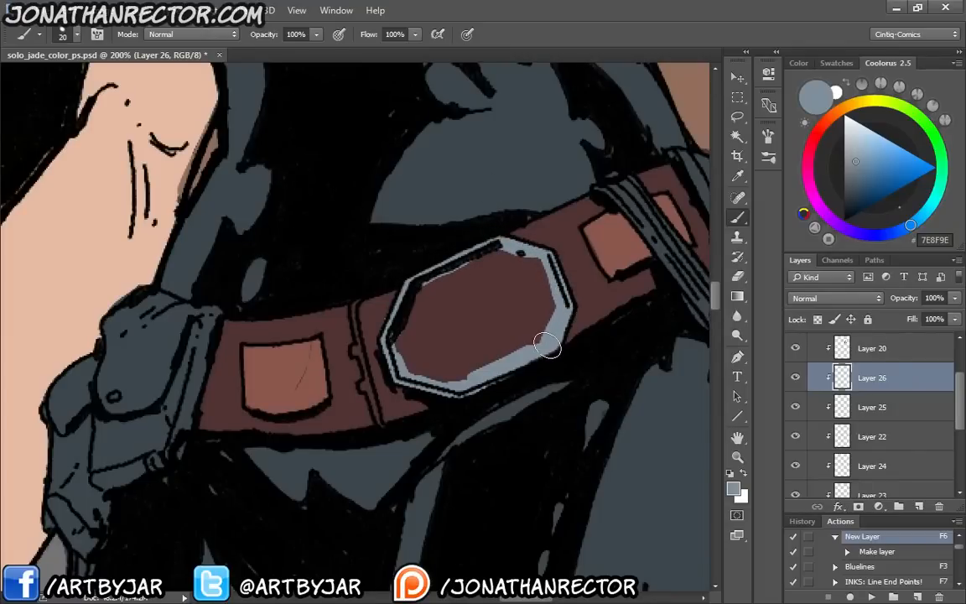
pyautogui.moveTo(546, 344); pyautogui.dragTo(551, 348)
# Select the buckle's unpainted interior with the Magic Wand and fill it using the Expand & Fill action
pyautogui.press('w')
pyautogui.click(469, 322)
pyautogui.press('F4')
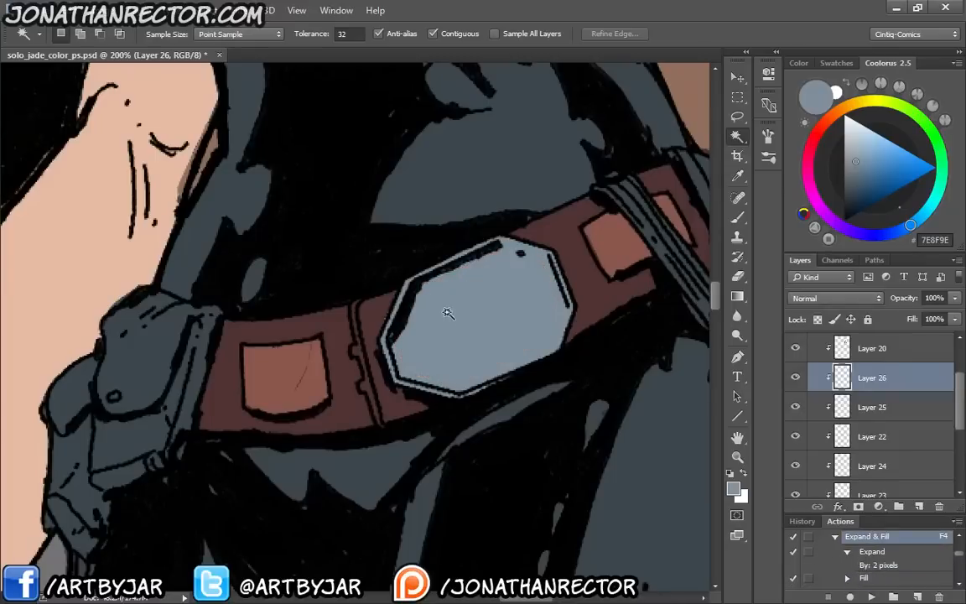
# Pick dark blue-grey 26323A and refill the suit's base colour on Layer 18 with it
pyautogui.press('i')
pyautogui.click(521, 165)
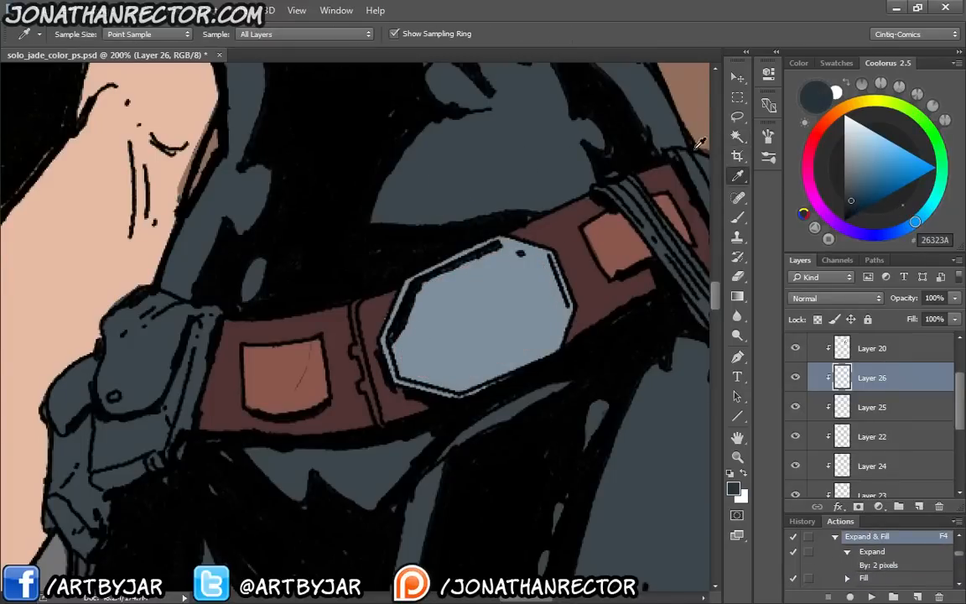
pyautogui.scroll(-3, 942, 414)
pyautogui.click(866, 434)
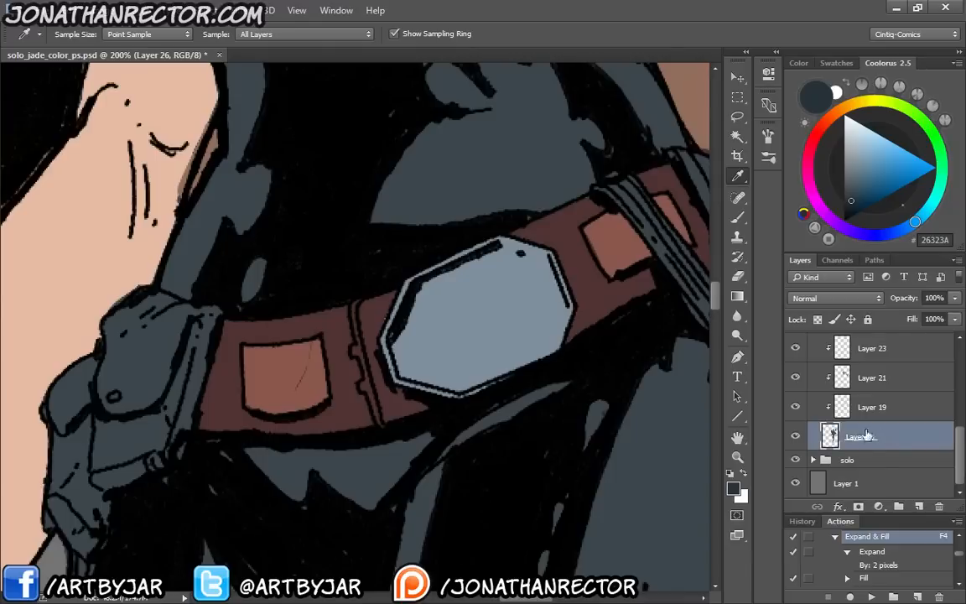
pyautogui.press('/')
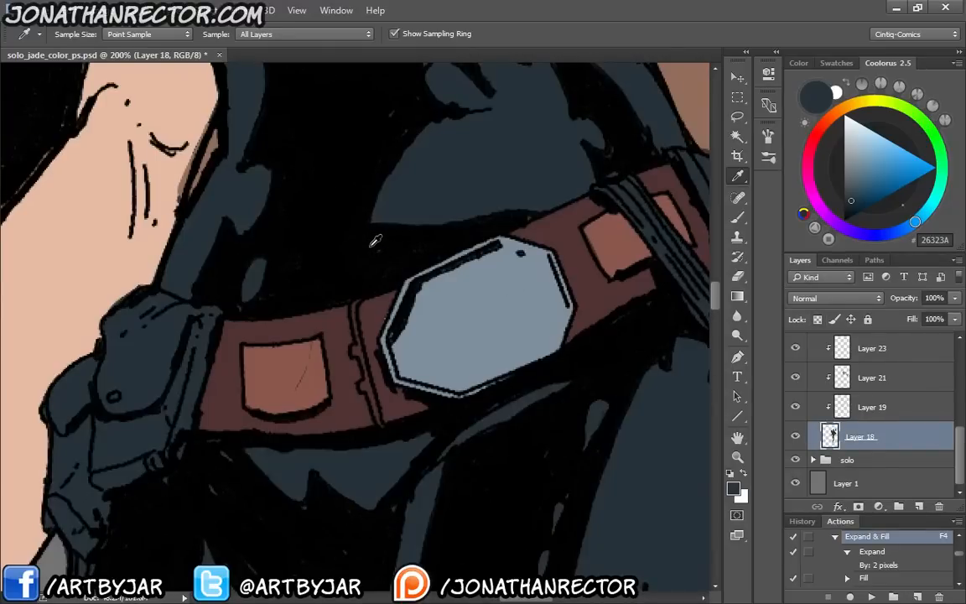
# Sample brown 71482D from the holster on the reference photo's belt and return to the second woman's figure
pyautogui.hotkey('ctrl', '-')
pyautogui.hotkey('ctrl', '-')
pyautogui.hotkey('ctrl', '-')
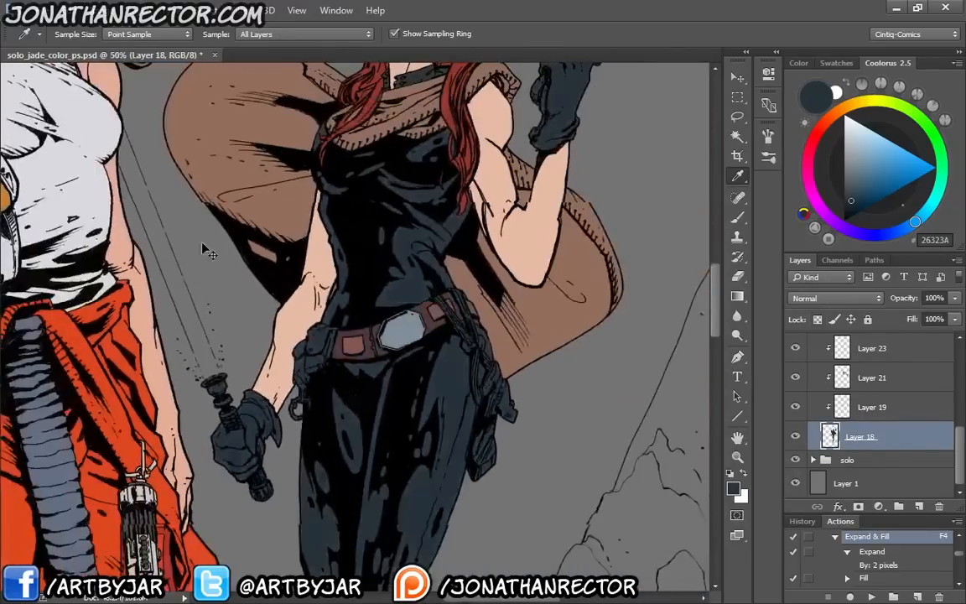
pyautogui.moveTo(260, 334); pyautogui.dragTo(420, 579)
pyautogui.moveTo(198, 151); pyautogui.dragTo(400, 418)
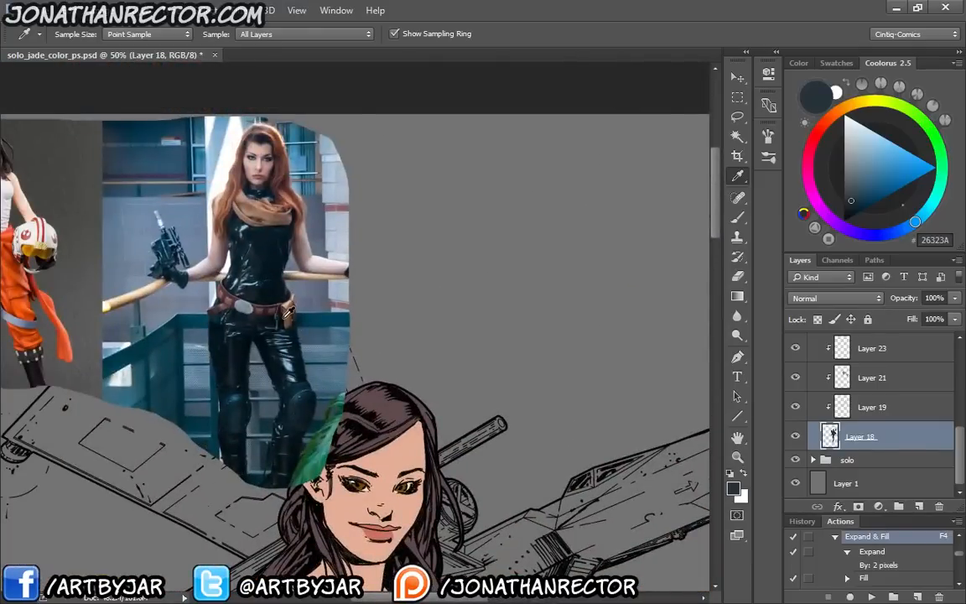
pyautogui.click(286, 314)
pyautogui.moveTo(507, 435); pyautogui.dragTo(199, 133)
pyautogui.moveTo(420, 396); pyautogui.dragTo(283, 106)
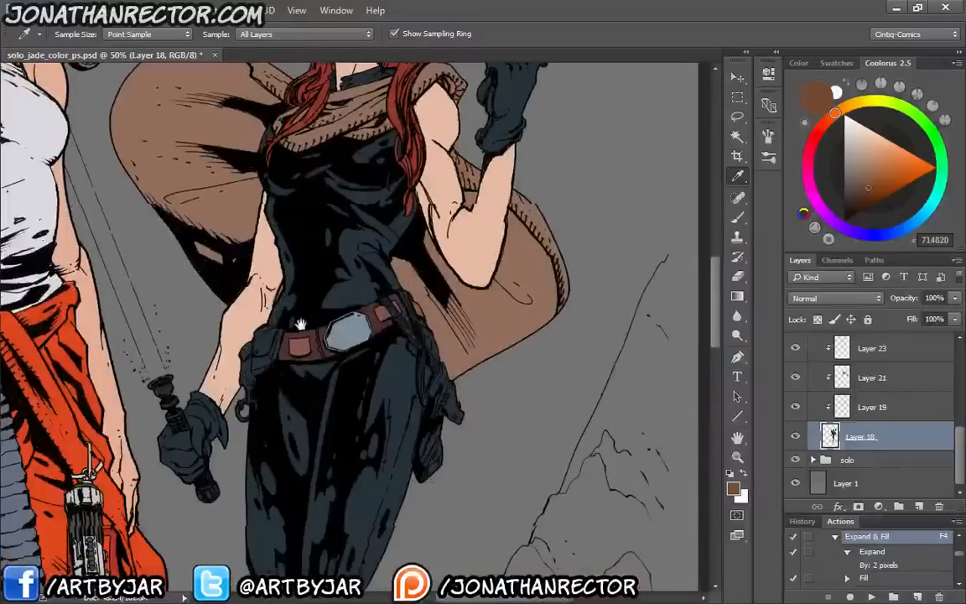
pyautogui.moveTo(390, 365); pyautogui.dragTo(480, 369)
# Add a new clipped layer above the buckle's Layer 26 in the jade group
pyautogui.moveTo(954, 439); pyautogui.dragTo(960, 359)
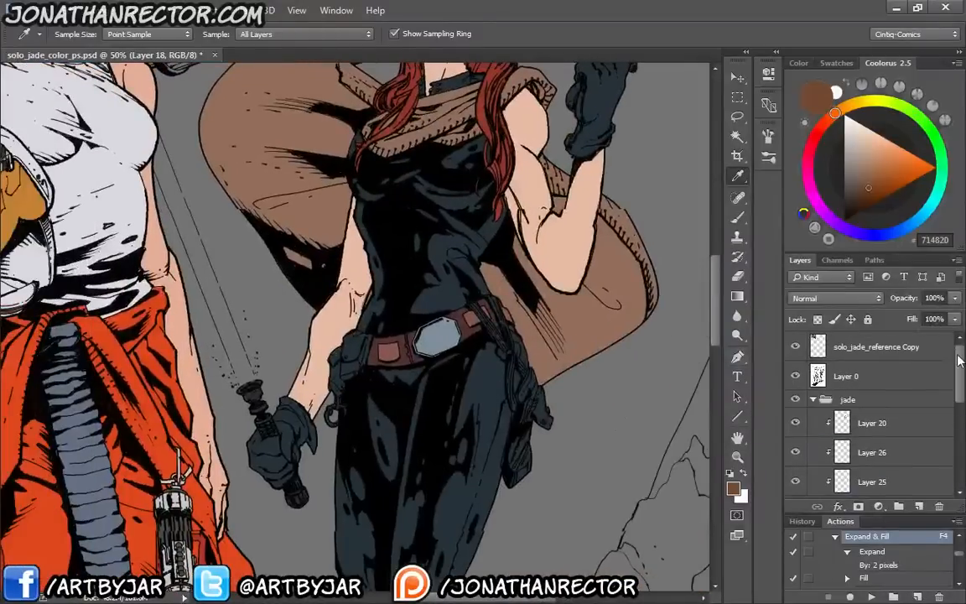
pyautogui.click(887, 441)
pyautogui.press('F6')
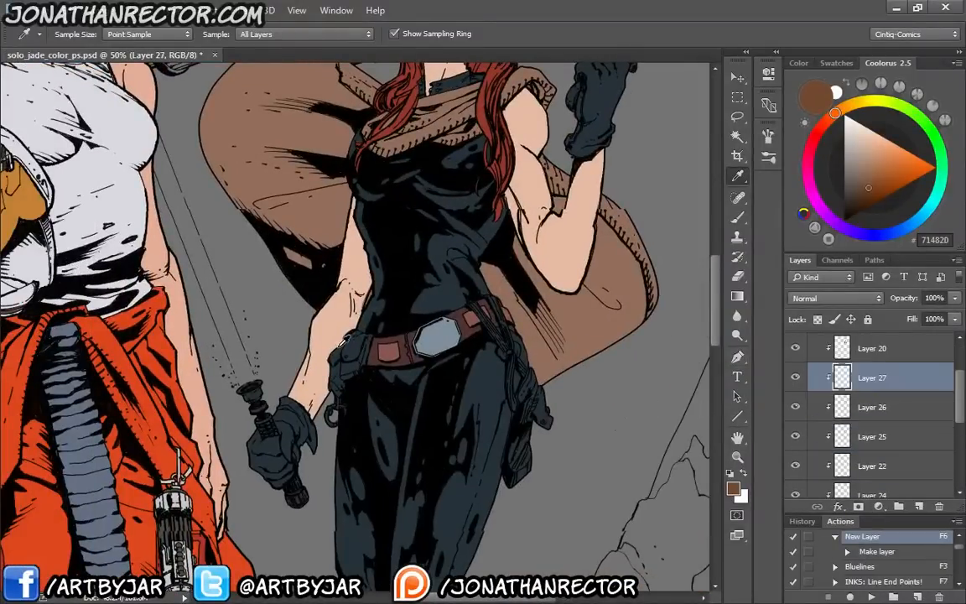
# Paint the bulky hip pouches and their strap beside the bare forearm with brown 71482D on Layer 27
pyautogui.scroll(3, 344, 352)
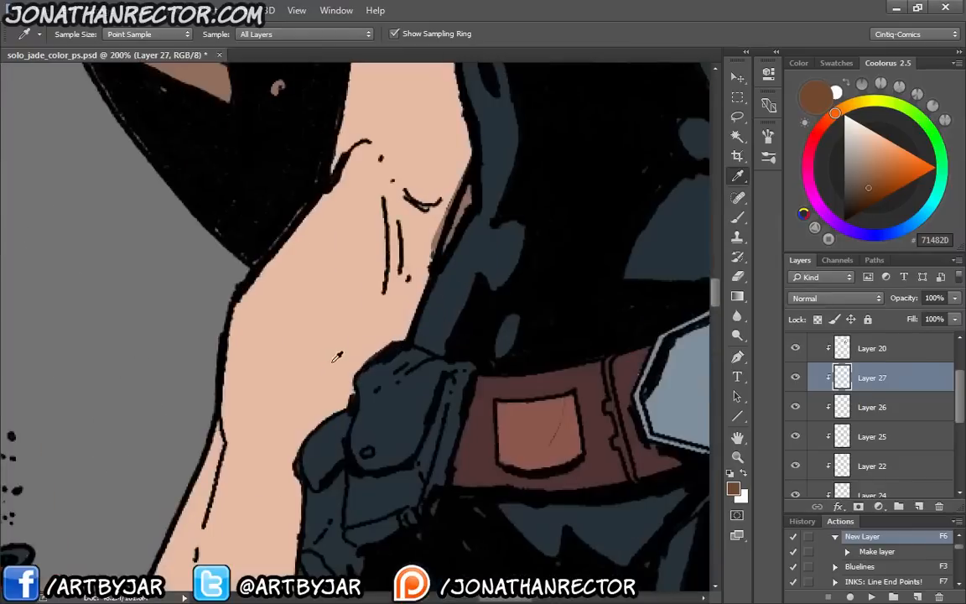
pyautogui.press('b')
pyautogui.moveTo(417, 376)
pyautogui.mouseDown()
pyautogui.moveTo(465, 368)
pyautogui.moveTo(452, 405)
pyautogui.moveTo(451, 377)
pyautogui.moveTo(430, 367)
pyautogui.moveTo(498, 315)
pyautogui.moveTo(469, 422)
pyautogui.mouseUp()
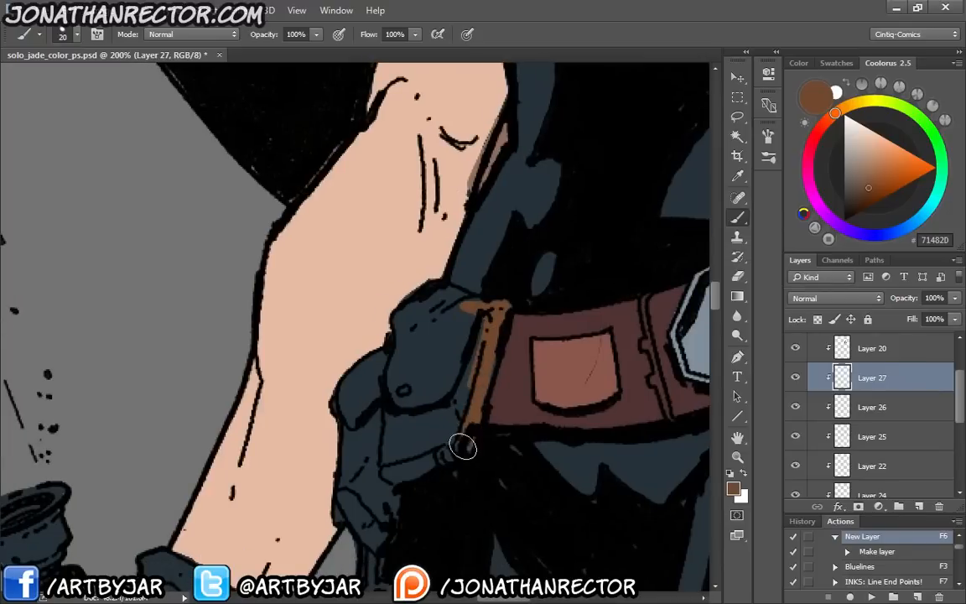
pyautogui.moveTo(410, 461)
pyautogui.mouseDown()
pyautogui.moveTo(439, 448)
pyautogui.moveTo(390, 483)
pyautogui.moveTo(463, 330)
pyautogui.mouseUp()
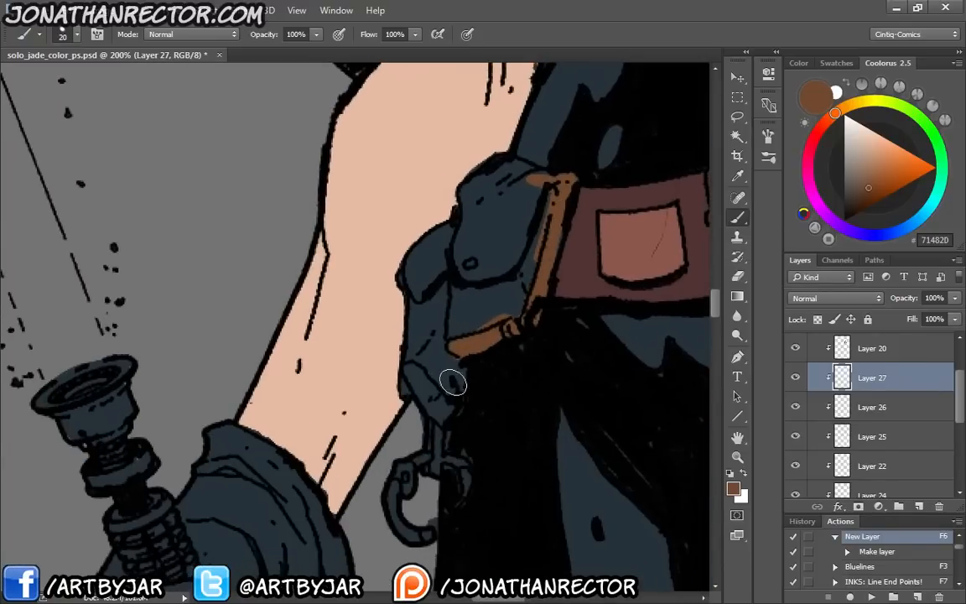
pyautogui.moveTo(451, 382)
pyautogui.mouseDown()
pyautogui.moveTo(445, 416)
pyautogui.moveTo(420, 384)
pyautogui.moveTo(411, 390)
pyautogui.moveTo(412, 370)
pyautogui.moveTo(410, 389)
pyautogui.moveTo(407, 279)
pyautogui.moveTo(452, 231)
pyautogui.moveTo(415, 266)
pyautogui.moveTo(422, 256)
pyautogui.moveTo(442, 239)
pyautogui.moveTo(434, 378)
pyautogui.moveTo(467, 249)
pyautogui.moveTo(451, 274)
pyautogui.moveTo(457, 307)
pyautogui.moveTo(484, 295)
pyautogui.moveTo(506, 312)
pyautogui.moveTo(525, 281)
pyautogui.mouseUp()
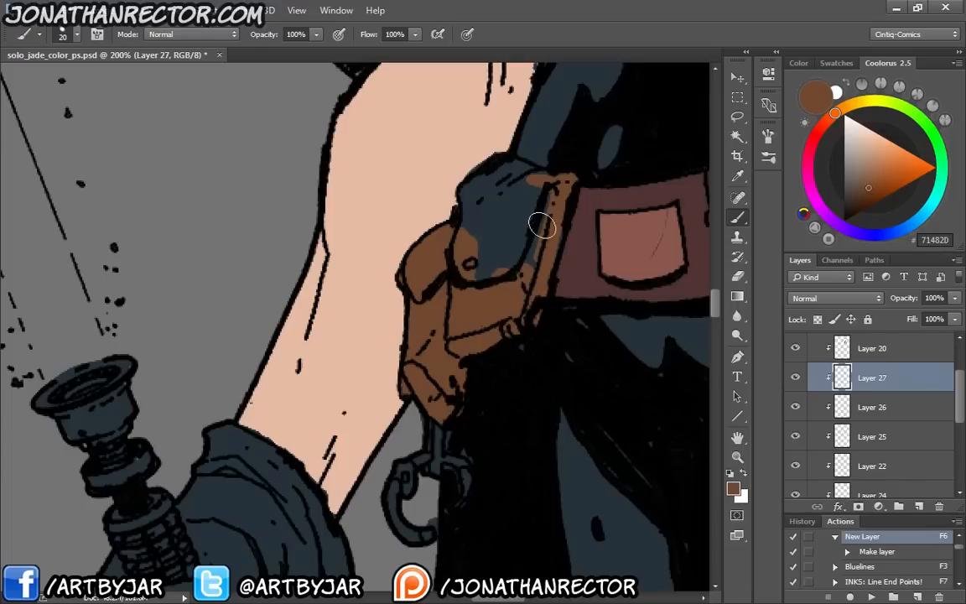
pyautogui.moveTo(541, 225)
pyautogui.mouseDown()
pyautogui.moveTo(546, 240)
pyautogui.moveTo(517, 211)
pyautogui.moveTo(424, 202)
pyautogui.moveTo(474, 193)
pyautogui.moveTo(506, 171)
pyautogui.moveTo(533, 184)
pyautogui.moveTo(525, 208)
pyautogui.moveTo(490, 193)
pyautogui.mouseUp()
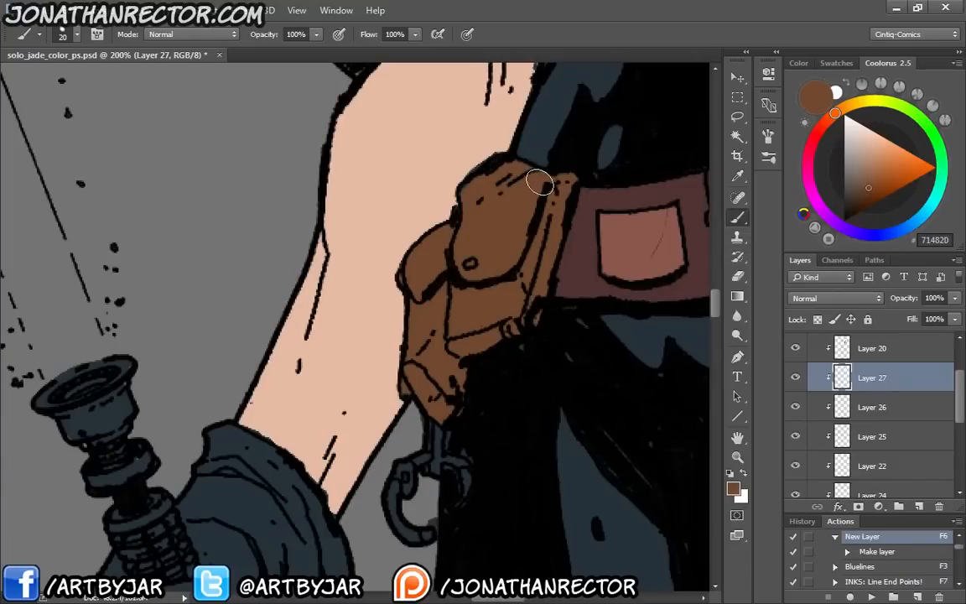
# Paint the holster straps crossing the belt and hanging below the knot at the hip with brown 71482D on Layer 27
pyautogui.moveTo(705, 270)
pyautogui.mouseDown()
pyautogui.moveTo(475, 362)
pyautogui.moveTo(509, 311)
pyautogui.mouseUp()
pyautogui.moveTo(530, 350); pyautogui.dragTo(524, 342)
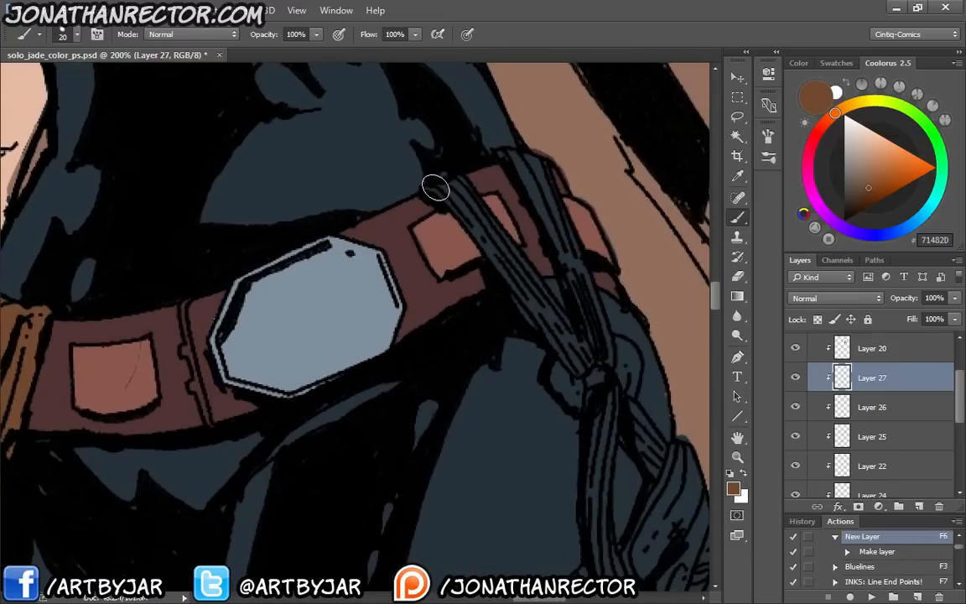
pyautogui.moveTo(446, 190)
pyautogui.mouseDown()
pyautogui.moveTo(479, 212)
pyautogui.moveTo(485, 234)
pyautogui.moveTo(442, 192)
pyautogui.moveTo(582, 349)
pyautogui.moveTo(573, 354)
pyautogui.moveTo(545, 325)
pyautogui.mouseUp()
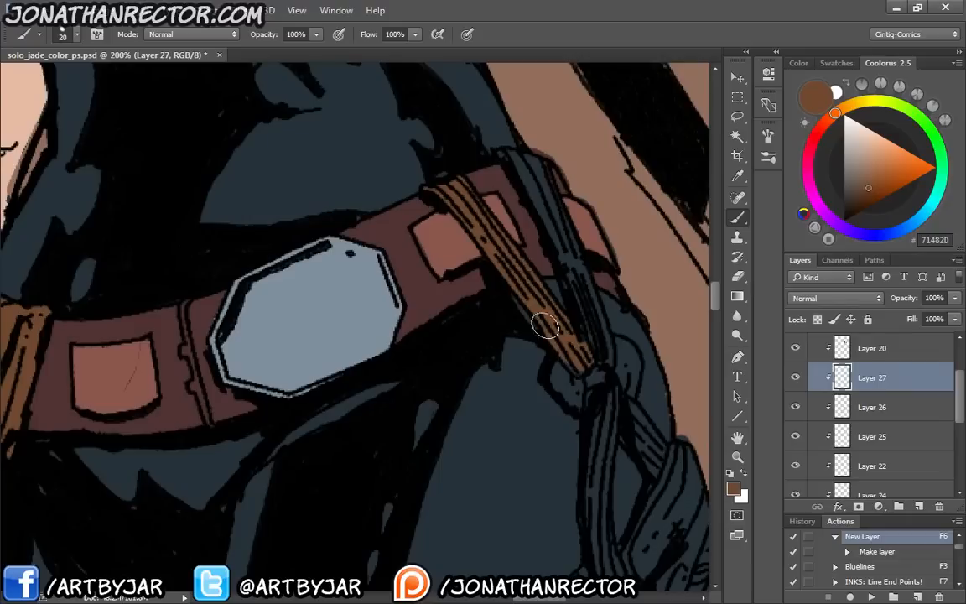
pyautogui.moveTo(503, 158)
pyautogui.mouseDown()
pyautogui.moveTo(530, 159)
pyautogui.moveTo(557, 201)
pyautogui.moveTo(595, 327)
pyautogui.moveTo(511, 164)
pyautogui.mouseUp()
pyautogui.scroll(-5, 527, 128)
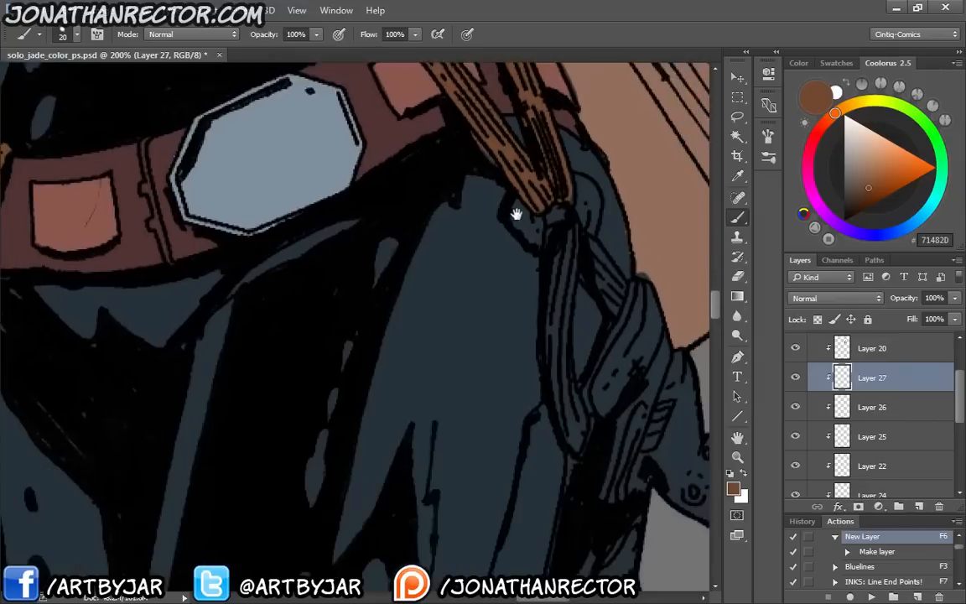
pyautogui.moveTo(567, 216)
pyautogui.mouseDown()
pyautogui.moveTo(560, 345)
pyautogui.moveTo(575, 419)
pyautogui.moveTo(555, 263)
pyautogui.moveTo(550, 354)
pyautogui.moveTo(564, 387)
pyautogui.mouseUp()
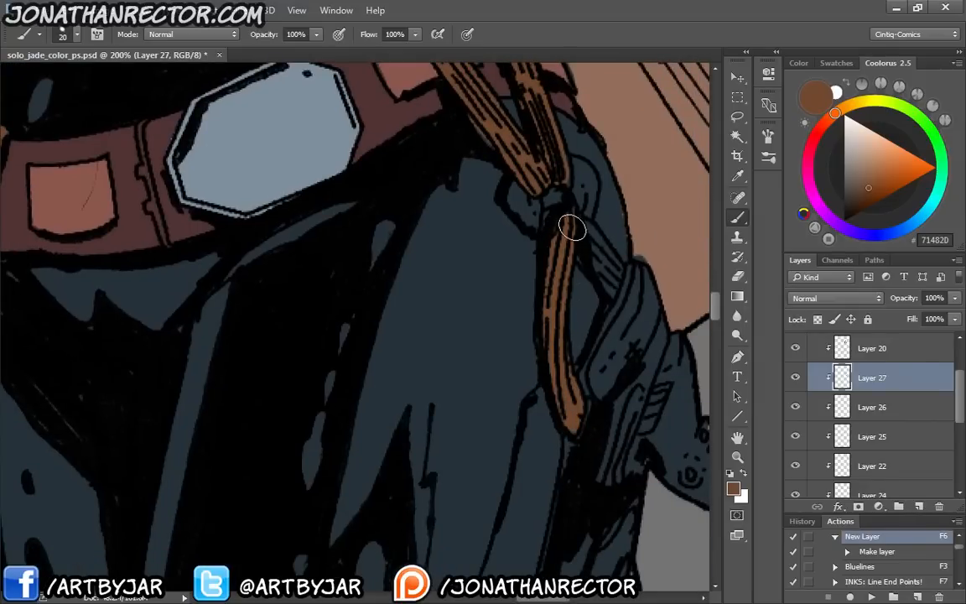
pyautogui.moveTo(572, 227)
pyautogui.mouseDown()
pyautogui.moveTo(608, 284)
pyautogui.moveTo(582, 223)
pyautogui.moveTo(580, 252)
pyautogui.mouseUp()
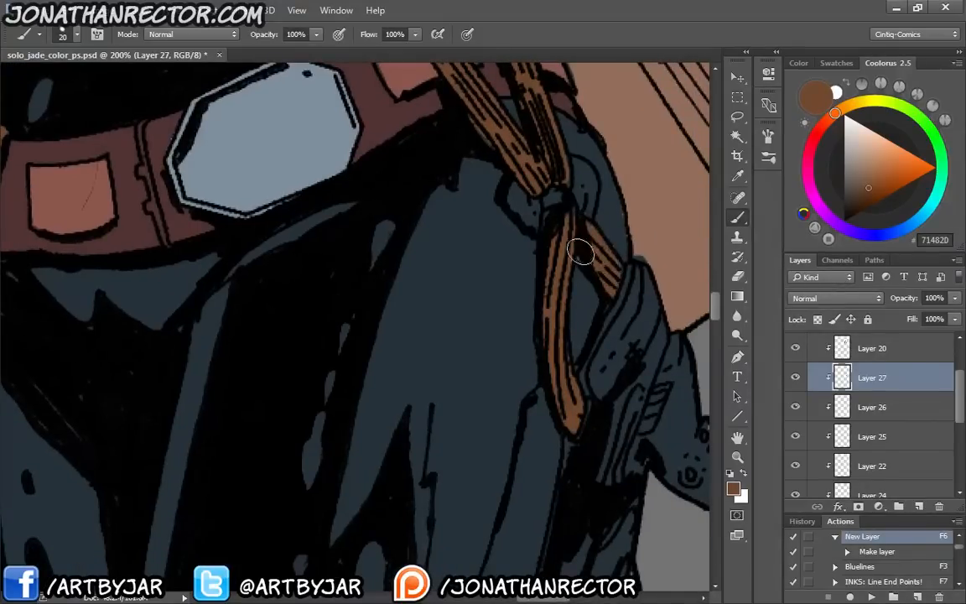
# Sample blue-grey 7E8F9E from the large octagonal belt buckle
pyautogui.moveTo(295, 143); pyautogui.dragTo(396, 243)
pyautogui.press('i')
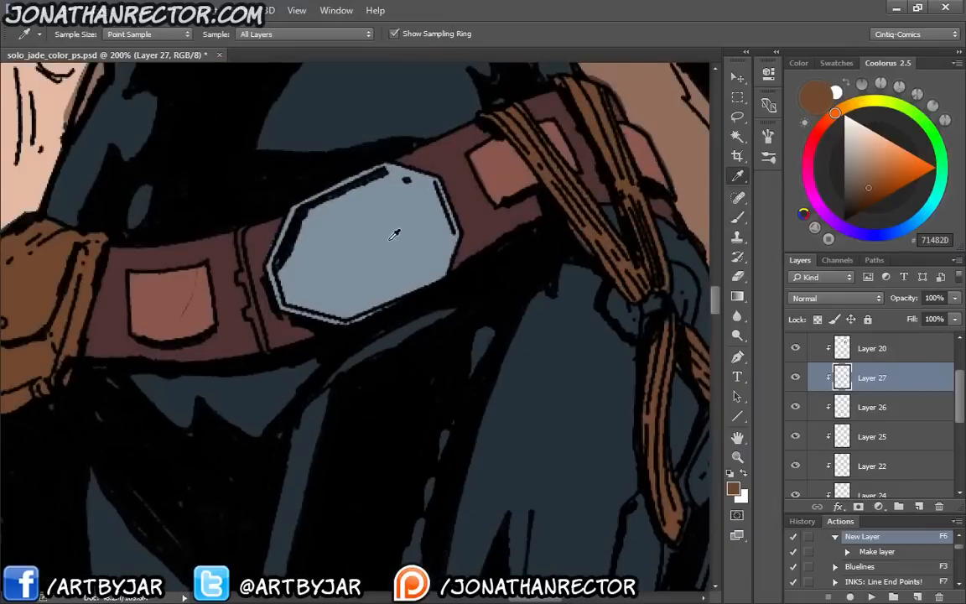
pyautogui.click(394, 230)
pyautogui.press('v')
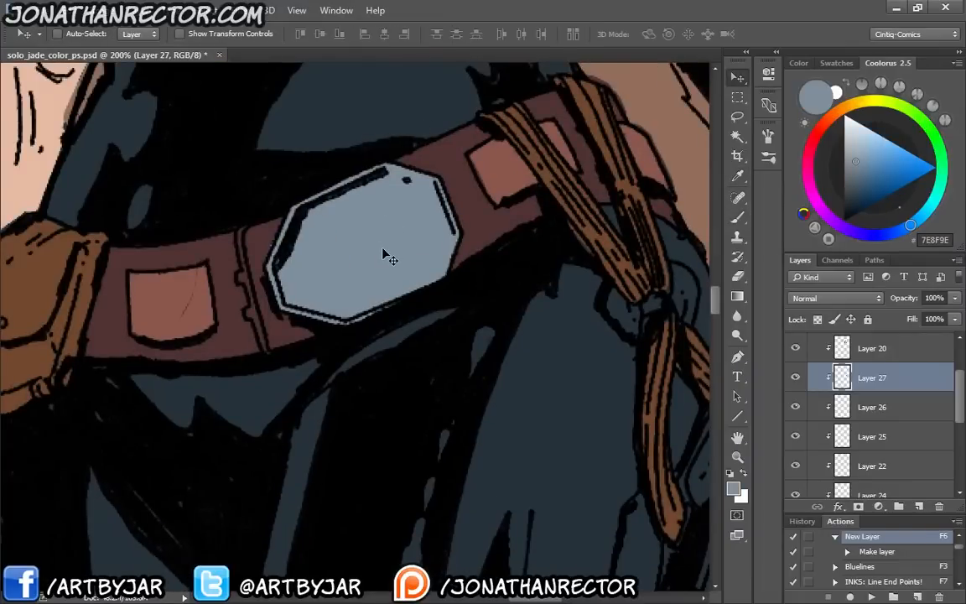
pyautogui.keyDown('ctrl'); pyautogui.click(386, 256); pyautogui.keyUp('ctrl')
pyautogui.moveTo(392, 265); pyautogui.dragTo(312, 249)
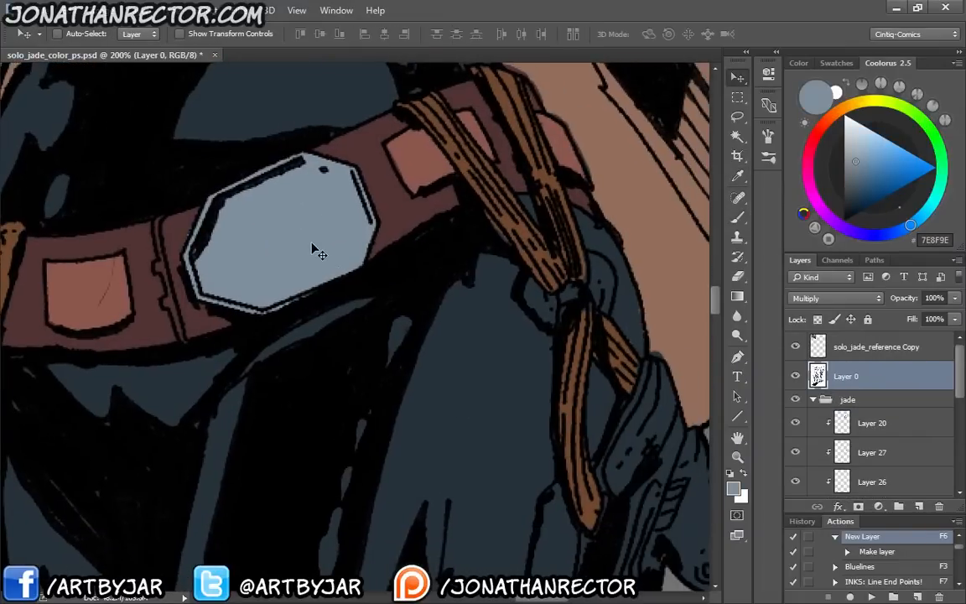
# Toggle the visibility of the jade group's layers to find the one holding the buckle colour, and select Layer 26
pyautogui.scroll(-5, 962, 386)
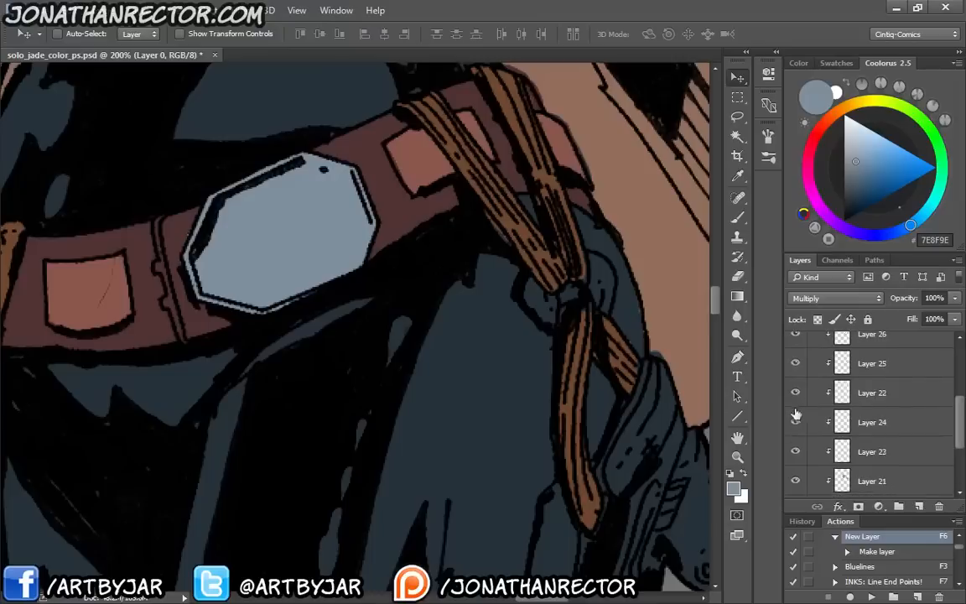
pyautogui.click(795, 392)
pyautogui.click(795, 481)
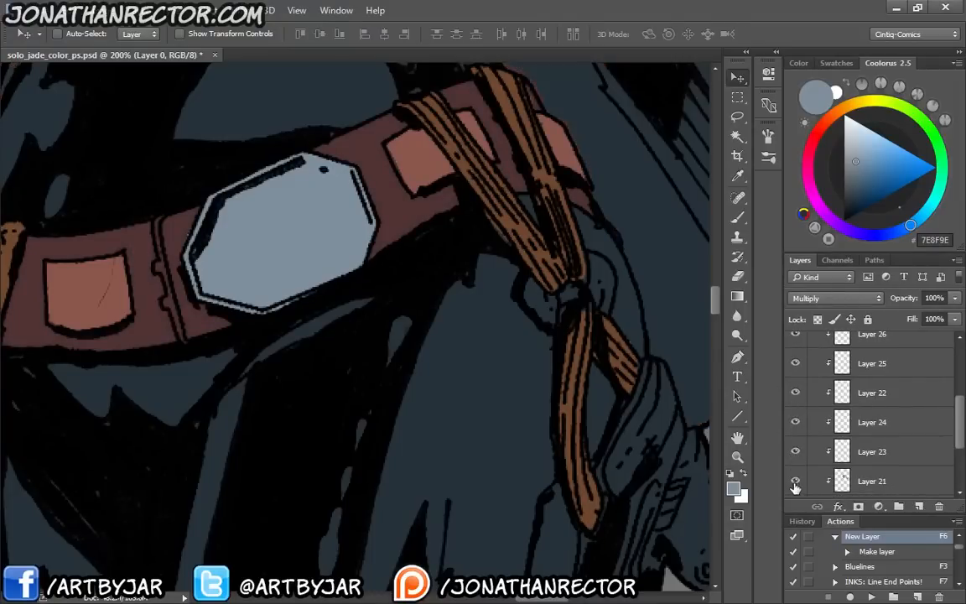
pyautogui.click(796, 480)
pyautogui.scroll(-4, 858, 392)
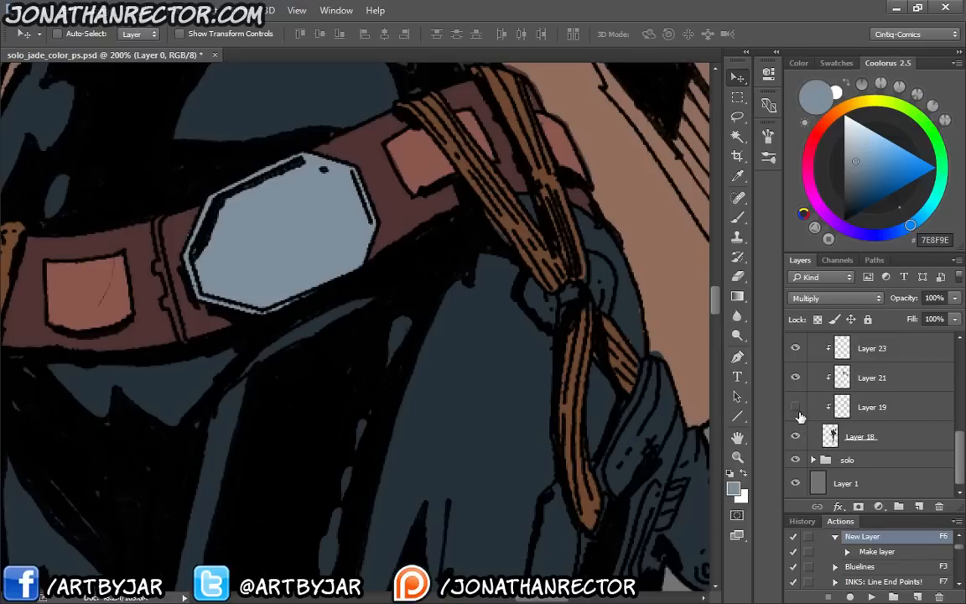
pyautogui.scroll(5, 880, 419)
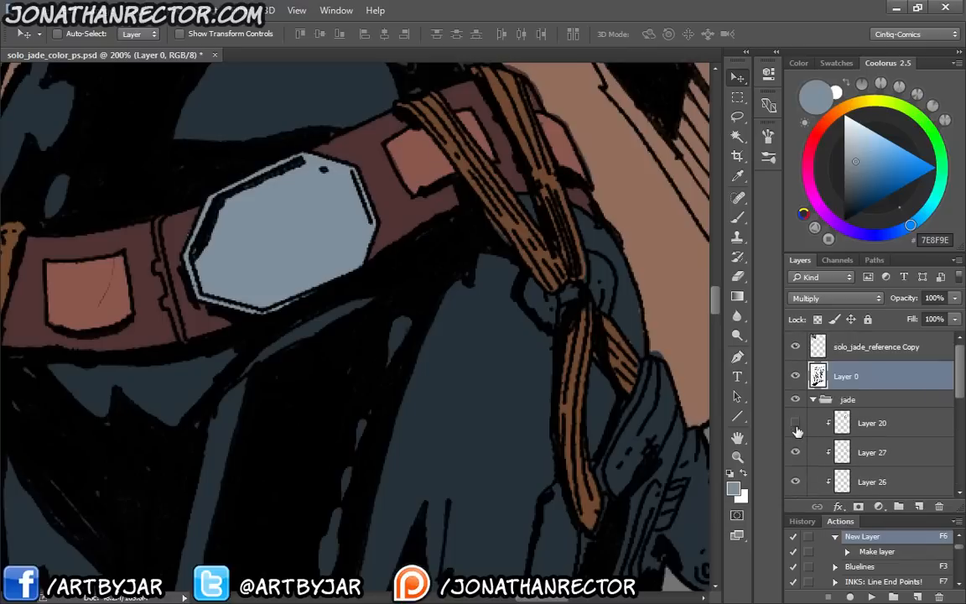
pyautogui.click(796, 452)
pyautogui.click(796, 452)
pyautogui.click(796, 481)
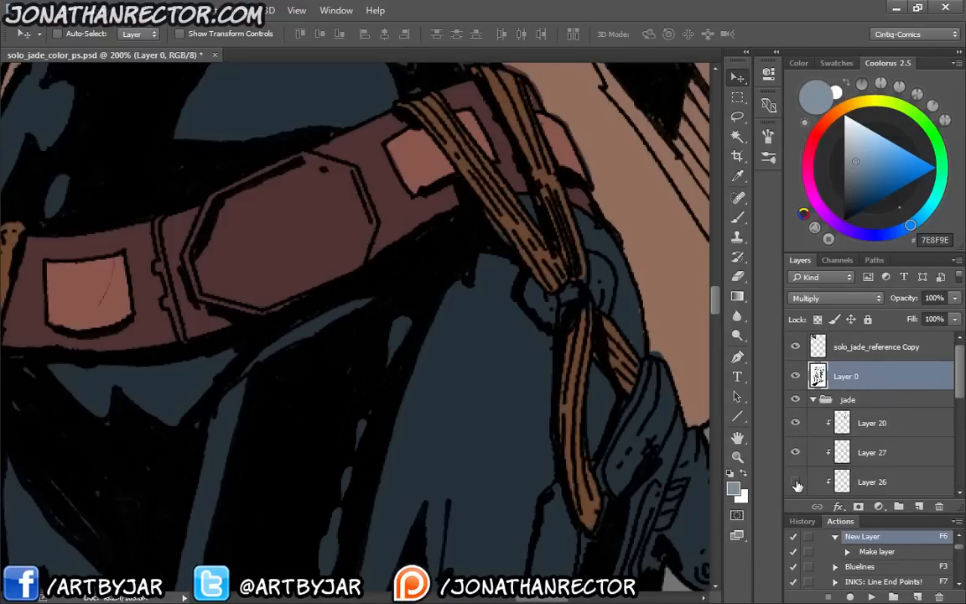
pyautogui.click(796, 481)
pyautogui.click(872, 482)
# Paint the round metal pieces on both sides of the strap knot with blue-grey 7E8F9E on Layer 26
pyautogui.scroll(-3, 490, 339)
pyautogui.hscroll(3, 490, 339)
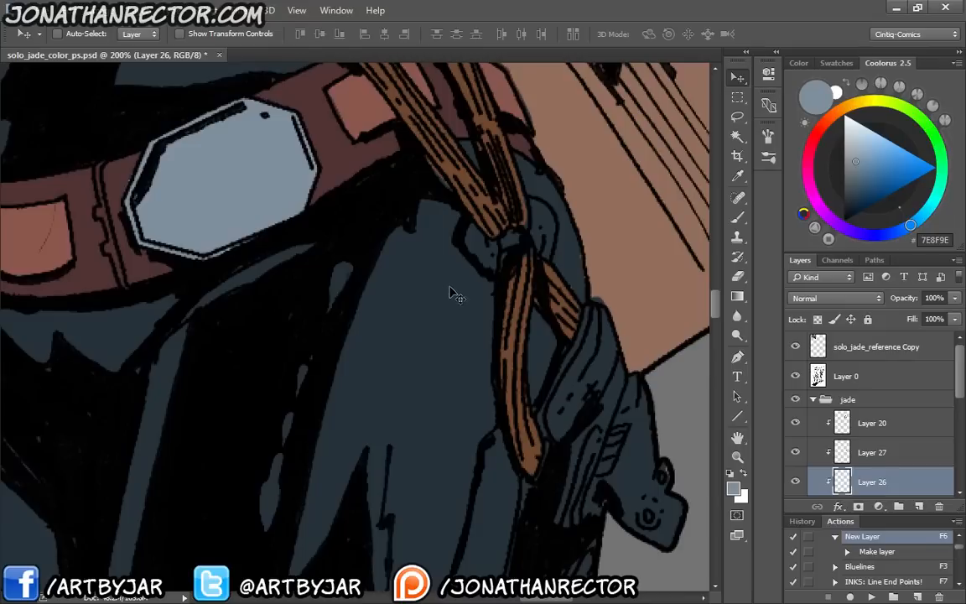
pyautogui.press('b')
pyautogui.moveTo(492, 248)
pyautogui.mouseDown()
pyautogui.moveTo(483, 256)
pyautogui.moveTo(472, 230)
pyautogui.mouseUp()
pyautogui.moveTo(530, 221)
pyautogui.mouseDown()
pyautogui.moveTo(537, 244)
pyautogui.moveTo(548, 230)
pyautogui.moveTo(534, 207)
pyautogui.mouseUp()
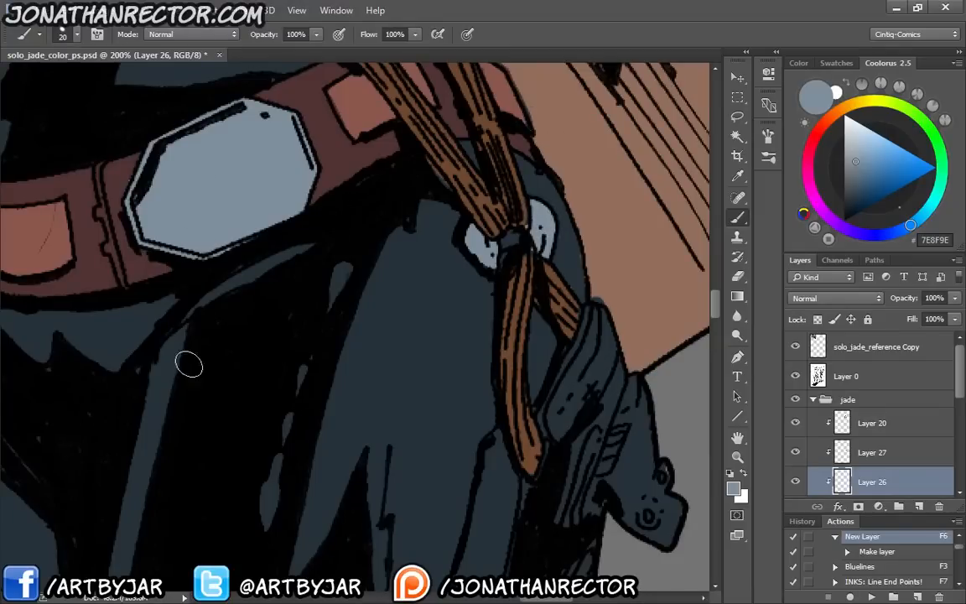
# Sample dark maroon 503333 from the belt, check which layer holds that colour, and select Layer 22
pyautogui.moveTo(174, 423); pyautogui.dragTo(192, 488)
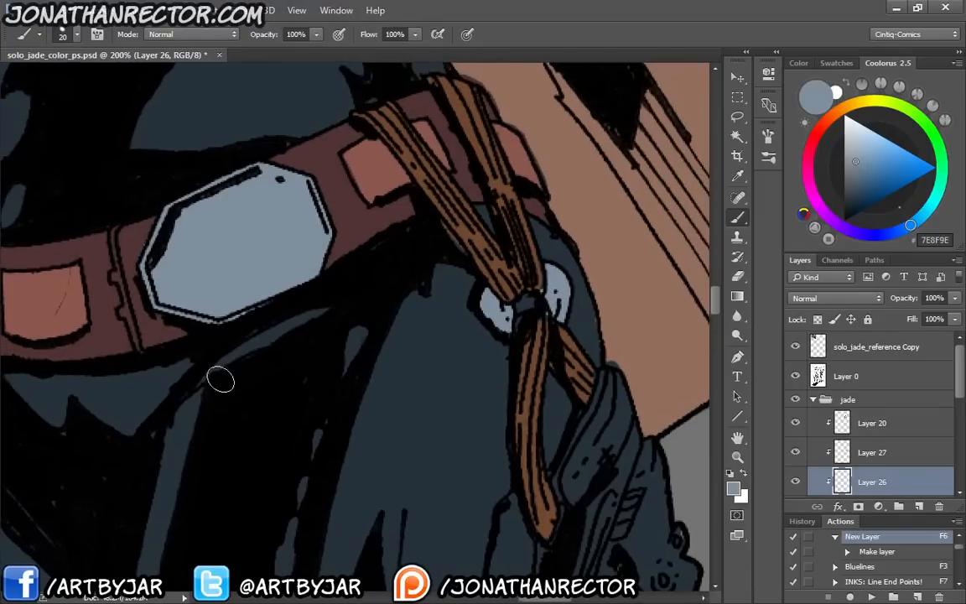
pyautogui.press('i')
pyautogui.click(355, 217)
pyautogui.moveTo(954, 392); pyautogui.dragTo(958, 412)
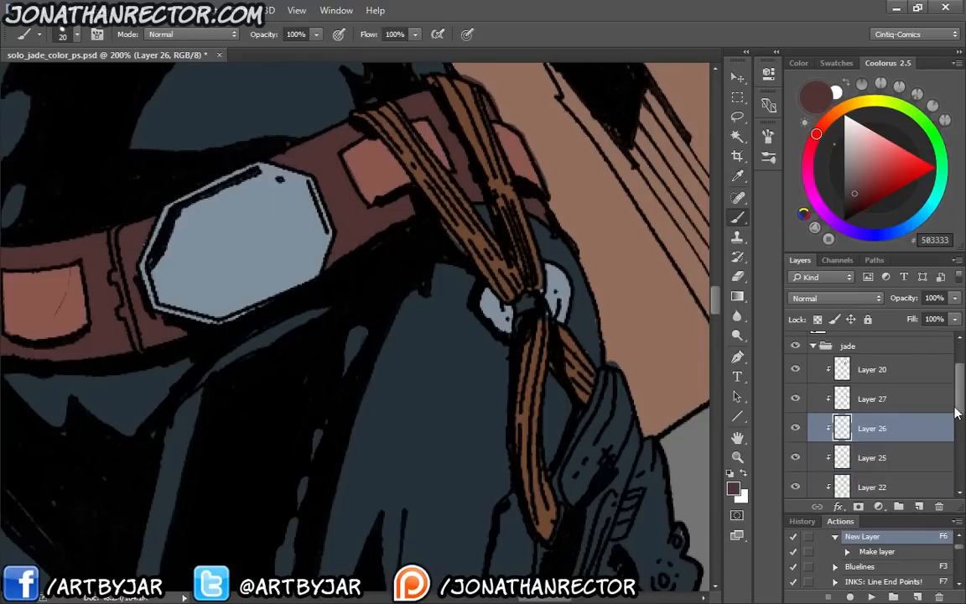
pyautogui.click(795, 457)
pyautogui.click(796, 457)
pyautogui.click(796, 487)
pyautogui.click(796, 487)
pyautogui.click(872, 487)
# Paint the holster and the pistol grip hanging at the hip with dark maroon 503333 on Layer 22
pyautogui.moveTo(593, 420); pyautogui.dragTo(388, 302)
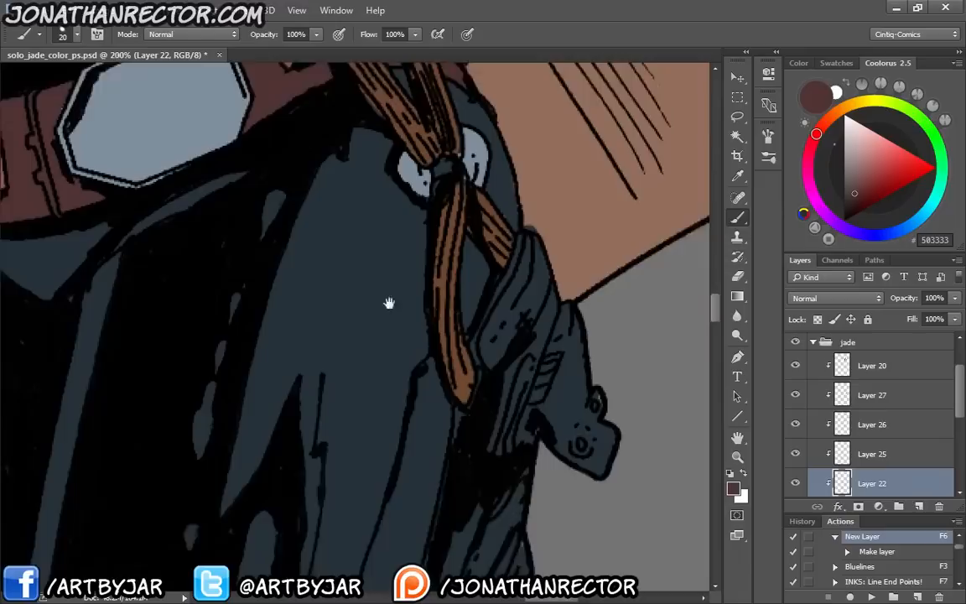
pyautogui.moveTo(583, 379)
pyautogui.mouseDown()
pyautogui.moveTo(581, 339)
pyautogui.moveTo(566, 335)
pyautogui.moveTo(532, 385)
pyautogui.moveTo(519, 367)
pyautogui.moveTo(493, 402)
pyautogui.moveTo(466, 411)
pyautogui.moveTo(475, 287)
pyautogui.moveTo(512, 205)
pyautogui.moveTo(537, 302)
pyautogui.moveTo(555, 320)
pyautogui.moveTo(544, 335)
pyautogui.moveTo(518, 325)
pyautogui.moveTo(510, 237)
pyautogui.moveTo(488, 290)
pyautogui.moveTo(480, 259)
pyautogui.moveTo(470, 322)
pyautogui.moveTo(509, 209)
pyautogui.moveTo(566, 345)
pyautogui.mouseUp()
pyautogui.scroll(-5, 503, 327)
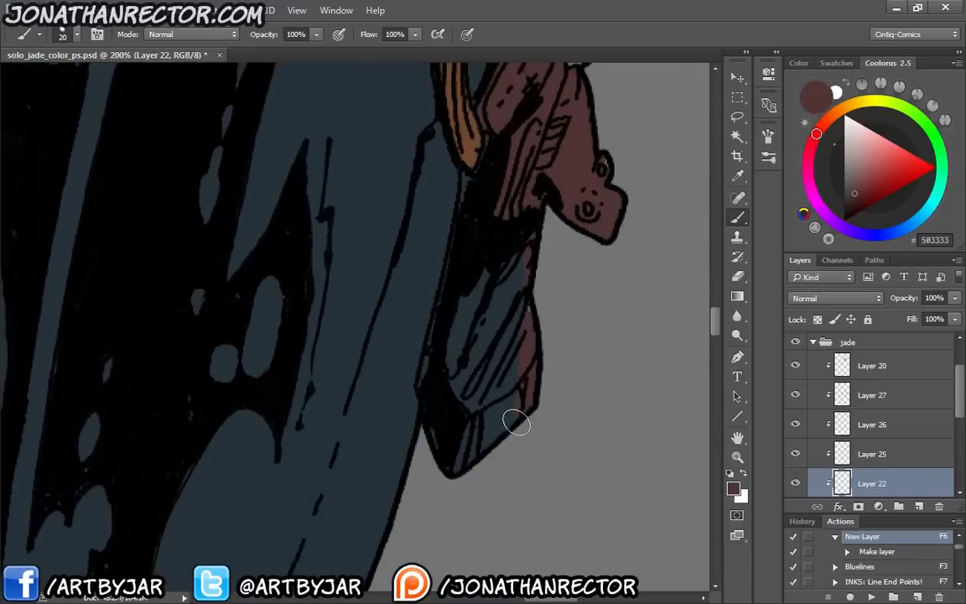
pyautogui.moveTo(469, 410)
pyautogui.mouseDown()
pyautogui.moveTo(486, 258)
pyautogui.moveTo(461, 275)
pyautogui.moveTo(428, 371)
pyautogui.moveTo(448, 287)
pyautogui.mouseUp()
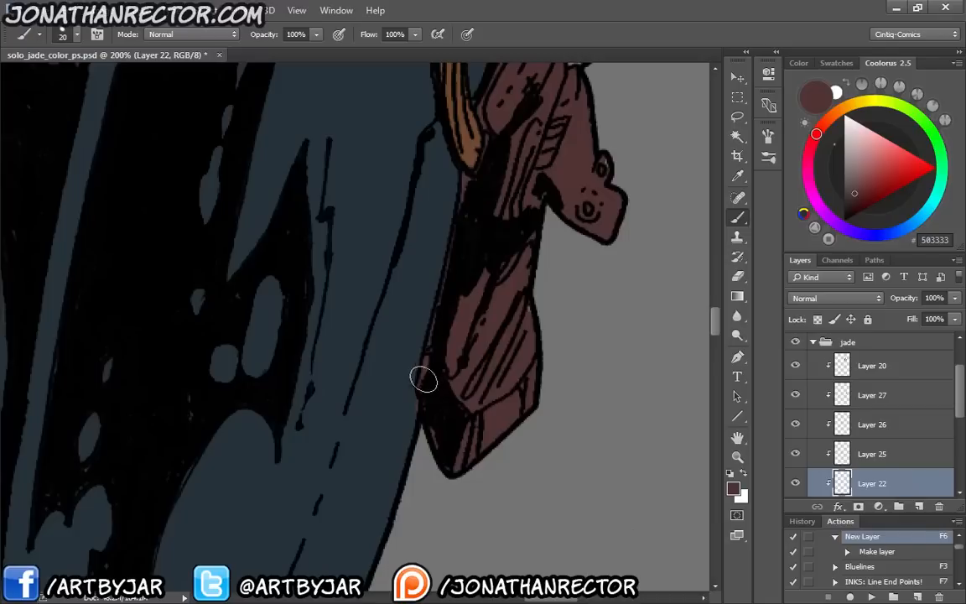
pyautogui.press('e')
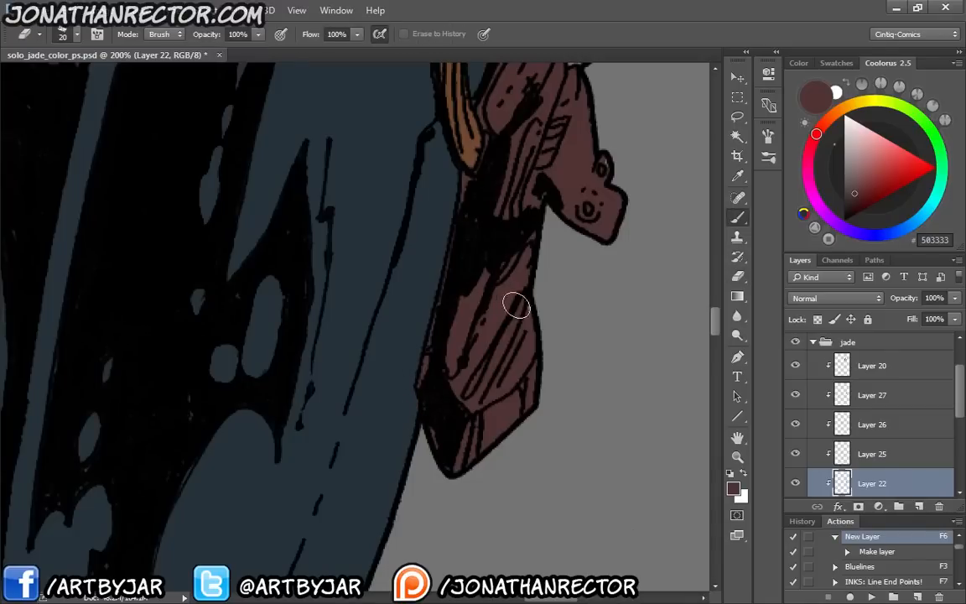
pyautogui.press('b')
pyautogui.moveTo(239, 236)
pyautogui.mouseDown()
pyautogui.moveTo(326, 362)
pyautogui.moveTo(370, 366)
pyautogui.mouseUp()
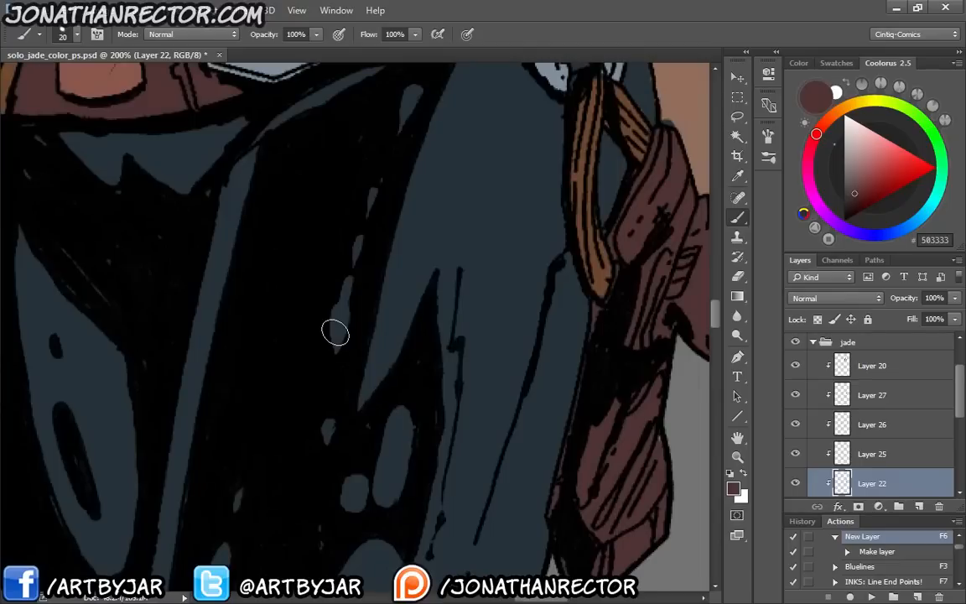
pyautogui.hotkey('ctrl', 'z')
# Sample dark blue 071E29 from the knee area of the second woman's reference photo
pyautogui.hotkey('ctrl', '-')
pyautogui.hotkey('ctrl', '-')
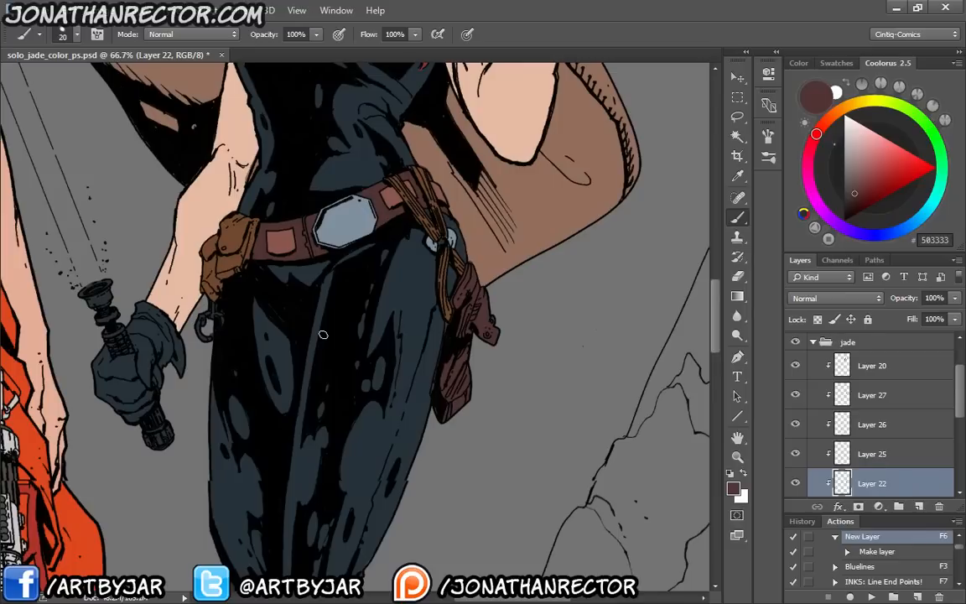
pyautogui.hotkey('ctrl', '-')
pyautogui.hotkey('ctrl', '-')
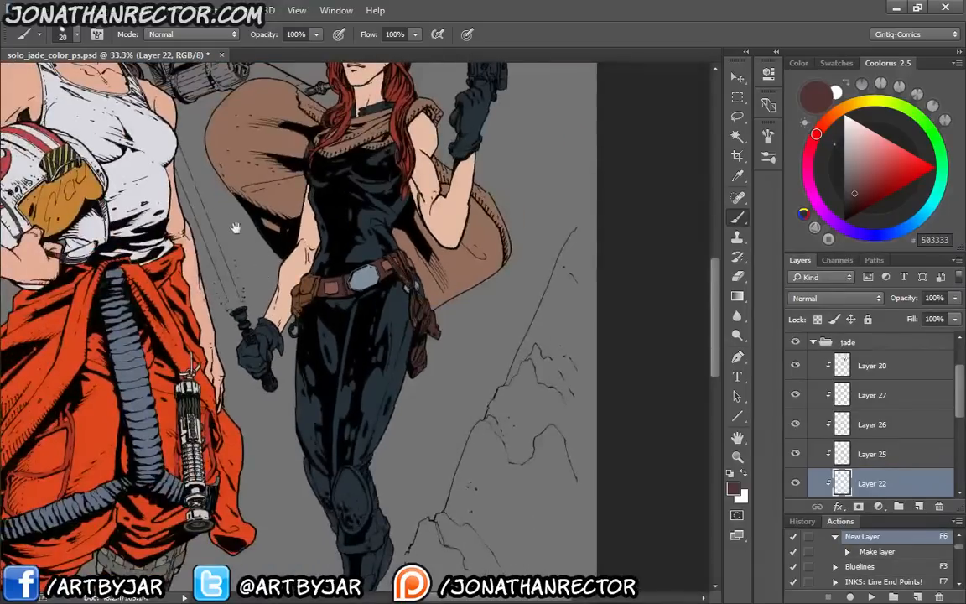
pyautogui.moveTo(236, 227); pyautogui.dragTo(337, 438)
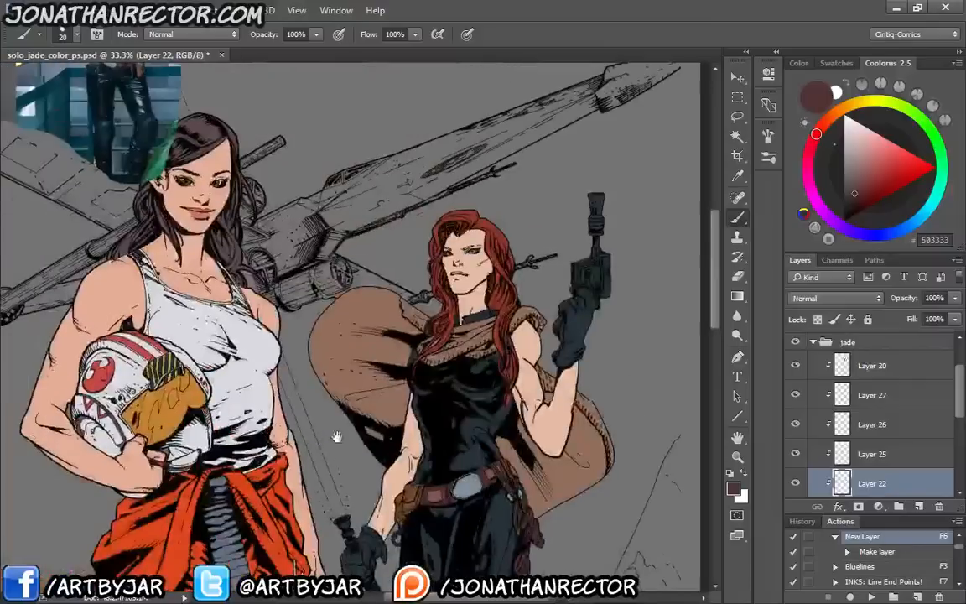
pyautogui.moveTo(231, 259); pyautogui.dragTo(404, 396)
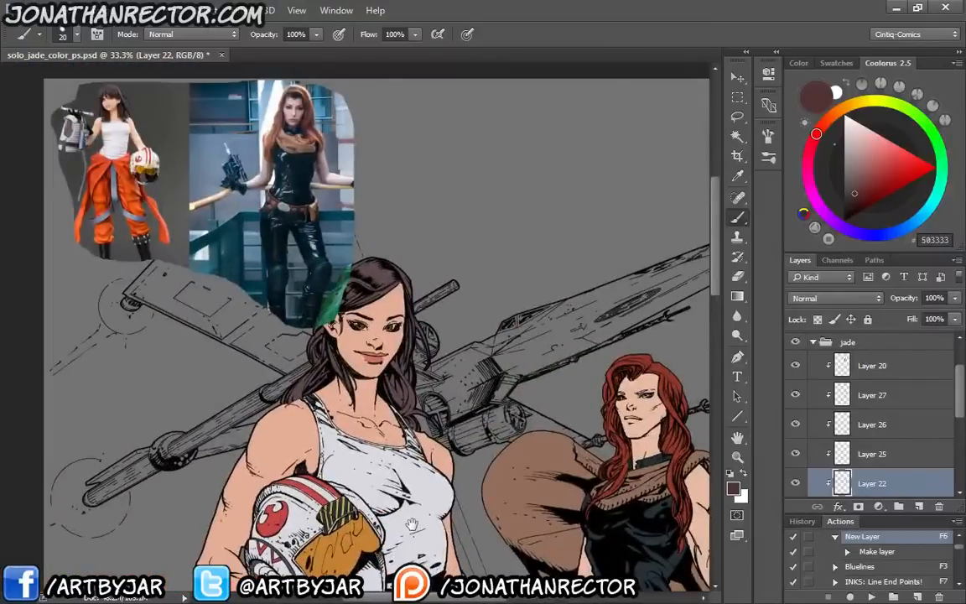
pyautogui.moveTo(408, 496); pyautogui.dragTo(409, 503)
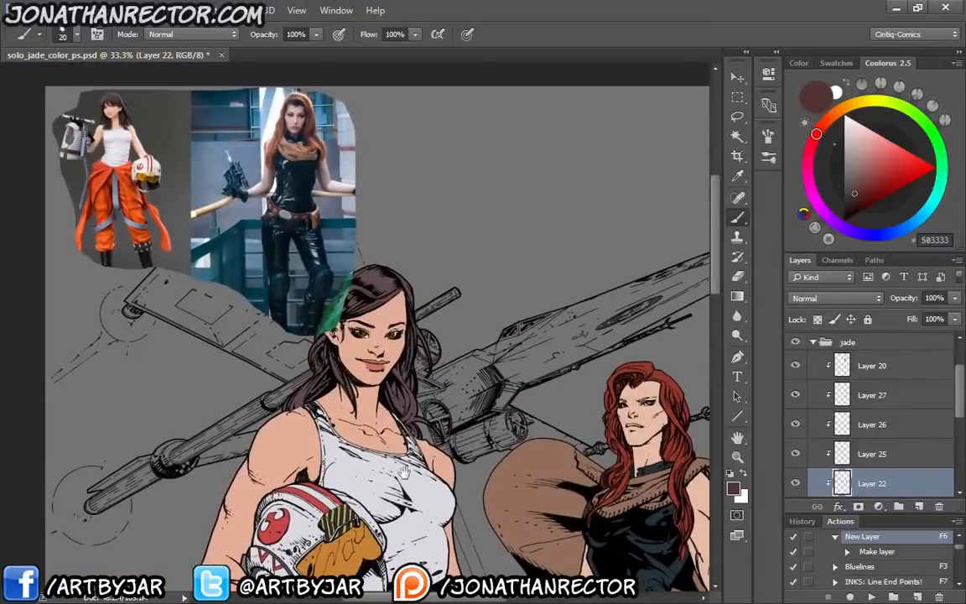
pyautogui.moveTo(364, 426); pyautogui.dragTo(362, 382)
pyautogui.press('i')
pyautogui.click(313, 223)
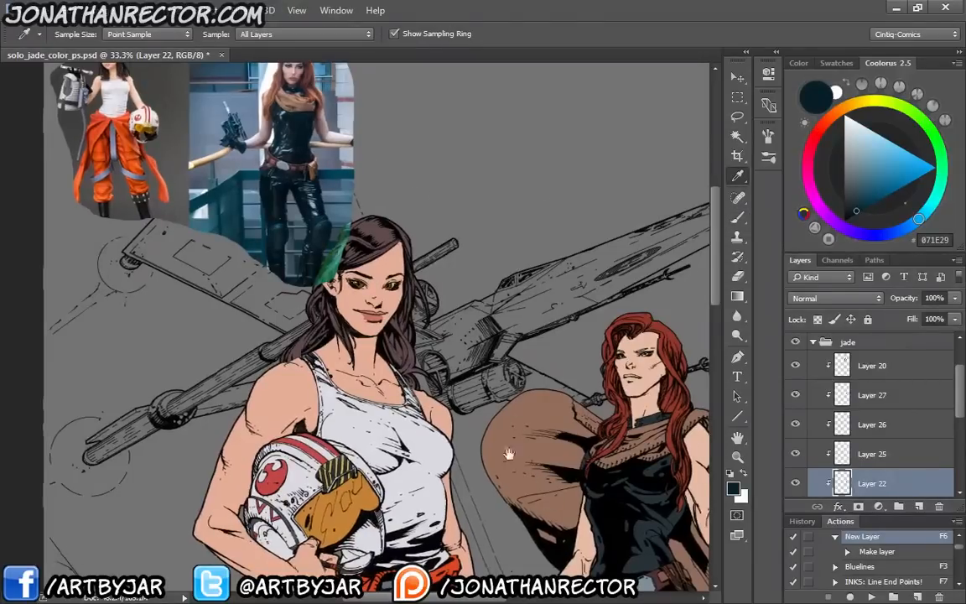
# Return to the second woman's legs and add a new clipped layer directly above the base Layer 18
pyautogui.moveTo(509, 453); pyautogui.dragTo(395, 189)
pyautogui.moveTo(445, 444); pyautogui.dragTo(524, 563)
pyautogui.moveTo(471, 356); pyautogui.dragTo(273, 125)
pyautogui.scroll(-3, 958, 444)
pyautogui.moveTo(957, 445); pyautogui.dragTo(957, 464)
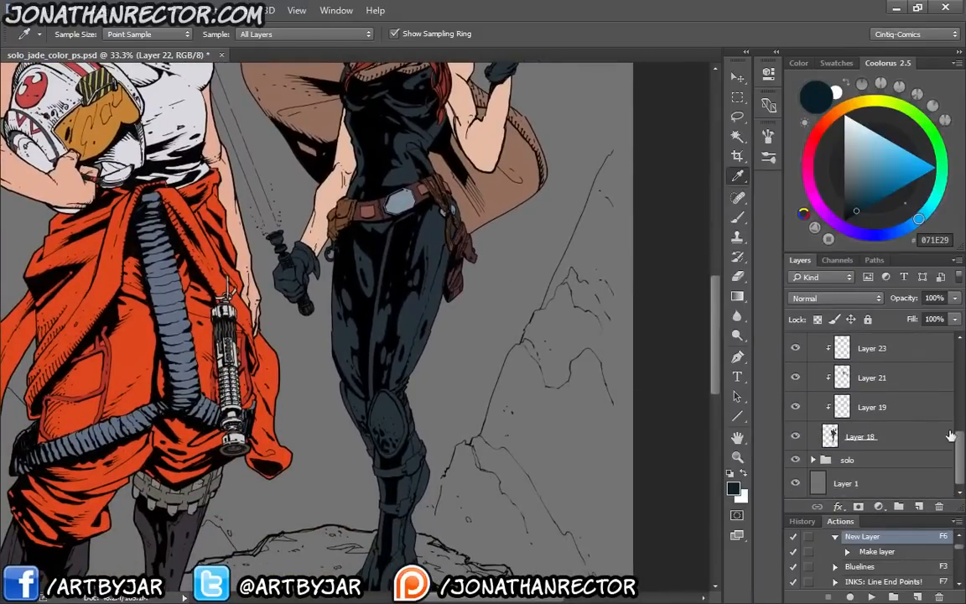
pyautogui.click(900, 433)
pyautogui.press('F6')
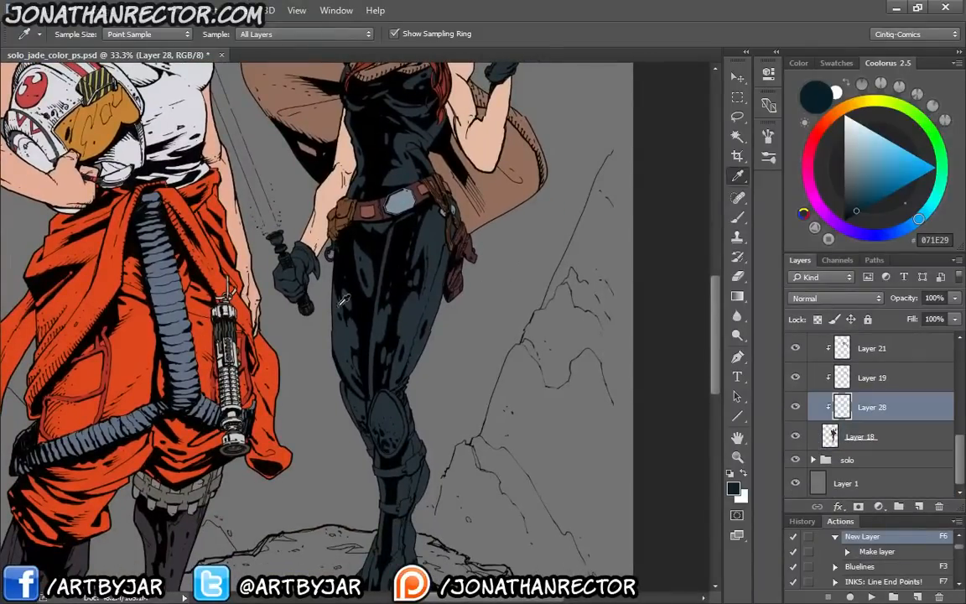
# Paint both of the second woman's knee pads with dark blue 071E29 on Layer 28
pyautogui.press('b')
pyautogui.hotkey('ctrl', '+')
pyautogui.hotkey('ctrl', '+')
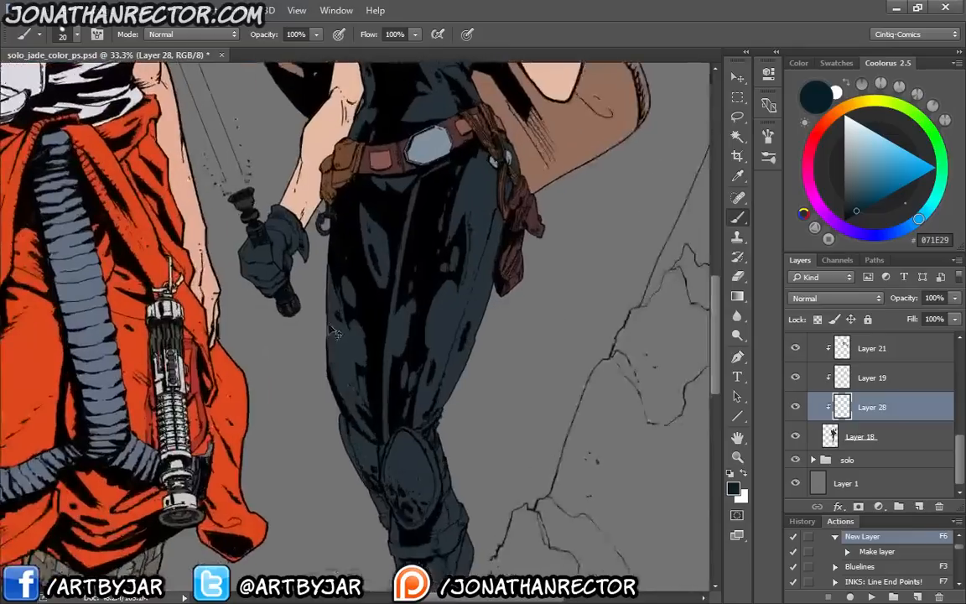
pyautogui.moveTo(329, 427); pyautogui.dragTo(303, 301)
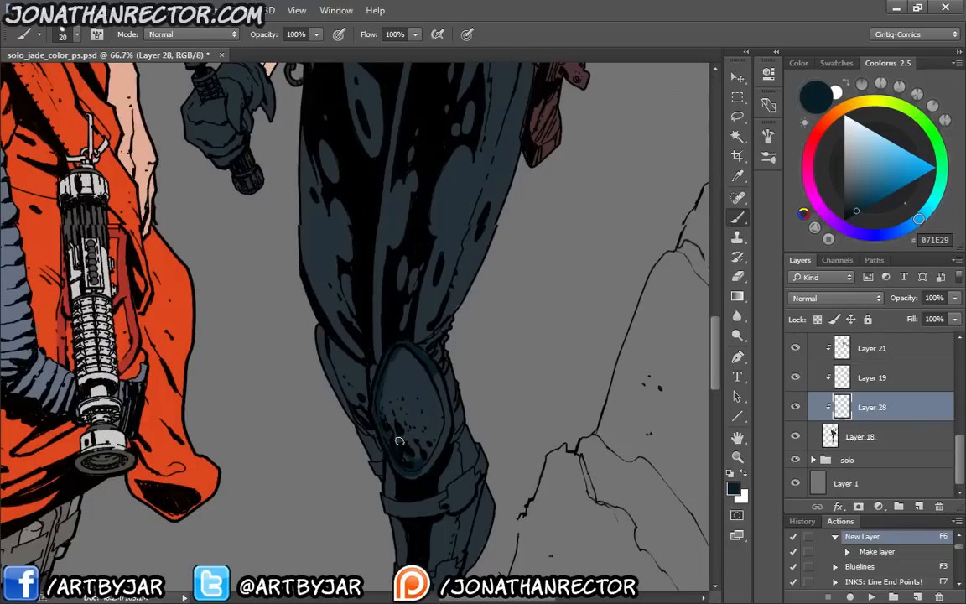
pyautogui.moveTo(432, 460)
pyautogui.mouseDown()
pyautogui.moveTo(437, 382)
pyautogui.moveTo(446, 415)
pyautogui.moveTo(434, 379)
pyautogui.moveTo(430, 420)
pyautogui.moveTo(417, 376)
pyautogui.moveTo(441, 442)
pyautogui.mouseUp()
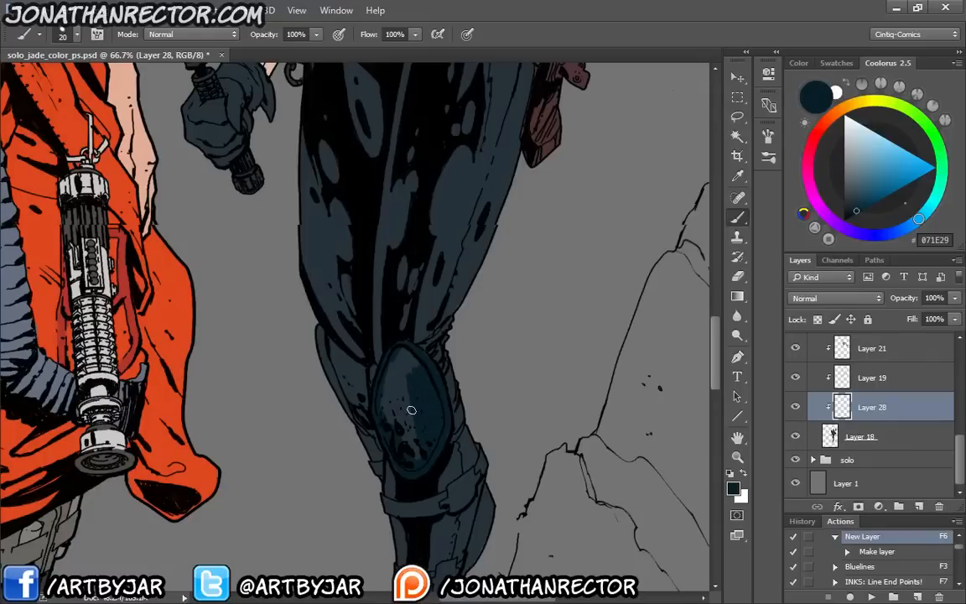
pyautogui.moveTo(411, 410)
pyautogui.mouseDown()
pyautogui.moveTo(401, 390)
pyautogui.moveTo(384, 407)
pyautogui.moveTo(399, 371)
pyautogui.moveTo(402, 388)
pyautogui.mouseUp()
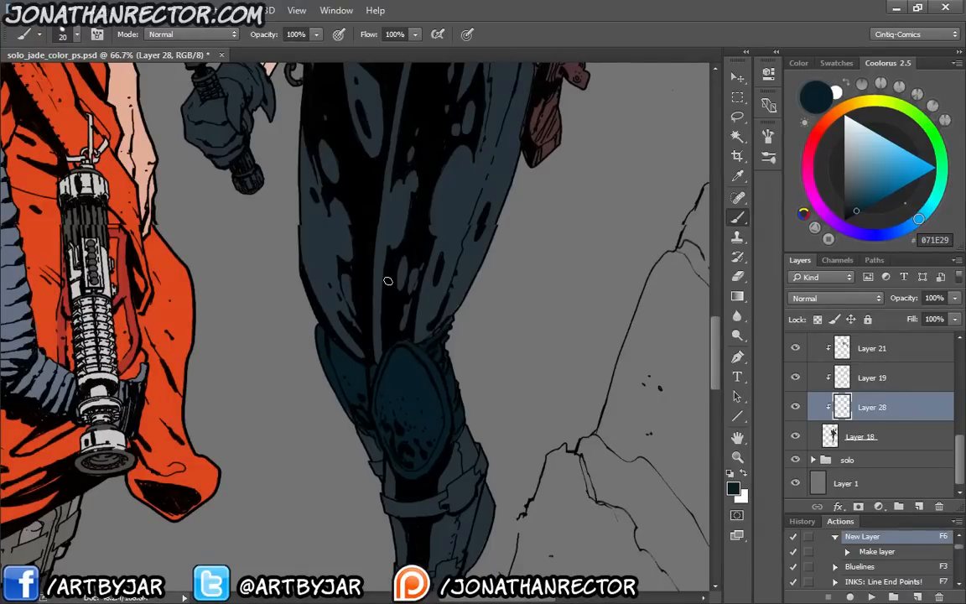
# Paint the upper and lower straps on the second woman's boots with dark blue 071E29 on Layer 28
pyautogui.hotkey('ctrl', '+')
pyautogui.moveTo(483, 389); pyautogui.dragTo(510, 176)
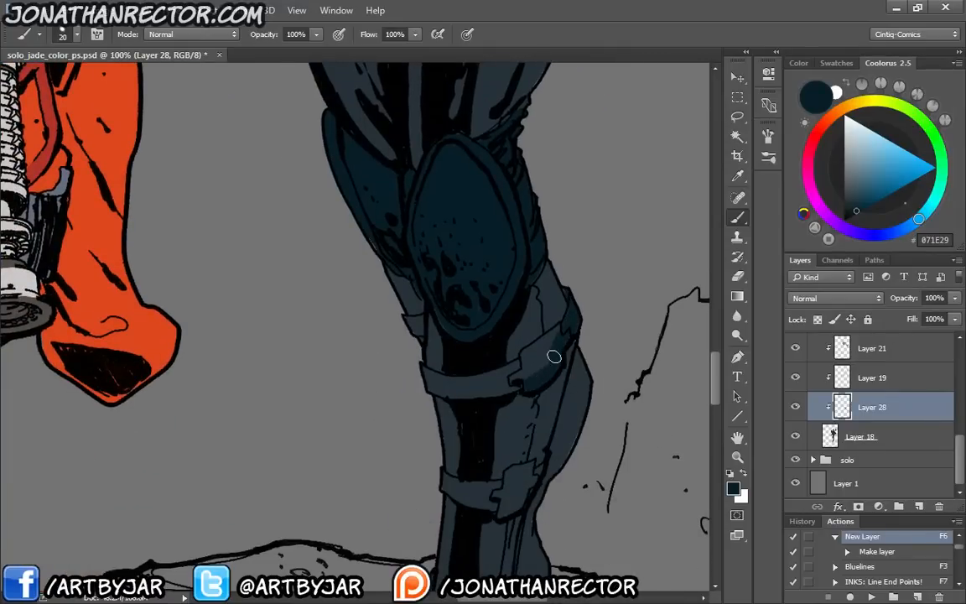
pyautogui.moveTo(553, 357); pyautogui.dragTo(530, 352)
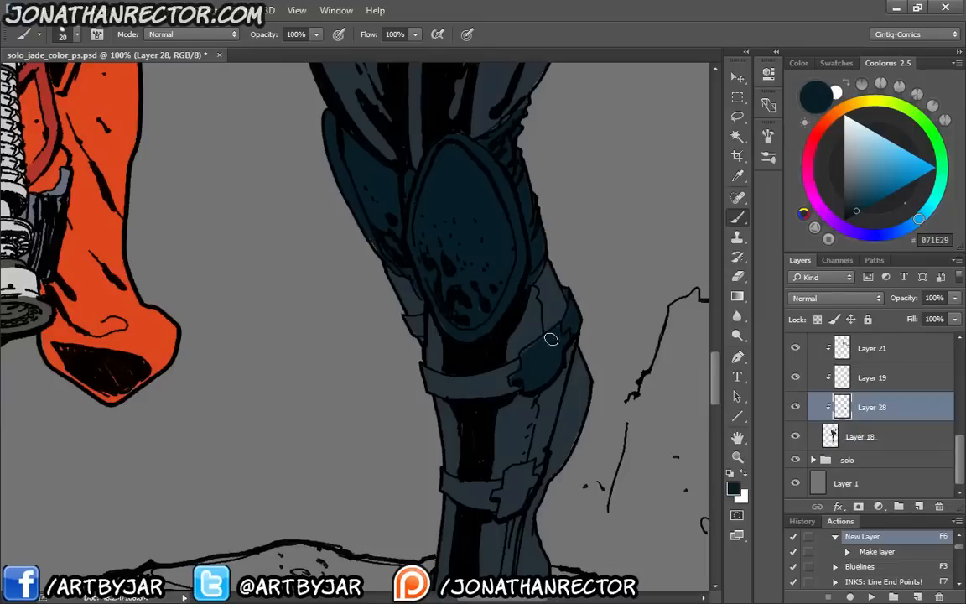
pyautogui.moveTo(519, 363); pyautogui.dragTo(515, 374)
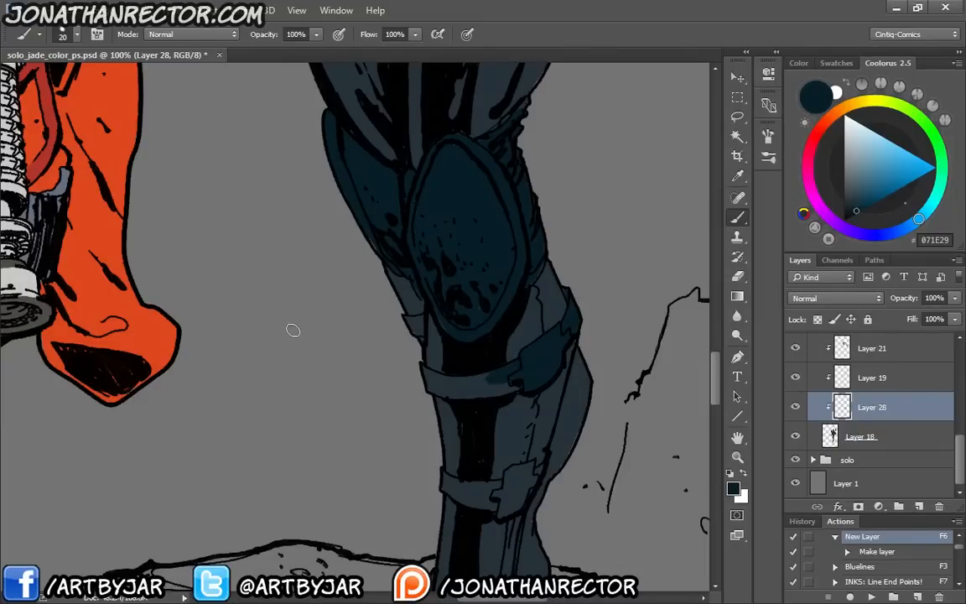
pyautogui.moveTo(484, 377); pyautogui.dragTo(454, 384)
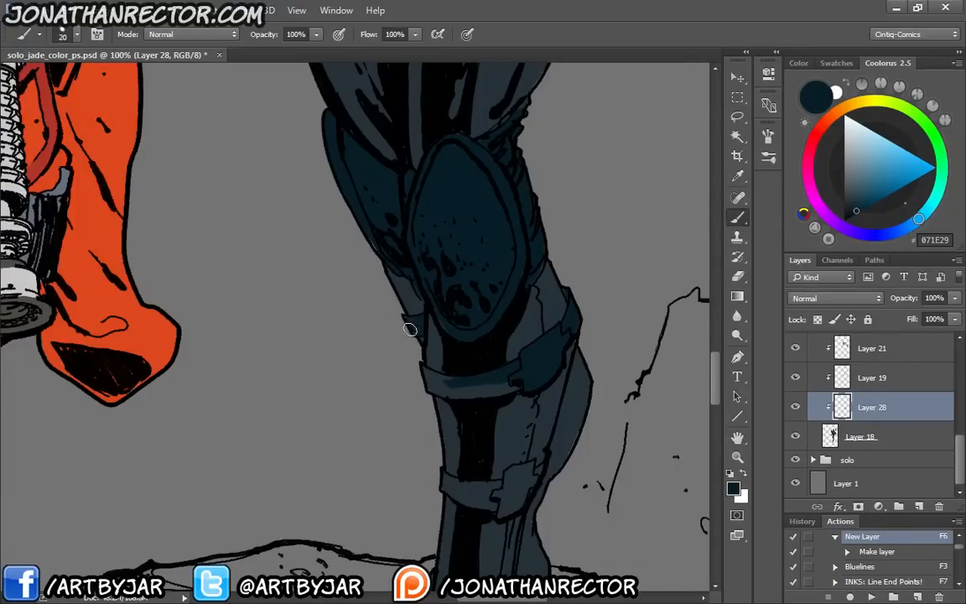
pyautogui.moveTo(411, 330)
pyautogui.mouseDown()
pyautogui.moveTo(404, 320)
pyautogui.moveTo(421, 319)
pyautogui.mouseUp()
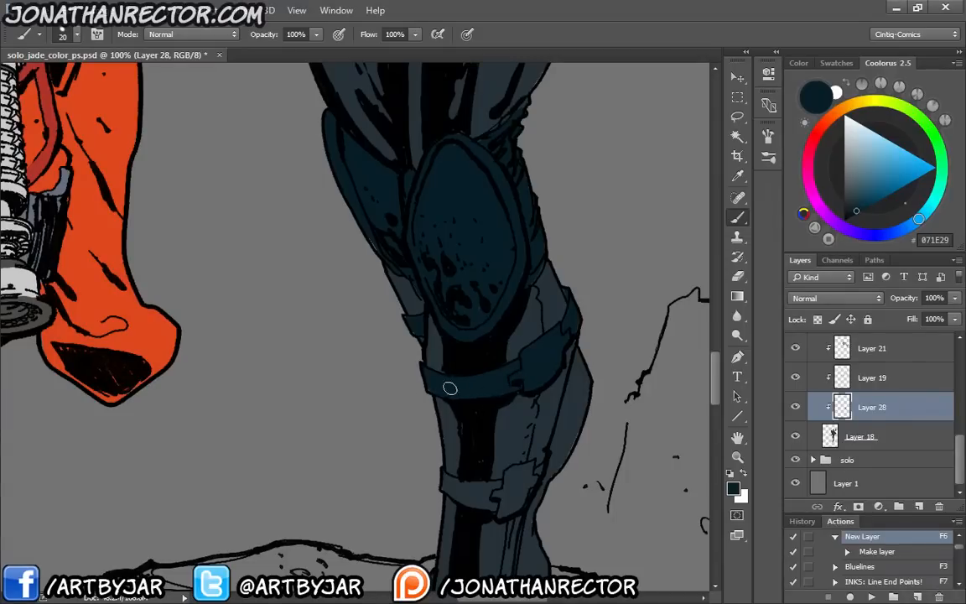
pyautogui.moveTo(409, 397); pyautogui.dragTo(405, 389)
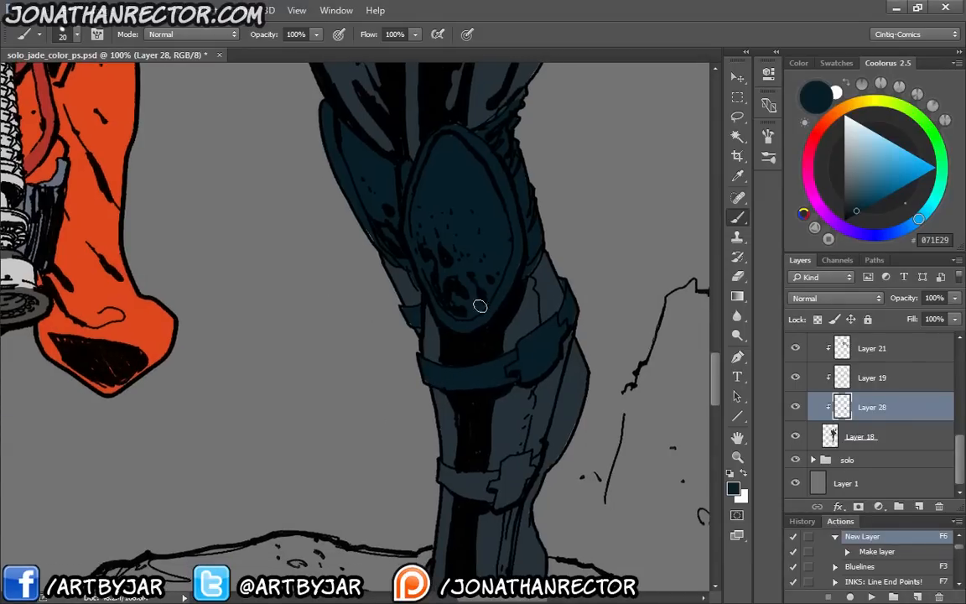
pyautogui.moveTo(410, 440)
pyautogui.mouseDown()
pyautogui.moveTo(391, 381)
pyautogui.moveTo(469, 417)
pyautogui.moveTo(498, 396)
pyautogui.moveTo(514, 401)
pyautogui.moveTo(499, 398)
pyautogui.moveTo(509, 408)
pyautogui.moveTo(483, 422)
pyautogui.moveTo(427, 416)
pyautogui.moveTo(460, 411)
pyautogui.moveTo(487, 430)
pyautogui.mouseUp()
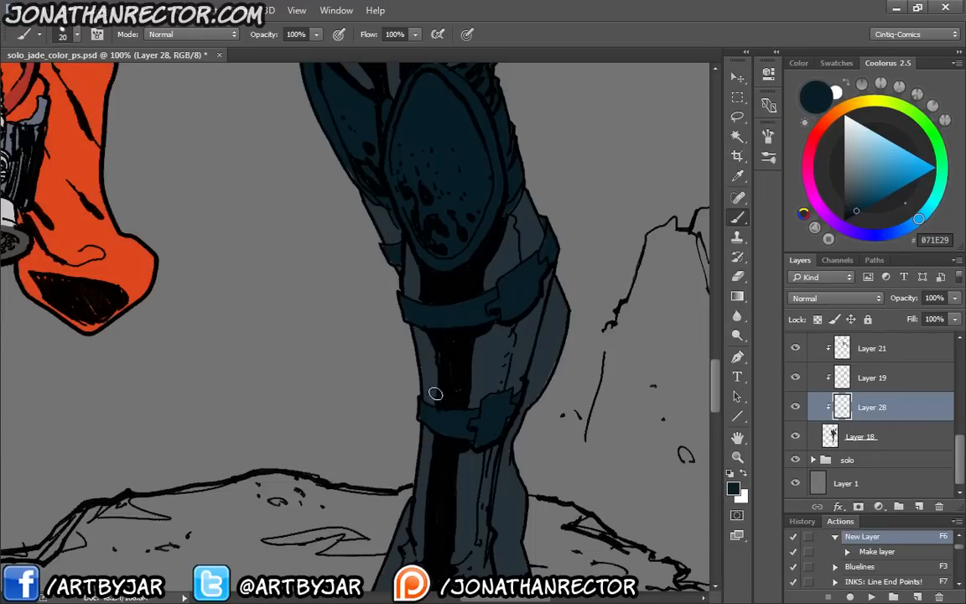
# Paint the soles and heels of both boots of the second woman with dark blue 071E29 on Layer 28
pyautogui.scroll(-3, 436, 353)
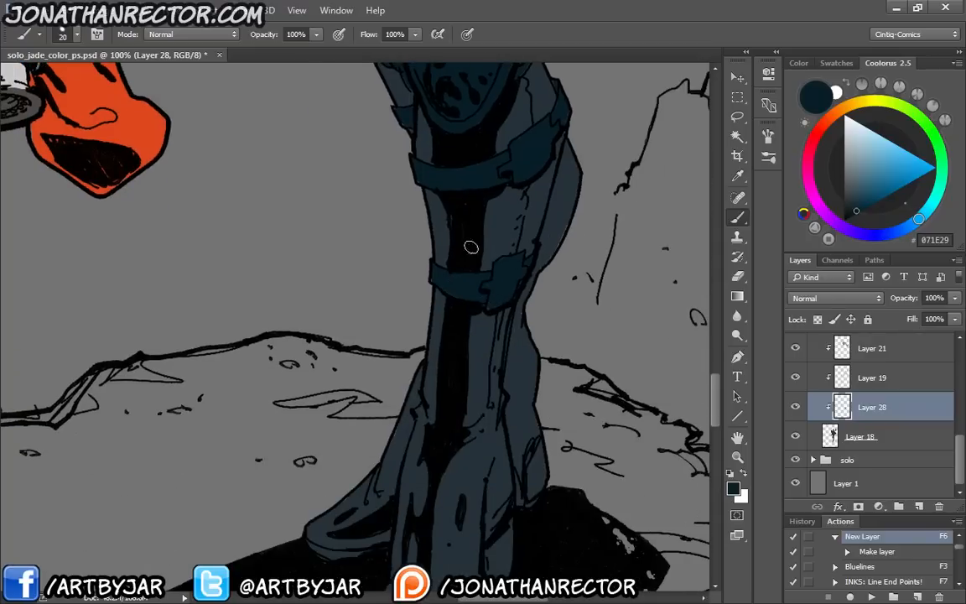
pyautogui.scroll(-4, 377, 243)
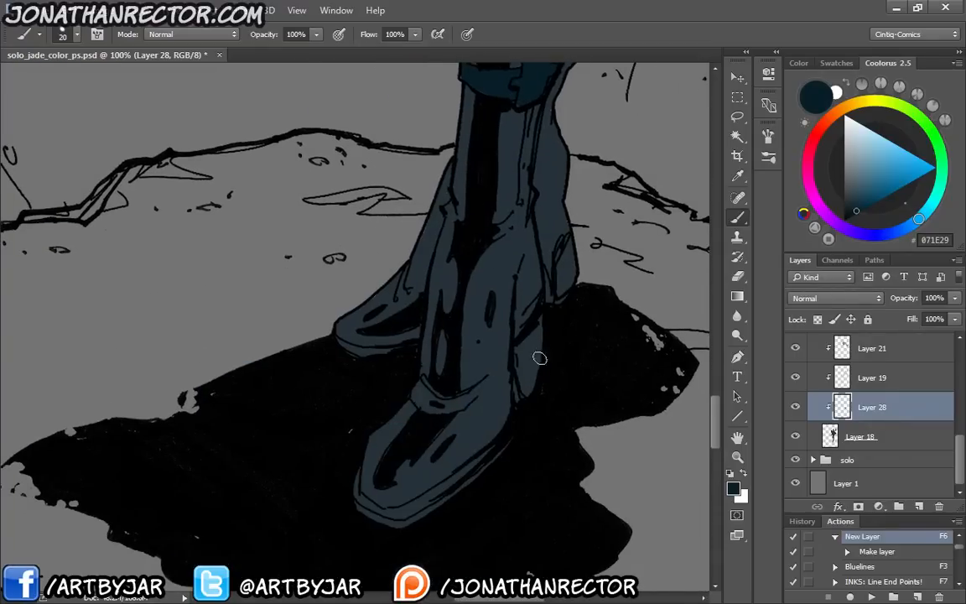
pyautogui.moveTo(539, 358)
pyautogui.mouseDown()
pyautogui.moveTo(539, 327)
pyautogui.moveTo(520, 369)
pyautogui.mouseUp()
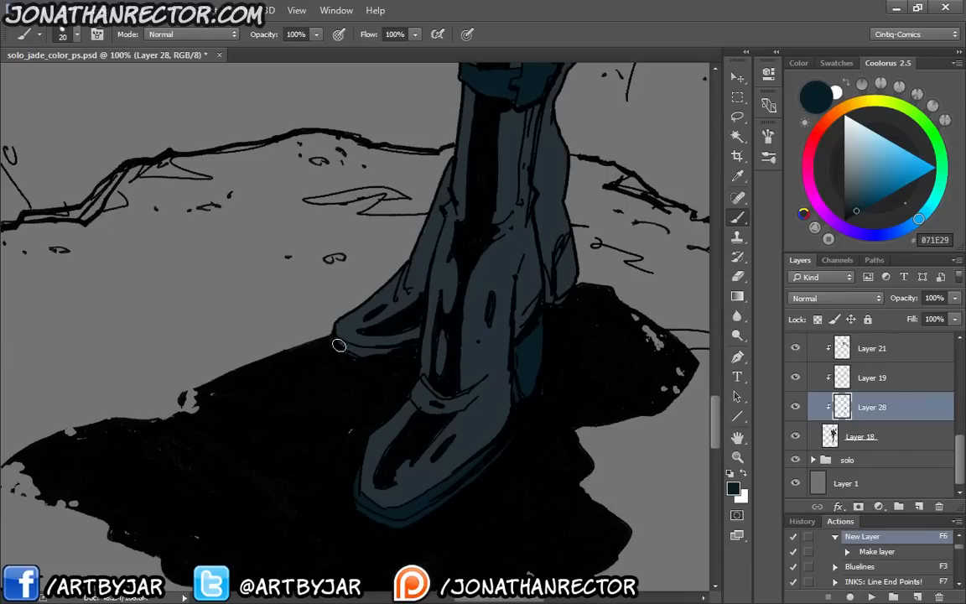
pyautogui.moveTo(339, 345); pyautogui.dragTo(411, 349)
pyautogui.moveTo(565, 269); pyautogui.dragTo(541, 201)
pyautogui.moveTo(563, 281)
pyautogui.mouseDown()
pyautogui.moveTo(570, 248)
pyautogui.moveTo(564, 294)
pyautogui.moveTo(552, 299)
pyautogui.moveTo(545, 275)
pyautogui.moveTo(548, 302)
pyautogui.mouseUp()
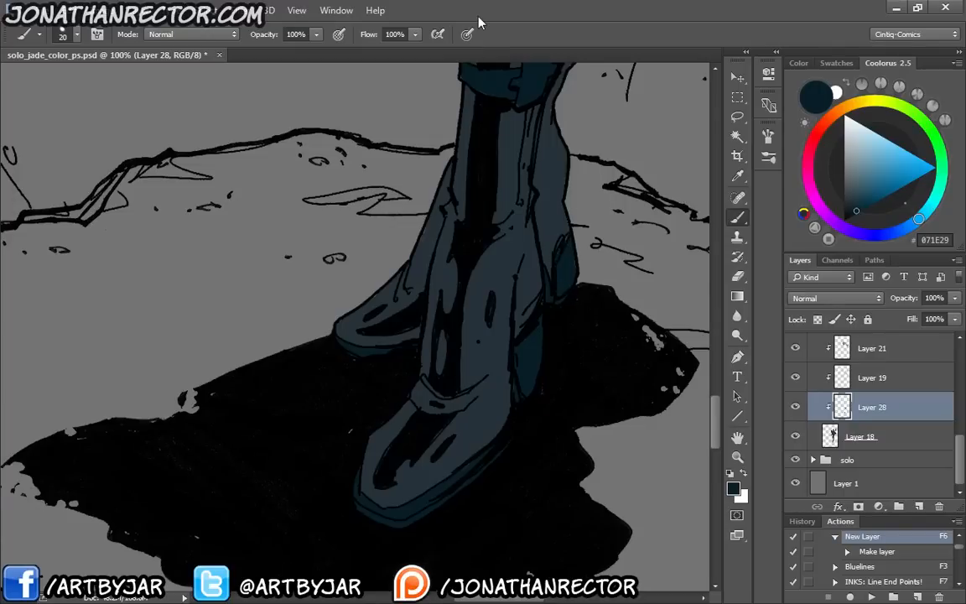
# Paint the glove on the second woman's hand gripping the lightsaber with dark blue 071E29 on Layer 28
pyautogui.moveTo(334, 205); pyautogui.dragTo(324, 524)
pyautogui.moveTo(317, 254); pyautogui.dragTo(343, 503)
pyautogui.moveTo(327, 180); pyautogui.dragTo(343, 491)
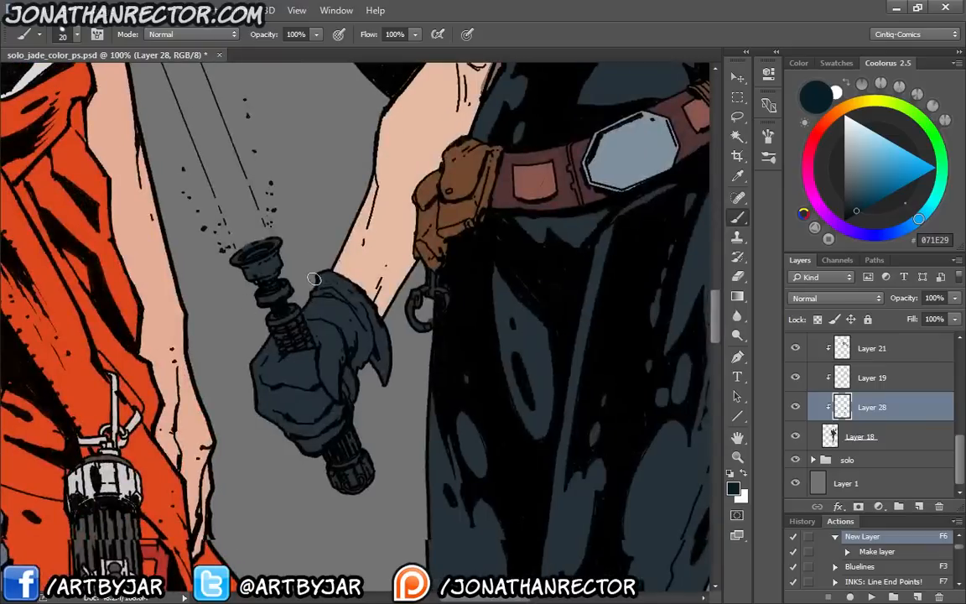
pyautogui.moveTo(306, 256)
pyautogui.mouseDown()
pyautogui.moveTo(346, 331)
pyautogui.moveTo(391, 386)
pyautogui.moveTo(331, 336)
pyautogui.moveTo(294, 281)
pyautogui.moveTo(289, 318)
pyautogui.moveTo(327, 353)
pyautogui.moveTo(312, 353)
pyautogui.moveTo(298, 384)
pyautogui.moveTo(307, 373)
pyautogui.moveTo(319, 440)
pyautogui.moveTo(300, 369)
pyautogui.moveTo(285, 356)
pyautogui.moveTo(295, 352)
pyautogui.moveTo(274, 366)
pyautogui.moveTo(281, 348)
pyautogui.moveTo(280, 399)
pyautogui.moveTo(247, 356)
pyautogui.moveTo(259, 410)
pyautogui.mouseUp()
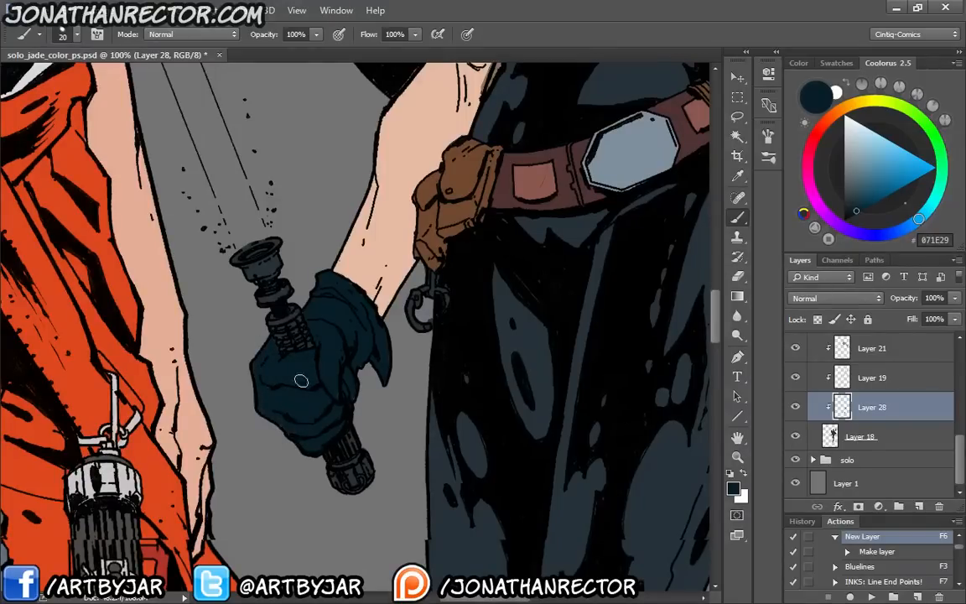
# Paint the glove on the second woman's raised hand holding the pistol with dark blue 071E29 on Layer 28
pyautogui.moveTo(511, 306); pyautogui.dragTo(168, 583)
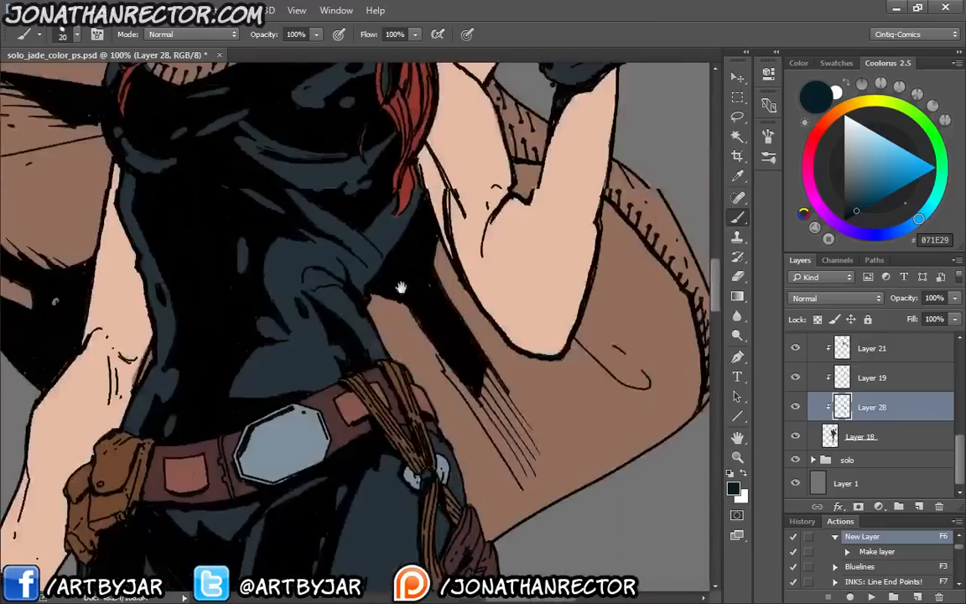
pyautogui.moveTo(420, 244); pyautogui.dragTo(318, 470)
pyautogui.moveTo(373, 231); pyautogui.dragTo(367, 337)
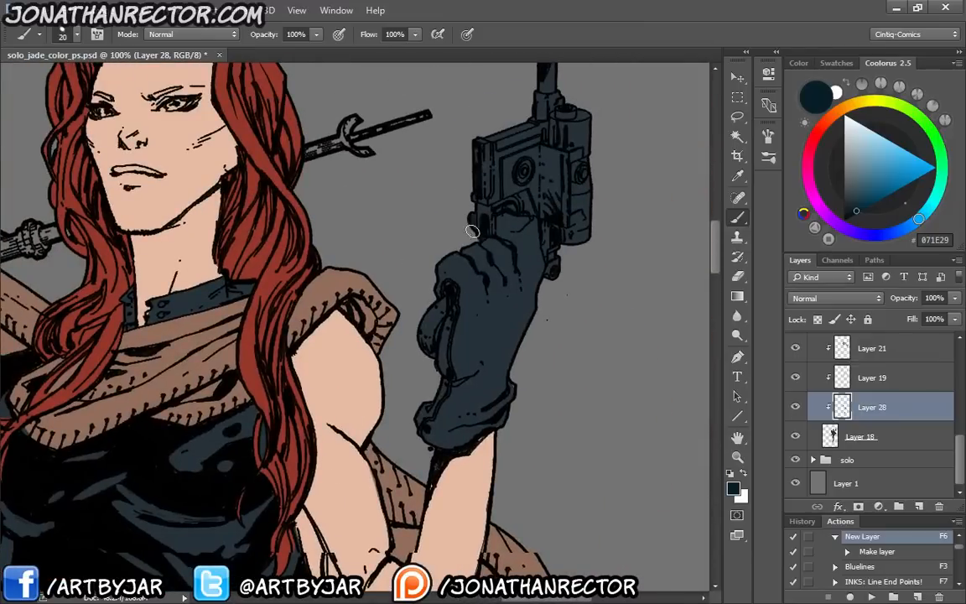
pyautogui.moveTo(503, 219)
pyautogui.mouseDown()
pyautogui.moveTo(529, 215)
pyautogui.moveTo(535, 294)
pyautogui.moveTo(453, 205)
pyautogui.moveTo(437, 231)
pyautogui.moveTo(468, 250)
pyautogui.moveTo(442, 266)
pyautogui.moveTo(447, 276)
pyautogui.moveTo(493, 260)
pyautogui.moveTo(520, 265)
pyautogui.moveTo(474, 251)
pyautogui.mouseUp()
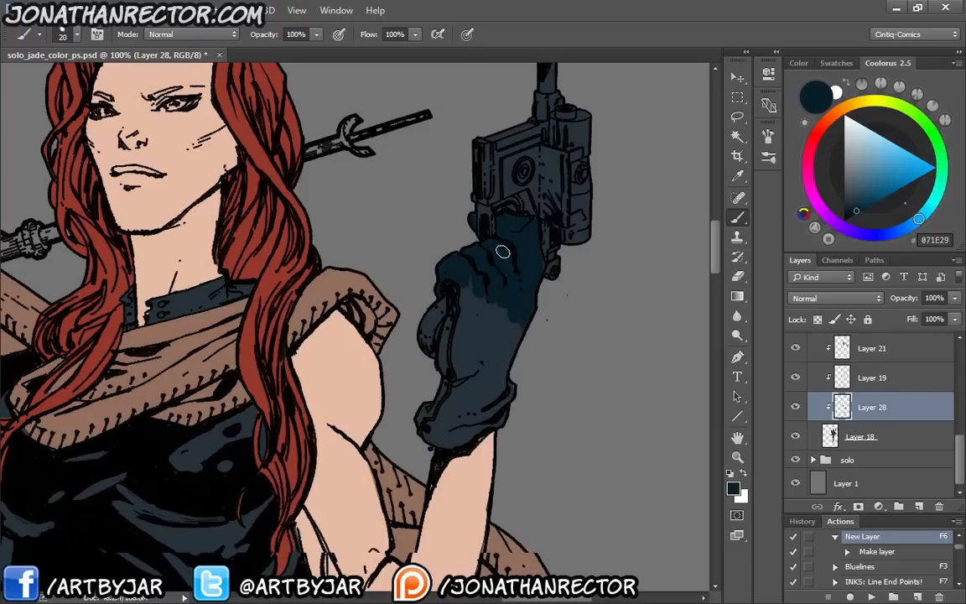
pyautogui.moveTo(539, 265)
pyautogui.mouseDown()
pyautogui.moveTo(506, 373)
pyautogui.moveTo(517, 389)
pyautogui.moveTo(491, 415)
pyautogui.moveTo(498, 418)
pyautogui.moveTo(454, 443)
pyautogui.moveTo(417, 429)
pyautogui.moveTo(431, 403)
pyautogui.moveTo(456, 390)
pyautogui.moveTo(440, 411)
pyautogui.moveTo(447, 422)
pyautogui.moveTo(513, 387)
pyautogui.moveTo(462, 431)
pyautogui.moveTo(433, 429)
pyautogui.moveTo(477, 359)
pyautogui.moveTo(510, 337)
pyautogui.moveTo(512, 311)
pyautogui.moveTo(498, 313)
pyautogui.moveTo(480, 359)
pyautogui.moveTo(479, 264)
pyautogui.moveTo(462, 367)
pyautogui.moveTo(457, 293)
pyautogui.moveTo(452, 367)
pyautogui.moveTo(457, 312)
pyautogui.moveTo(444, 357)
pyautogui.moveTo(457, 278)
pyautogui.moveTo(443, 288)
pyautogui.moveTo(455, 286)
pyautogui.moveTo(446, 350)
pyautogui.moveTo(455, 386)
pyautogui.moveTo(512, 364)
pyautogui.mouseUp()
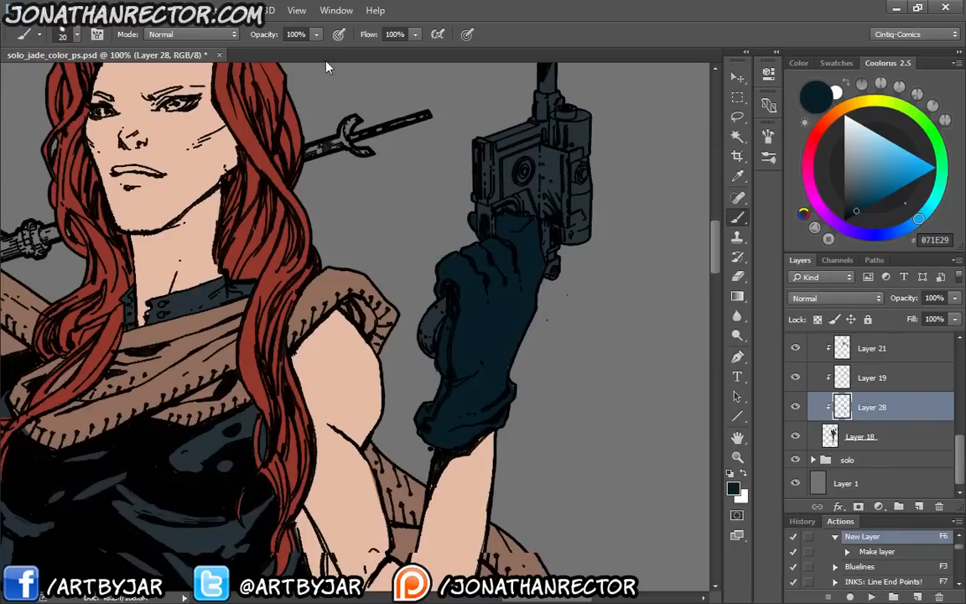
# Add a new clipped layer above Layer 27 and sample teal 356968 from the eye in the second woman's reference photo
pyautogui.moveTo(130, 323); pyautogui.dragTo(587, 534)
pyautogui.moveTo(275, 327); pyautogui.dragTo(541, 570)
pyautogui.moveTo(293, 234); pyautogui.dragTo(580, 544)
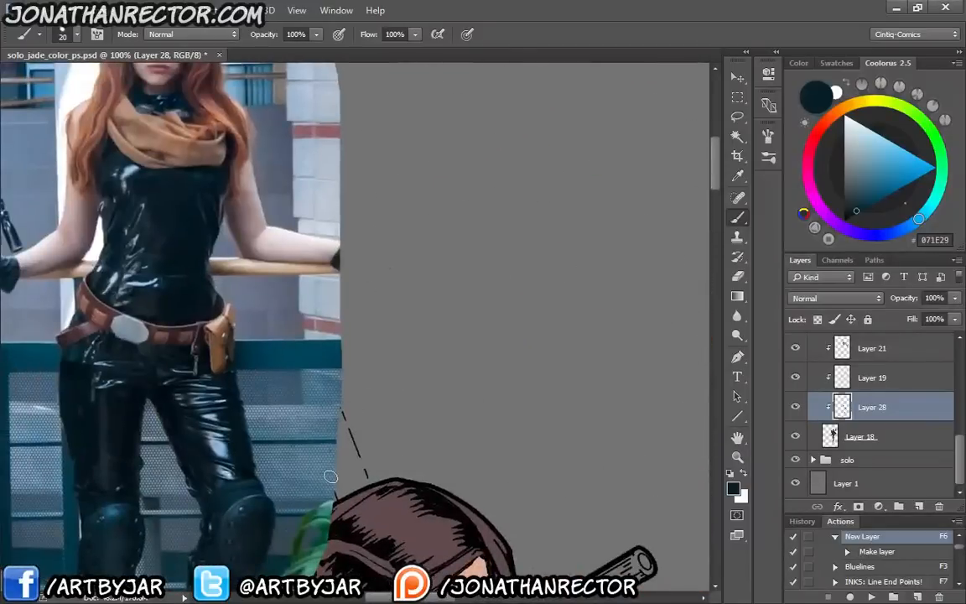
pyautogui.moveTo(147, 260); pyautogui.dragTo(323, 385)
pyautogui.scroll(5, 951, 411)
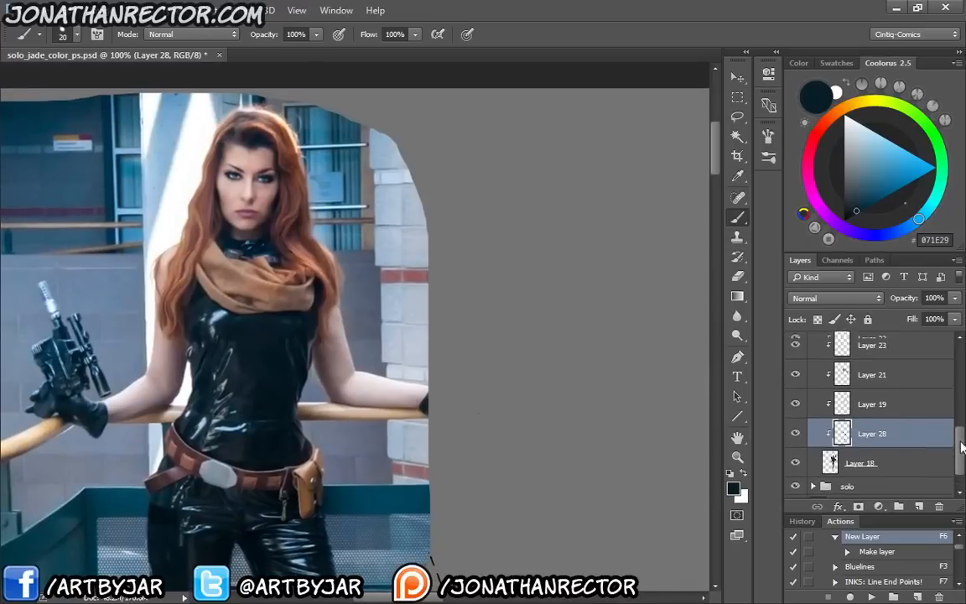
pyautogui.click(881, 429)
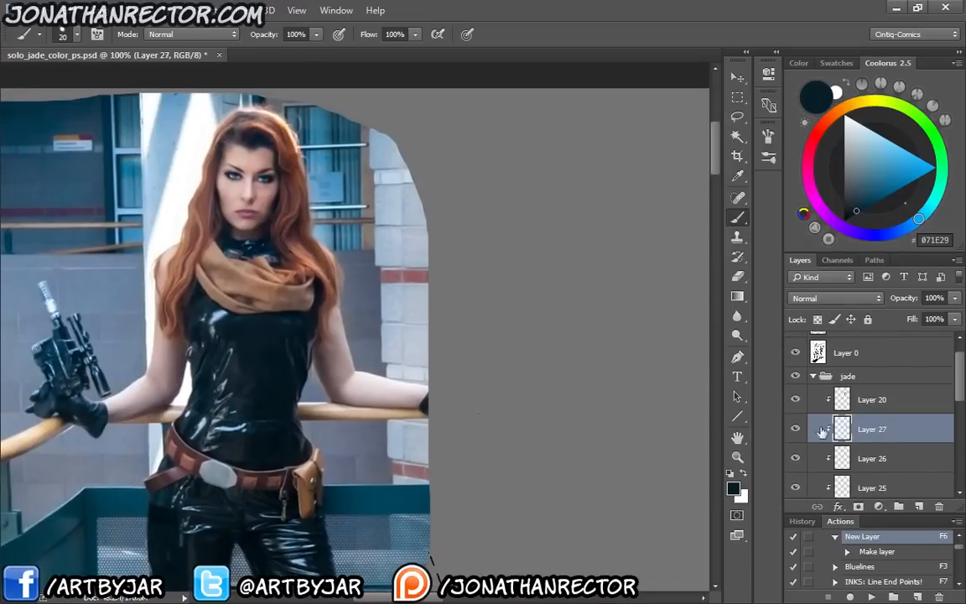
pyautogui.press('F6')
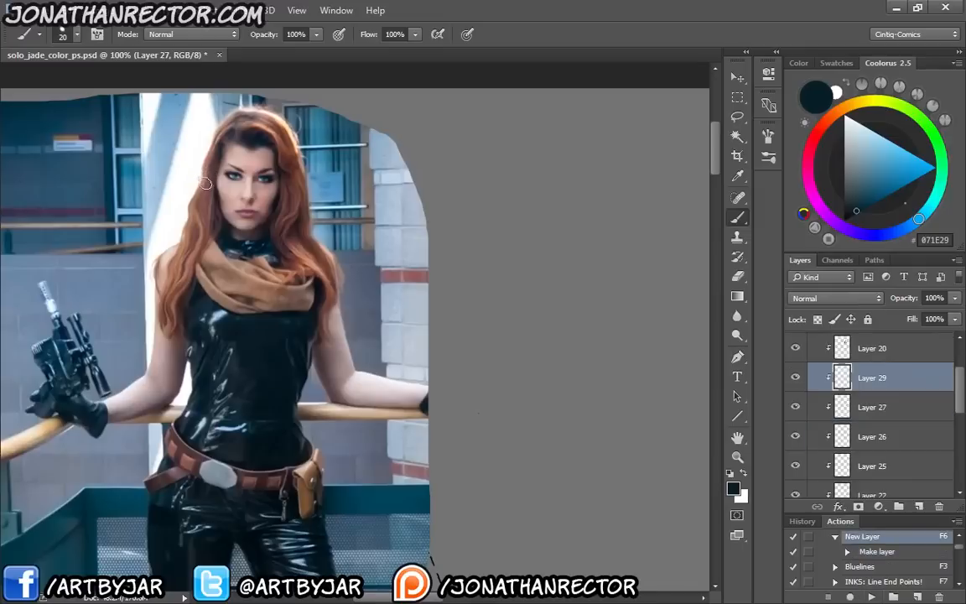
pyautogui.press('i')
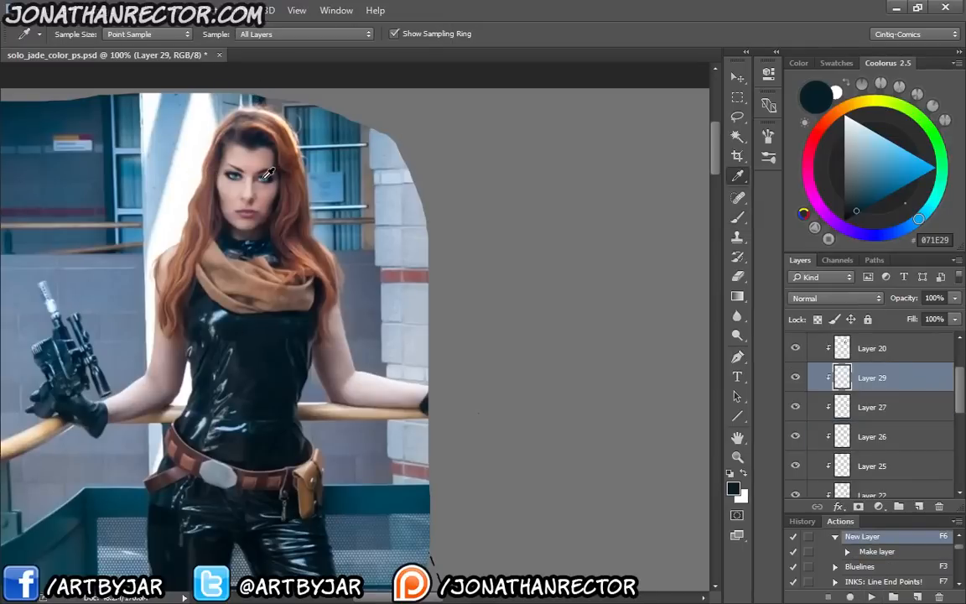
pyautogui.click(263, 178)
# Paint both of the second woman's irises teal 356968 and the white of her eye cream F3EEC1 on Layer 29
pyautogui.moveTo(457, 381)
pyautogui.mouseDown()
pyautogui.moveTo(230, 177)
pyautogui.moveTo(220, 218)
pyautogui.mouseUp()
pyautogui.moveTo(587, 436); pyautogui.dragTo(303, 215)
pyautogui.press('b')
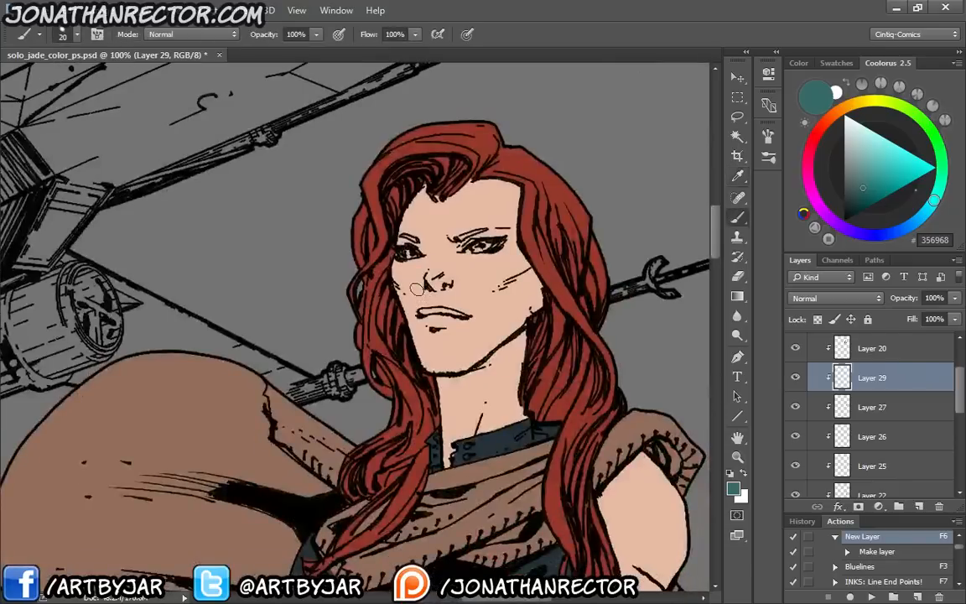
pyautogui.hotkey('ctrl', '+')
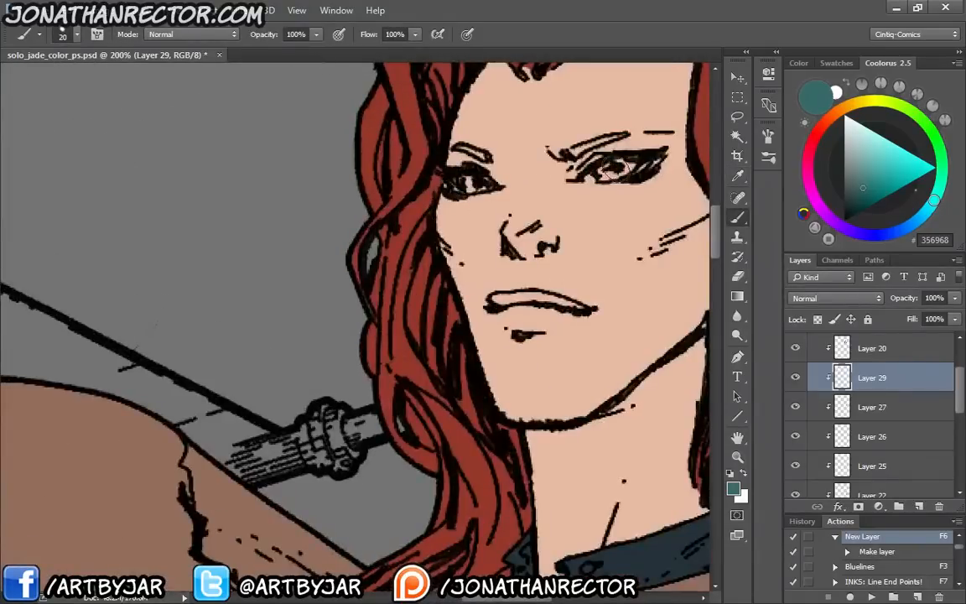
pyautogui.moveTo(610, 165); pyautogui.dragTo(627, 168)
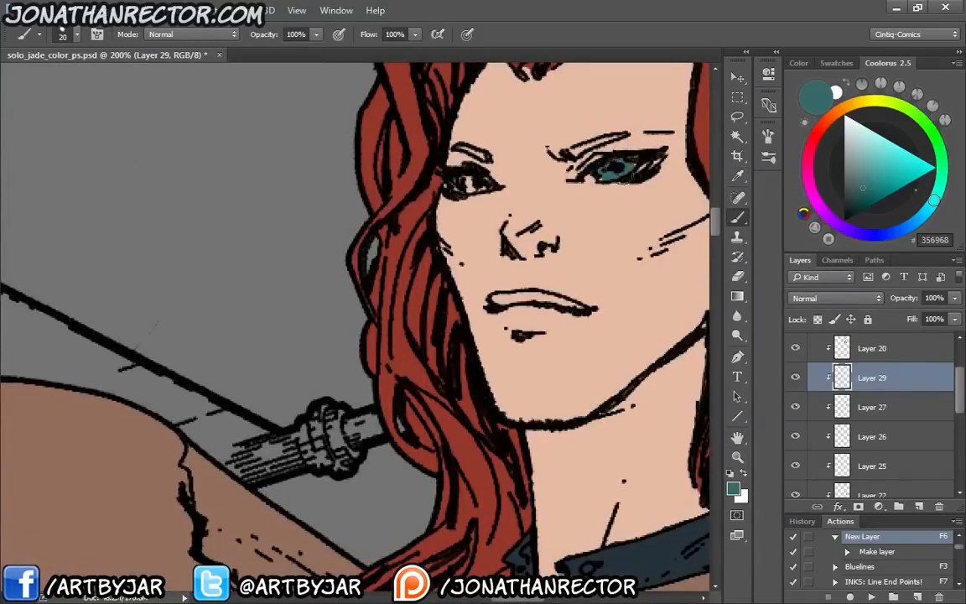
pyautogui.moveTo(476, 175); pyautogui.dragTo(480, 182)
pyautogui.click(868, 101)
pyautogui.click(862, 130)
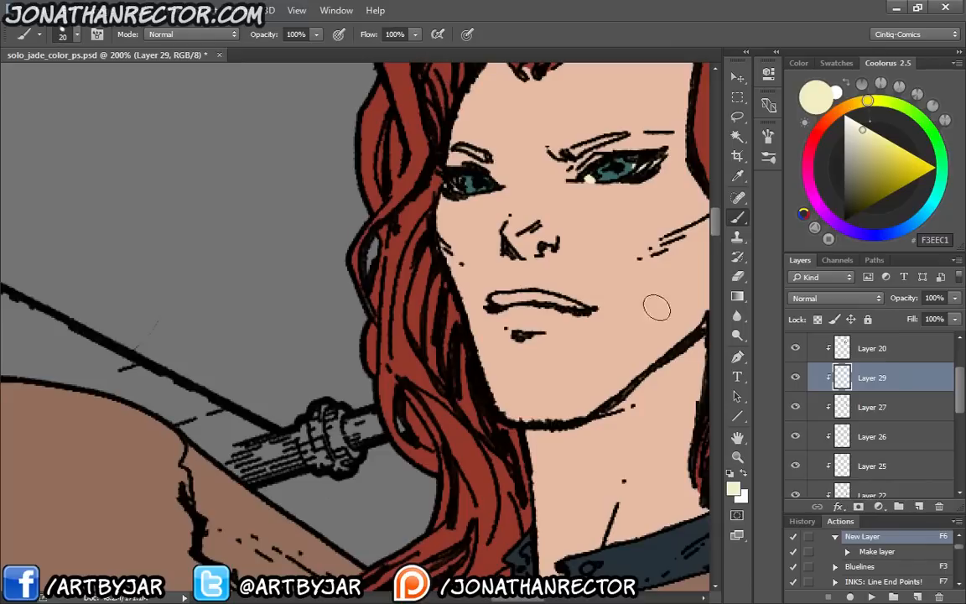
# Toggle the visibility of the jade group's clipped layers one at a time, from Layer 28 up to Layer 20, to check what each contains
pyautogui.moveTo(960, 403); pyautogui.dragTo(928, 489)
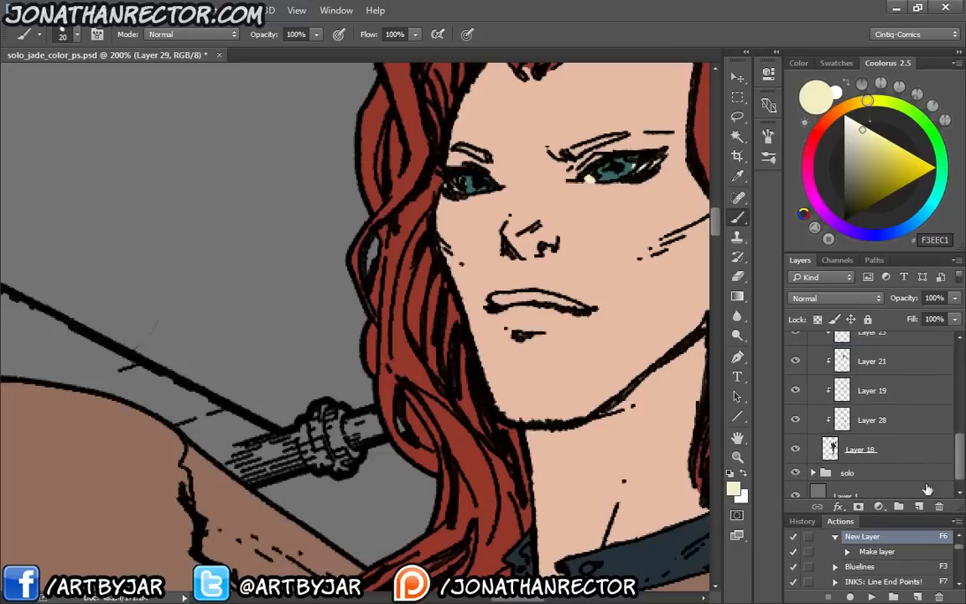
pyautogui.click(795, 420)
pyautogui.click(795, 391)
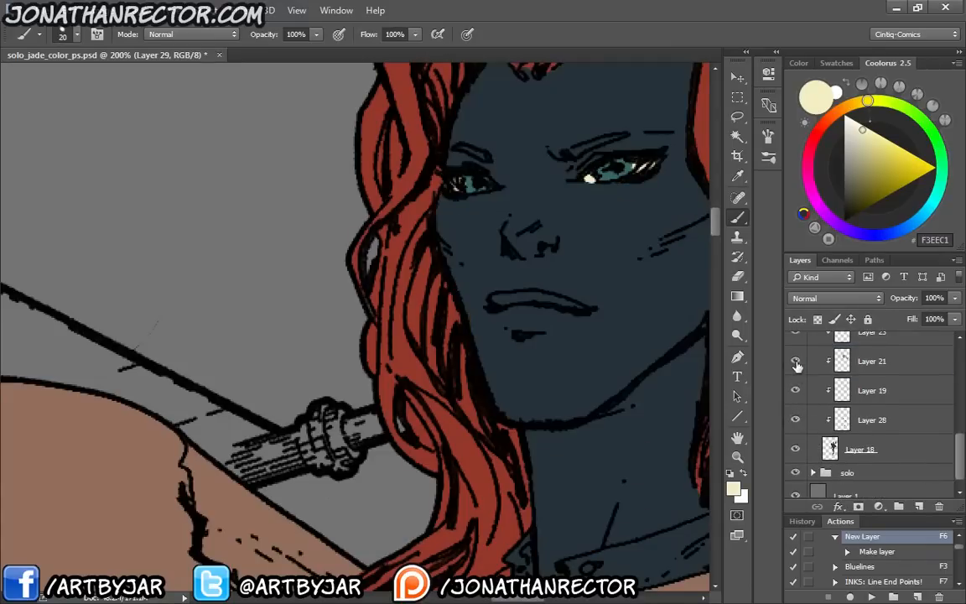
pyautogui.click(795, 362)
pyautogui.click(796, 363)
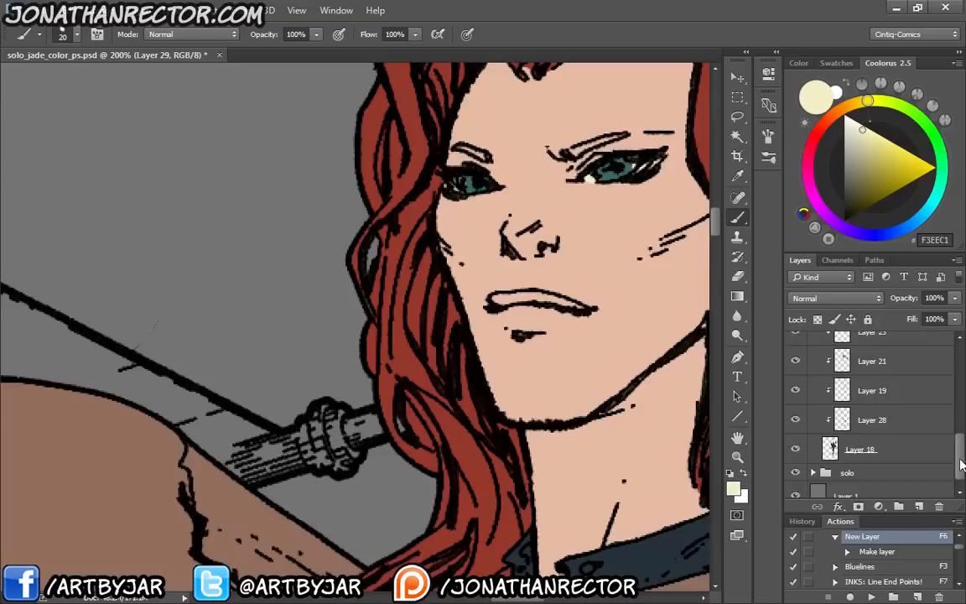
pyautogui.moveTo(962, 465); pyautogui.dragTo(960, 442)
pyautogui.click(796, 409)
pyautogui.click(796, 410)
pyautogui.click(796, 380)
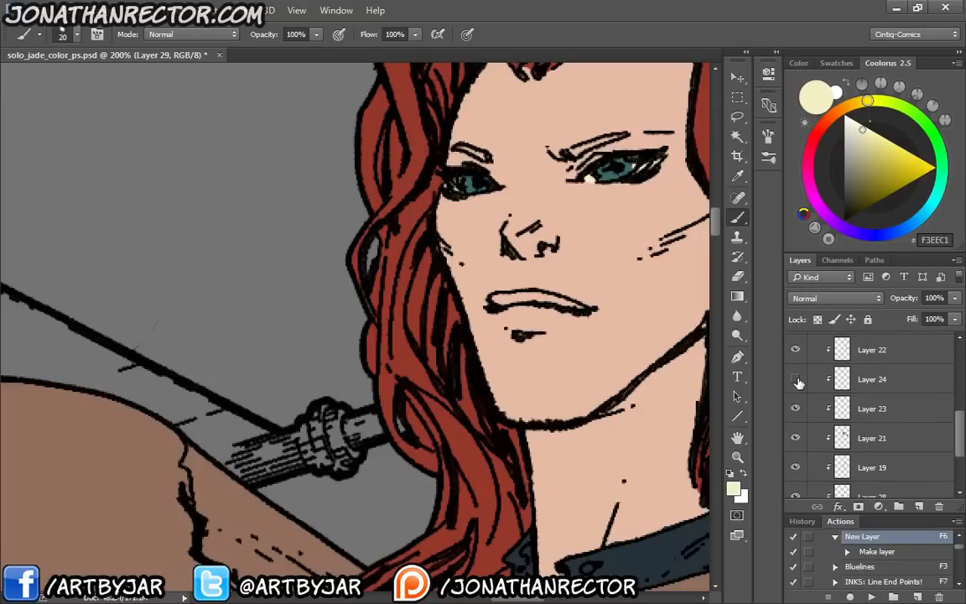
pyautogui.click(796, 352)
pyautogui.moveTo(962, 445); pyautogui.dragTo(931, 407)
pyautogui.click(796, 415)
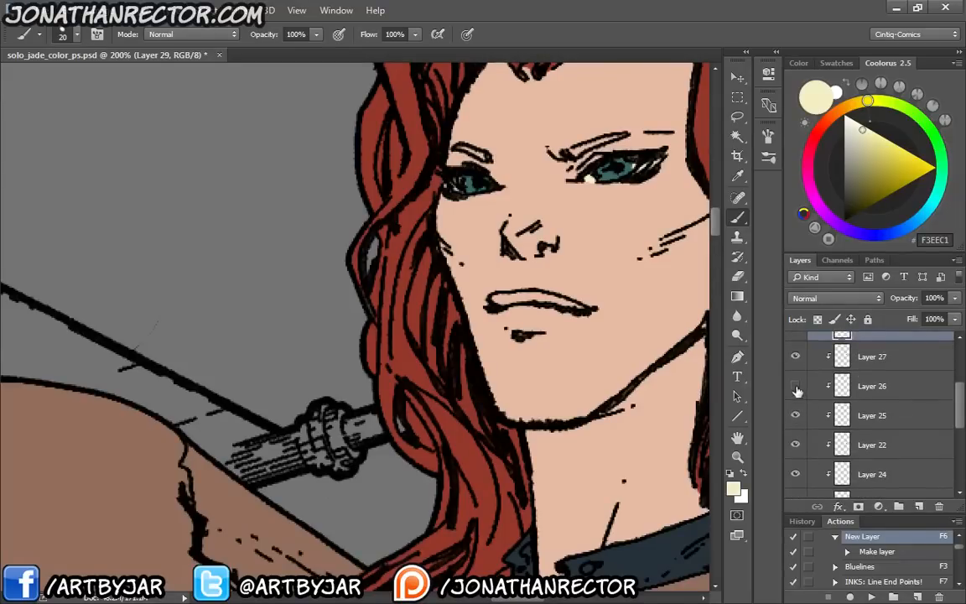
pyautogui.click(796, 388)
pyautogui.click(796, 358)
pyautogui.moveTo(962, 421); pyautogui.dragTo(956, 384)
pyautogui.click(795, 388)
pyautogui.click(796, 387)
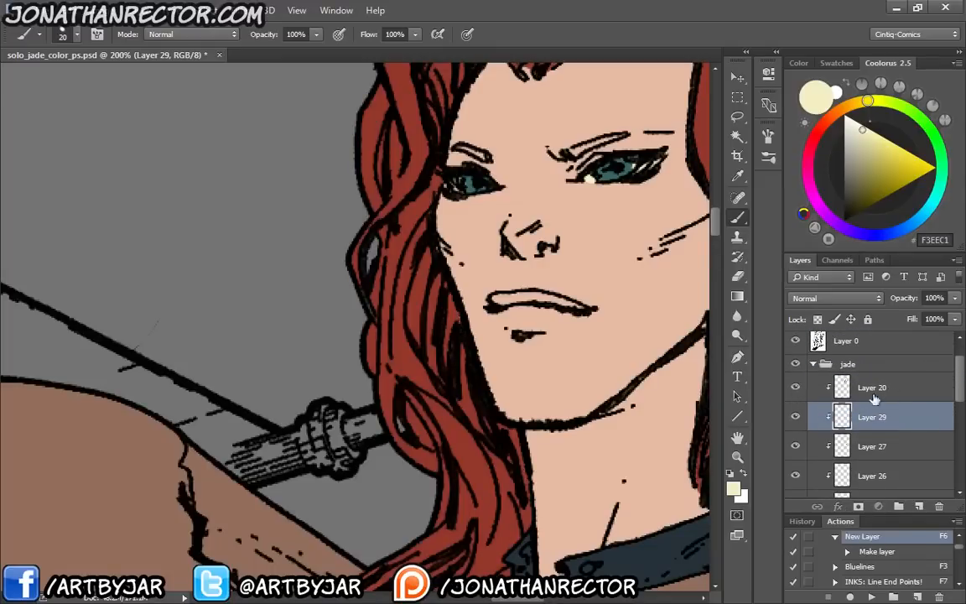
# Paint both of the second woman's eyebrows on Layer 20 with red-brown 96382A sampled from her hair
pyautogui.click(868, 388)
pyautogui.keyDown('alt'); pyautogui.click(371, 175); pyautogui.keyUp('alt')
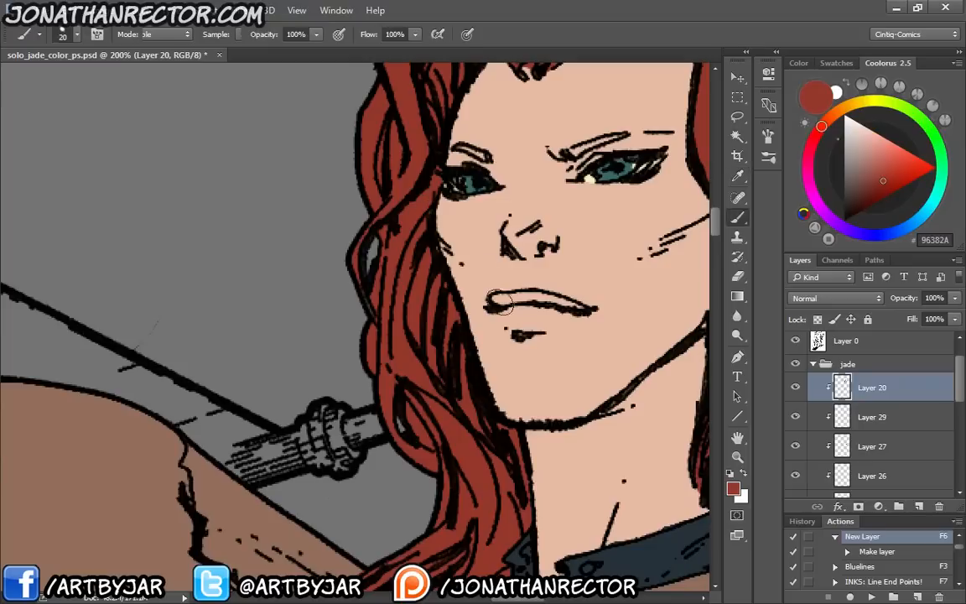
pyautogui.moveTo(475, 156)
pyautogui.mouseDown()
pyautogui.moveTo(457, 149)
pyautogui.moveTo(489, 157)
pyautogui.mouseUp()
pyautogui.moveTo(570, 154)
pyautogui.mouseDown()
pyautogui.moveTo(623, 134)
pyautogui.moveTo(561, 159)
pyautogui.mouseUp()
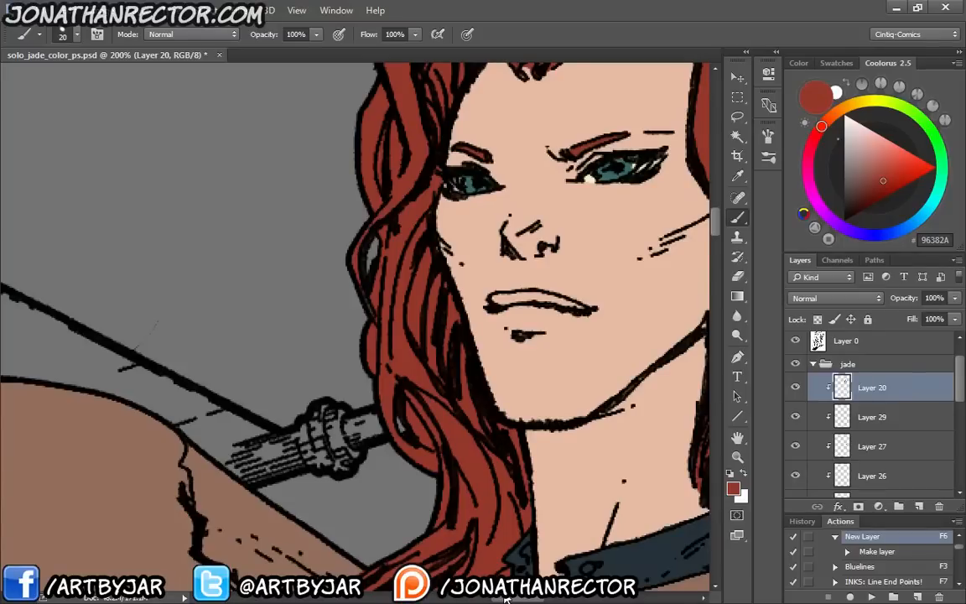
pyautogui.moveTo(233, 313); pyautogui.dragTo(324, 403)
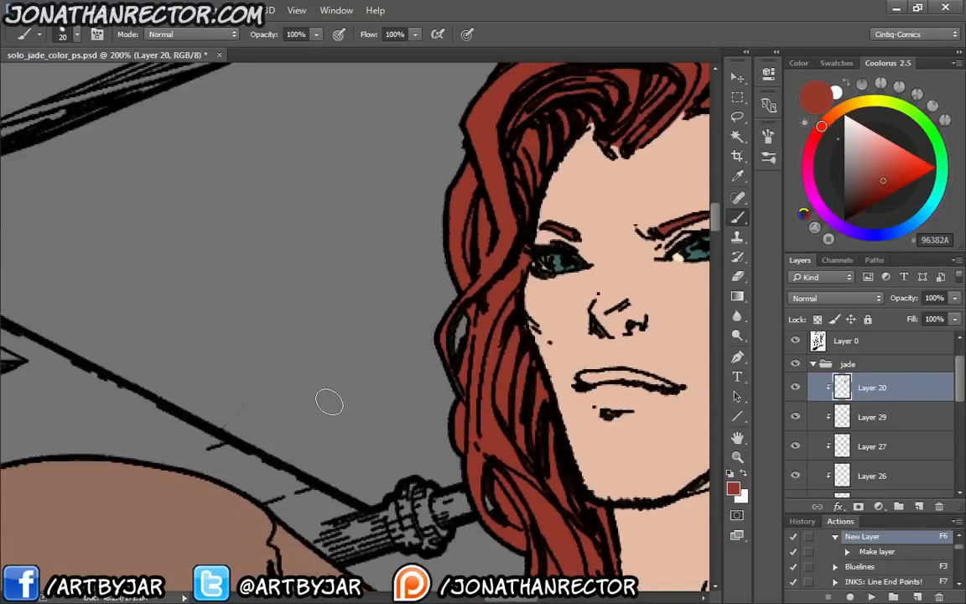
# Pick dark red 611F15 as the paint colour and add a new clipped layer above Layer 20 in the jade group
pyautogui.hotkey('ctrl', '-')
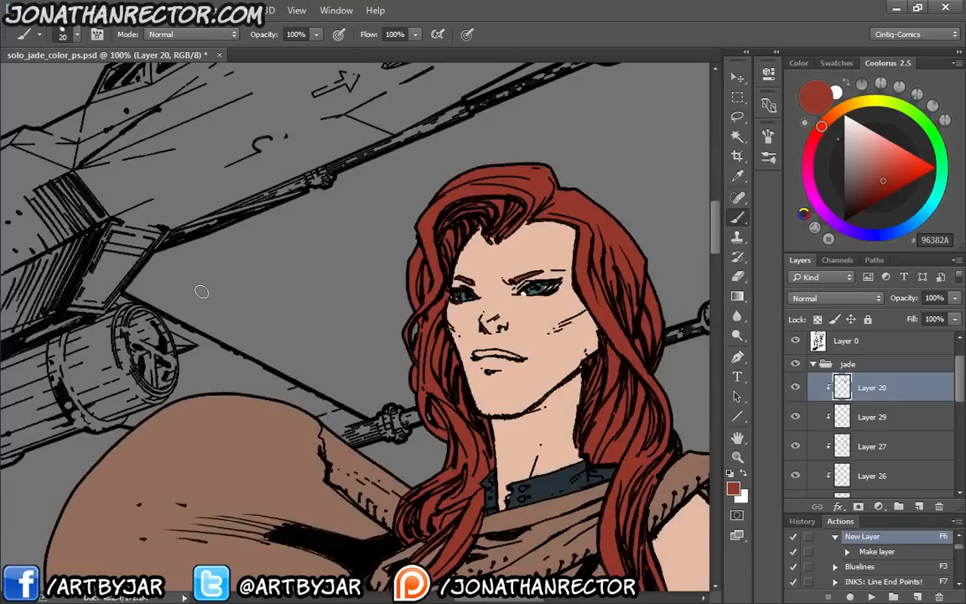
pyautogui.hotkey('ctrl', '+')
pyautogui.click(872, 199)
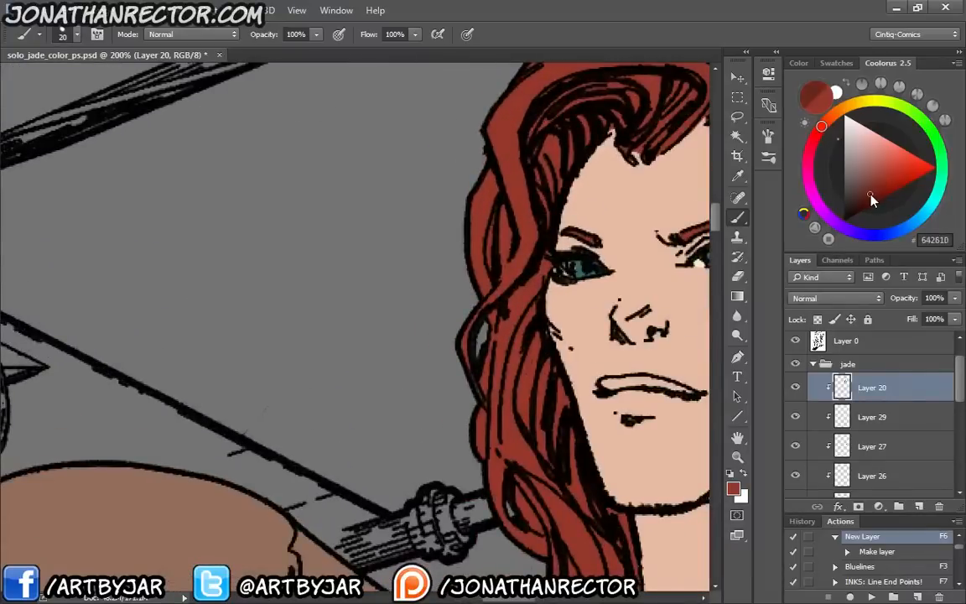
pyautogui.click(872, 197)
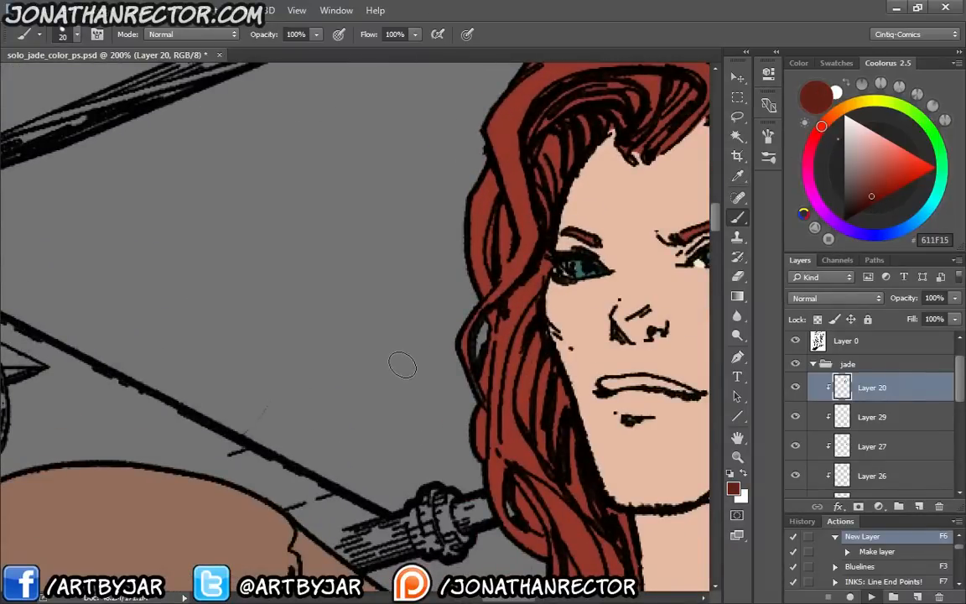
pyautogui.press('F6')
pyautogui.moveTo(579, 365); pyautogui.dragTo(505, 302)
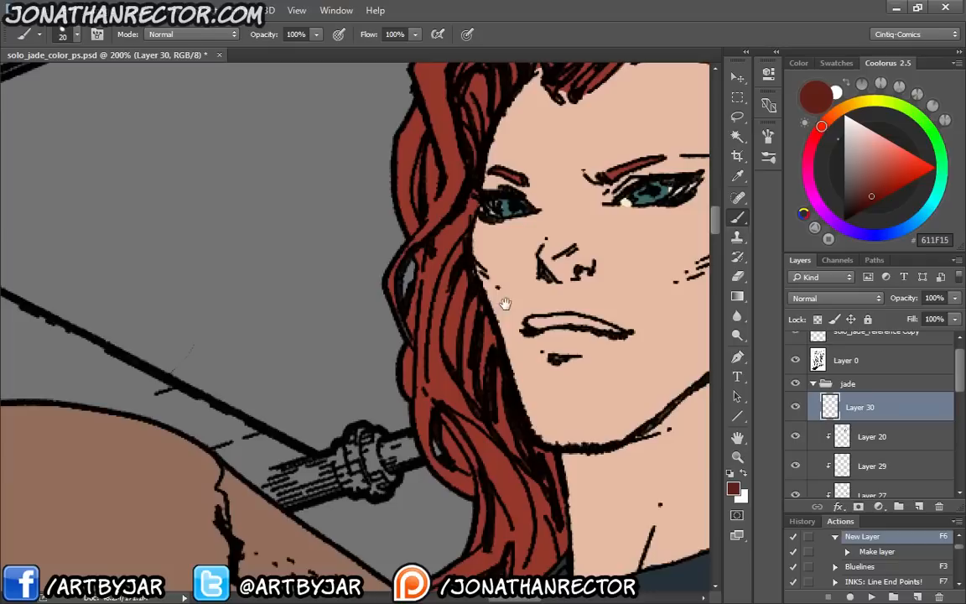
pyautogui.keyDown('alt'); pyautogui.click(857, 423); pyautogui.keyUp('alt')
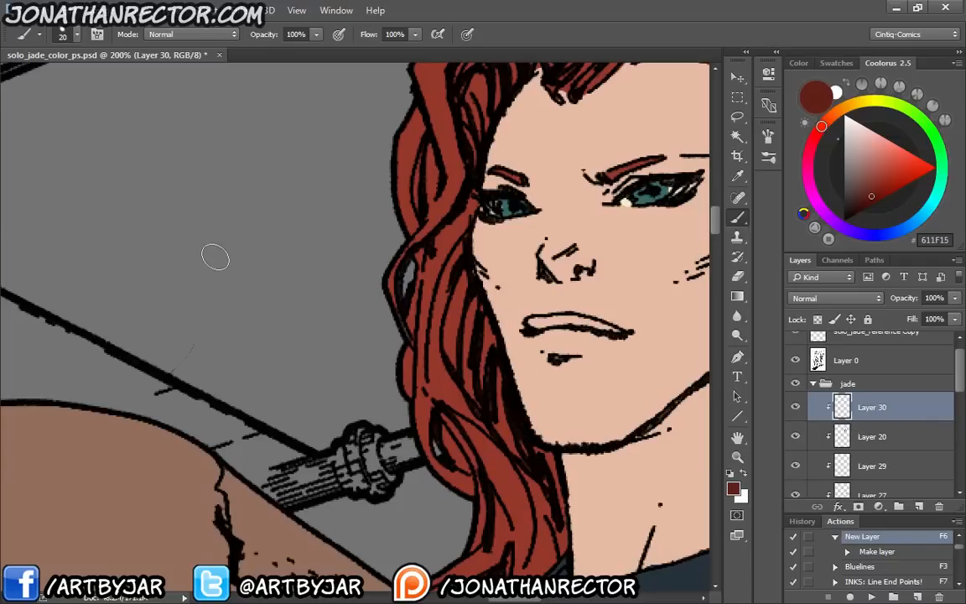
# Paint the second woman's upper and lower lips dark red 611F15 on Layer 30
pyautogui.hotkey('ctrl', '+')
pyautogui.moveTo(578, 374); pyautogui.dragTo(225, 367)
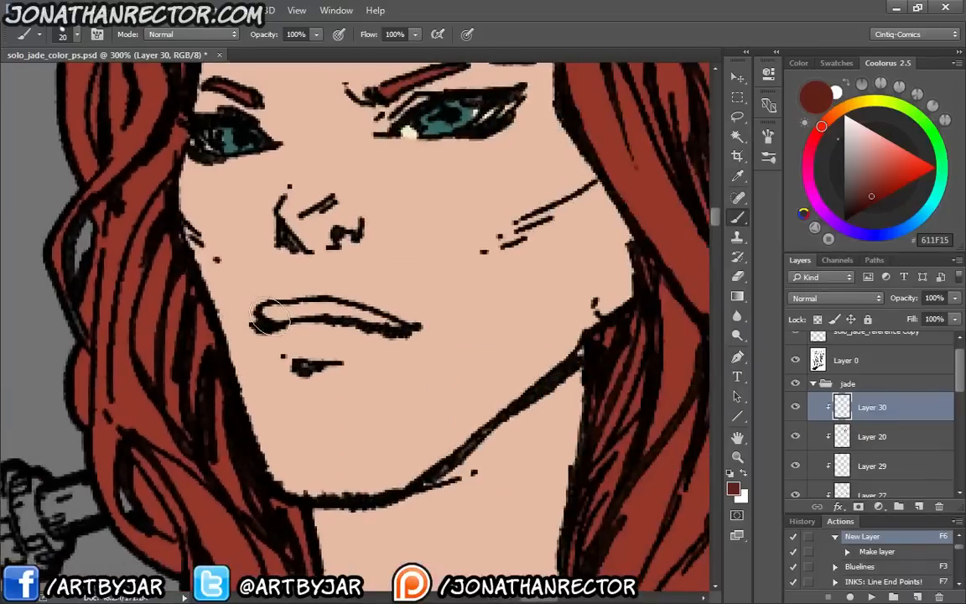
pyautogui.moveTo(260, 318)
pyautogui.mouseDown()
pyautogui.moveTo(388, 324)
pyautogui.moveTo(330, 309)
pyautogui.moveTo(292, 312)
pyautogui.moveTo(306, 314)
pyautogui.moveTo(281, 317)
pyautogui.moveTo(331, 313)
pyautogui.moveTo(303, 349)
pyautogui.moveTo(294, 339)
pyautogui.moveTo(324, 328)
pyautogui.moveTo(333, 349)
pyautogui.moveTo(357, 330)
pyautogui.moveTo(310, 341)
pyautogui.moveTo(325, 347)
pyautogui.moveTo(366, 332)
pyautogui.moveTo(332, 348)
pyautogui.moveTo(283, 320)
pyautogui.mouseUp()
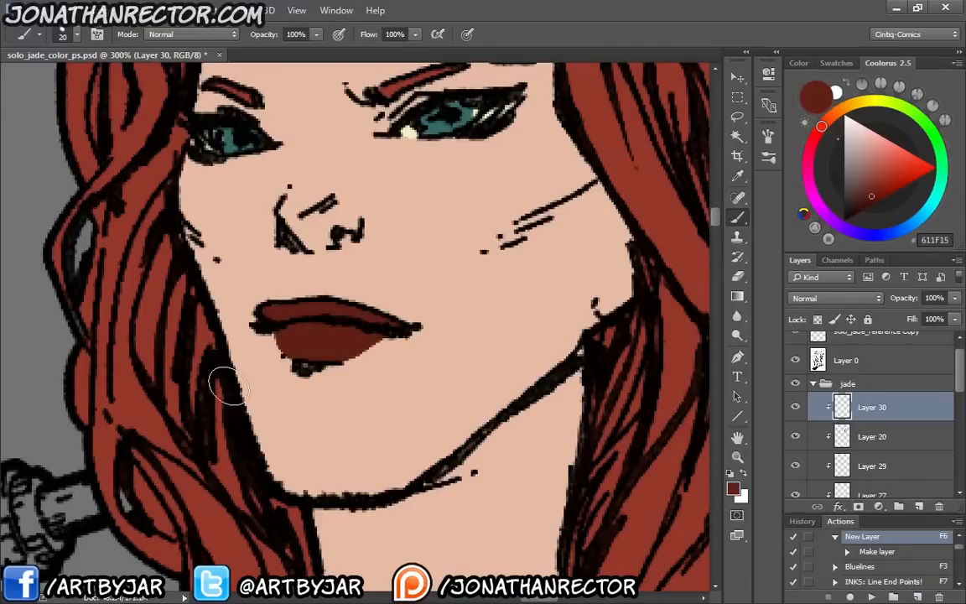
pyautogui.hotkey('ctrl', '-')
pyautogui.hotkey('ctrl', '-')
pyautogui.hotkey('ctrl', '-')
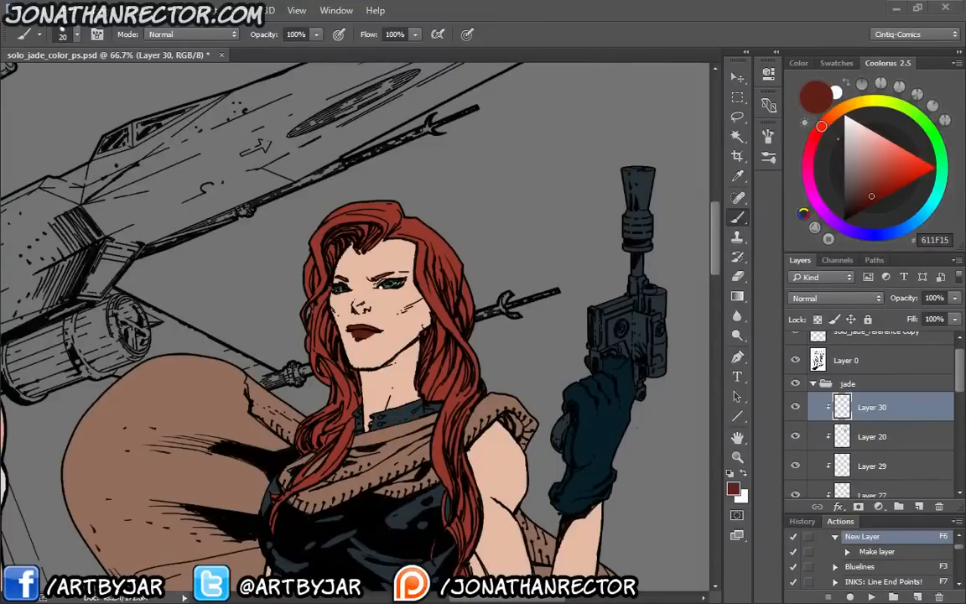
# Examine the second woman's reference photo, including her pistol, and compare it with the coloured drawing
pyautogui.moveTo(302, 320); pyautogui.dragTo(507, 491)
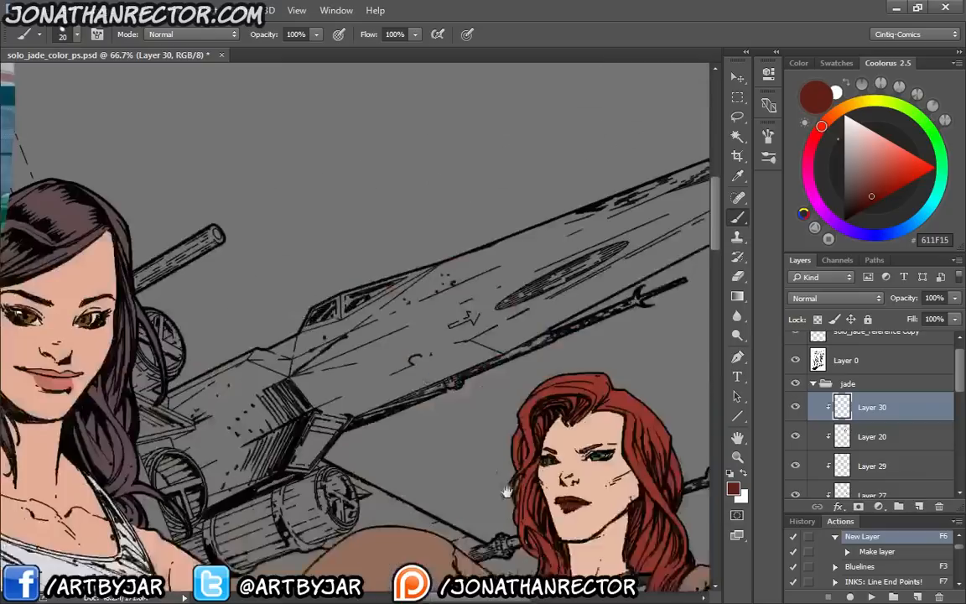
pyautogui.moveTo(74, 131); pyautogui.dragTo(430, 352)
pyautogui.moveTo(81, 213); pyautogui.dragTo(203, 290)
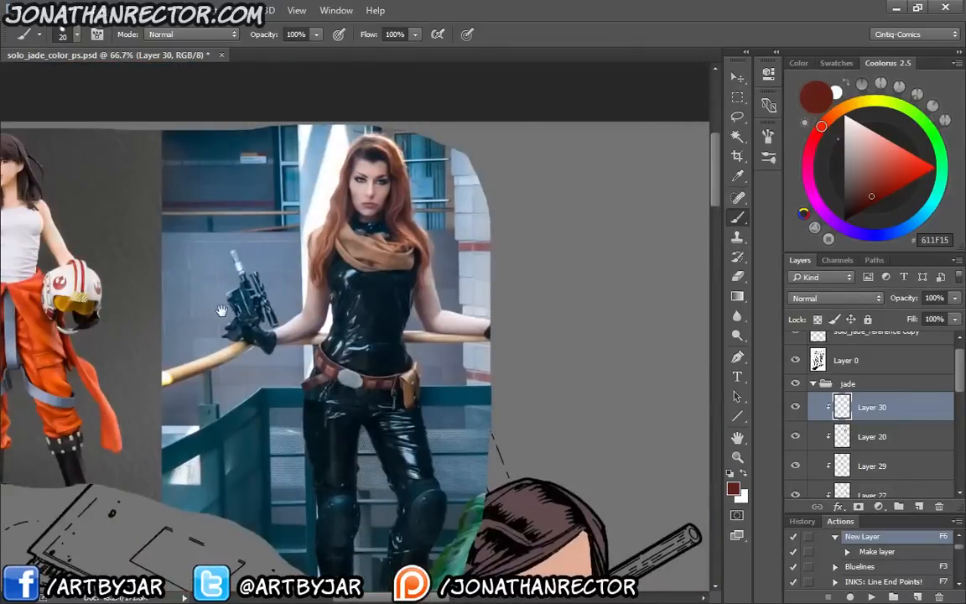
pyautogui.moveTo(154, 224); pyautogui.dragTo(150, 220)
pyautogui.moveTo(637, 545)
pyautogui.mouseDown()
pyautogui.moveTo(396, 399)
pyautogui.moveTo(291, 272)
pyautogui.moveTo(328, 453)
pyautogui.mouseUp()
pyautogui.moveTo(380, 402); pyautogui.dragTo(462, 467)
pyautogui.moveTo(60, 178); pyautogui.dragTo(460, 427)
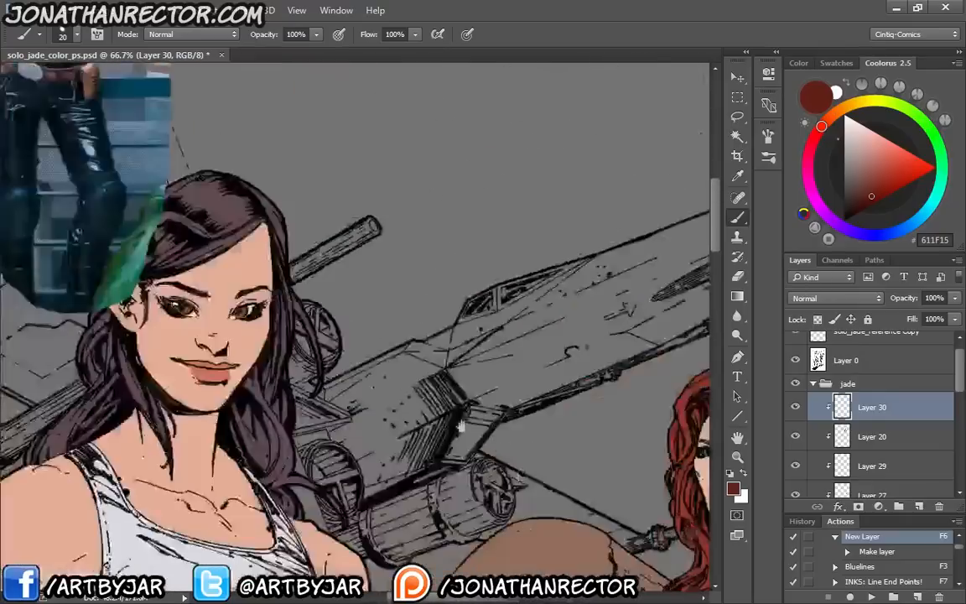
pyautogui.moveTo(352, 343); pyautogui.dragTo(593, 548)
pyautogui.moveTo(538, 504)
pyautogui.mouseDown()
pyautogui.moveTo(463, 405)
pyautogui.moveTo(119, 52)
pyautogui.mouseUp()
pyautogui.moveTo(429, 414)
pyautogui.mouseDown()
pyautogui.moveTo(269, 196)
pyautogui.moveTo(231, 382)
pyautogui.mouseUp()
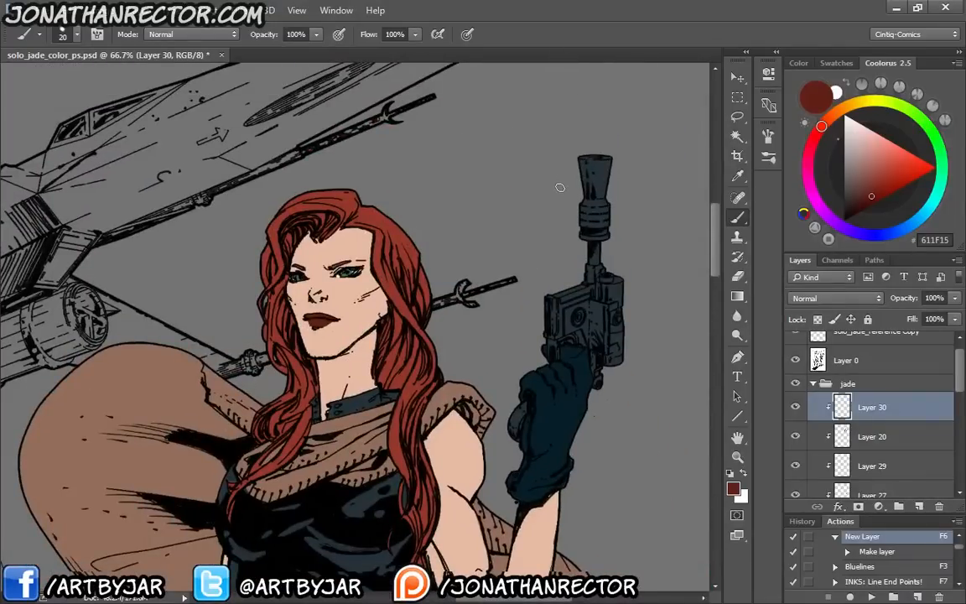
# Add a new clipped layer above Layer 30, sample the pistol's dark blue-grey and lighten it to 6B767B
pyautogui.press('F6')
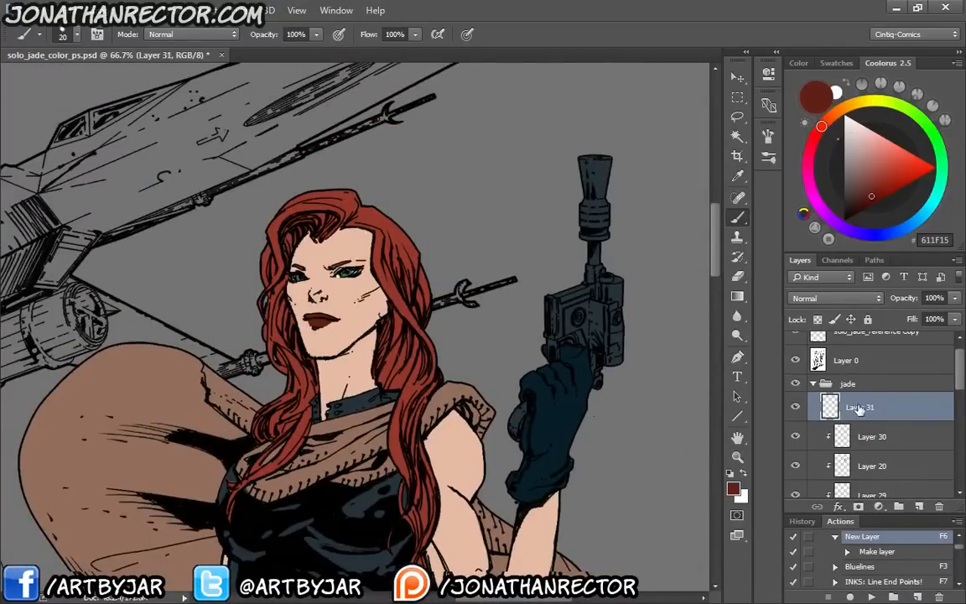
pyautogui.keyDown('alt'); pyautogui.click(604, 169); pyautogui.keyUp('alt')
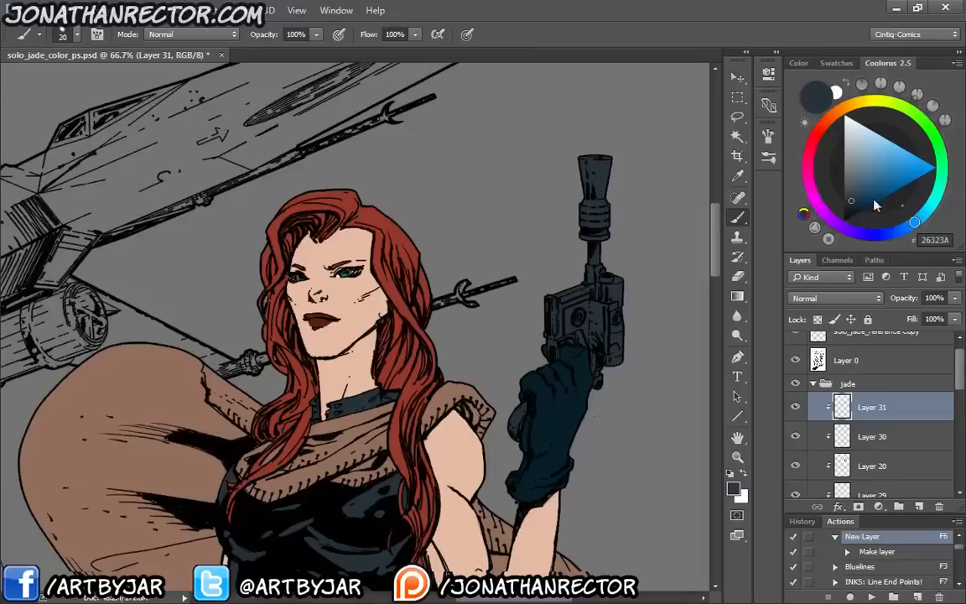
pyautogui.moveTo(852, 188); pyautogui.dragTo(850, 173)
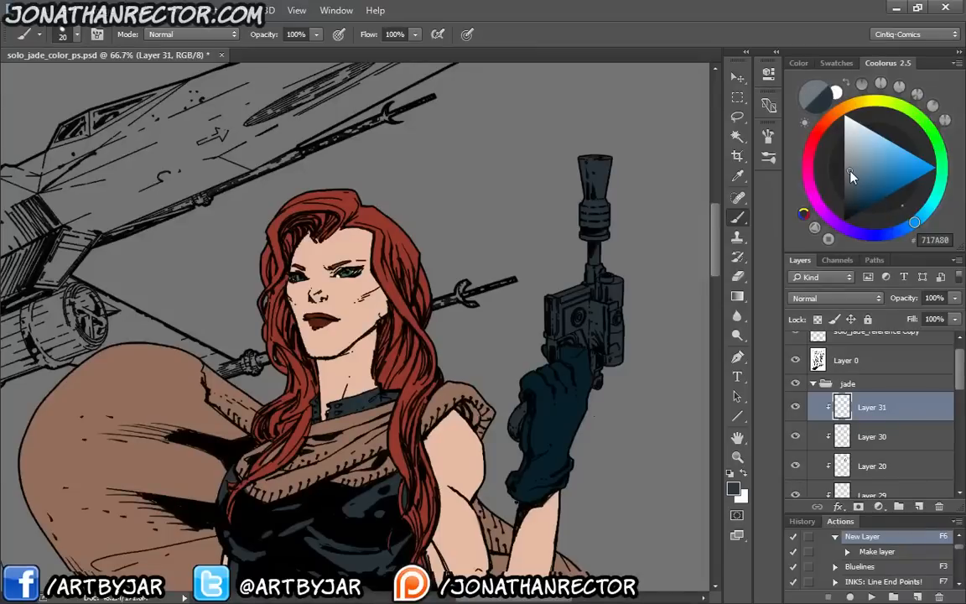
pyautogui.click(916, 223)
pyautogui.moveTo(916, 223); pyautogui.dragTo(921, 220)
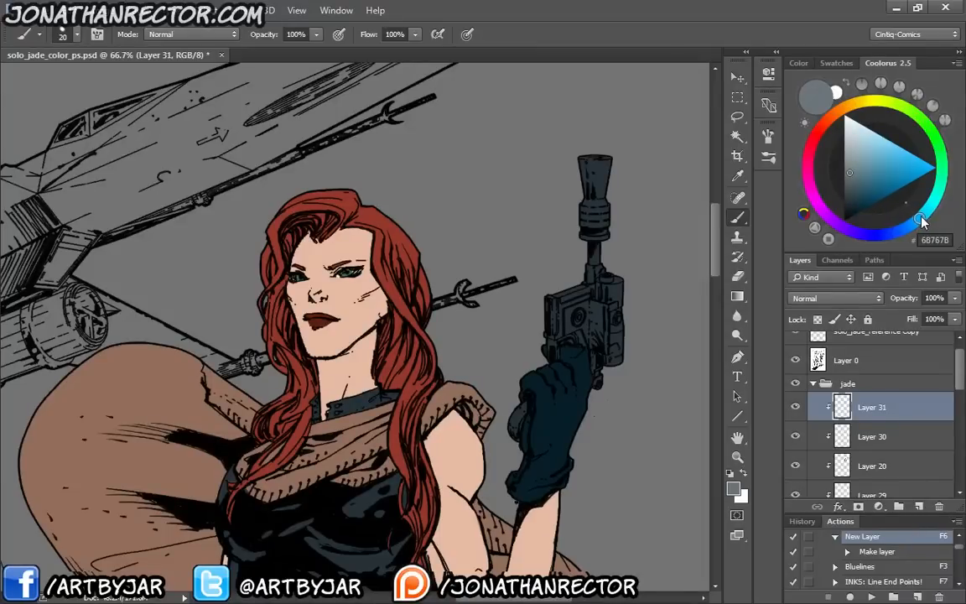
# Paint the pistol's flared muzzle and thin barrel blue-grey 6B767B on Layer 31
pyautogui.hotkey('ctrl', '+')
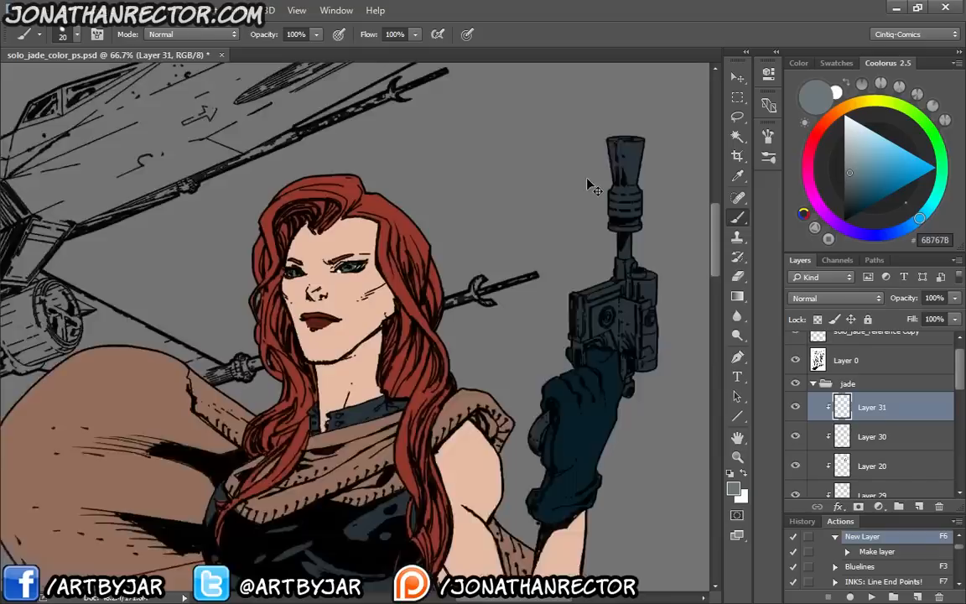
pyautogui.moveTo(591, 312); pyautogui.dragTo(458, 427)
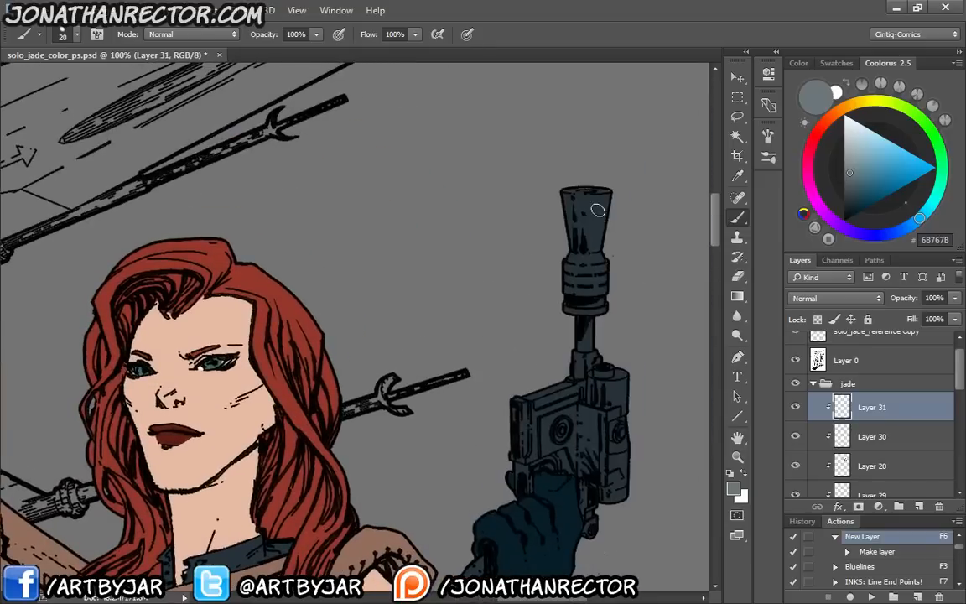
pyautogui.moveTo(607, 195)
pyautogui.mouseDown()
pyautogui.moveTo(576, 289)
pyautogui.moveTo(566, 263)
pyautogui.moveTo(567, 280)
pyautogui.moveTo(601, 241)
pyautogui.moveTo(606, 278)
pyautogui.moveTo(598, 288)
pyautogui.moveTo(584, 275)
pyautogui.moveTo(571, 318)
pyautogui.moveTo(570, 283)
pyautogui.moveTo(587, 346)
pyautogui.mouseUp()
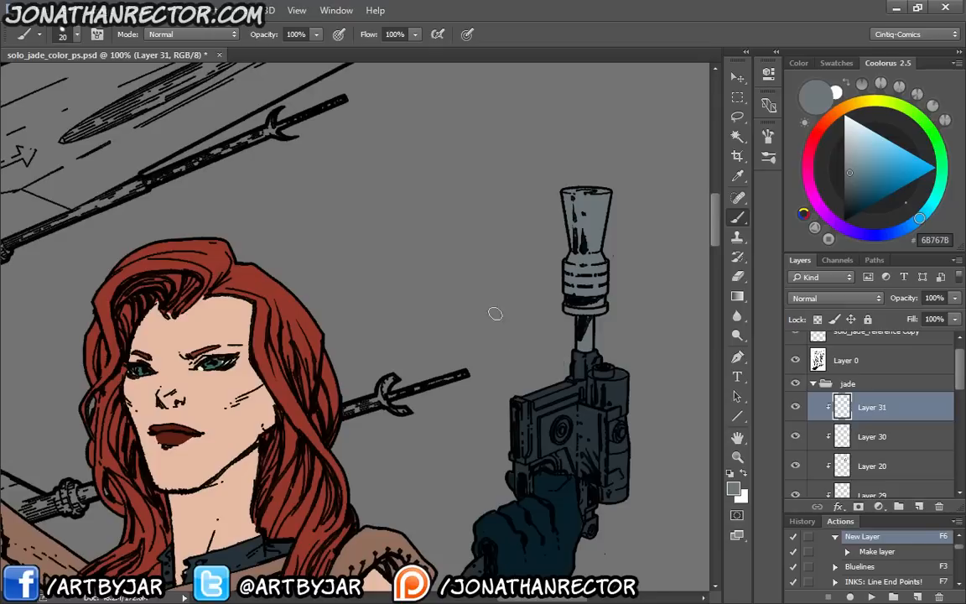
pyautogui.hotkey('ctrl', '-')
pyautogui.hotkey('ctrl', '-')
pyautogui.hotkey('ctrl', '-')
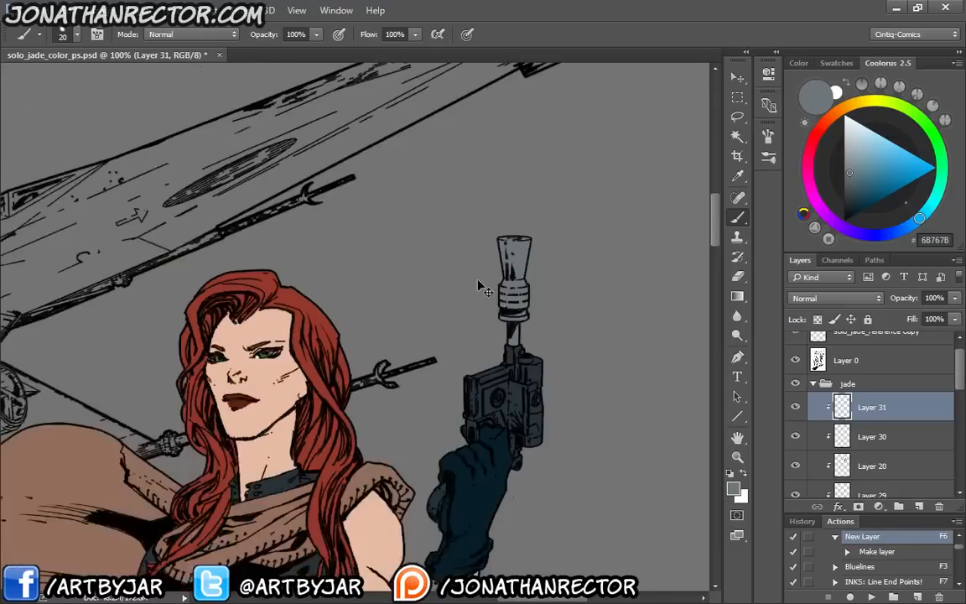
pyautogui.hotkey('ctrl', '-')
pyautogui.hotkey('ctrl', '-')
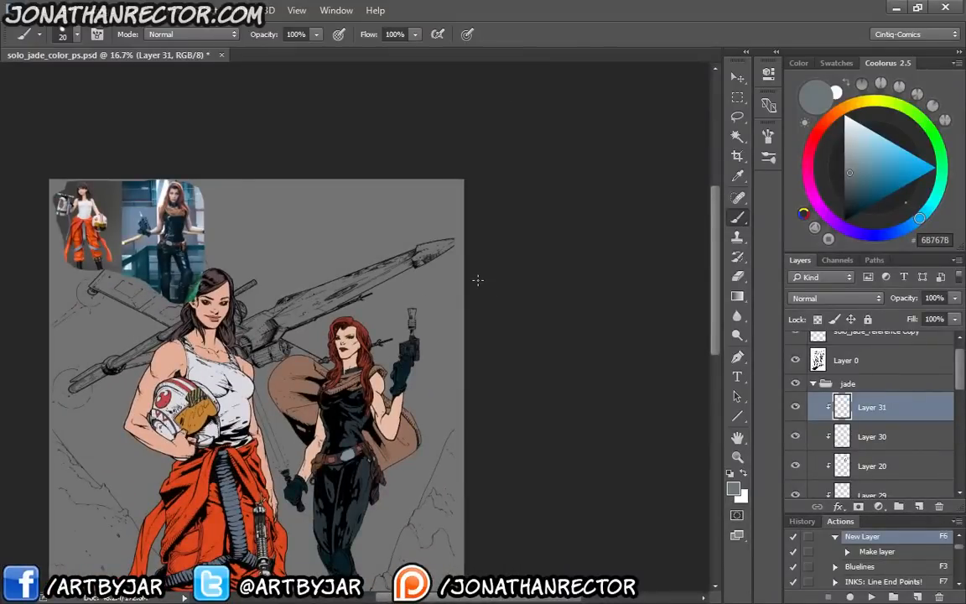
# Lighten the grey background on Layer 1 using Hue/Saturation with Lightness at about +49, and save the file
pyautogui.moveTo(169, 398); pyautogui.dragTo(198, 291)
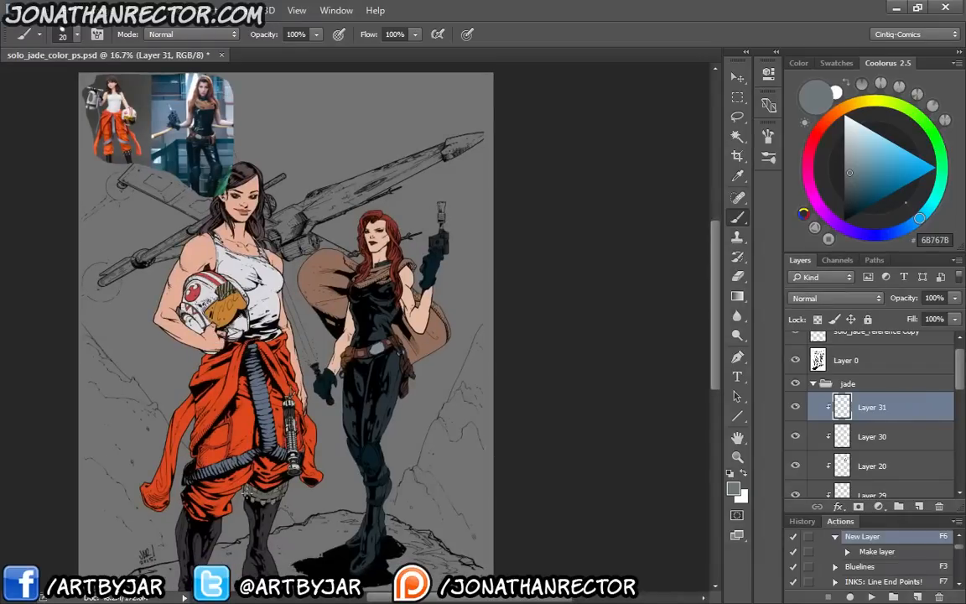
pyautogui.moveTo(386, 388); pyautogui.dragTo(392, 362)
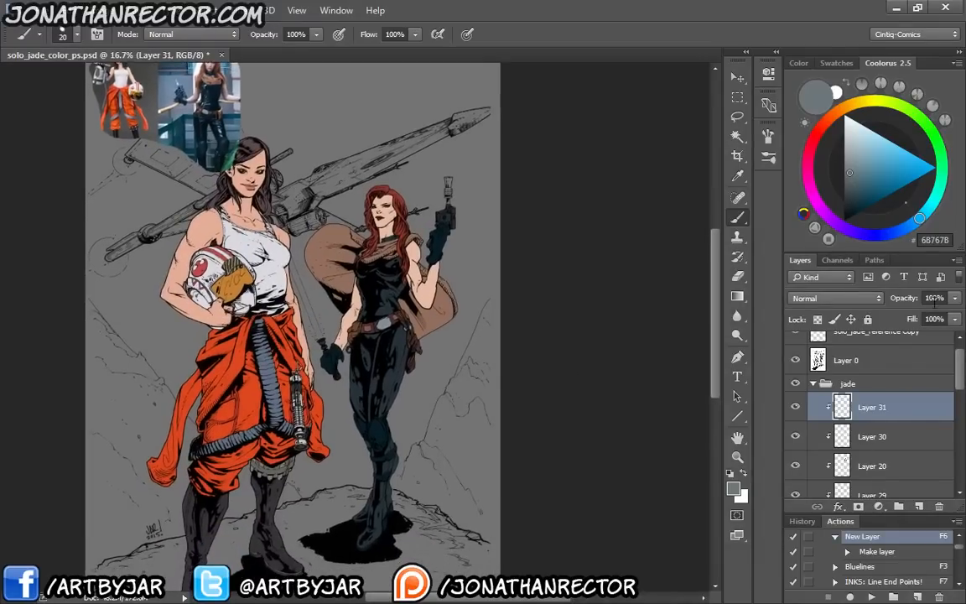
pyautogui.moveTo(960, 382); pyautogui.dragTo(960, 478)
pyautogui.click(847, 483)
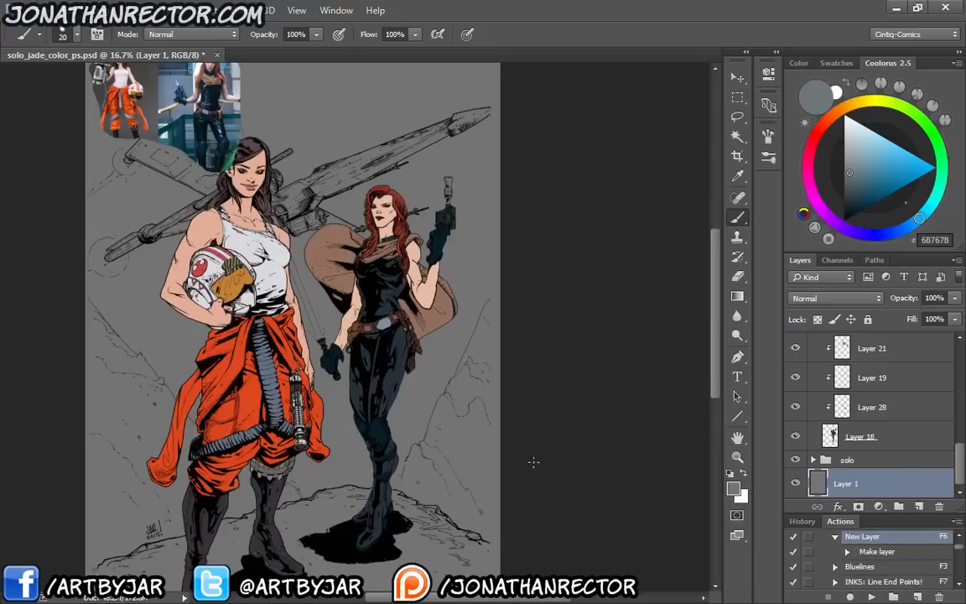
pyautogui.hotkey('ctrl', 'u')
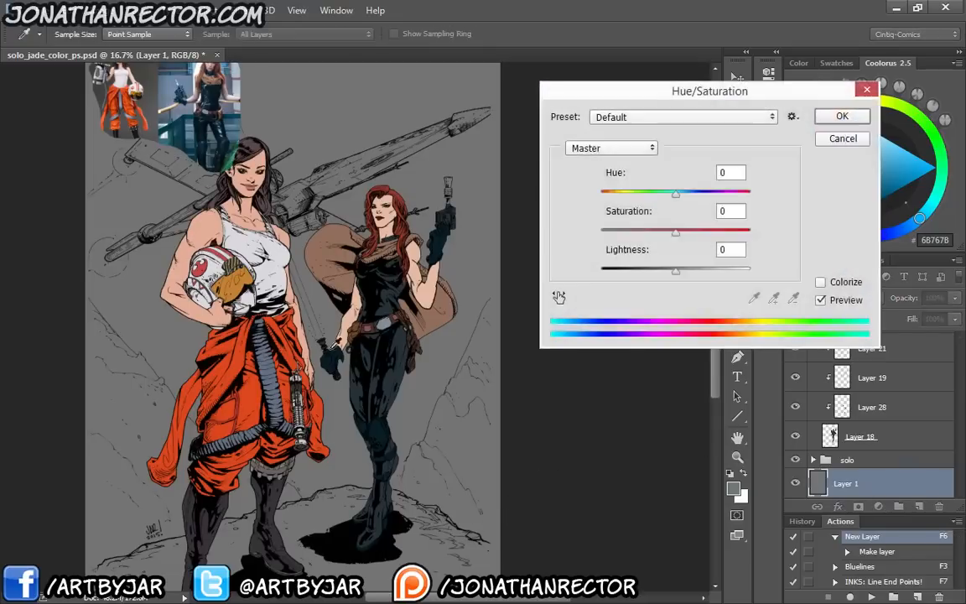
pyautogui.moveTo(675, 270); pyautogui.dragTo(716, 256)
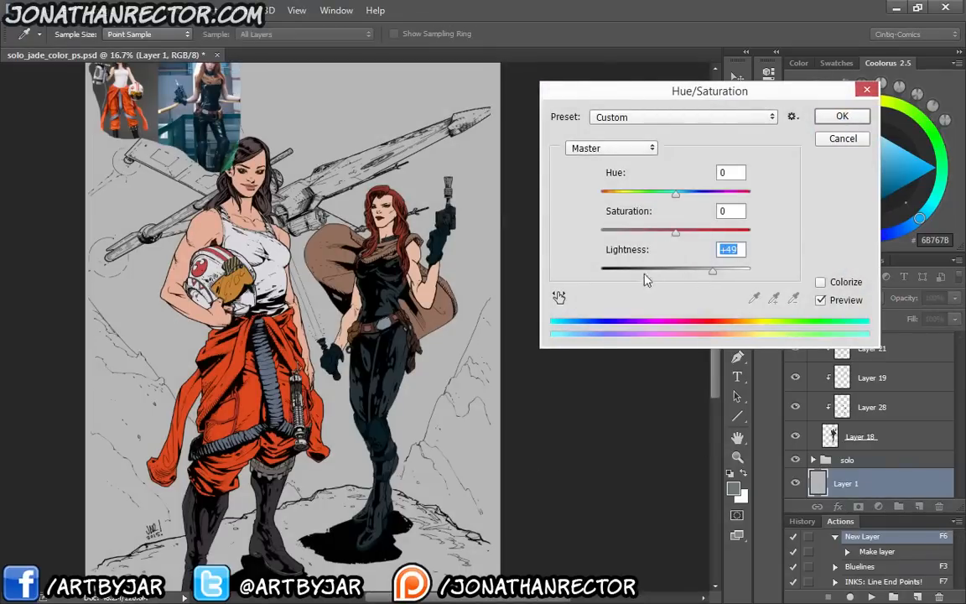
pyautogui.press('Return')
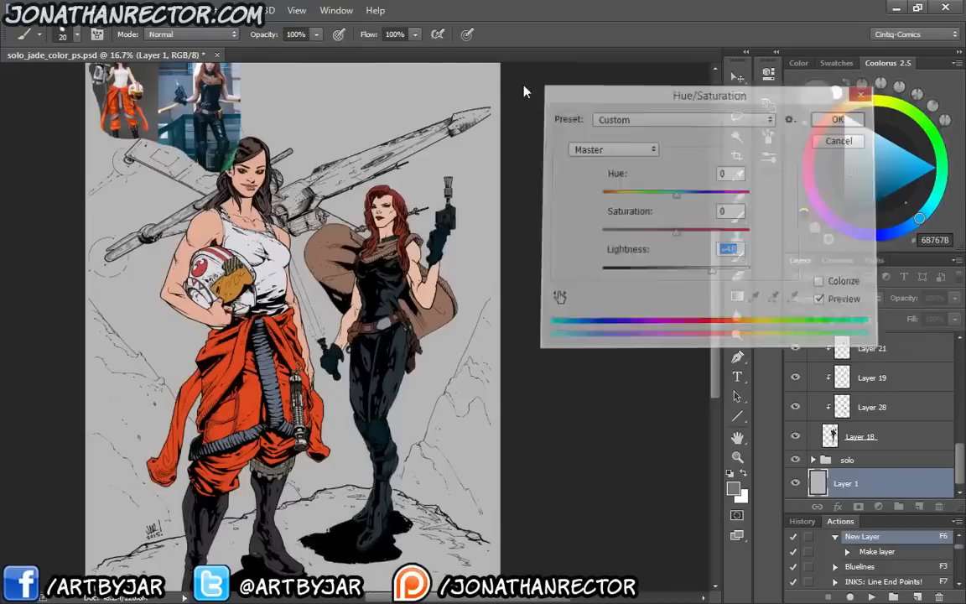
pyautogui.moveTo(215, 411); pyautogui.dragTo(223, 372)
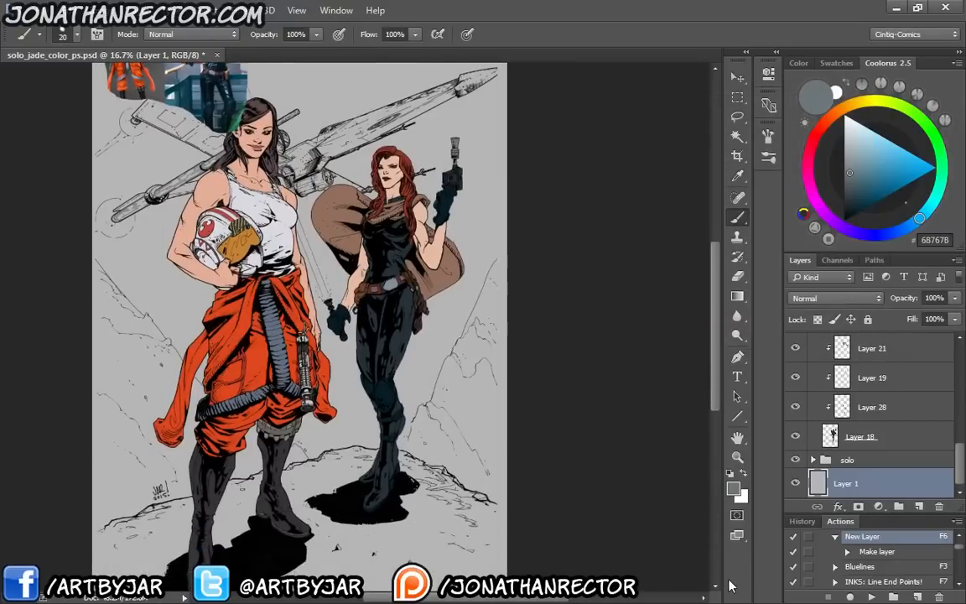
pyautogui.hotkey('ctrl', 's')
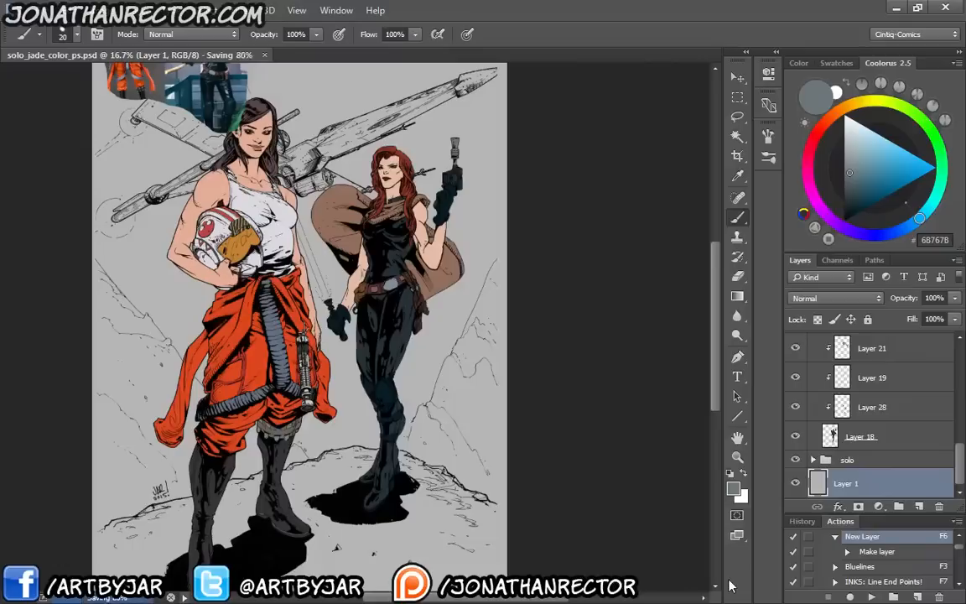